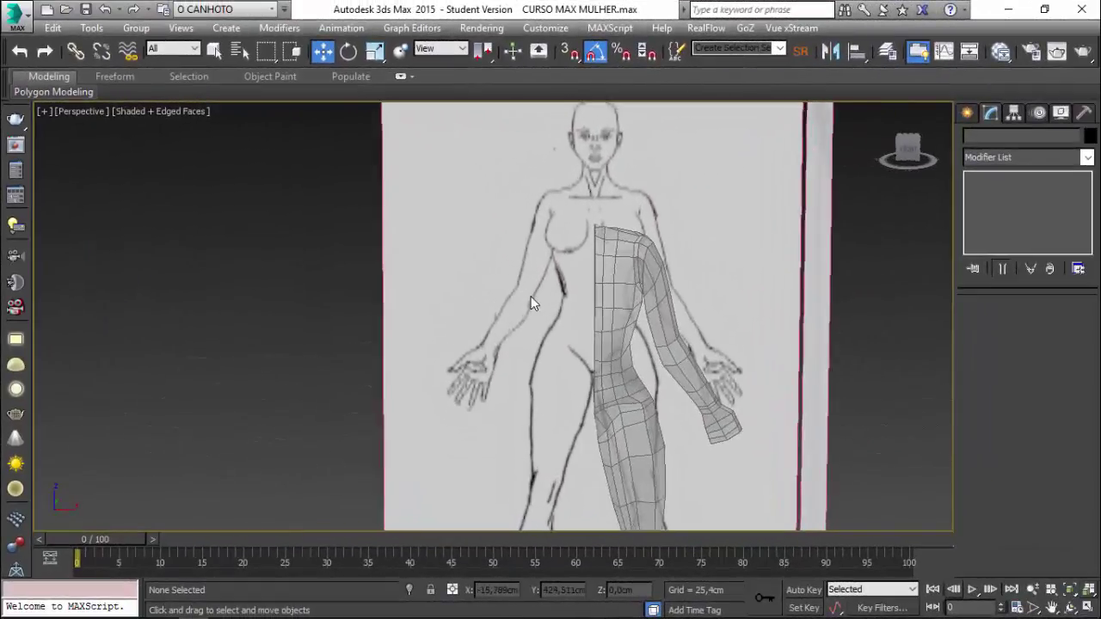
Zoom and orbit the torso, then restore the four-viewport layout and select the body mesh
scroll(542, 297, "up", 5)
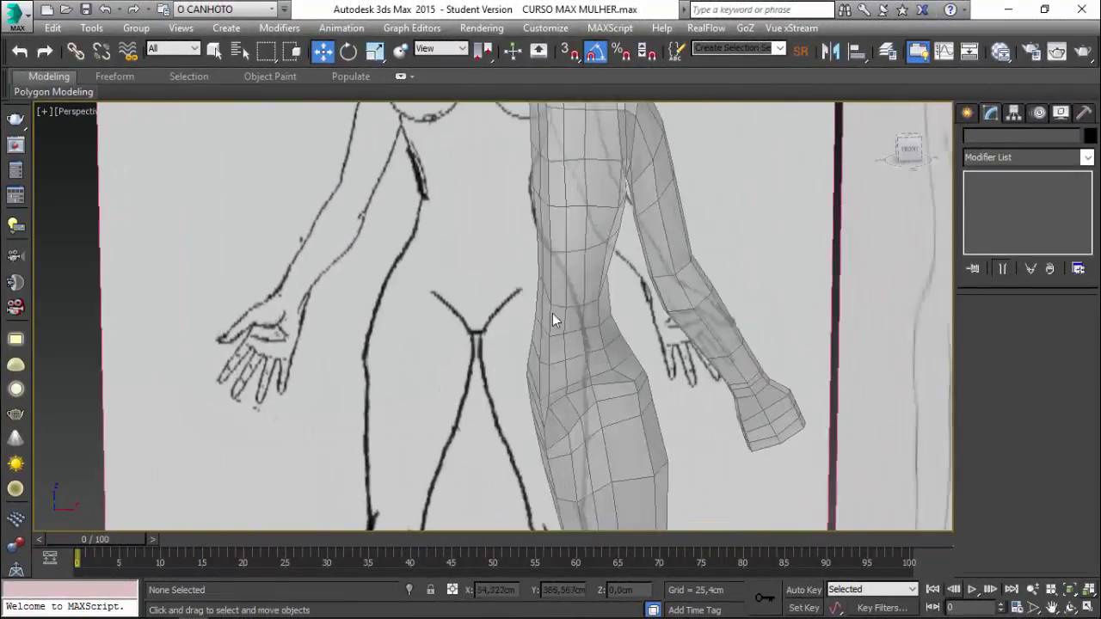
middle_click_drag(552, 313, 976, 561, "alt")
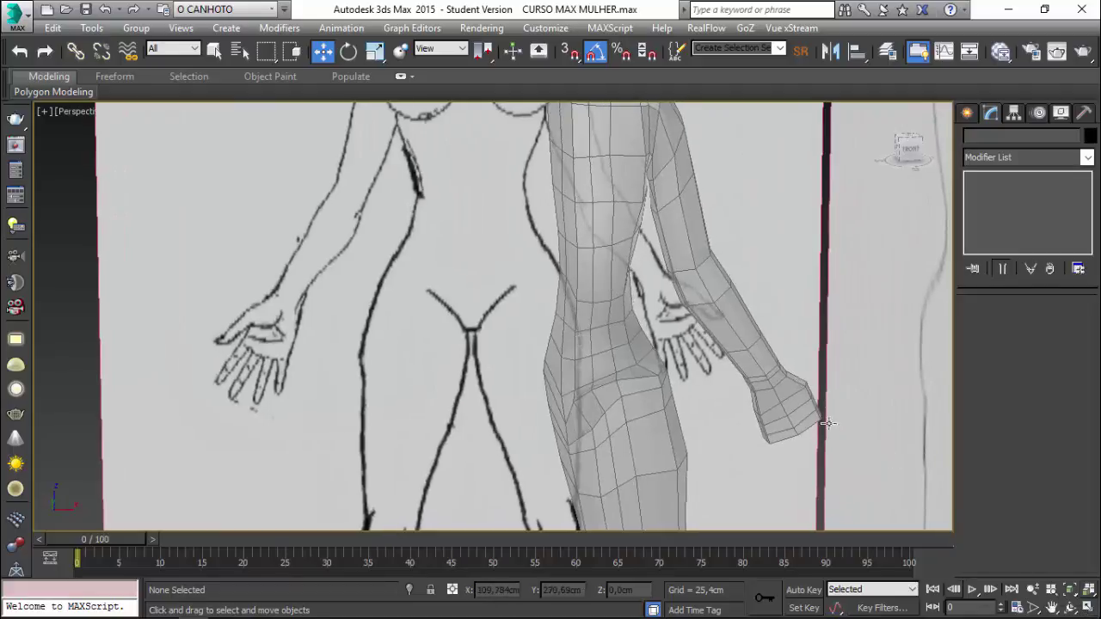
left_click(1086, 607)
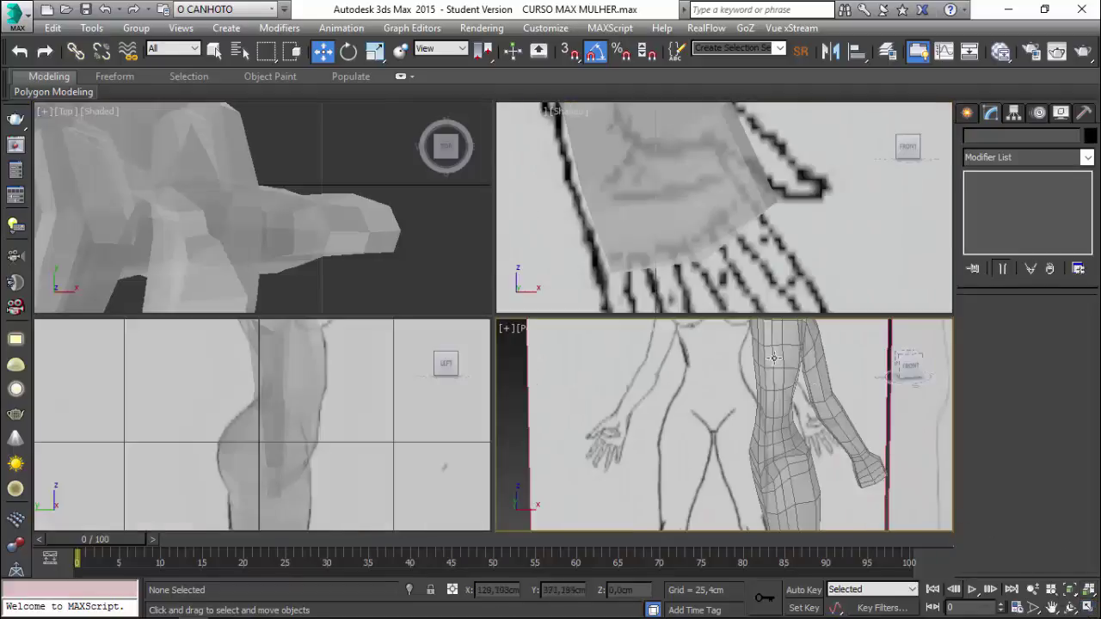
left_click(593, 225)
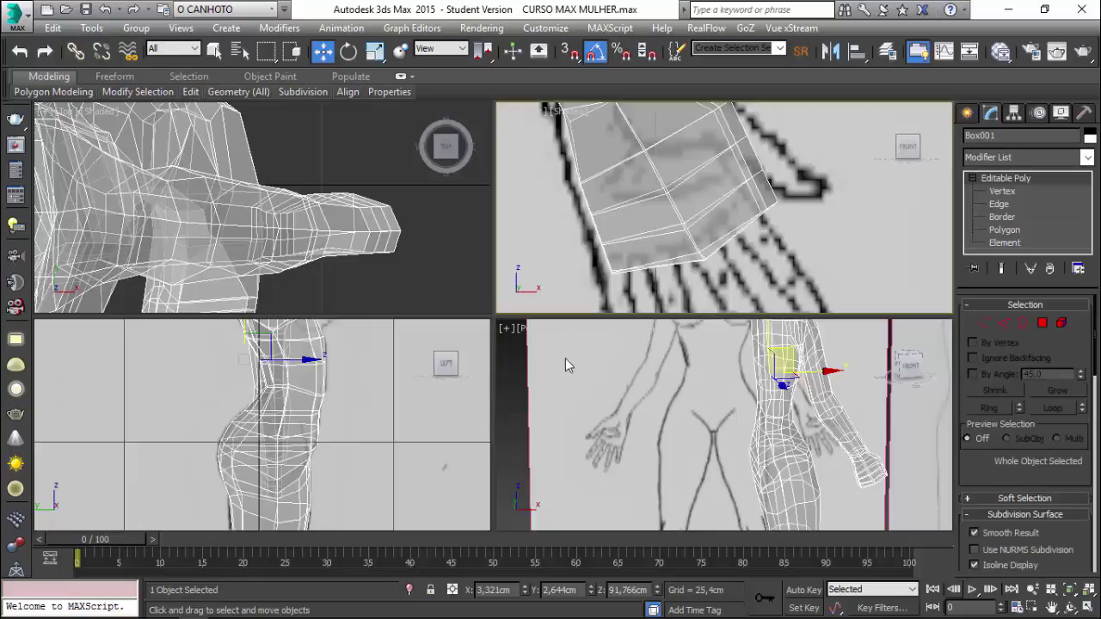
Turn Edged Faces off and back on in the Perspective view, then orbit toward the arm
left_click(573, 330)
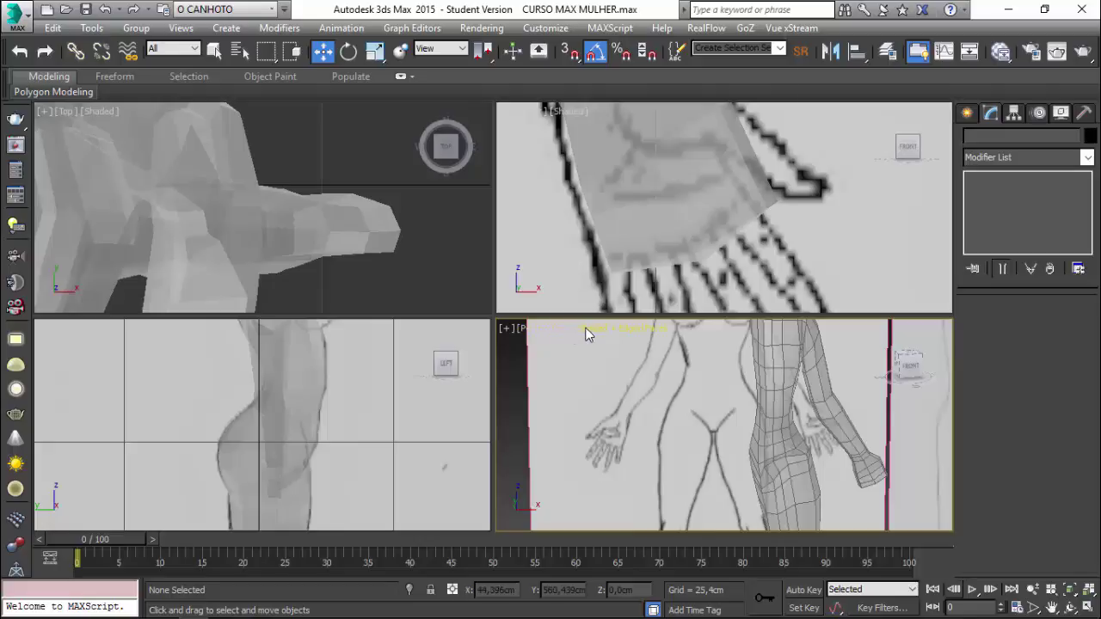
left_click(585, 328)
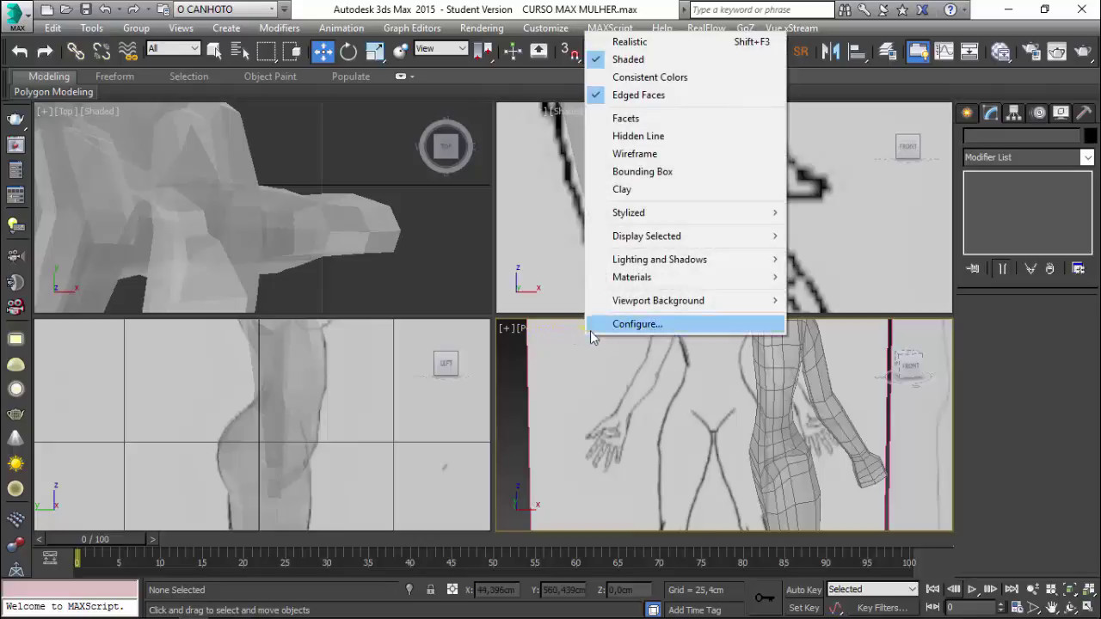
left_click(632, 95)
left_click(788, 349)
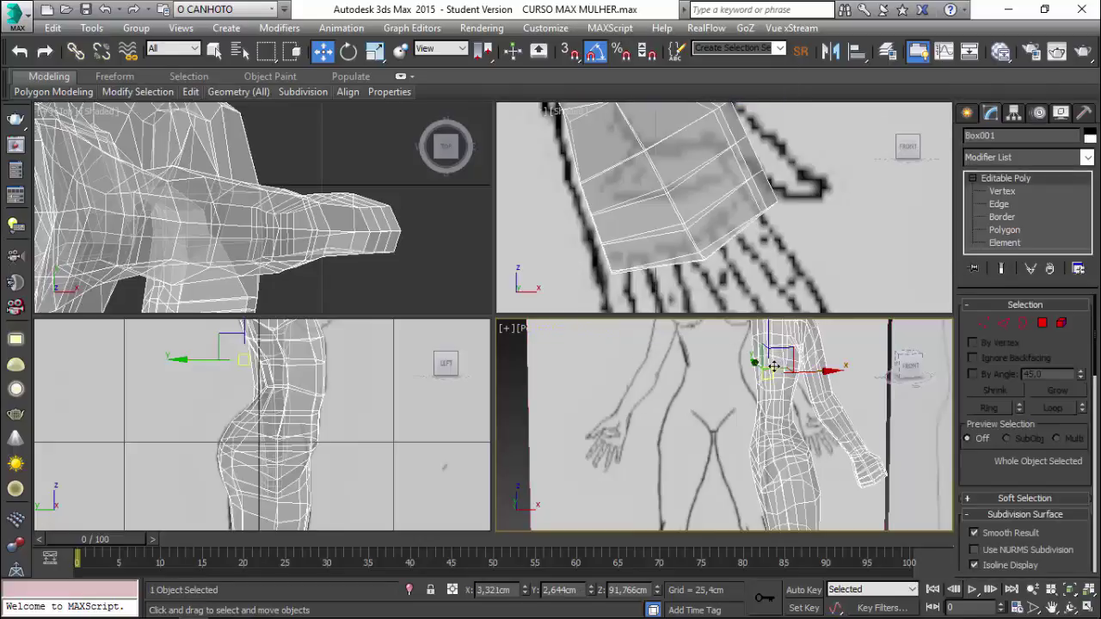
left_click(614, 330)
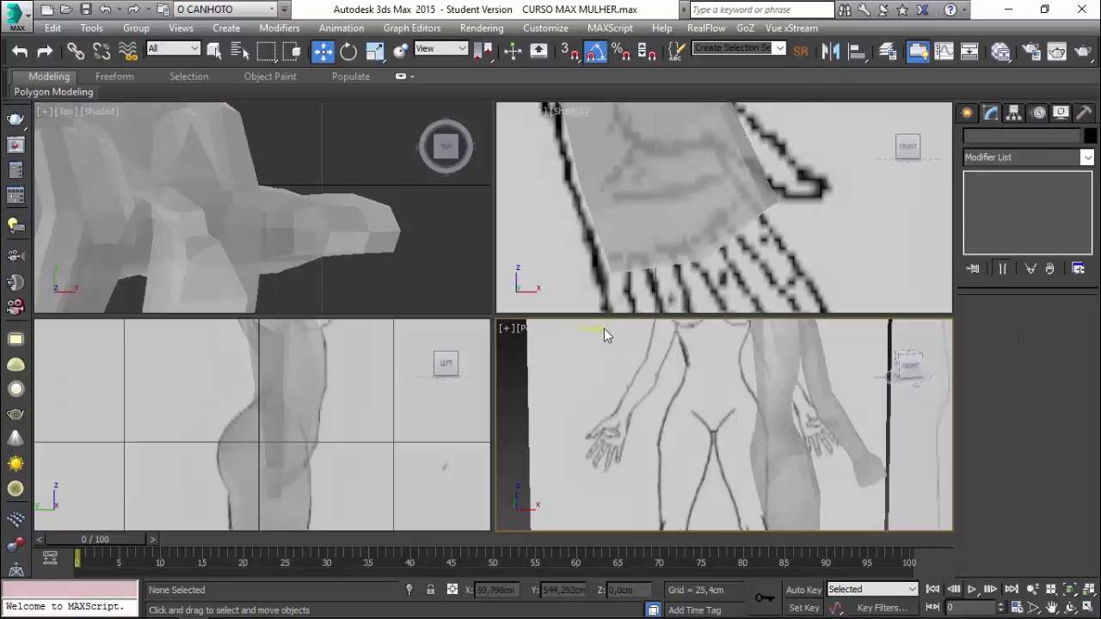
left_click(603, 328)
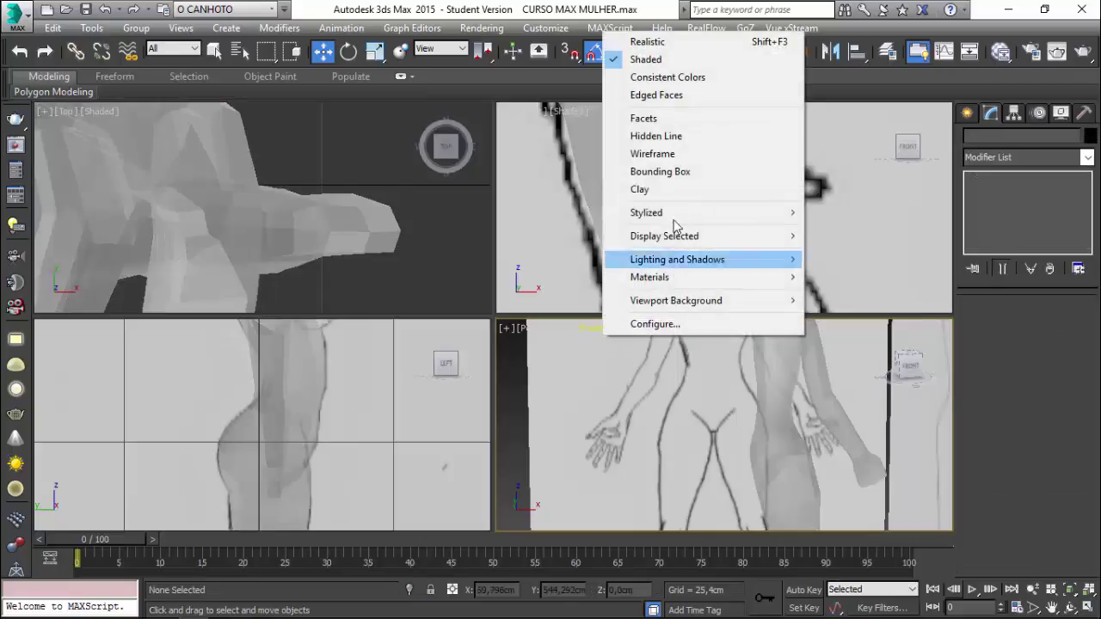
left_click(663, 95)
mouse_move(761, 429)
middle_mouse_down("alt")
mouse_move(688, 447)
mouse_move(585, 397)
mouse_move(614, 465)
mouse_move(610, 401)
middle_mouse_up("alt")
Select the body mesh and enter Polygon sub-object mode, recalling the four arm-tip polygons
left_click(607, 401)
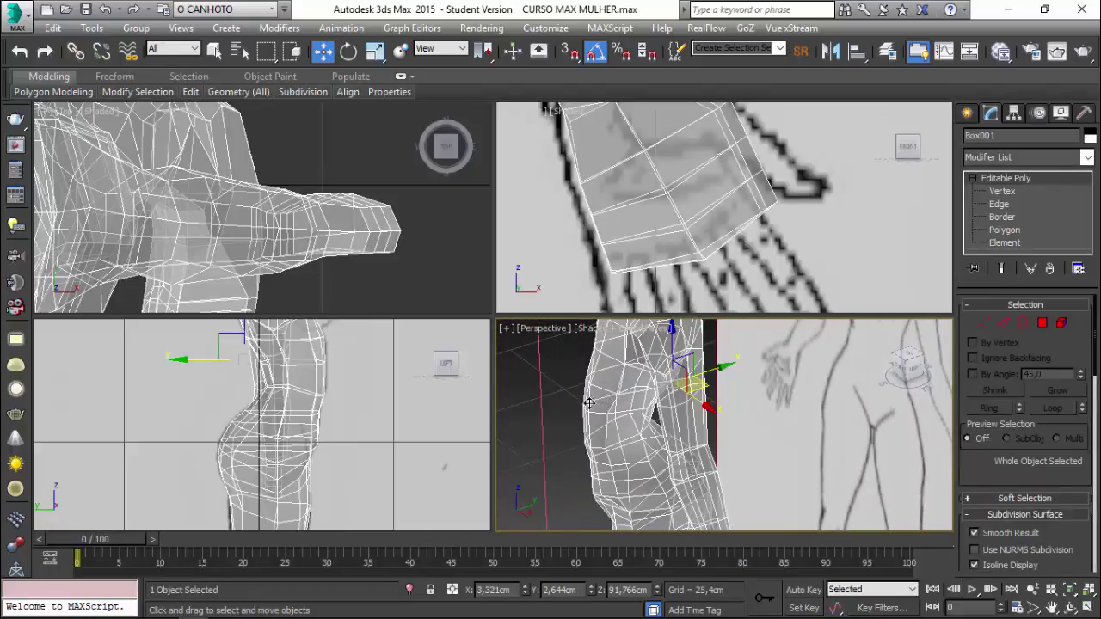
left_click(575, 419)
left_click(616, 414)
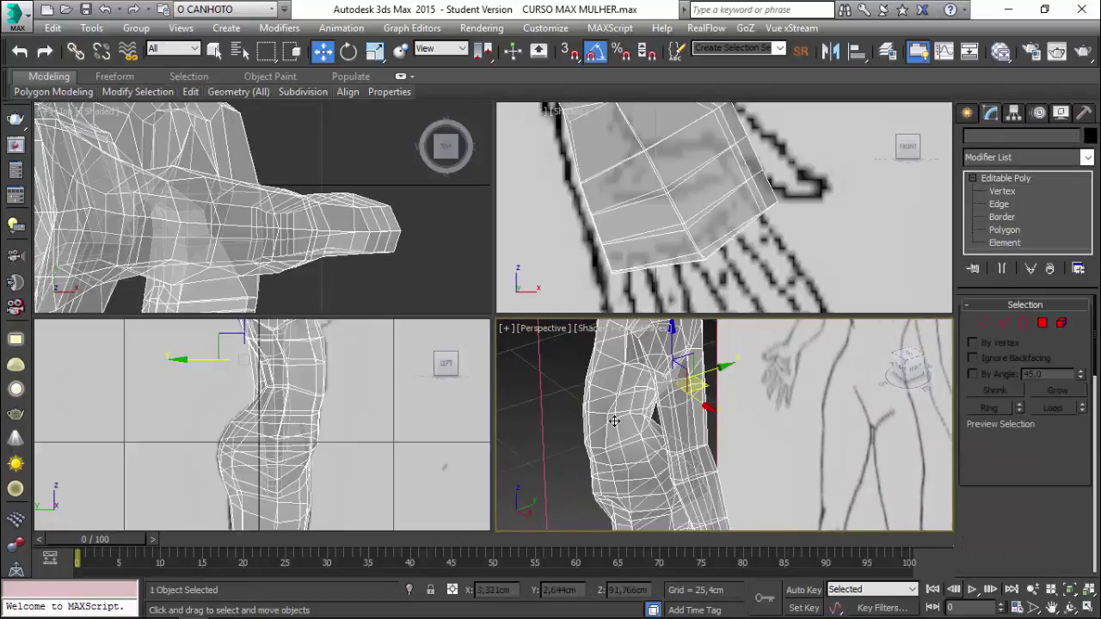
left_click(497, 407)
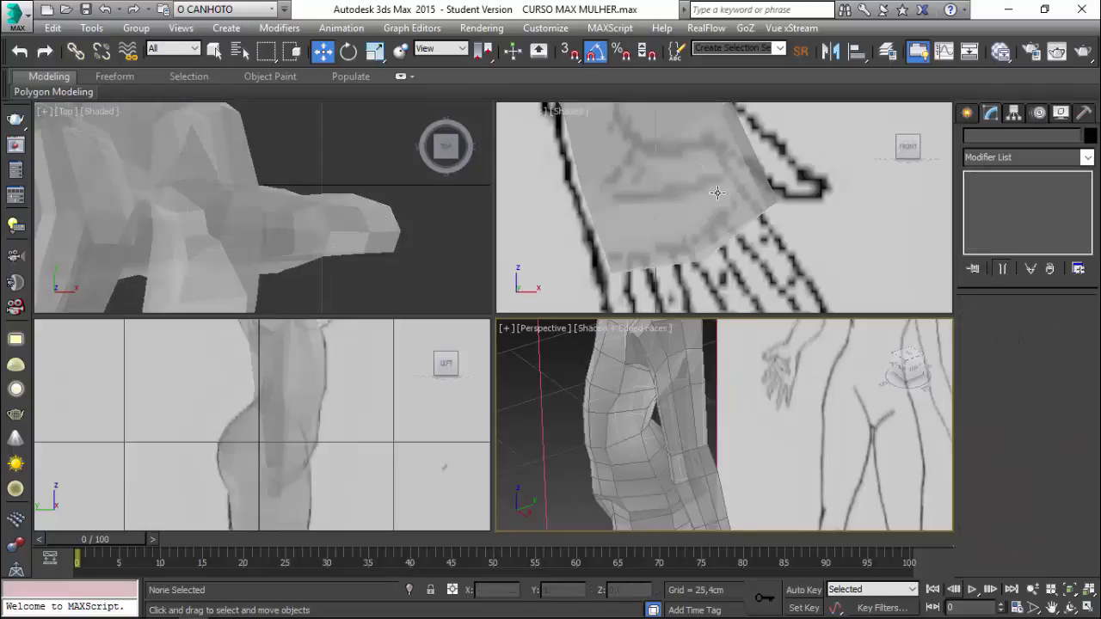
left_click(641, 394)
left_click(1042, 326)
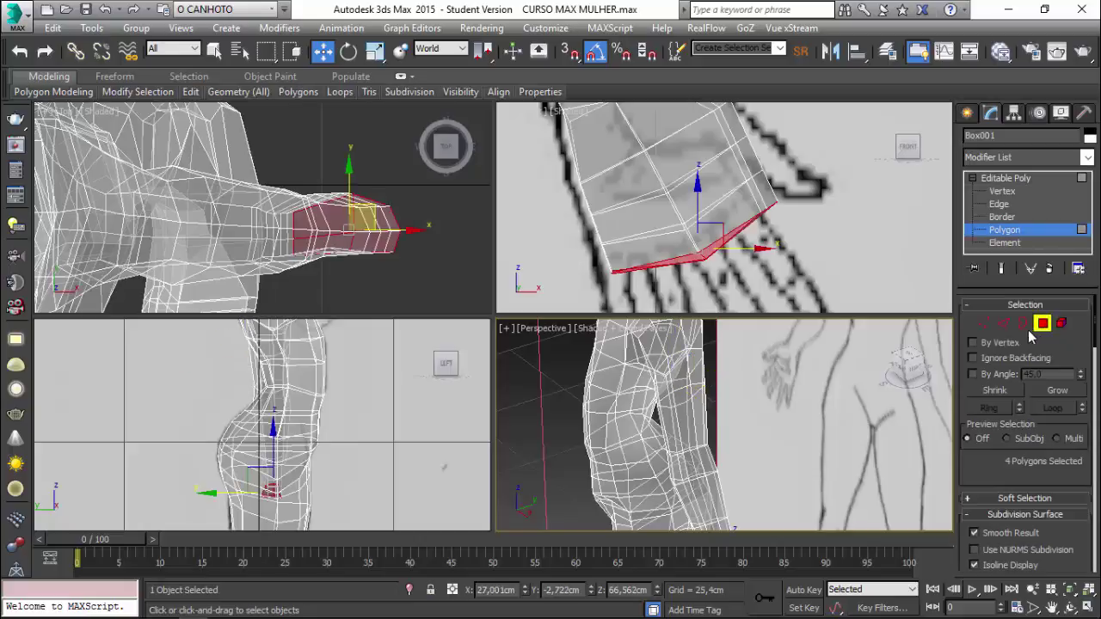
Orbit and zoom the Perspective view onto the selected arm-tip polygons
left_click(1086, 607)
left_click(1086, 608)
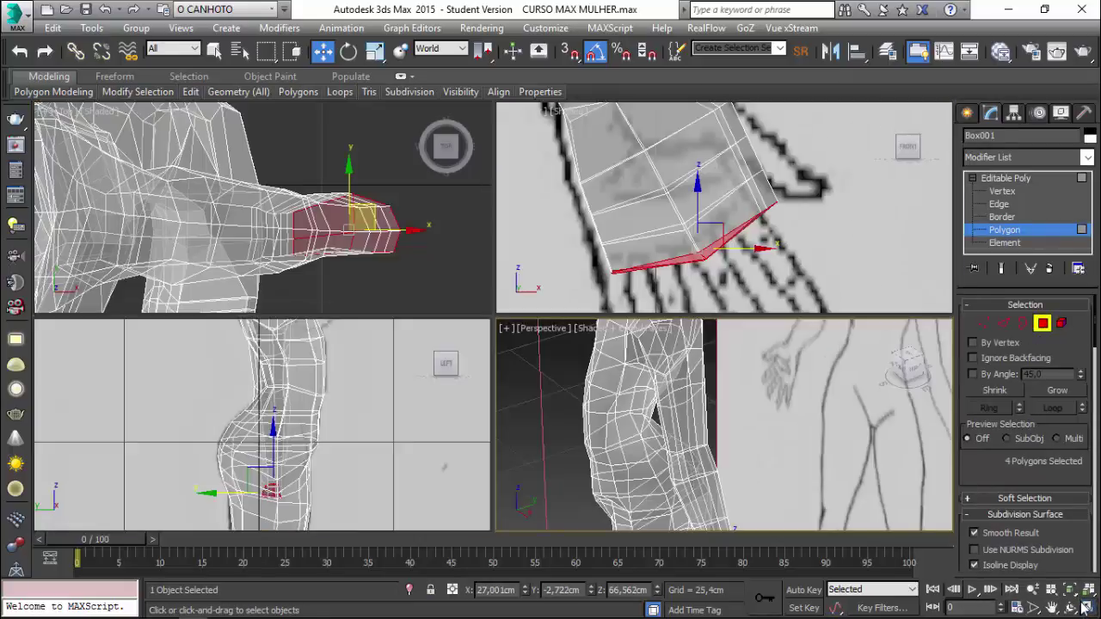
mouse_move(932, 527)
middle_mouse_down("alt")
mouse_move(728, 452)
mouse_move(721, 422)
mouse_move(602, 361)
middle_mouse_up("alt")
scroll(727, 452, "up", 5)
scroll(722, 423, "up", 5)
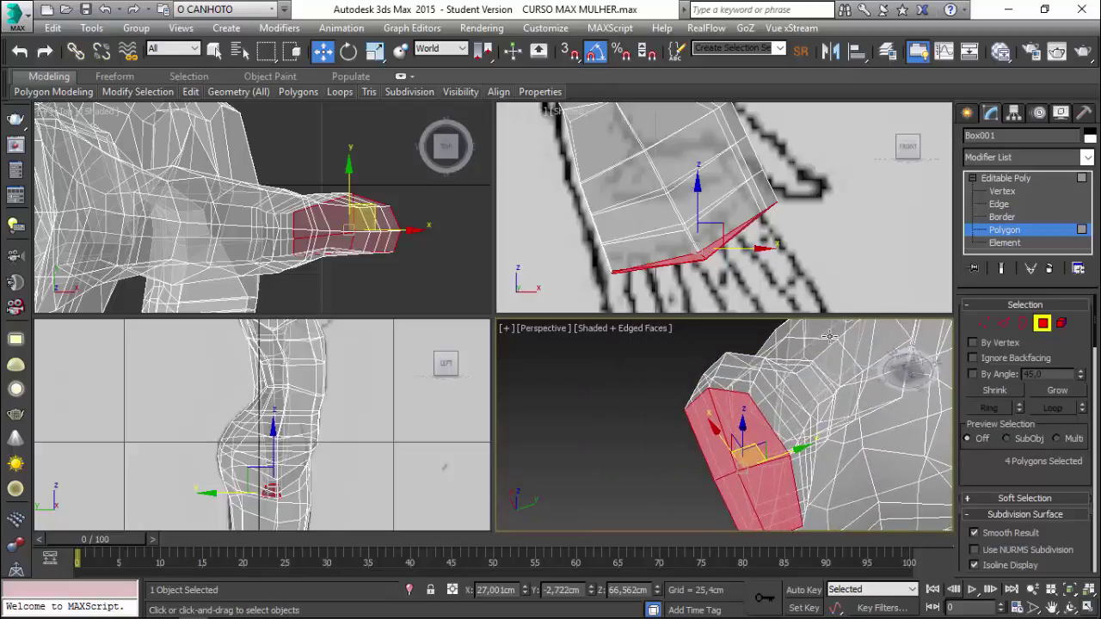
key("1")
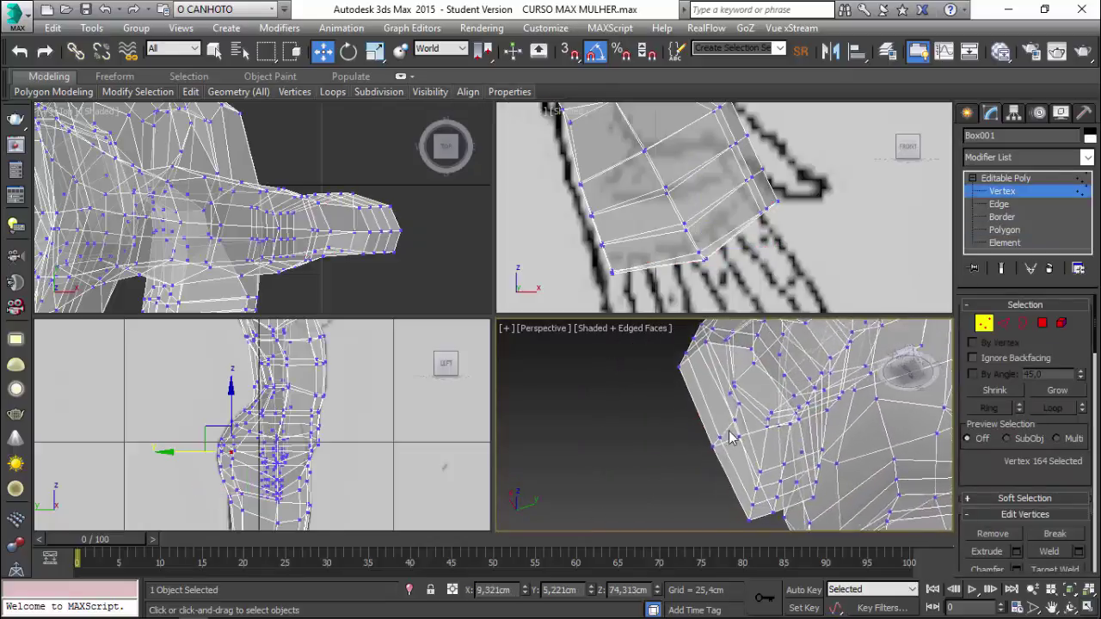
scroll(791, 409, "up", 3)
middle_click_drag(791, 410, 704, 440, "alt")
scroll(688, 442, "up", 2)
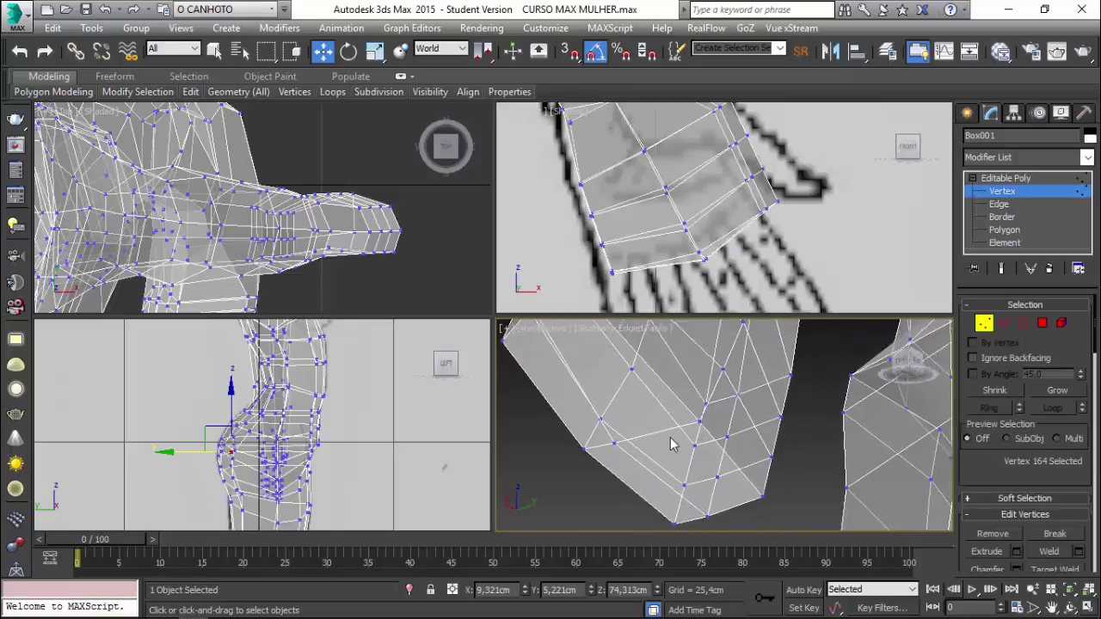
scroll(701, 437, "up", 2)
left_click(717, 423)
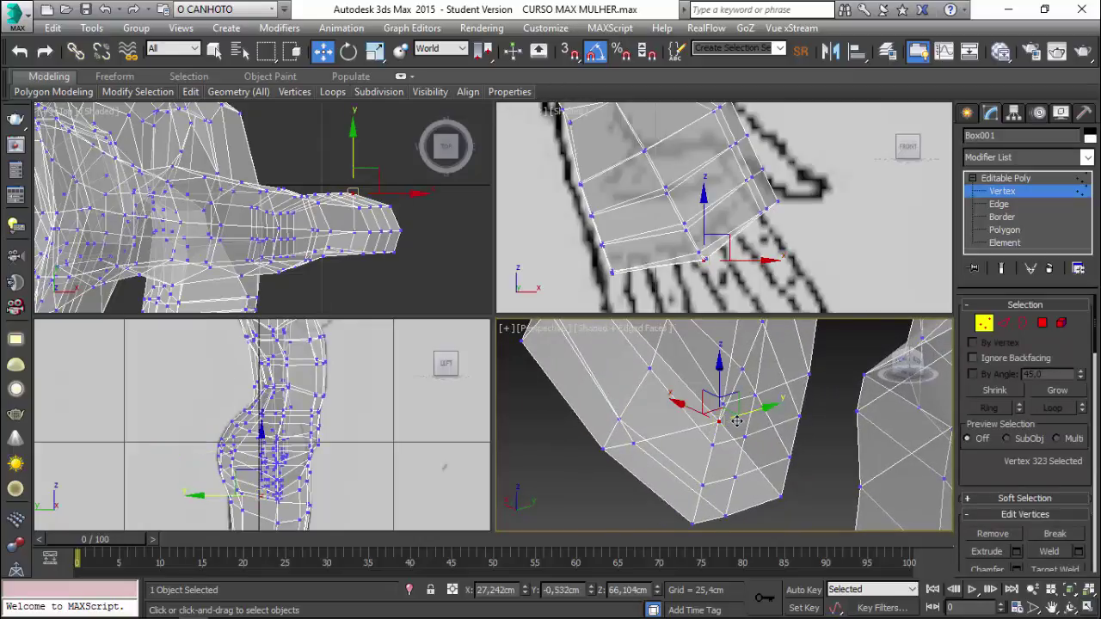
middle_click_drag(737, 420, 731, 452, "alt")
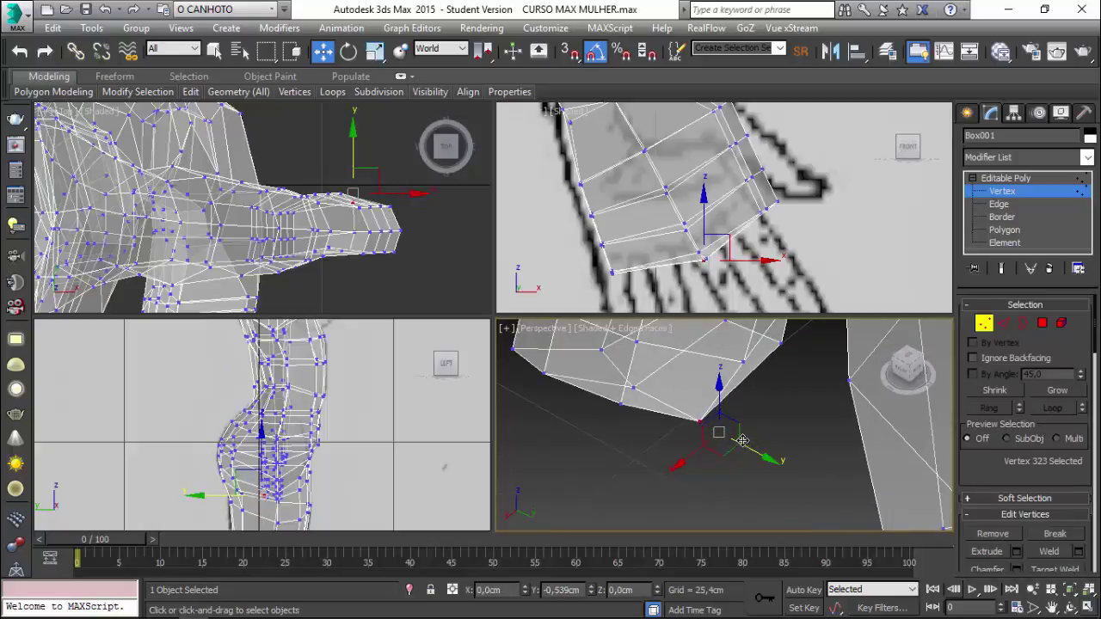
mouse_move(732, 441)
middle_mouse_down("alt")
mouse_move(636, 442)
mouse_move(624, 459)
mouse_move(700, 422)
mouse_move(737, 438)
mouse_move(746, 495)
middle_mouse_up("alt")
left_click(747, 495)
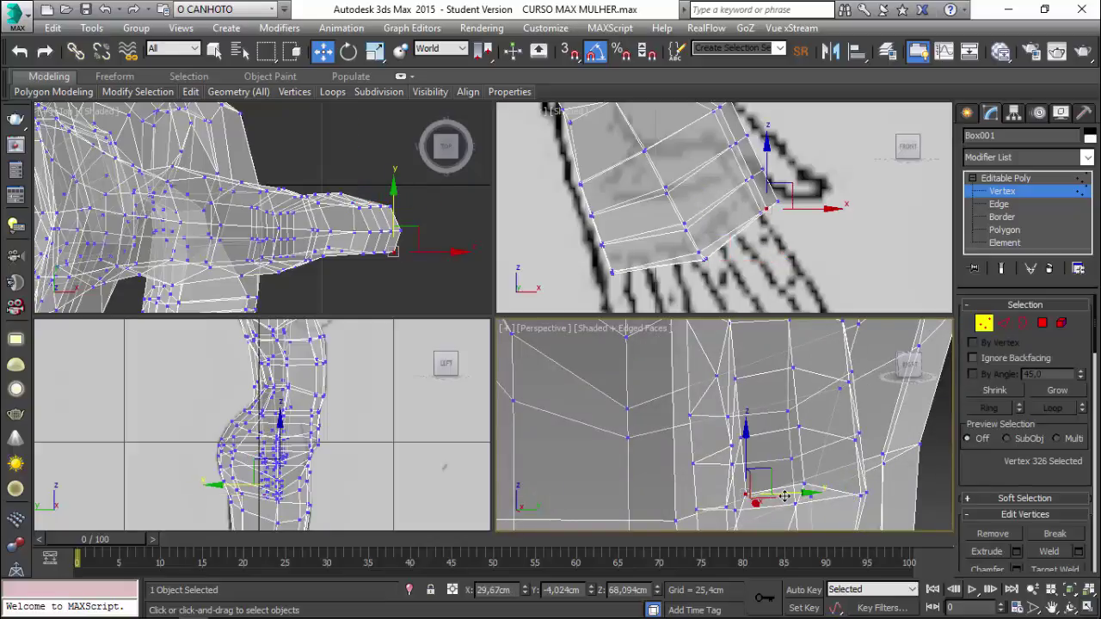
mouse_move(794, 500)
middle_mouse_down("alt")
mouse_move(762, 418)
mouse_move(737, 430)
mouse_move(726, 460)
mouse_move(739, 476)
middle_mouse_up("alt")
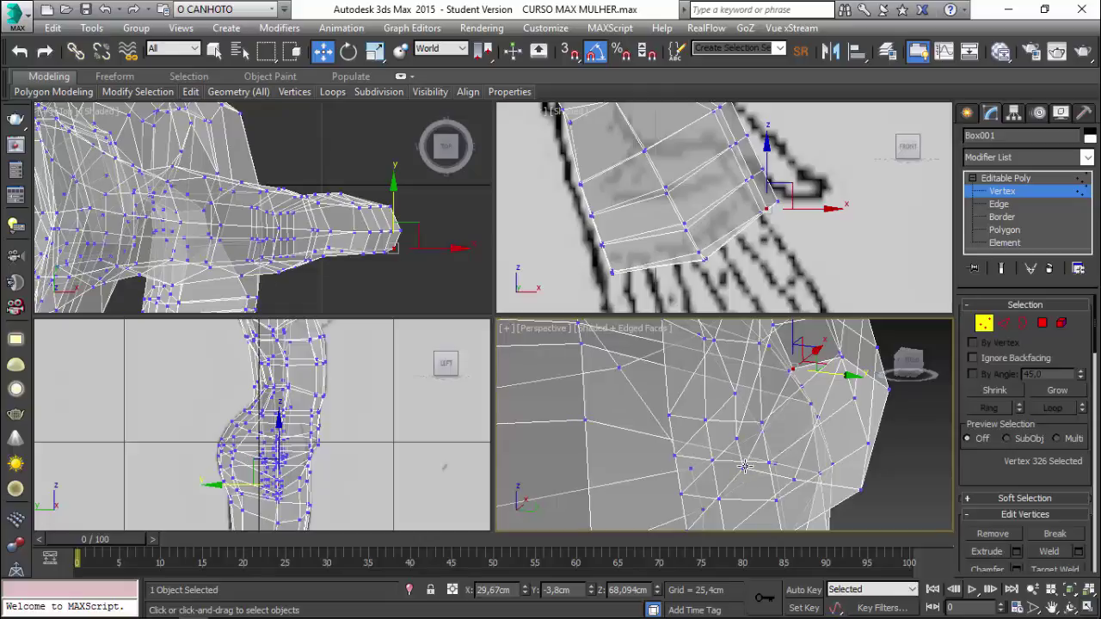
left_click(744, 466)
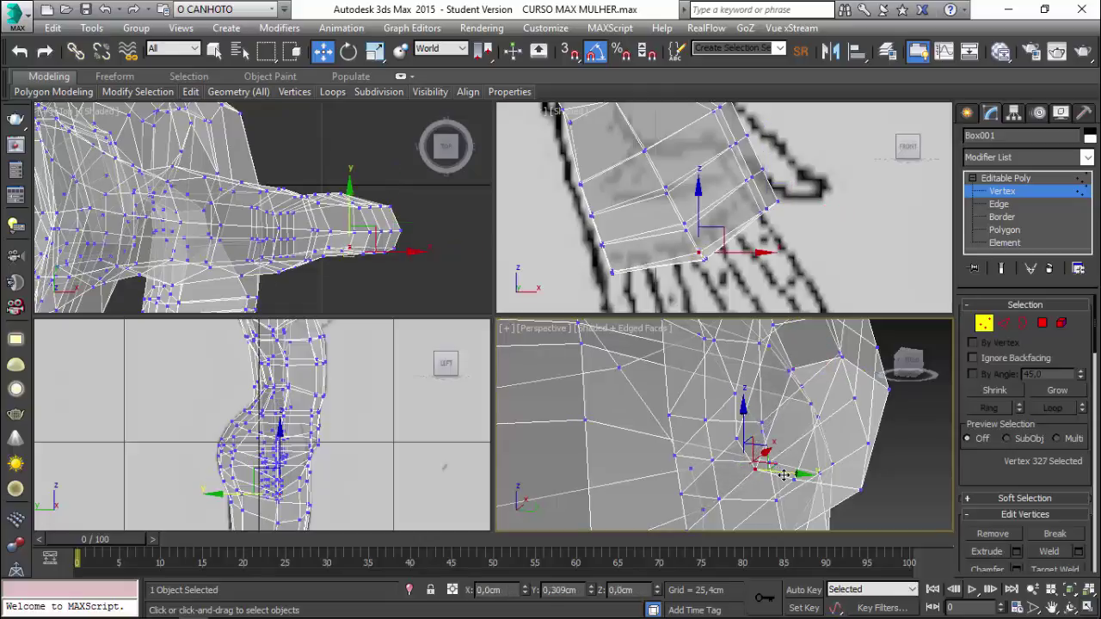
middle_click_drag(784, 475, 684, 399, "alt")
left_click(682, 398)
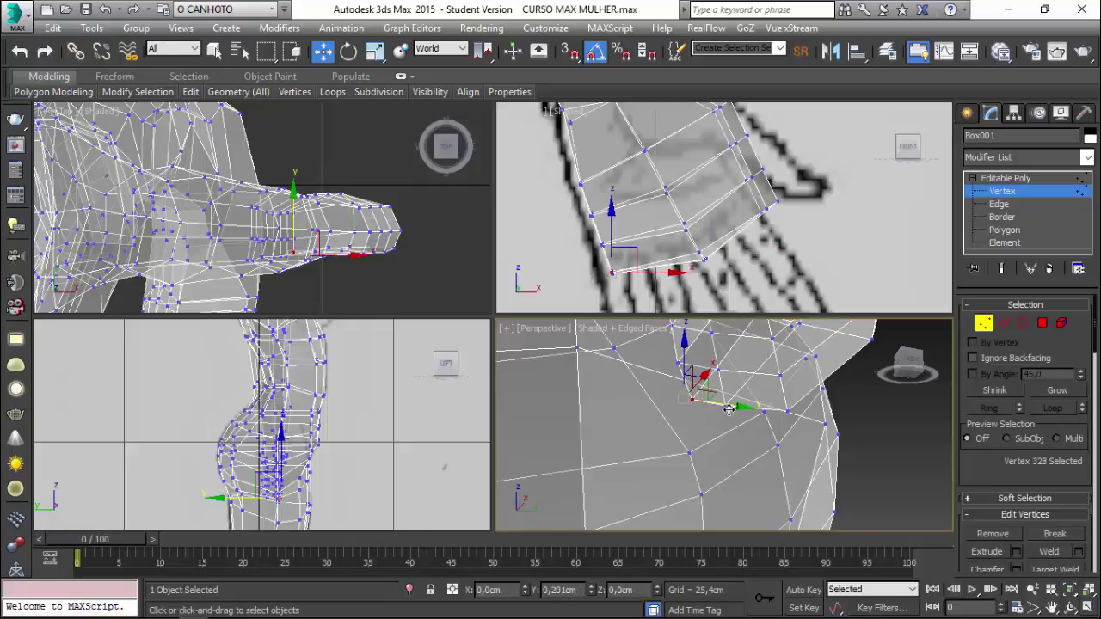
left_click(788, 410)
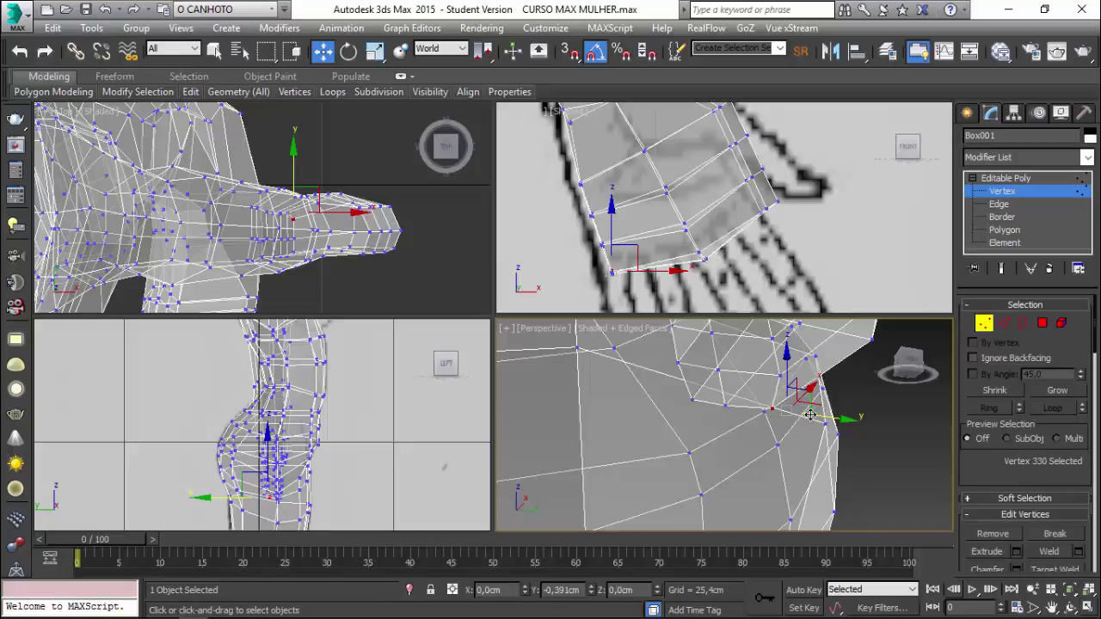
mouse_move(808, 415)
middle_mouse_down("alt")
mouse_move(799, 467)
mouse_move(727, 450)
mouse_move(663, 462)
mouse_move(651, 450)
mouse_move(602, 450)
mouse_move(728, 461)
mouse_move(731, 472)
mouse_move(750, 441)
mouse_move(734, 486)
mouse_move(713, 454)
mouse_move(700, 467)
mouse_move(725, 467)
mouse_move(745, 440)
mouse_move(626, 467)
mouse_move(634, 455)
mouse_move(774, 443)
mouse_move(713, 429)
mouse_move(705, 442)
mouse_move(728, 437)
mouse_move(702, 443)
mouse_move(754, 442)
mouse_move(727, 439)
mouse_move(757, 469)
mouse_move(769, 430)
mouse_move(832, 389)
mouse_move(1016, 339)
middle_mouse_up("alt")
left_click(731, 455)
left_click(1041, 323)
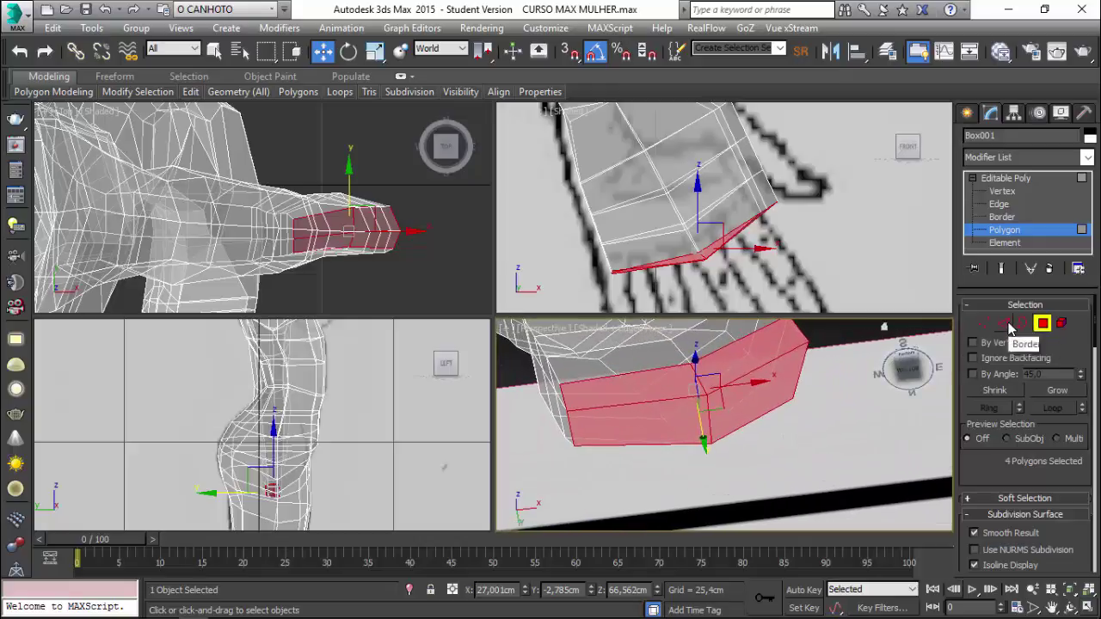
At Edge level, select a ring of parallel edges across the hand
left_click(1004, 325)
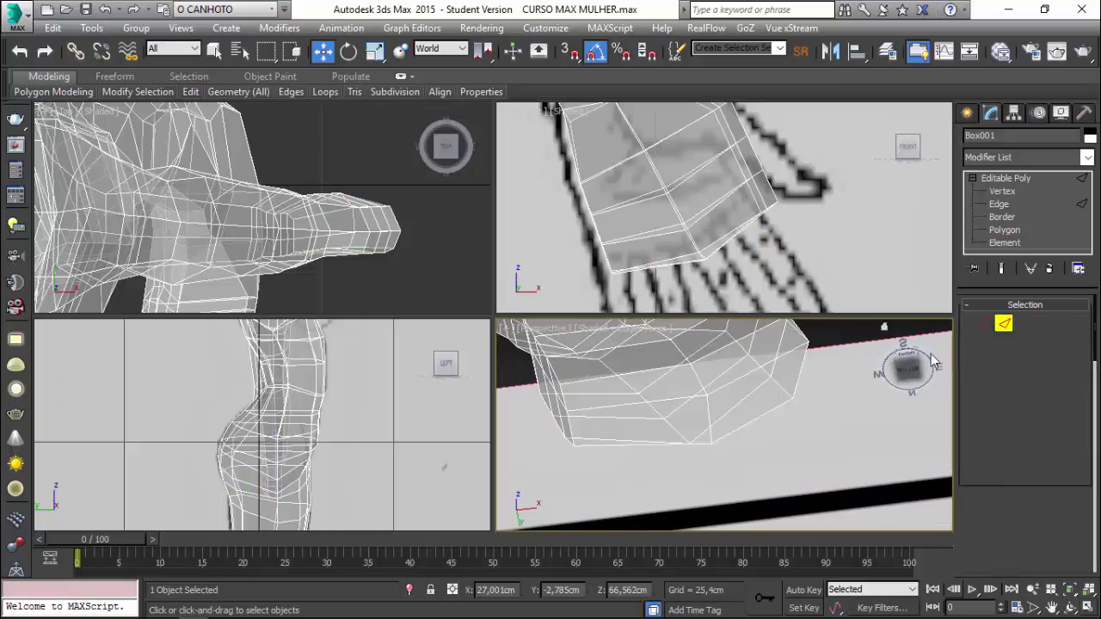
mouse_move(659, 436)
middle_mouse_down("alt")
mouse_move(659, 447)
mouse_move(622, 435)
middle_mouse_up("alt")
left_click(660, 447)
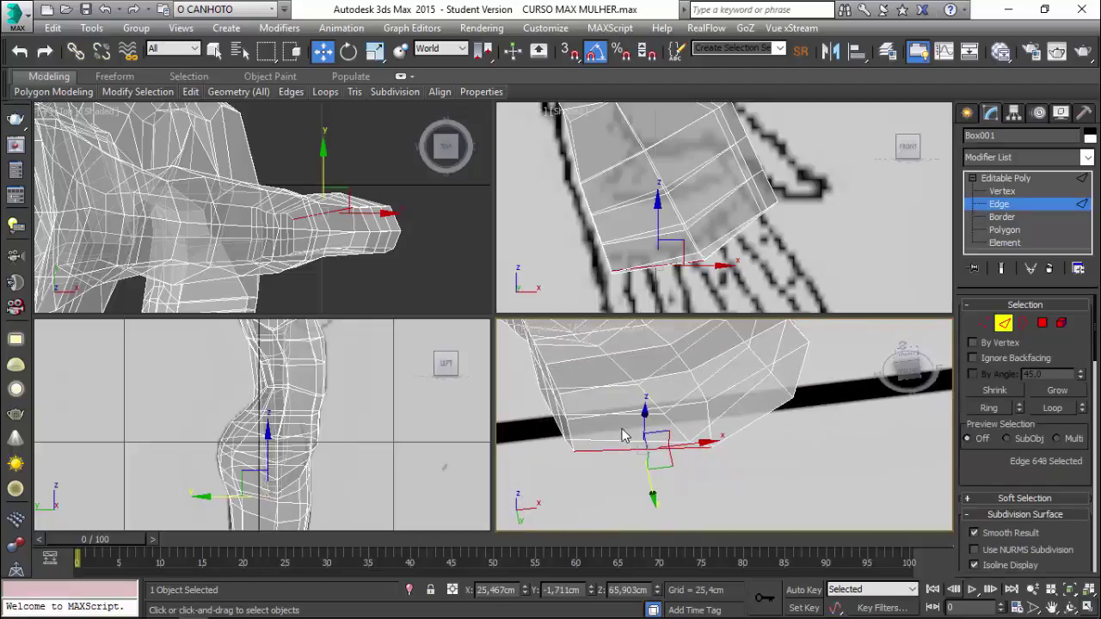
left_click(628, 412, "shift")
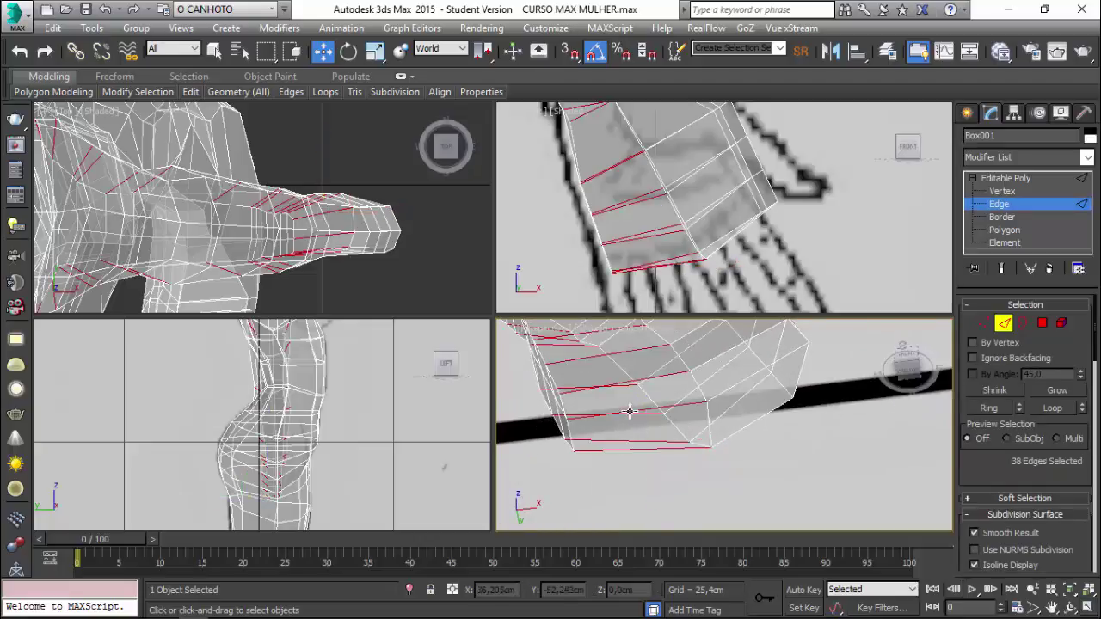
mouse_move(651, 422)
middle_mouse_down("alt")
mouse_move(674, 428)
mouse_move(650, 425)
mouse_move(686, 401)
mouse_move(664, 406)
mouse_move(673, 408)
mouse_move(658, 391)
mouse_move(576, 425)
mouse_move(604, 412)
mouse_move(728, 462)
mouse_move(679, 443)
mouse_move(607, 440)
mouse_move(682, 429)
middle_mouse_up("alt")
Replace the selection with two rim edges at the hand tip
left_click(720, 461)
left_click(680, 430)
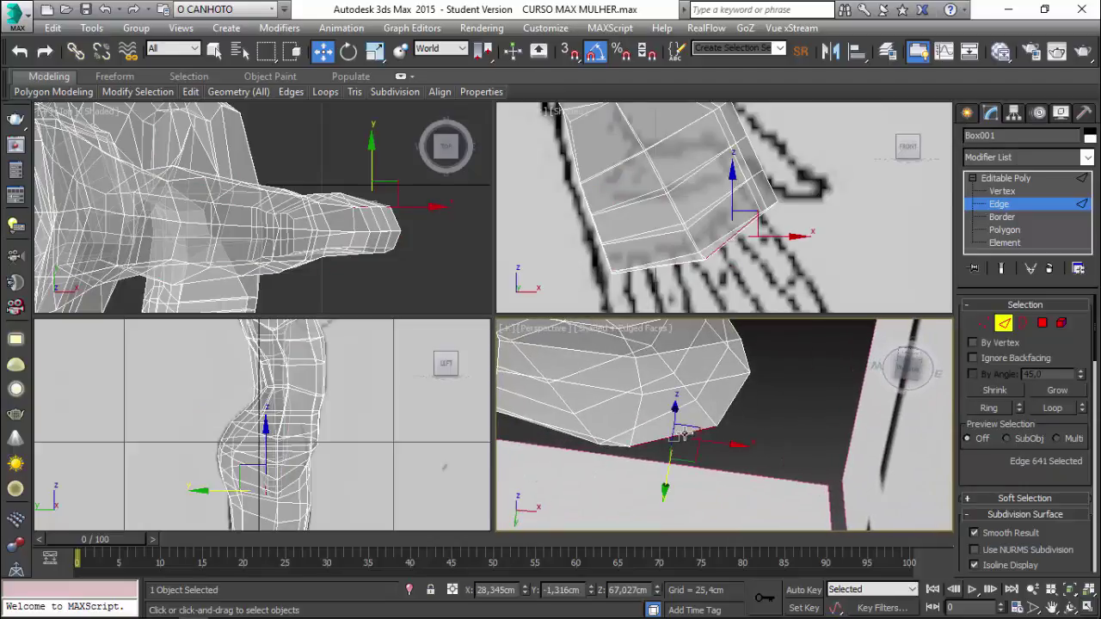
left_click(723, 379, "ctrl")
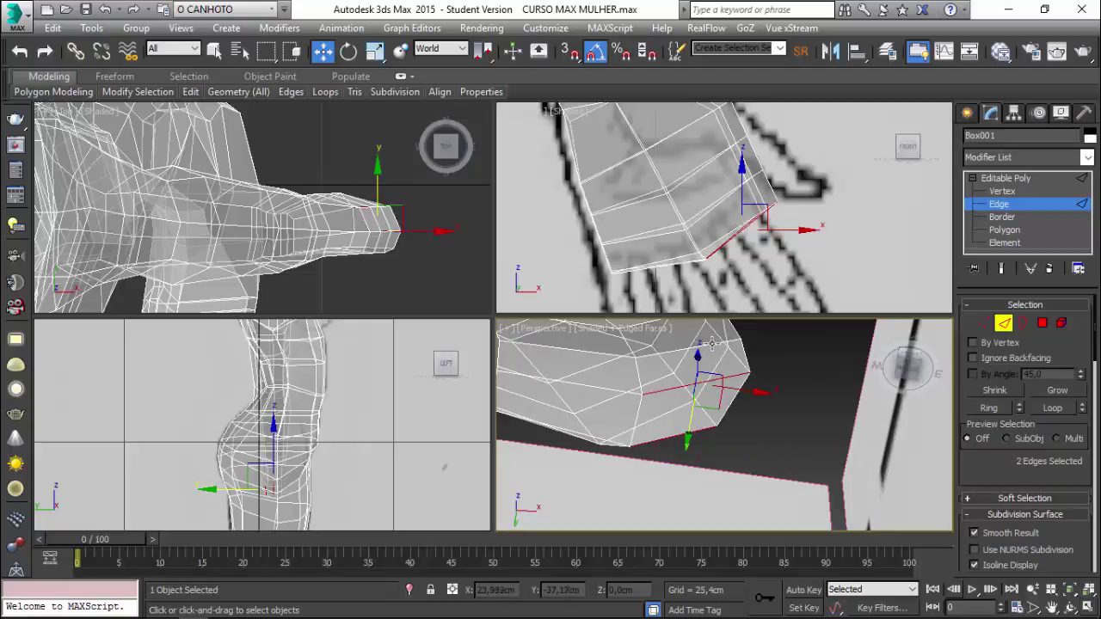
middle_click_drag(651, 434, 710, 447, "alt")
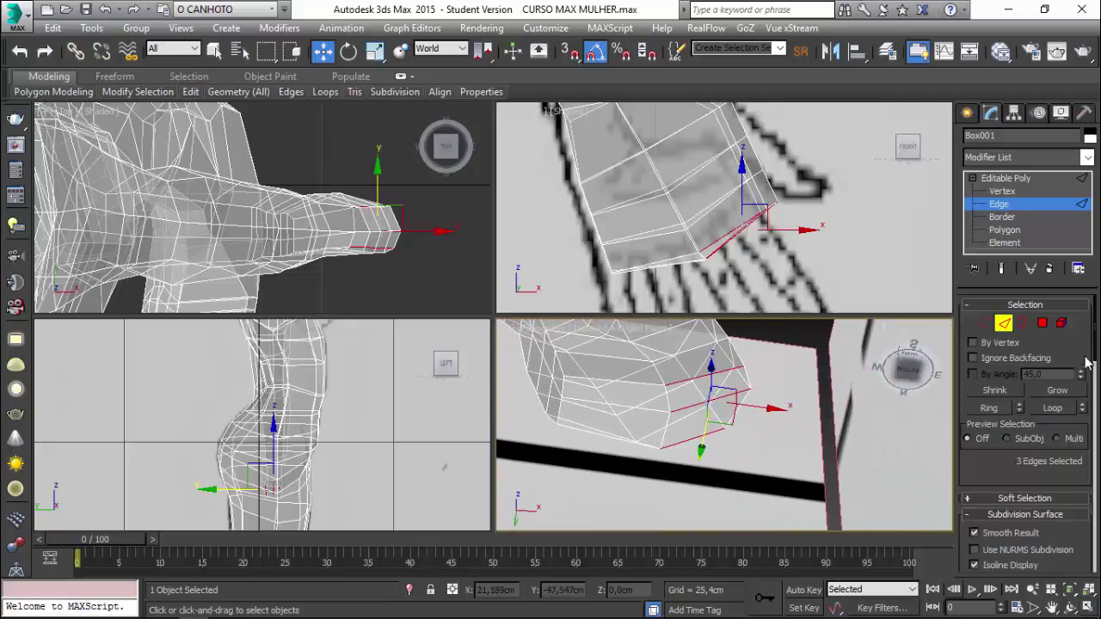
left_click_drag(1095, 346, 1084, 503)
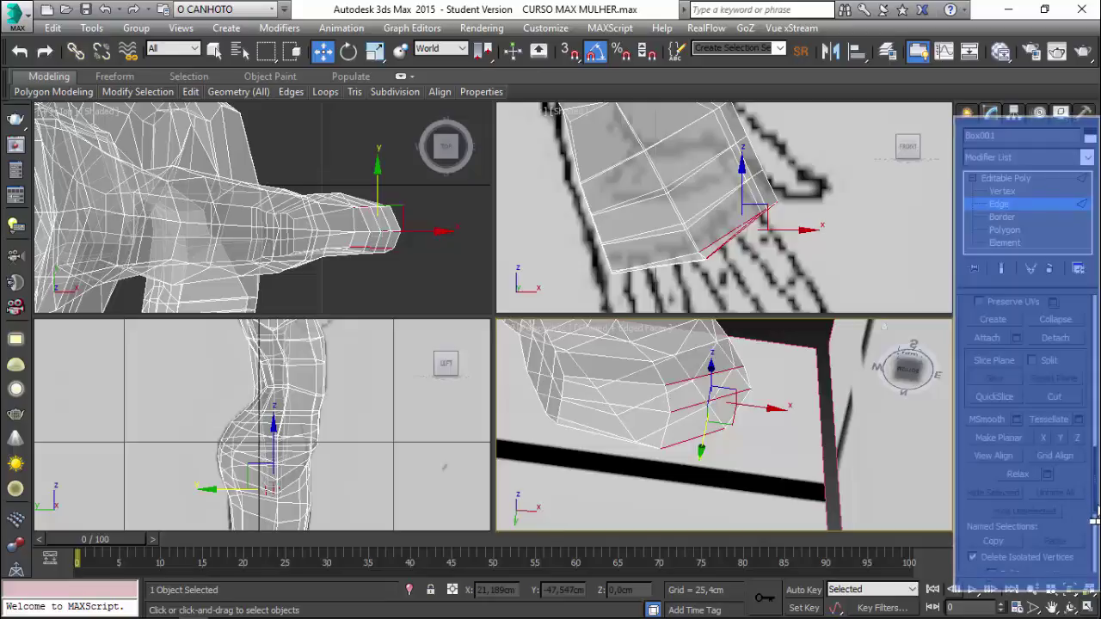
Connect the selected hand-tip edges with a new edge
left_click_drag(1097, 493, 1094, 514)
scroll(1075, 519, "down", 5)
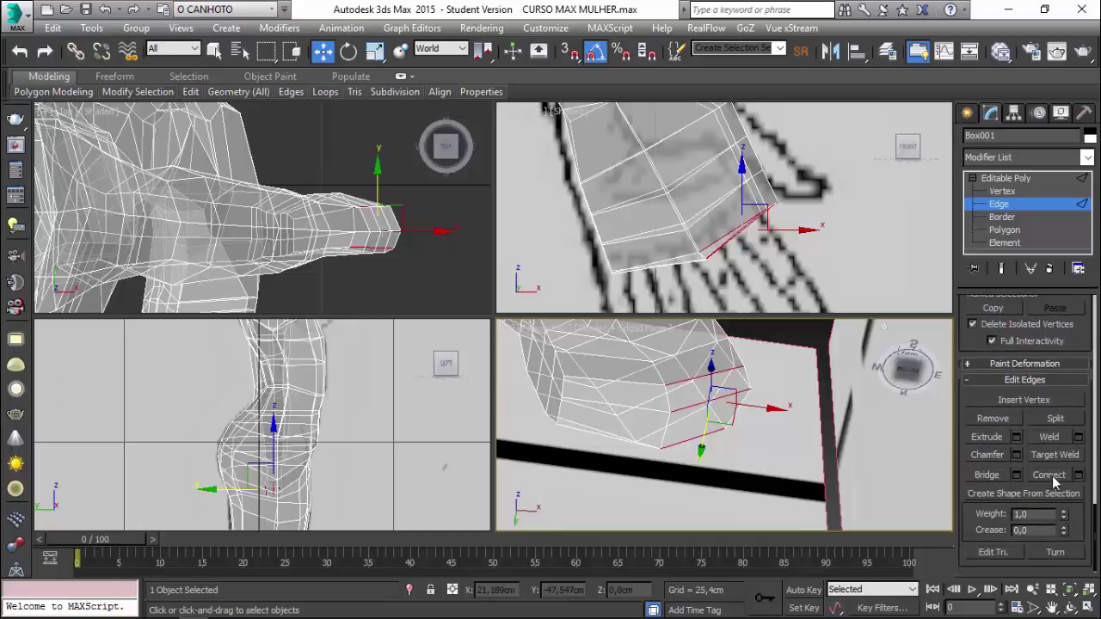
left_click(1078, 476)
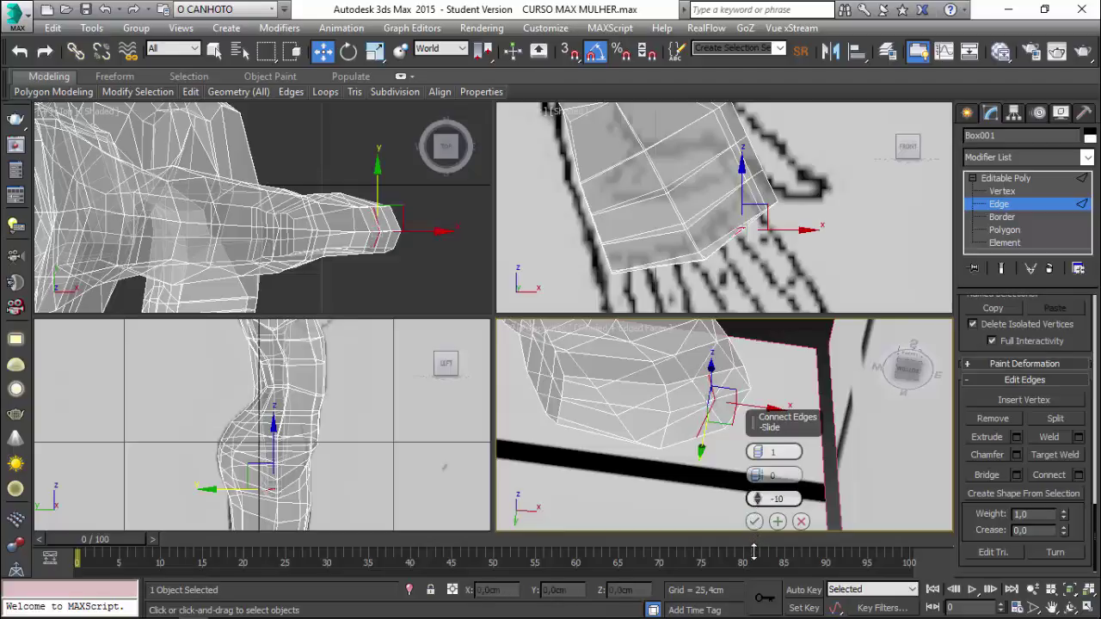
left_click(754, 522)
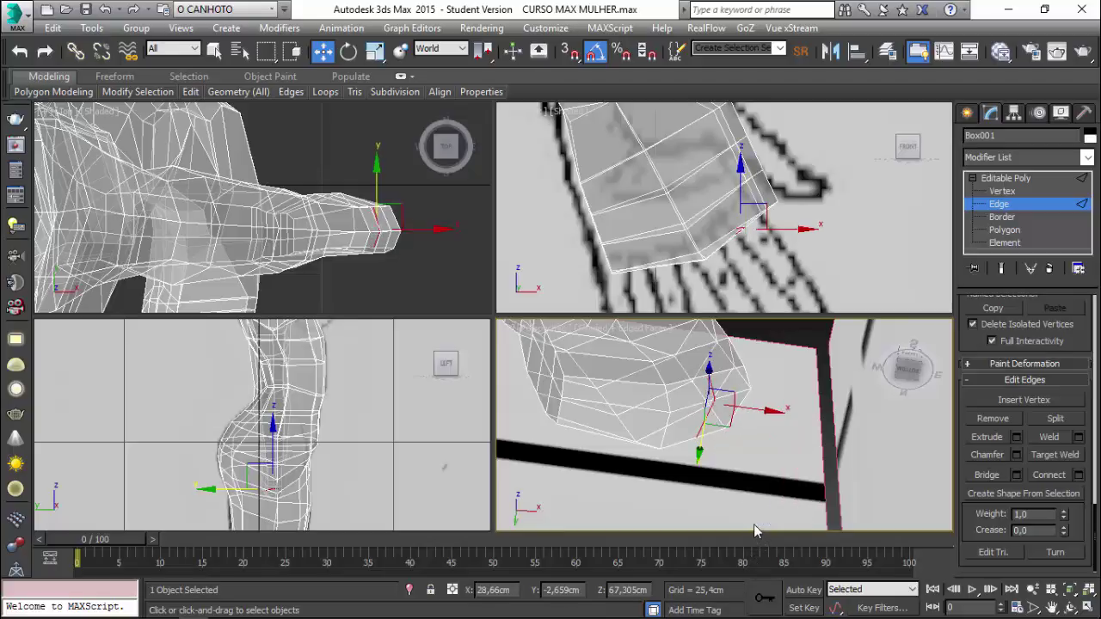
Select two more hand-tip edges and connect them with 1 segment at slide -10
scroll(679, 433, "up", 3)
scroll(689, 431, "up", 1)
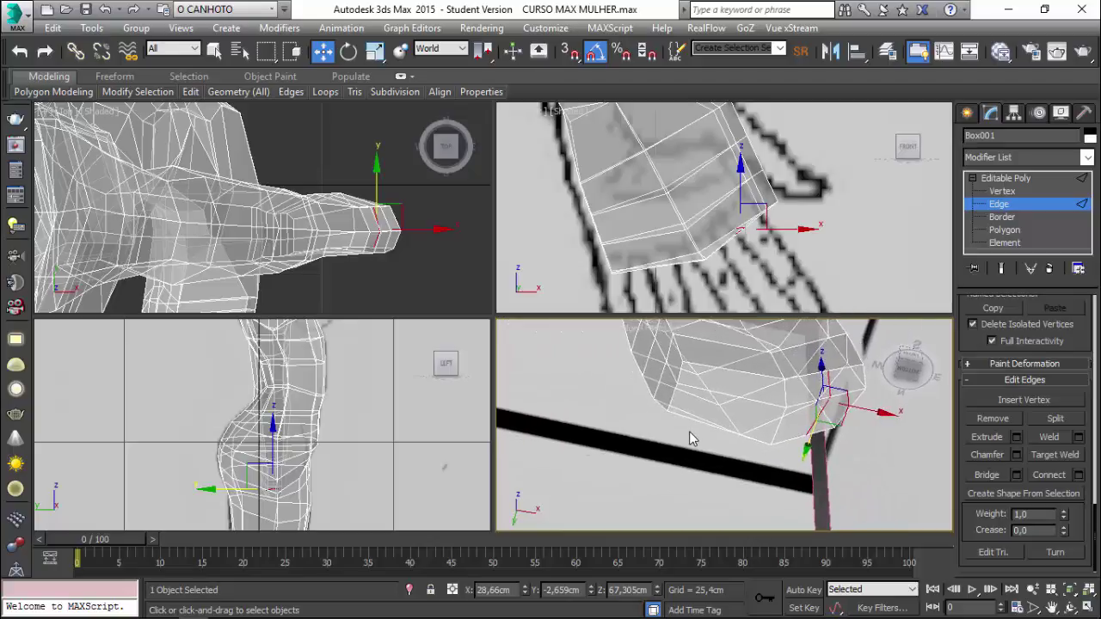
scroll(692, 430, "up", 2)
middle_click_drag(698, 427, 718, 428, "alt")
left_click(731, 428)
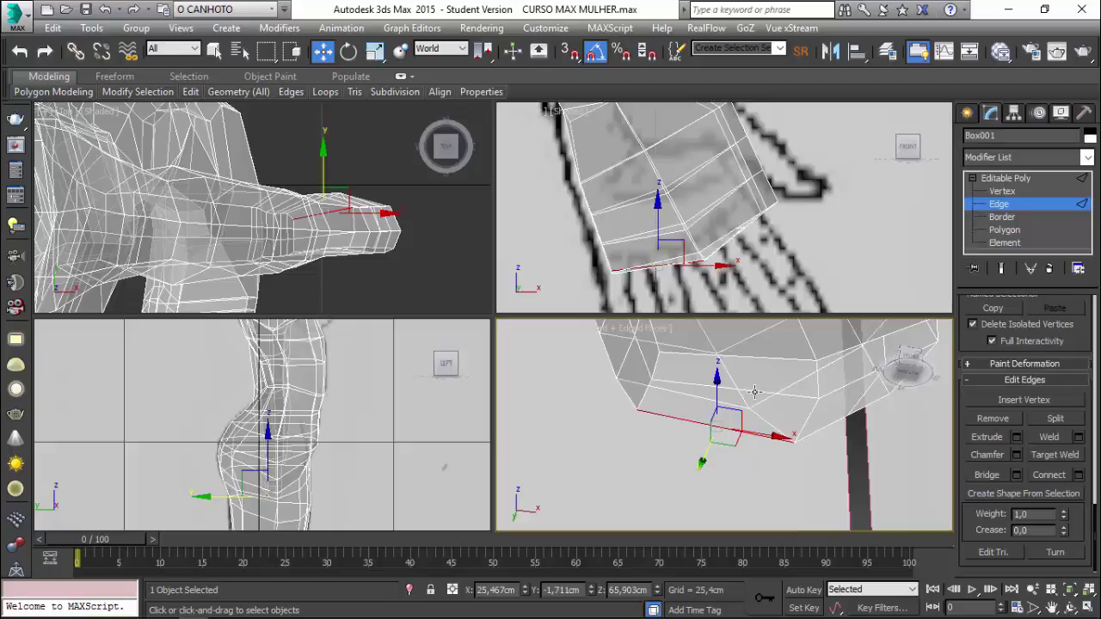
left_click(755, 393, "ctrl")
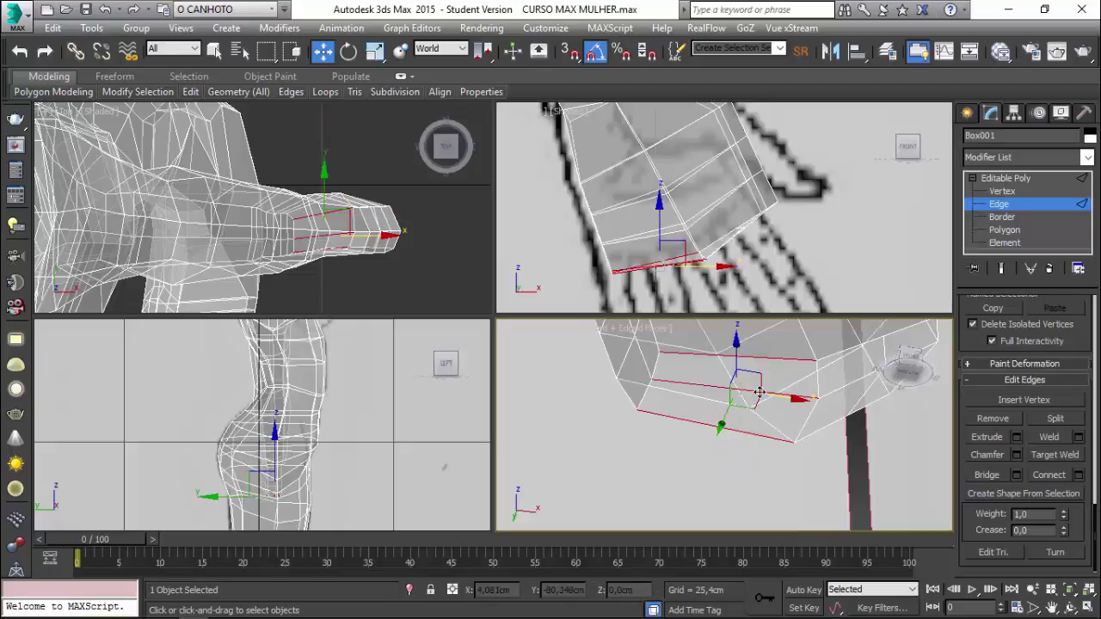
left_click(1078, 475)
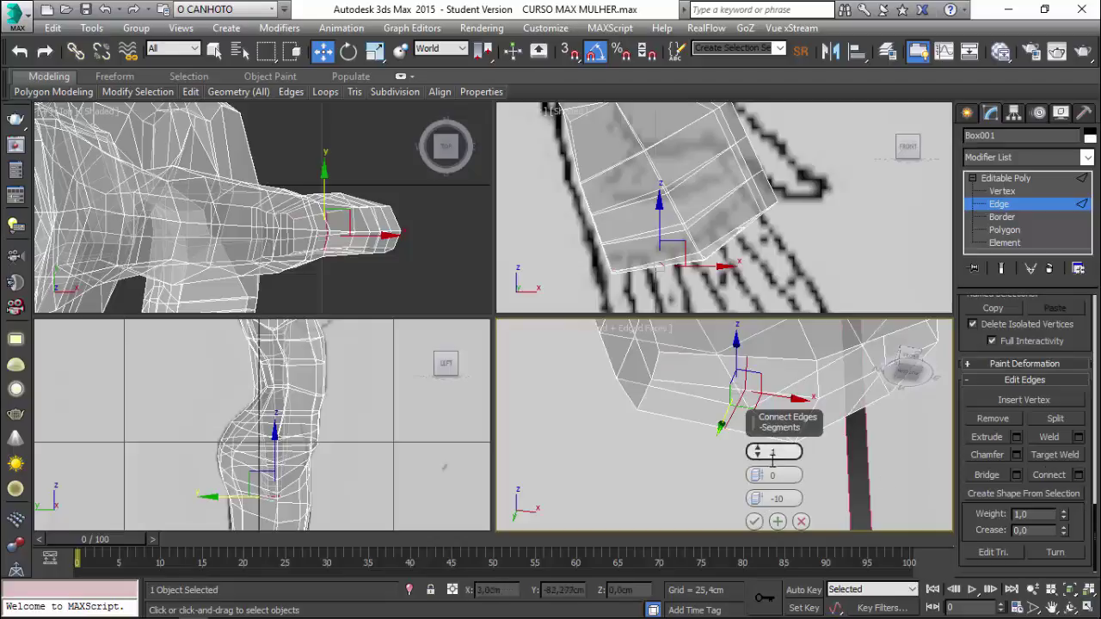
middle_click_drag(752, 431, 736, 440)
middle_click_drag(728, 430, 752, 500, "alt")
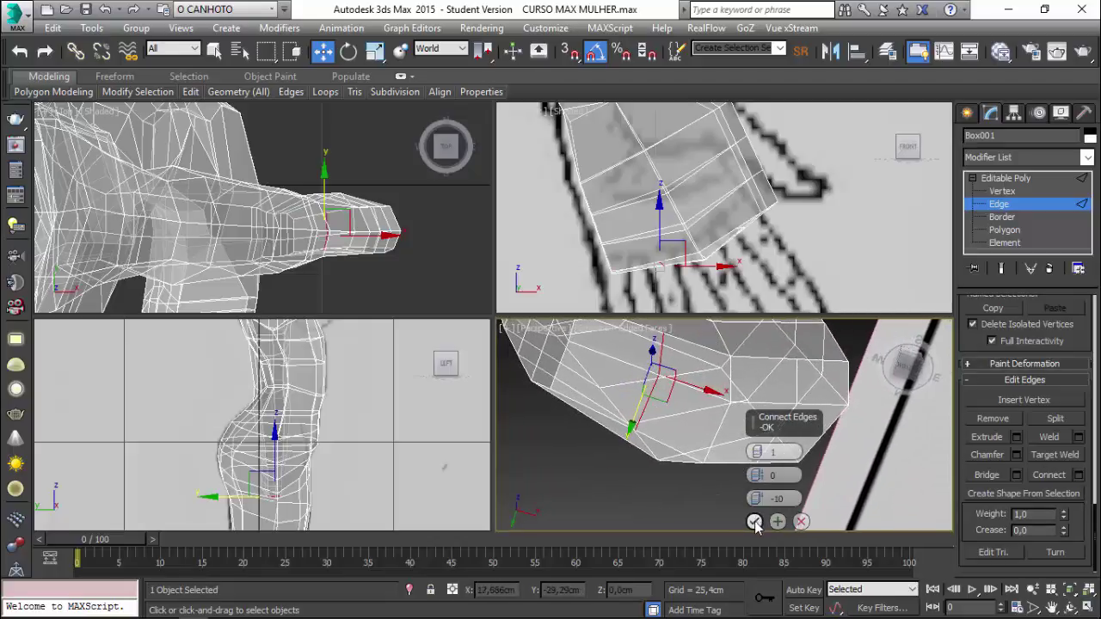
left_click(753, 522)
mouse_move(682, 361)
middle_mouse_down("alt")
mouse_move(596, 474)
mouse_move(789, 473)
mouse_move(912, 361)
middle_mouse_up("alt")
left_click(789, 473)
left_click(1003, 231)
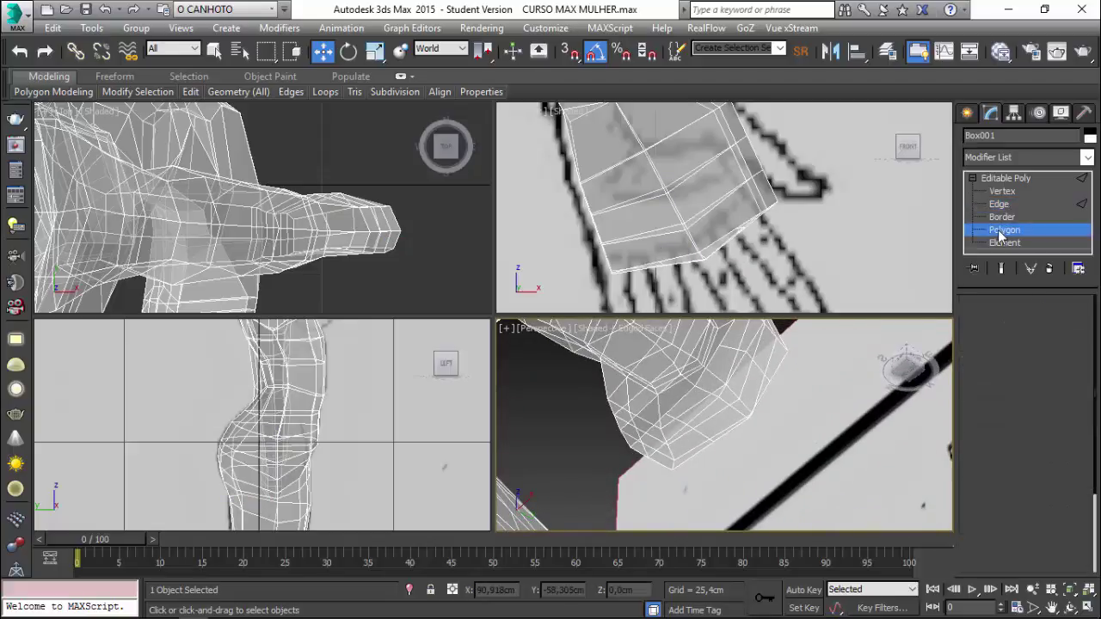
mouse_move(799, 413)
middle_mouse_down("alt")
mouse_move(745, 459)
mouse_move(786, 422)
mouse_move(745, 409)
middle_mouse_up("alt")
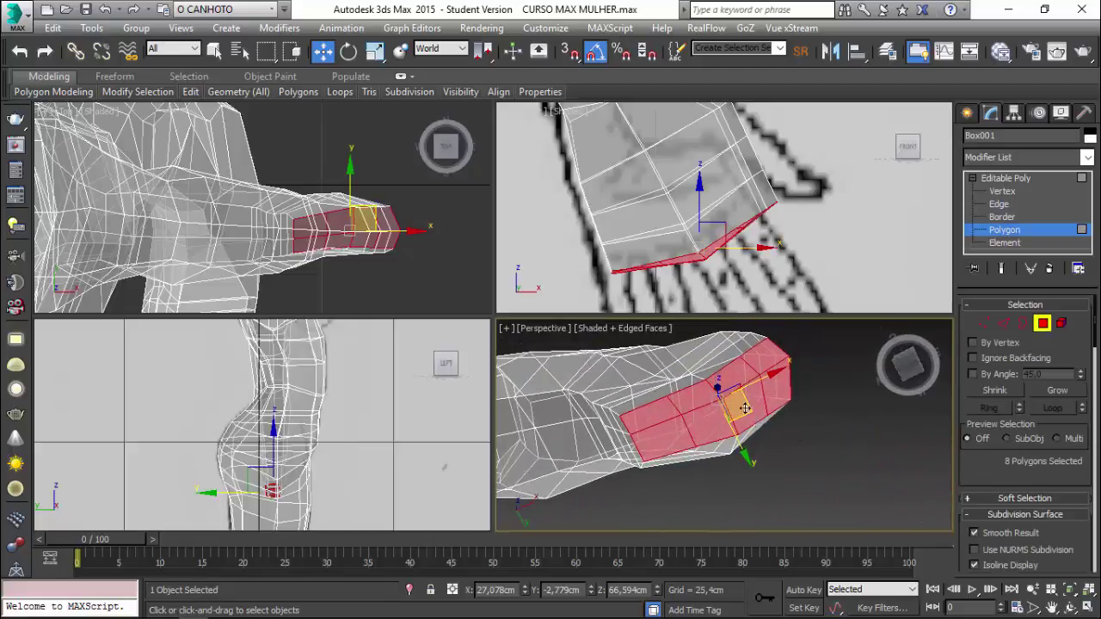
middle_click_drag(587, 467, 693, 413, "alt")
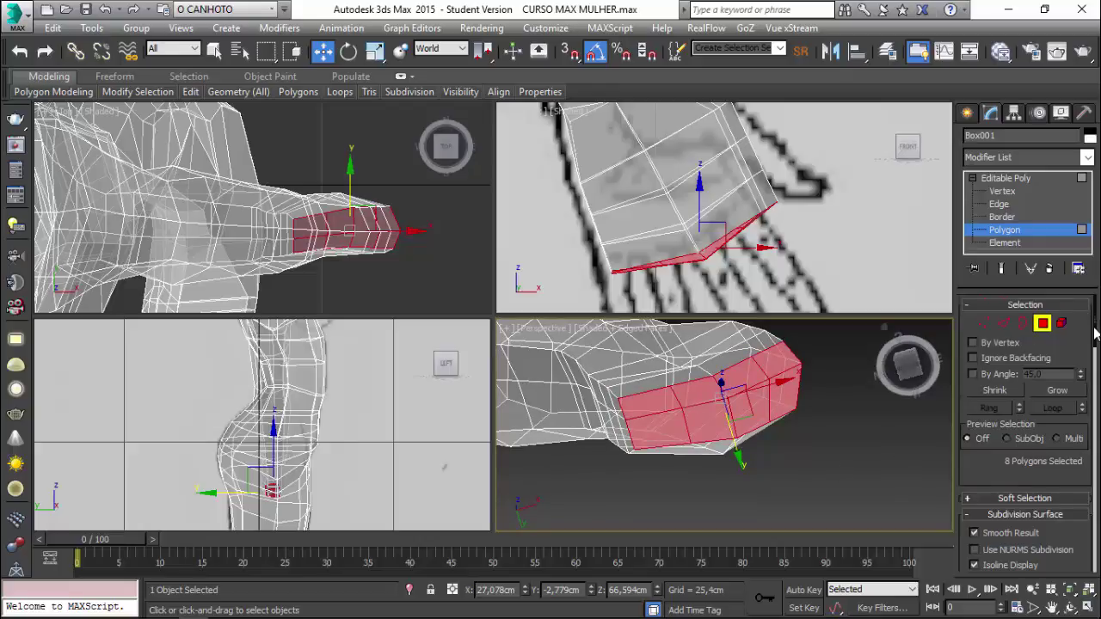
mouse_move(1094, 336)
left_mouse_down()
mouse_move(1081, 490)
mouse_move(1029, 473)
left_mouse_up()
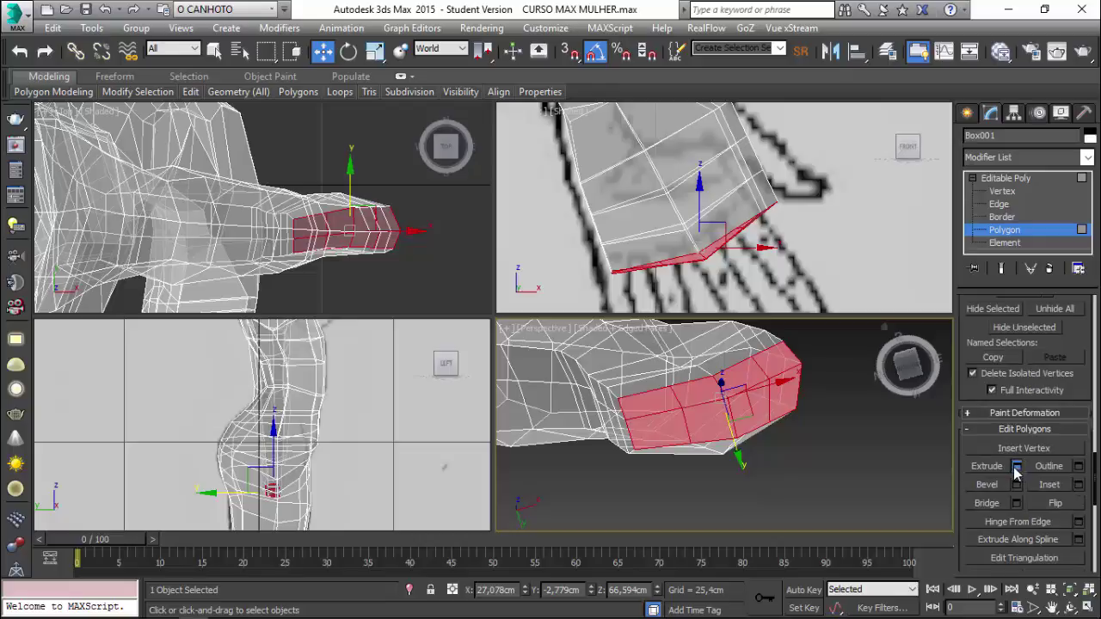
left_click(1016, 467)
mouse_move(776, 456)
left_mouse_down()
mouse_move(687, 448)
mouse_move(531, 401)
left_mouse_up()
mouse_move(531, 507)
middle_mouse_down("alt")
mouse_move(602, 476)
mouse_move(565, 422)
mouse_move(514, 452)
mouse_move(628, 439)
mouse_move(647, 462)
mouse_move(731, 426)
mouse_move(654, 446)
mouse_move(739, 430)
mouse_move(739, 464)
mouse_move(789, 428)
mouse_move(628, 436)
mouse_move(565, 465)
mouse_move(529, 465)
mouse_move(539, 471)
middle_mouse_up("alt")
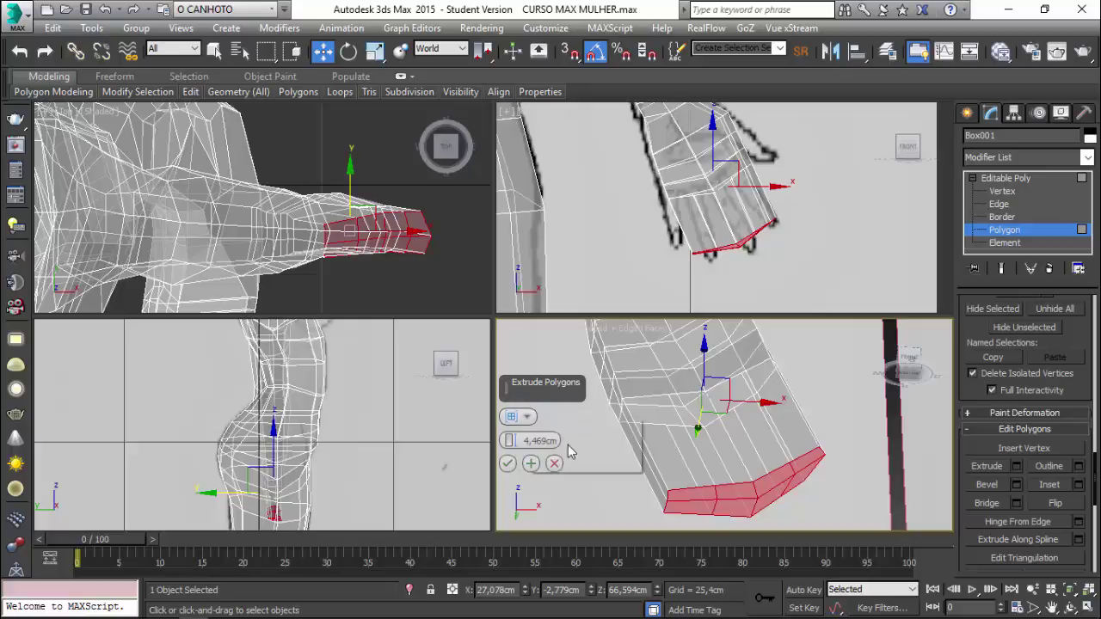
mouse_move(568, 445)
middle_mouse_down("alt")
mouse_move(699, 469)
mouse_move(697, 456)
mouse_move(715, 447)
mouse_move(657, 421)
mouse_move(529, 419)
middle_mouse_up("alt")
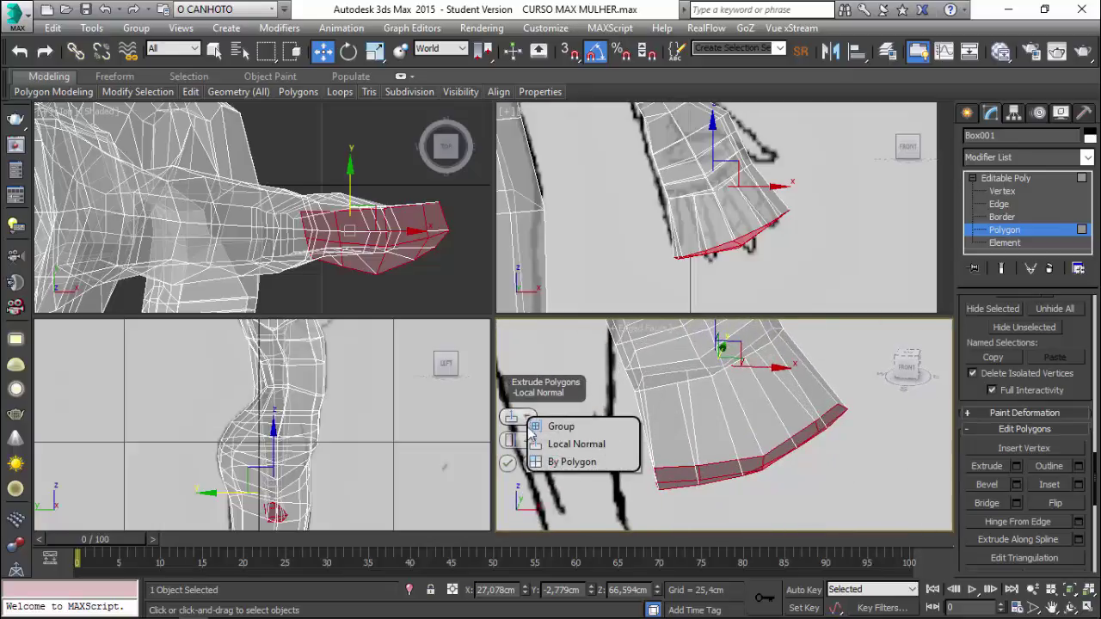
mouse_move(566, 469)
middle_mouse_down("alt")
mouse_move(662, 456)
mouse_move(638, 442)
middle_mouse_up("alt")
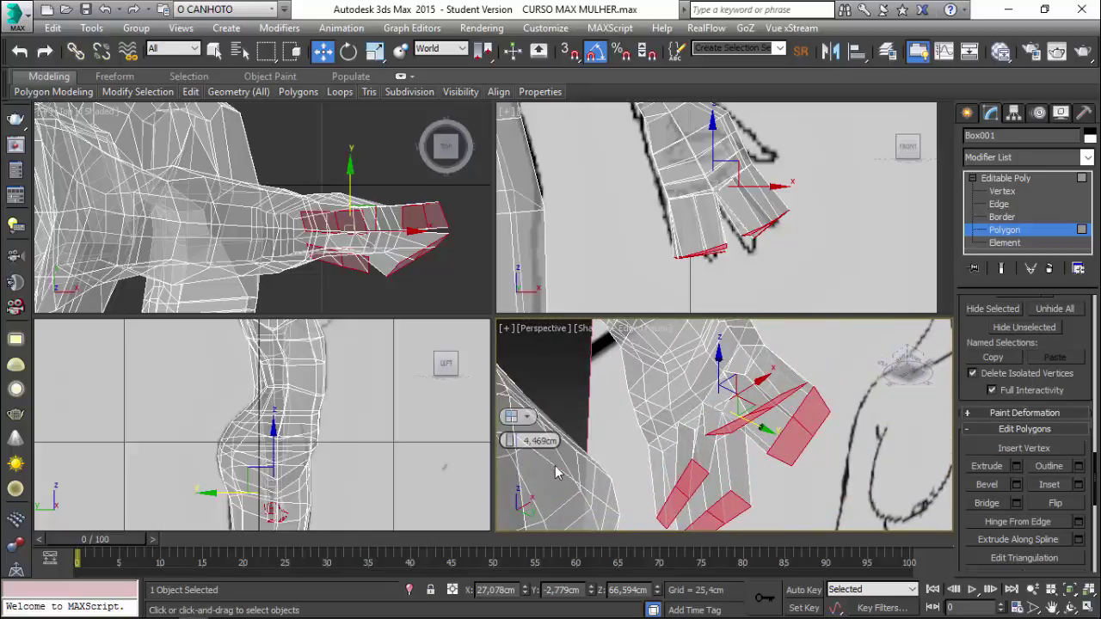
left_click(555, 472)
mouse_move(643, 442)
middle_mouse_down("alt")
mouse_move(643, 430)
mouse_move(557, 469)
mouse_move(544, 451)
middle_mouse_up("alt")
left_click(544, 451)
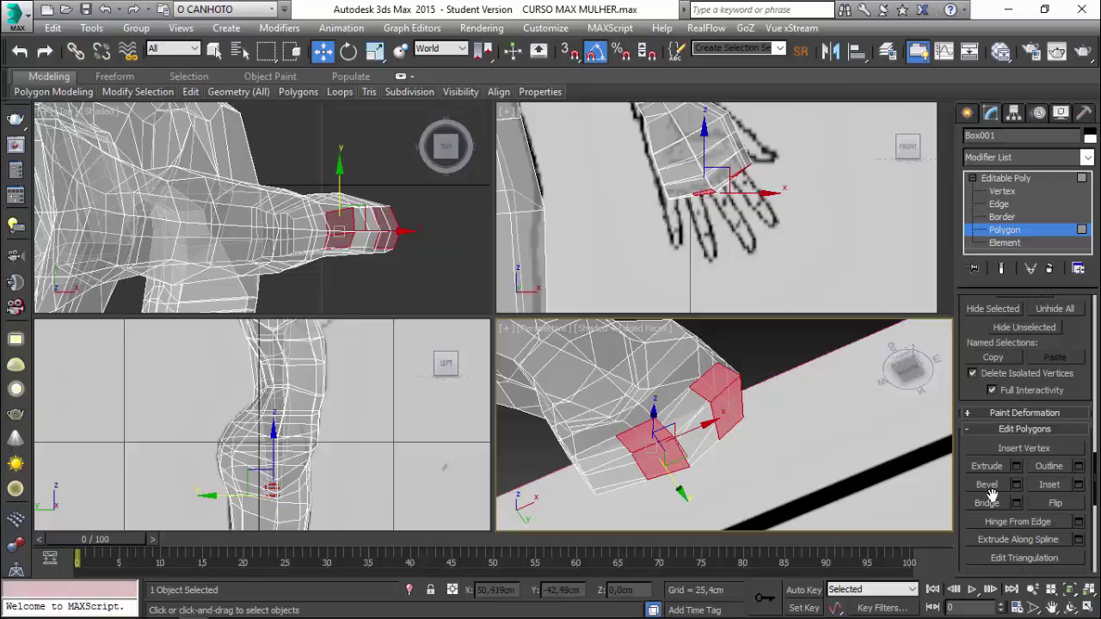
Extrude the two finger polygons By Polygon, lowering the height from 4.469 cm to 0,49cm
left_click(1016, 467)
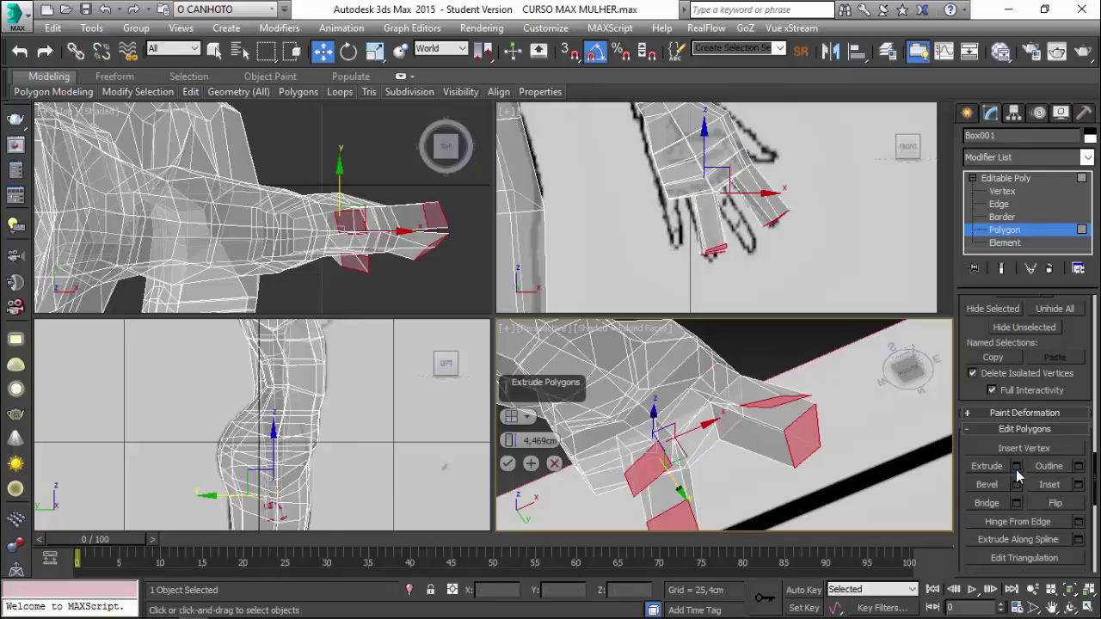
middle_click_drag(824, 399, 517, 437, "alt")
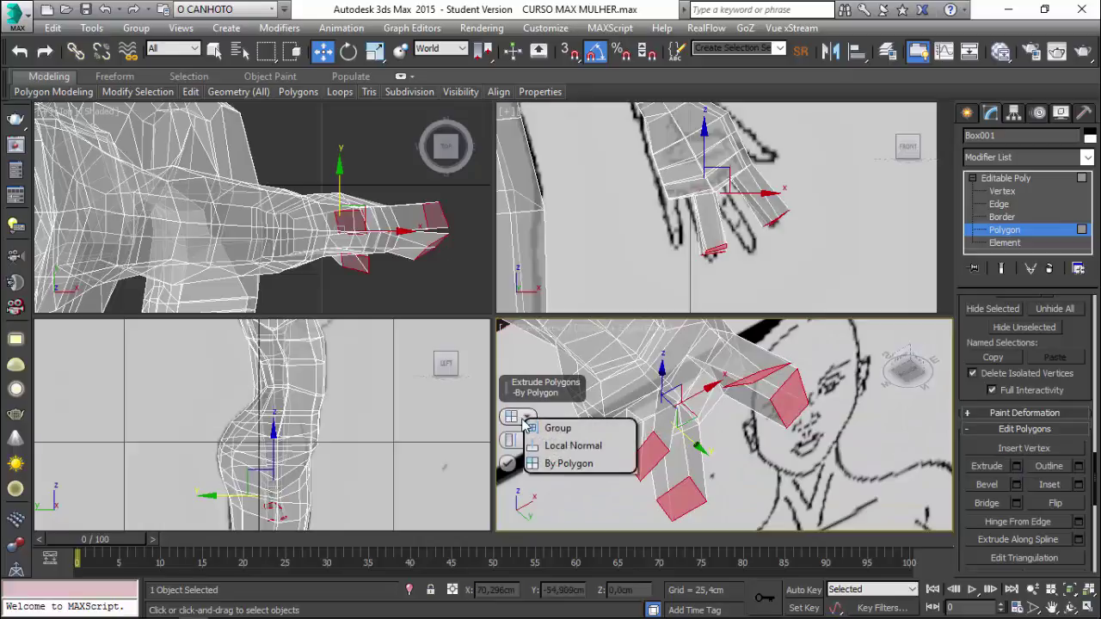
left_click(547, 430)
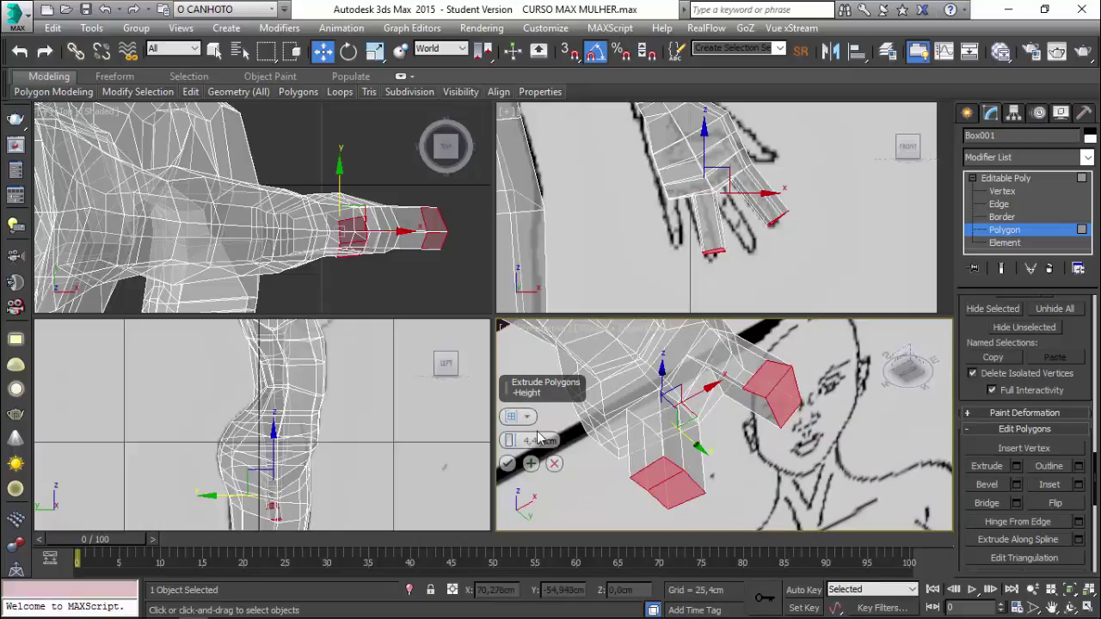
mouse_move(516, 437)
middle_mouse_down("alt")
mouse_move(506, 458)
mouse_move(513, 445)
middle_mouse_up("alt")
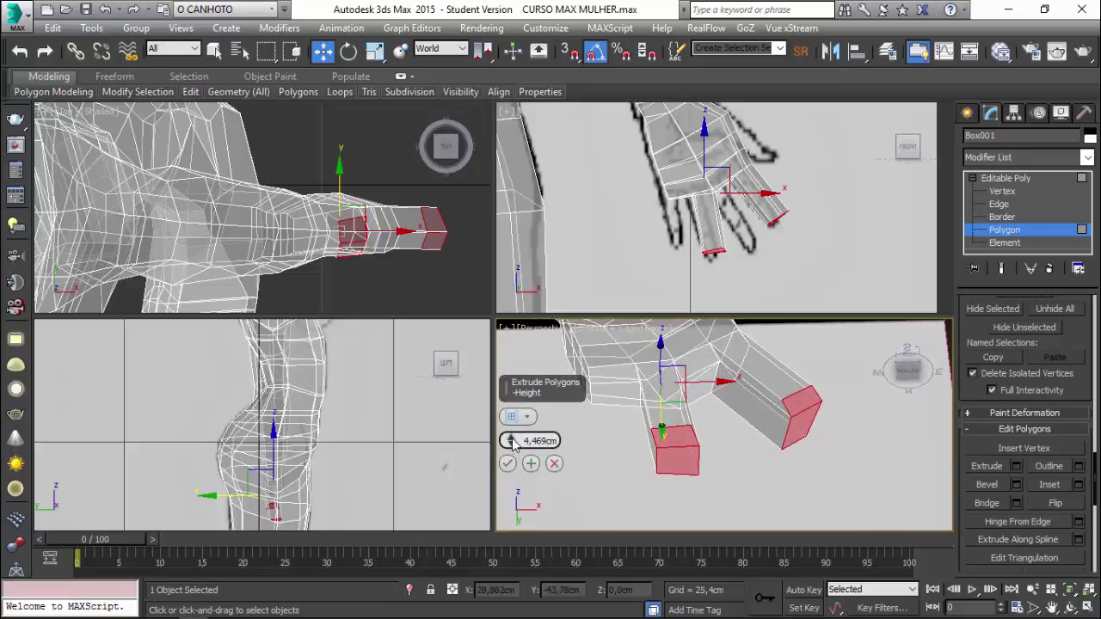
left_click_drag(510, 440, 508, 456)
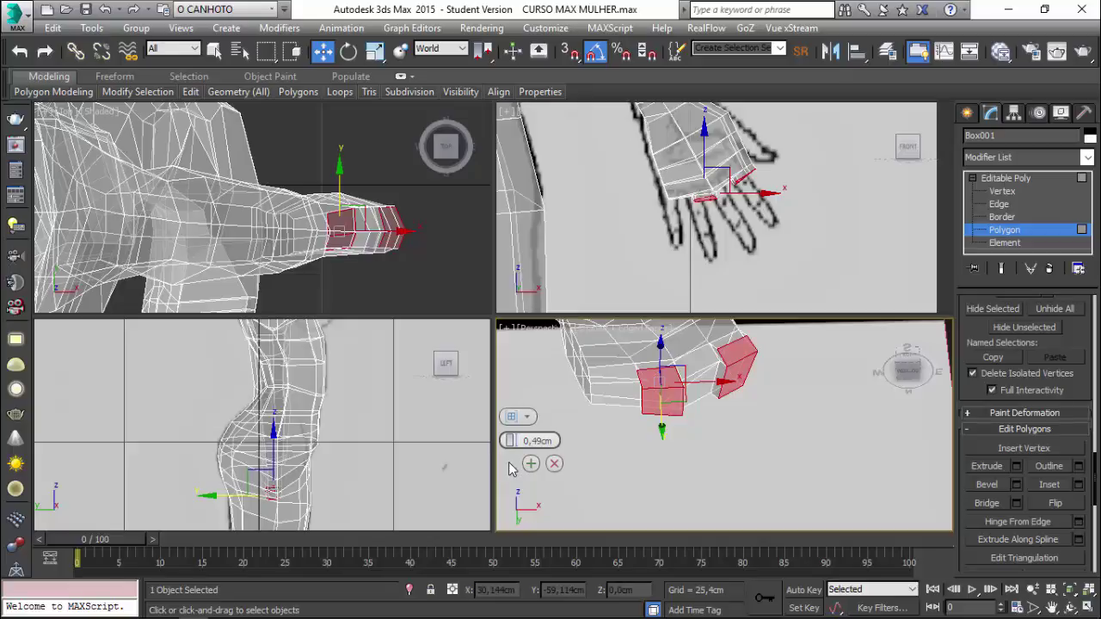
Clear the polygon selection and zoom and orbit the Perspective view onto the hand end
left_click(619, 238)
scroll(622, 239, "up", 2)
scroll(623, 239, "up", 2)
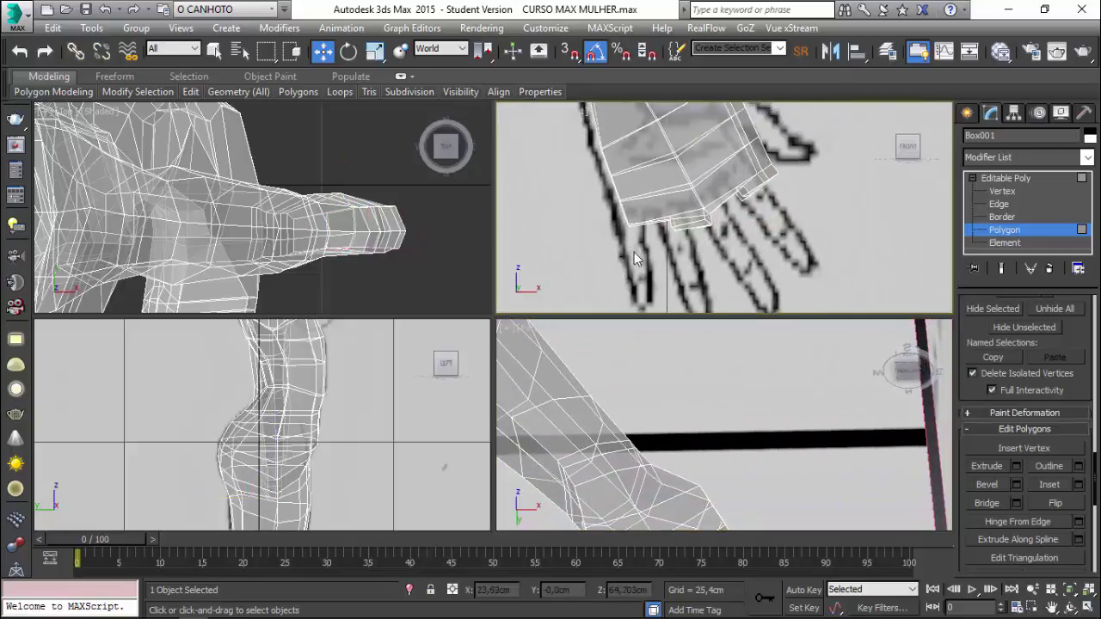
scroll(634, 252, "up", 2)
left_click(646, 382)
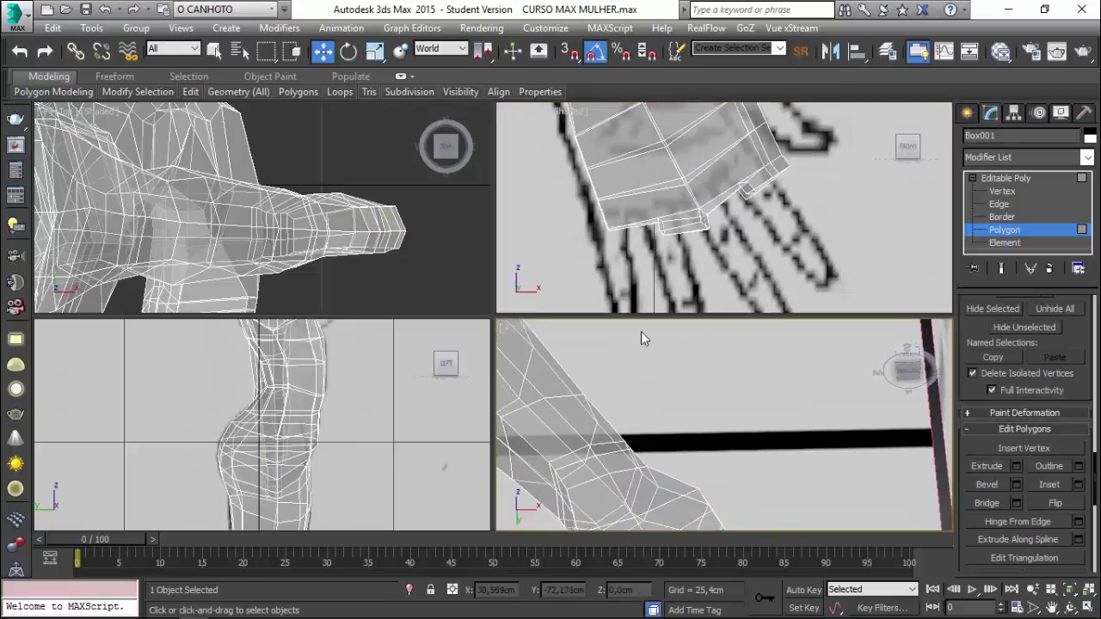
scroll(629, 262, "down", 3)
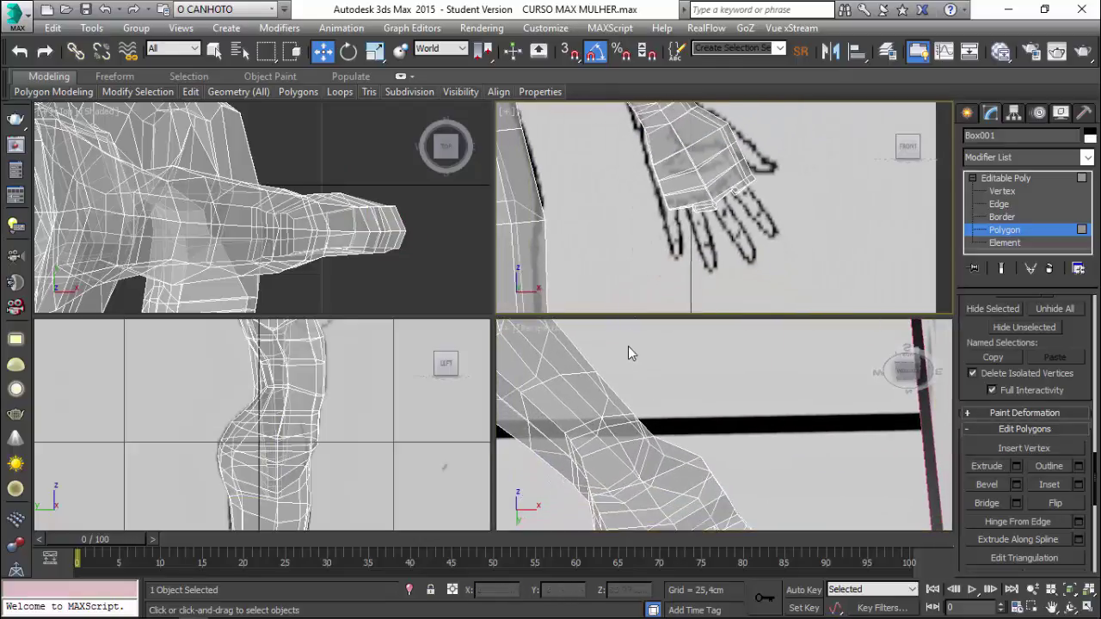
scroll(639, 365, "up", 2)
scroll(638, 365, "up", 3)
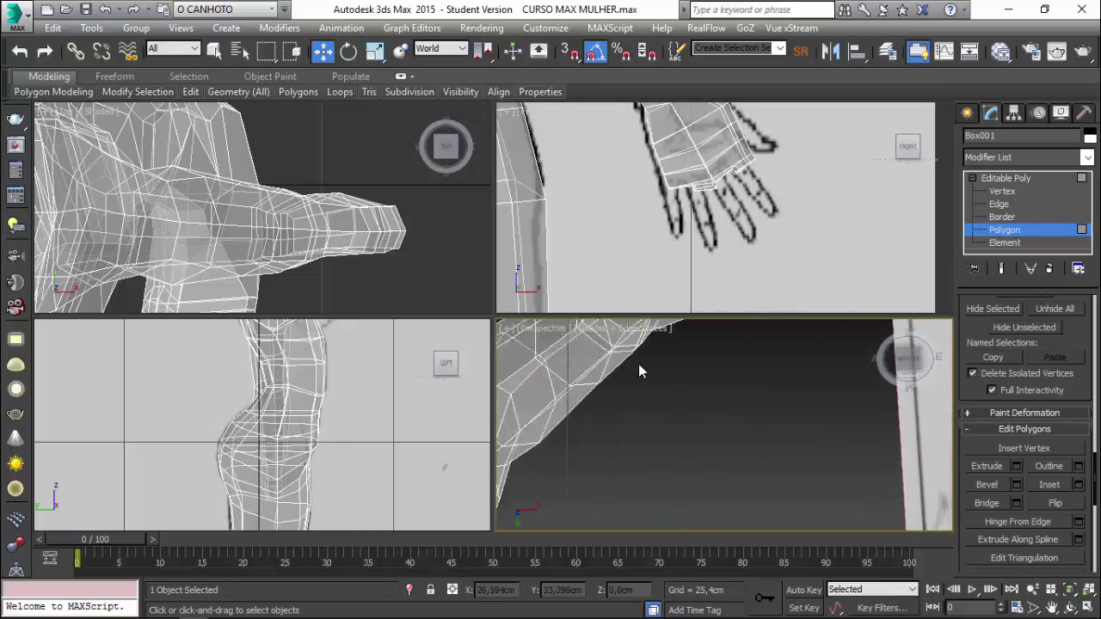
scroll(638, 364, "up", 2)
scroll(638, 364, "down", 3)
mouse_move(638, 363)
middle_mouse_down("alt")
mouse_move(651, 419)
mouse_move(736, 384)
middle_mouse_up("alt")
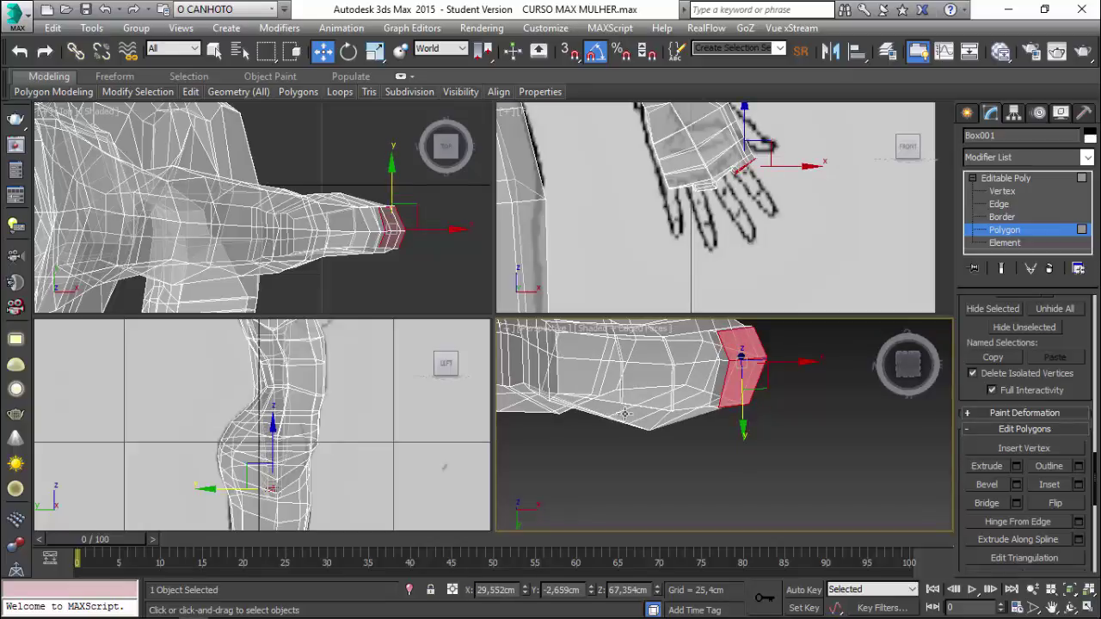
mouse_move(624, 414)
middle_mouse_down("alt")
mouse_move(743, 381)
mouse_move(651, 392)
mouse_move(654, 364)
middle_mouse_up("alt")
At Vertex level, set the reference coordinate system to Local and inspect the hand-end vertices
left_click(1001, 190)
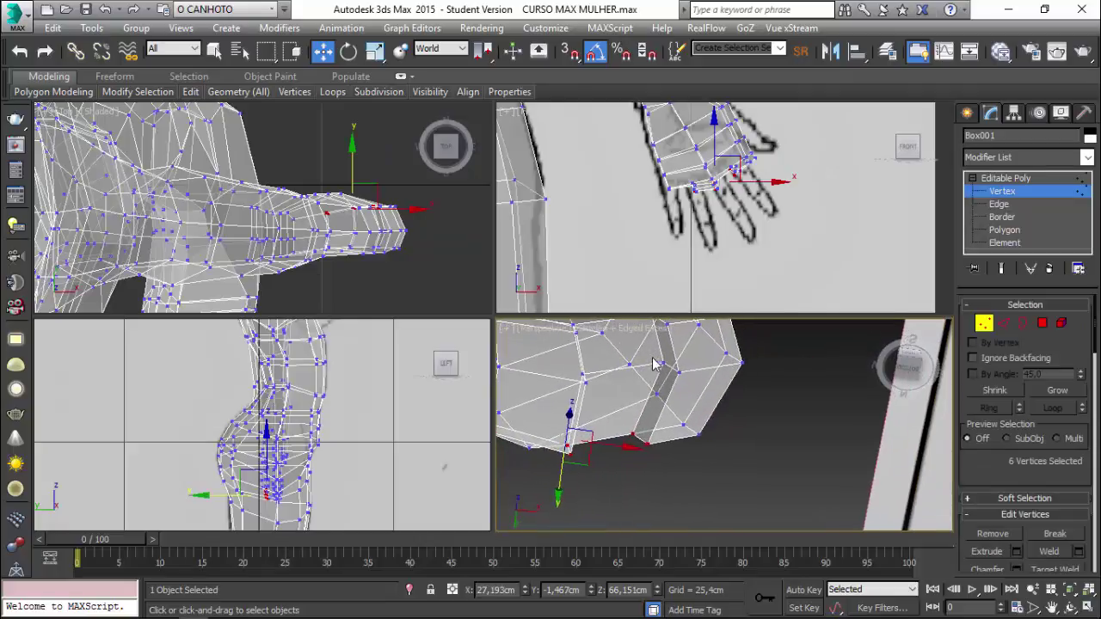
middle_click_drag(665, 379, 436, 91, "alt")
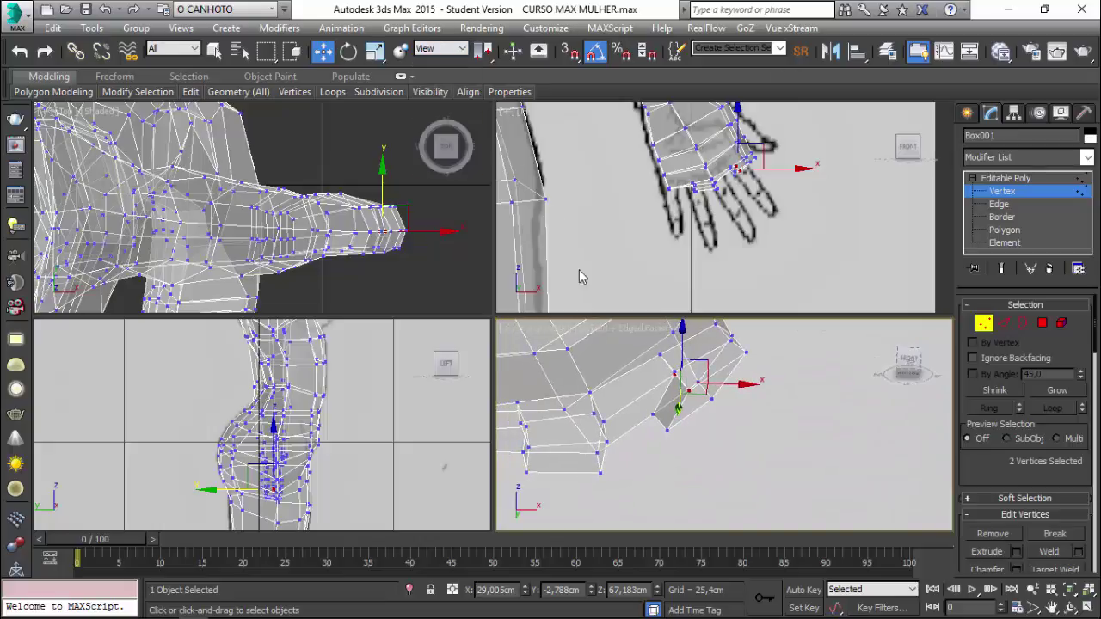
middle_click_drag(679, 387, 430, 116, "alt")
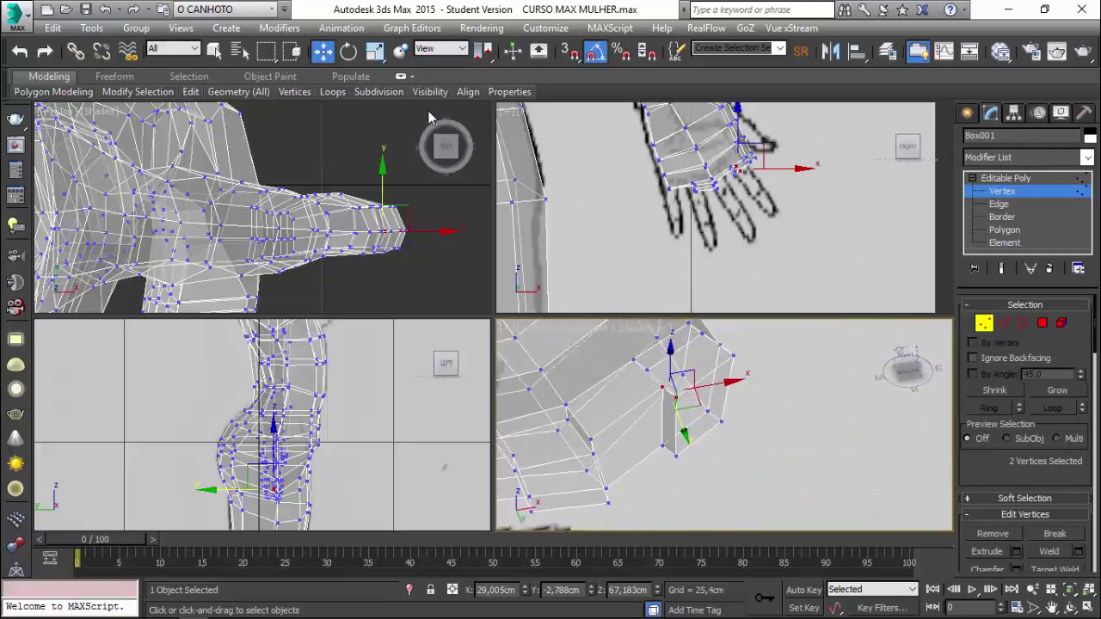
left_click(460, 52)
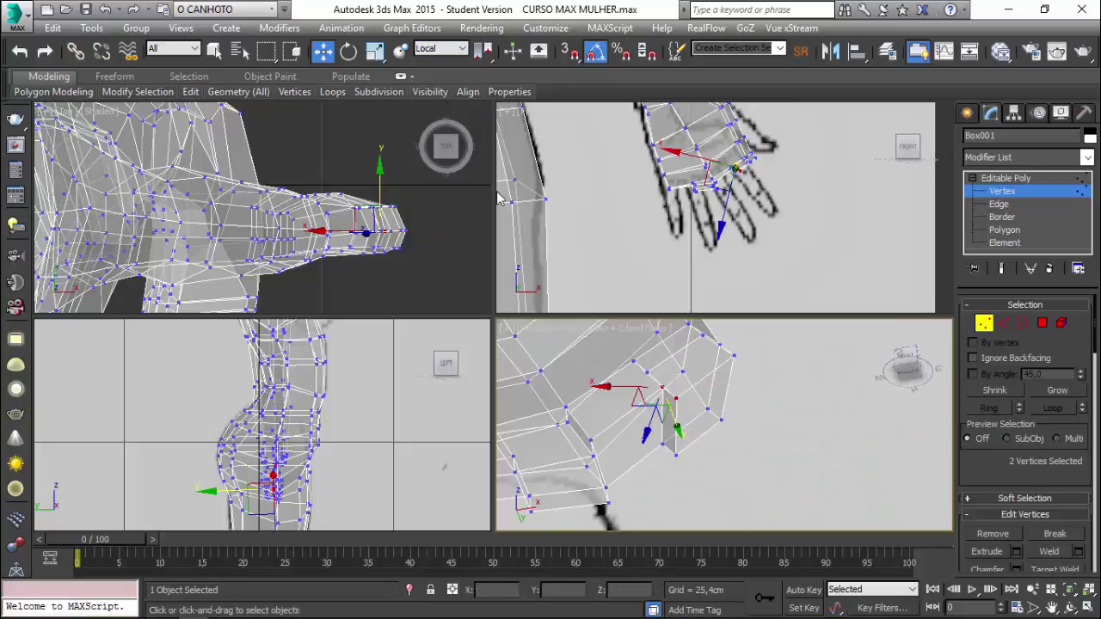
mouse_move(626, 451)
middle_mouse_down("alt")
mouse_move(612, 415)
mouse_move(633, 443)
middle_mouse_up("alt")
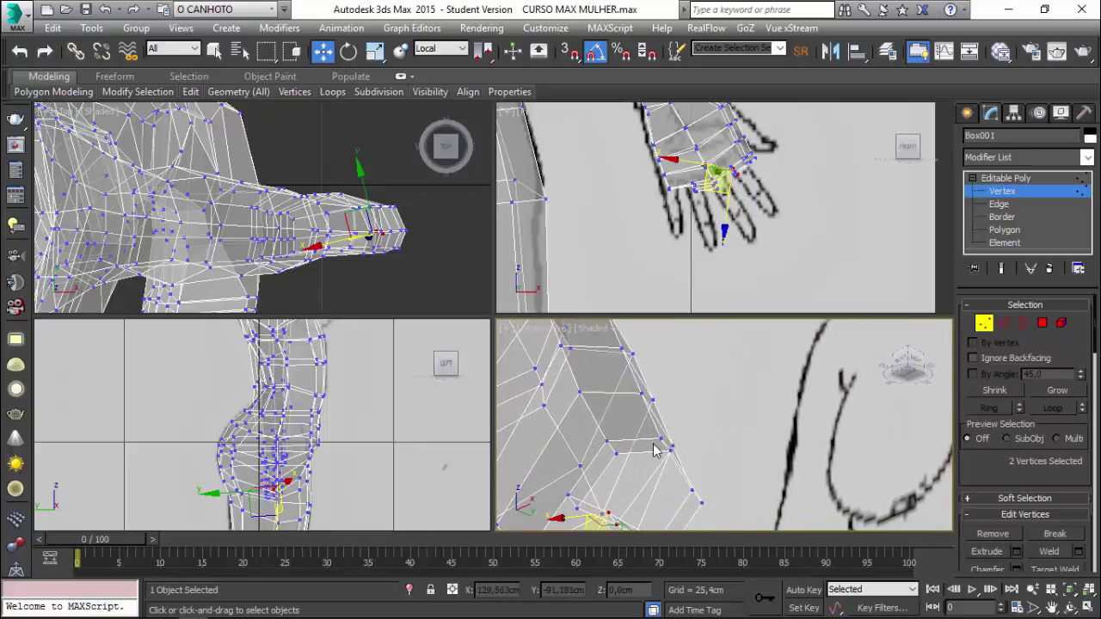
mouse_move(672, 457)
middle_mouse_down("alt")
mouse_move(633, 464)
mouse_move(632, 404)
middle_mouse_up("alt")
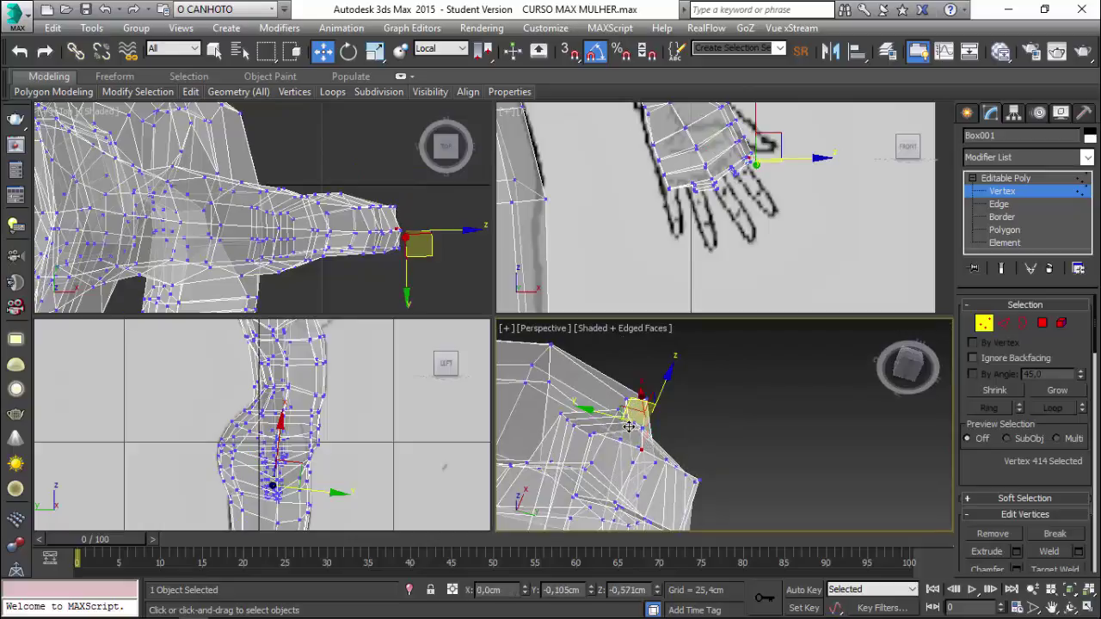
mouse_move(629, 426)
middle_mouse_down("alt")
mouse_move(600, 388)
mouse_move(674, 445)
middle_mouse_up("alt")
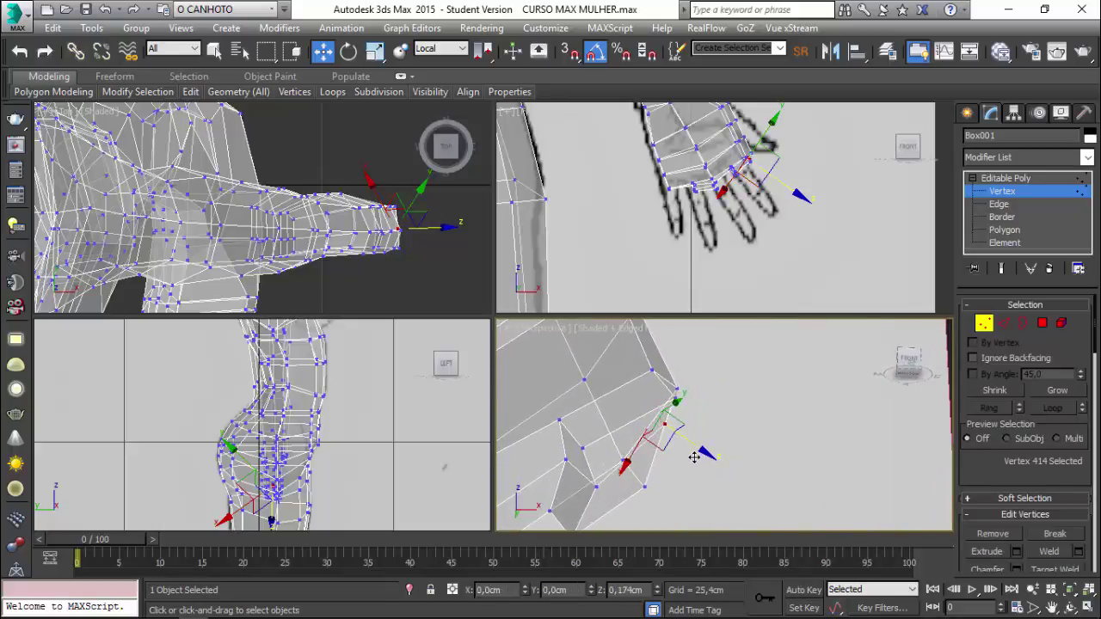
mouse_move(580, 381)
middle_mouse_down("alt")
mouse_move(532, 364)
mouse_move(594, 408)
mouse_move(617, 395)
mouse_move(616, 416)
mouse_move(635, 428)
middle_mouse_up("alt")
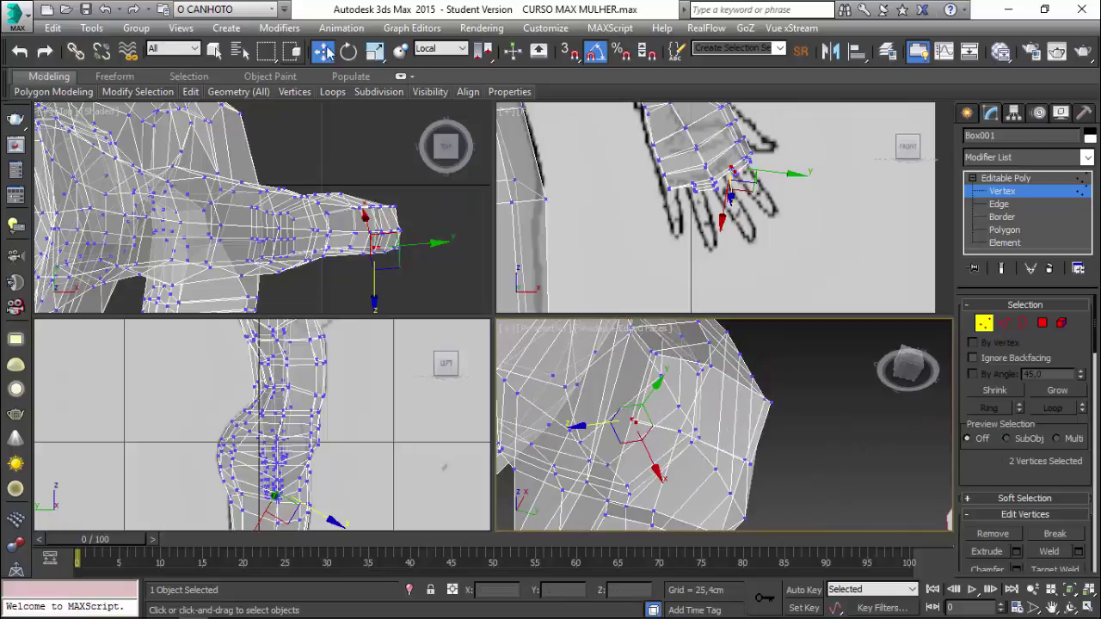
Switch the reference coordinate system to Screen and nudge the two end vertices down and left
left_click(463, 49)
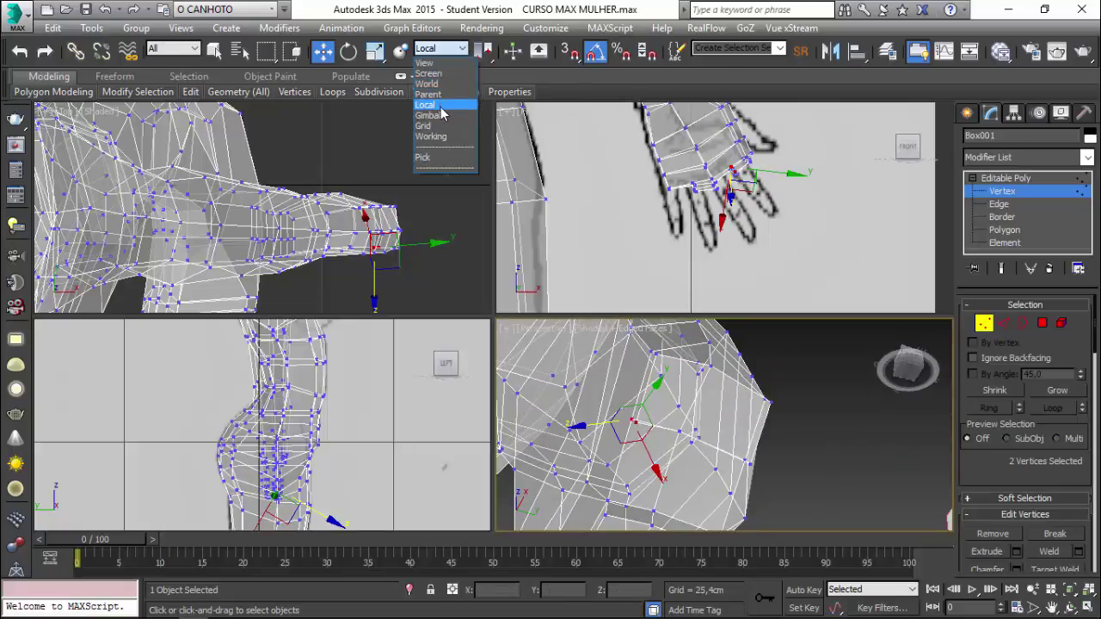
left_click(440, 79)
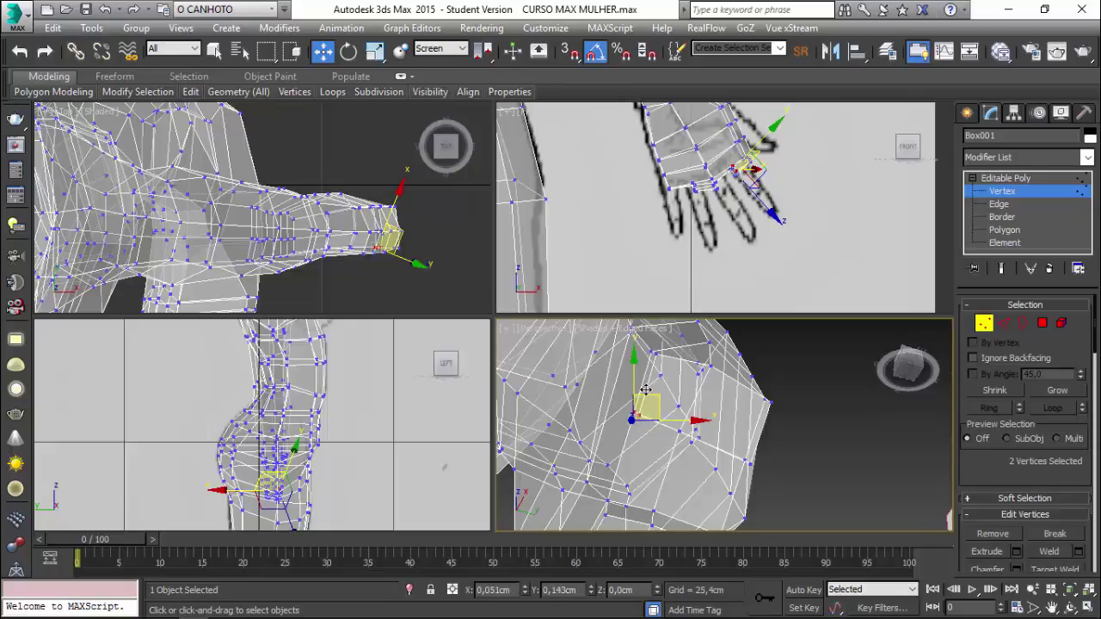
mouse_move(741, 488)
middle_mouse_down("alt")
mouse_move(660, 434)
mouse_move(675, 460)
mouse_move(697, 434)
middle_mouse_up("alt")
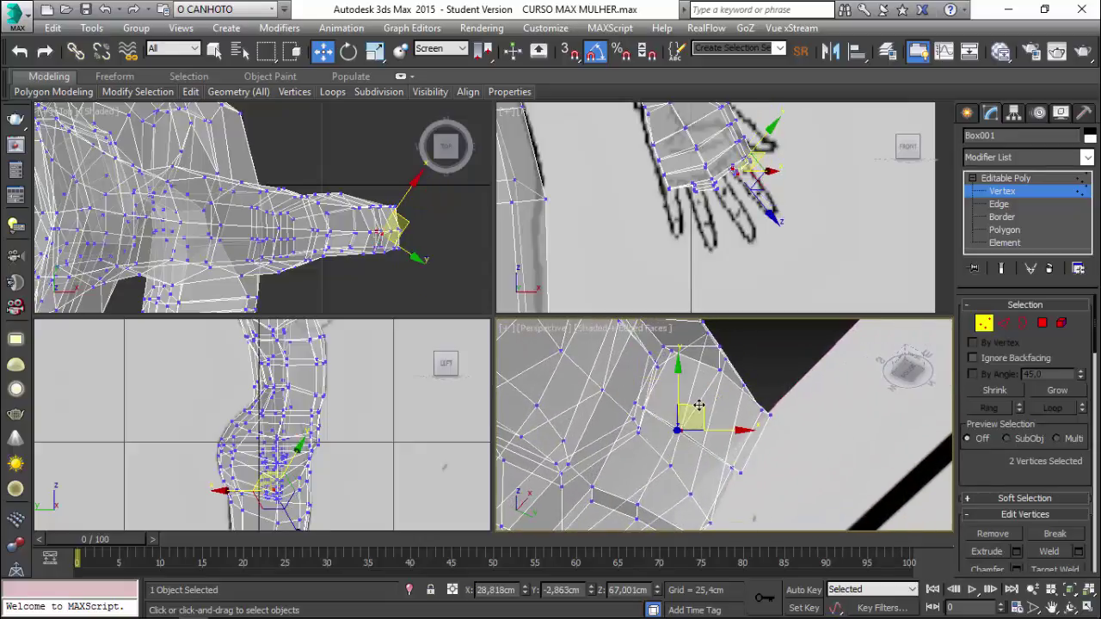
left_click_drag(694, 417, 696, 418)
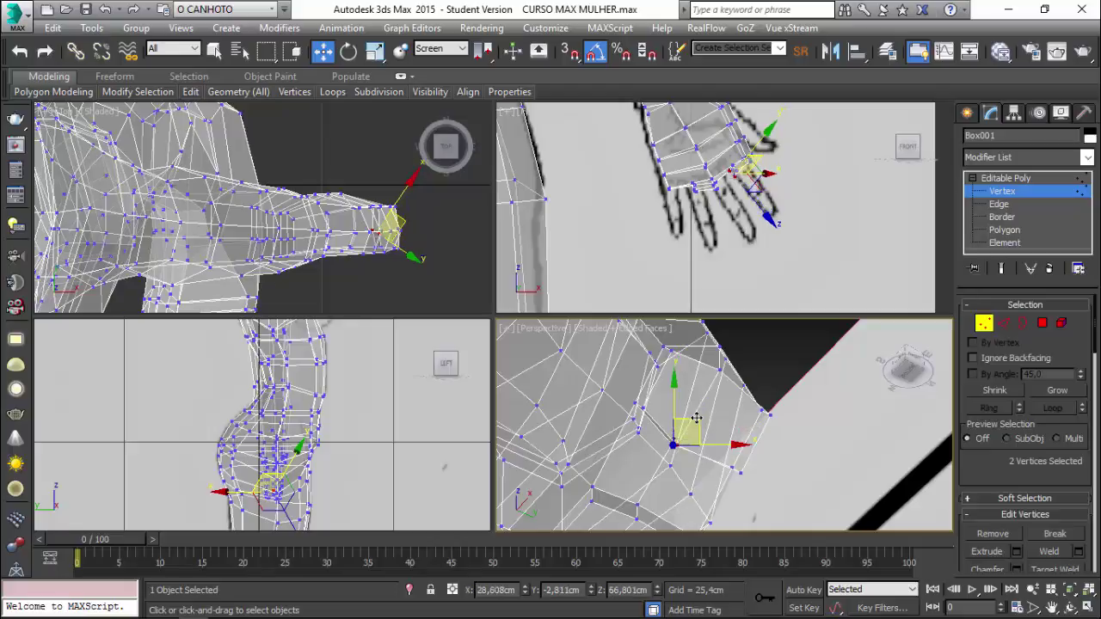
left_click(783, 344)
mouse_move(783, 344)
middle_mouse_down("alt")
mouse_move(600, 430)
mouse_move(976, 359)
middle_mouse_up("alt")
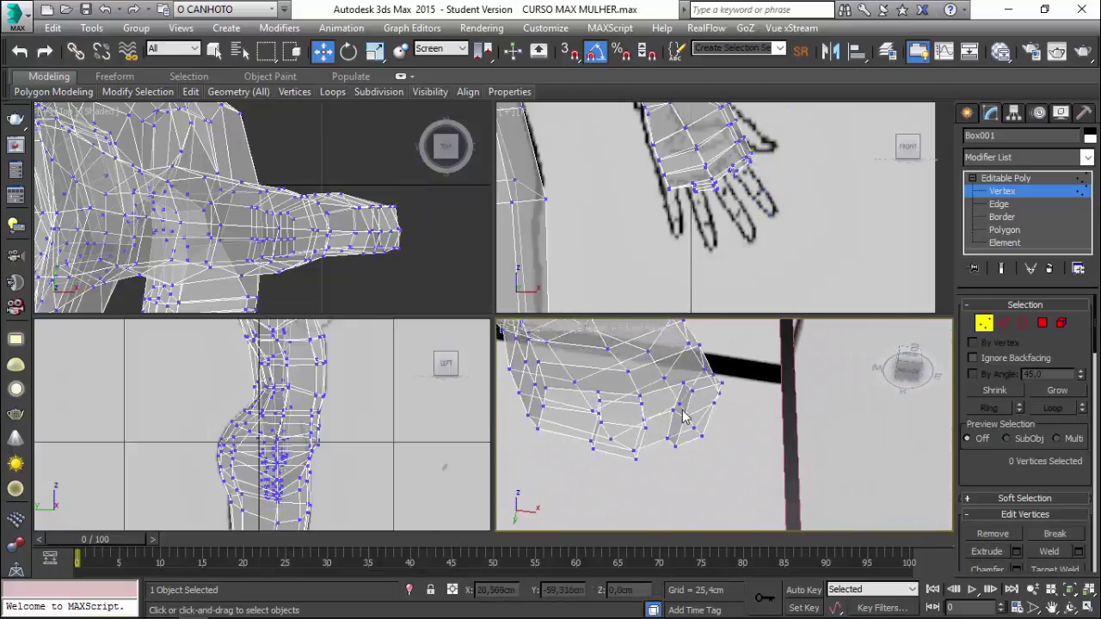
At Polygon level, work on the two hand-end faces, trying Scale before returning to Move
left_click(1042, 324)
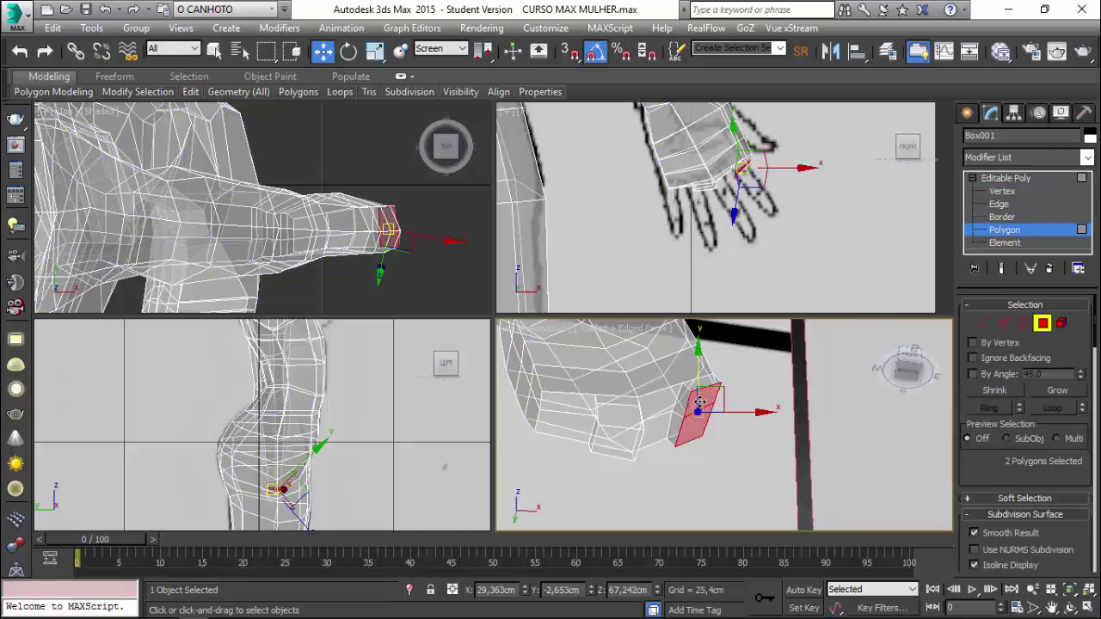
mouse_move(774, 387)
middle_mouse_down("alt")
mouse_move(624, 415)
mouse_move(653, 405)
middle_mouse_up("alt")
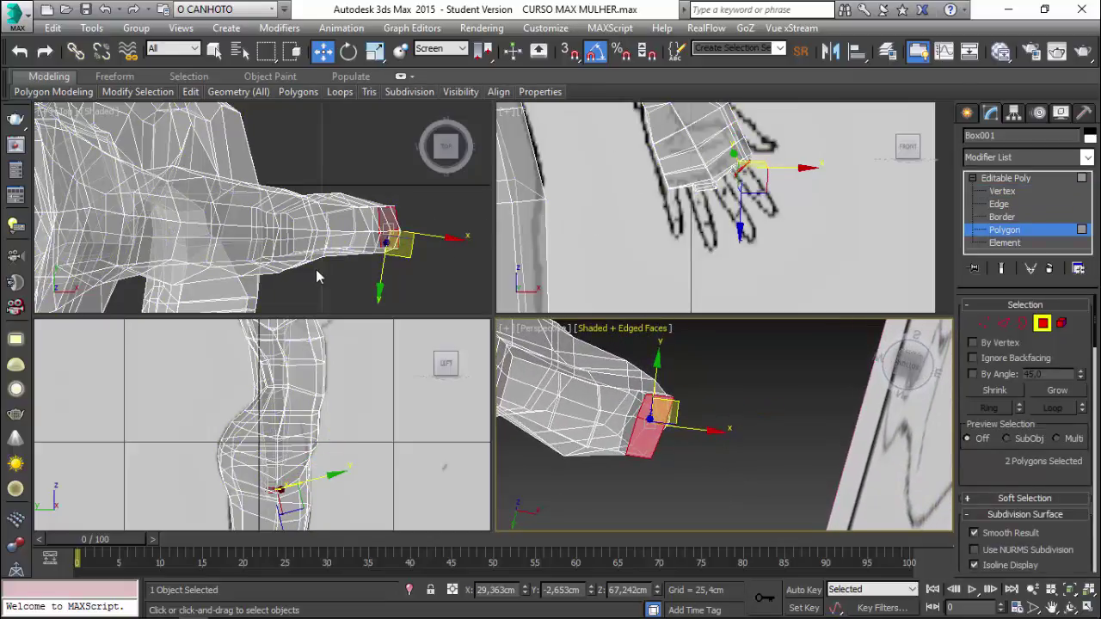
left_click(374, 50)
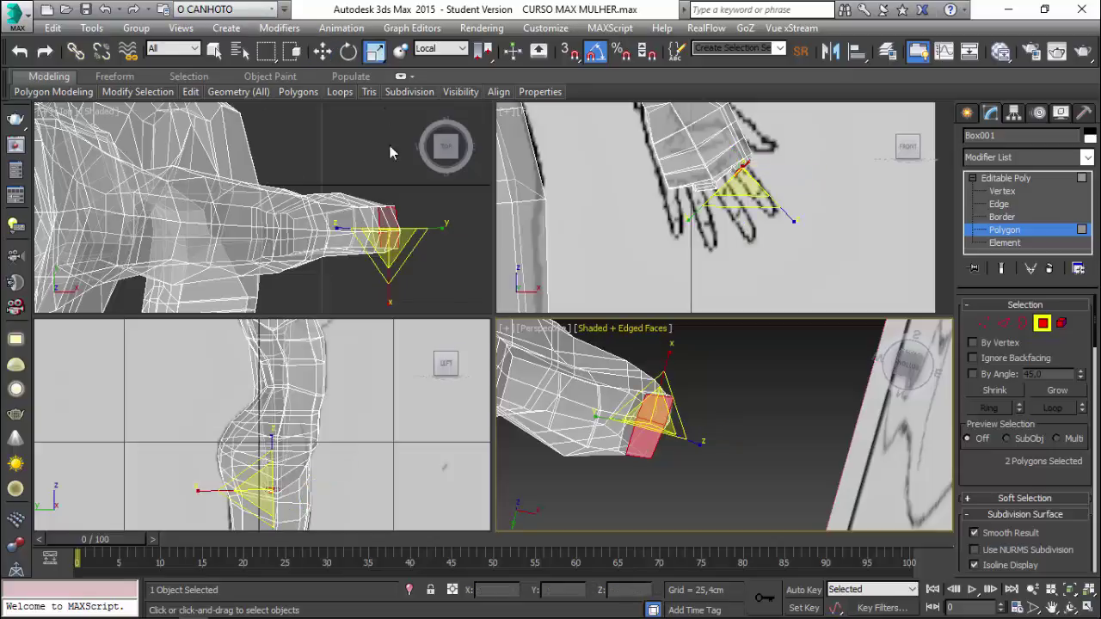
middle_click_drag(609, 399, 660, 356, "alt")
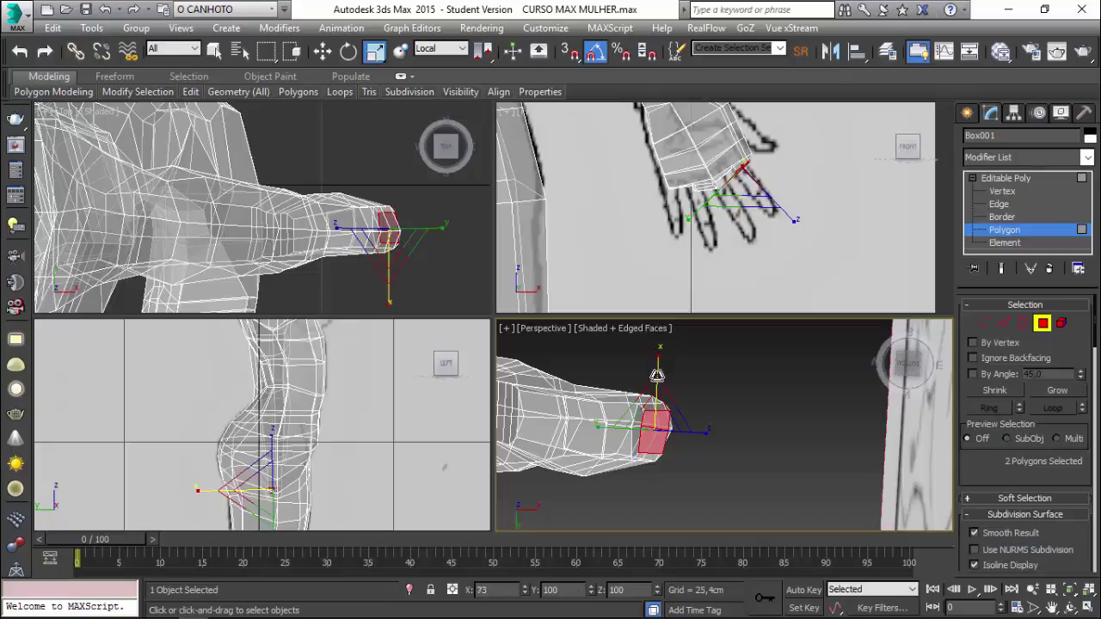
mouse_move(656, 376)
middle_mouse_down("alt")
mouse_move(583, 415)
mouse_move(642, 420)
mouse_move(579, 149)
mouse_move(392, 80)
middle_mouse_up("alt")
left_click(322, 51)
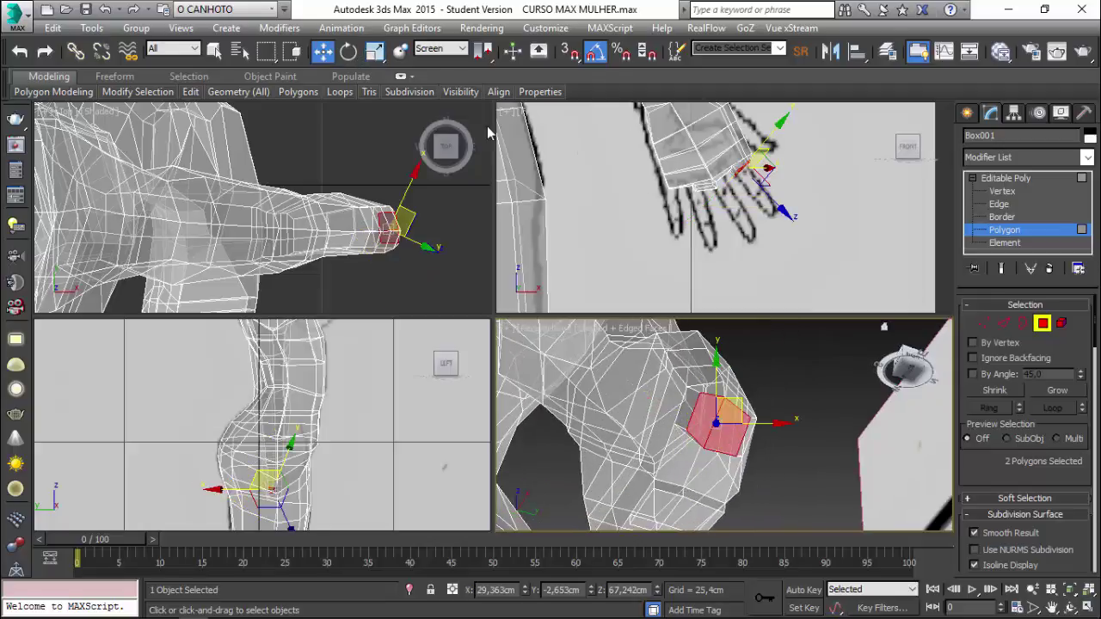
left_click_drag(1096, 333, 1085, 484)
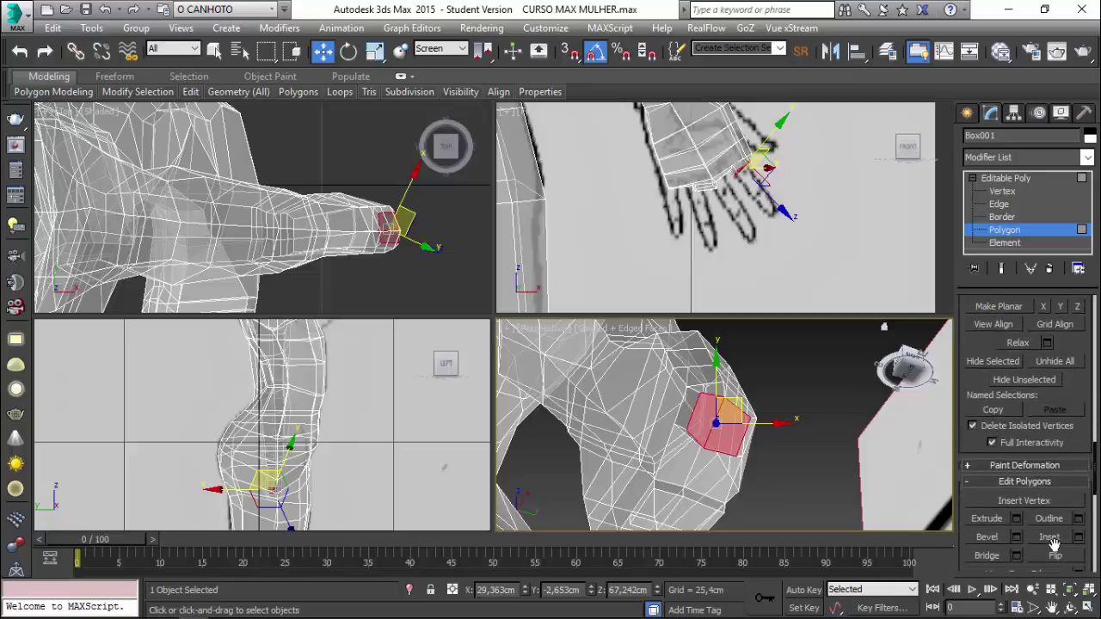
Extrude the two hand-end faces outward by 1,394cm and confirm
left_click(1016, 518)
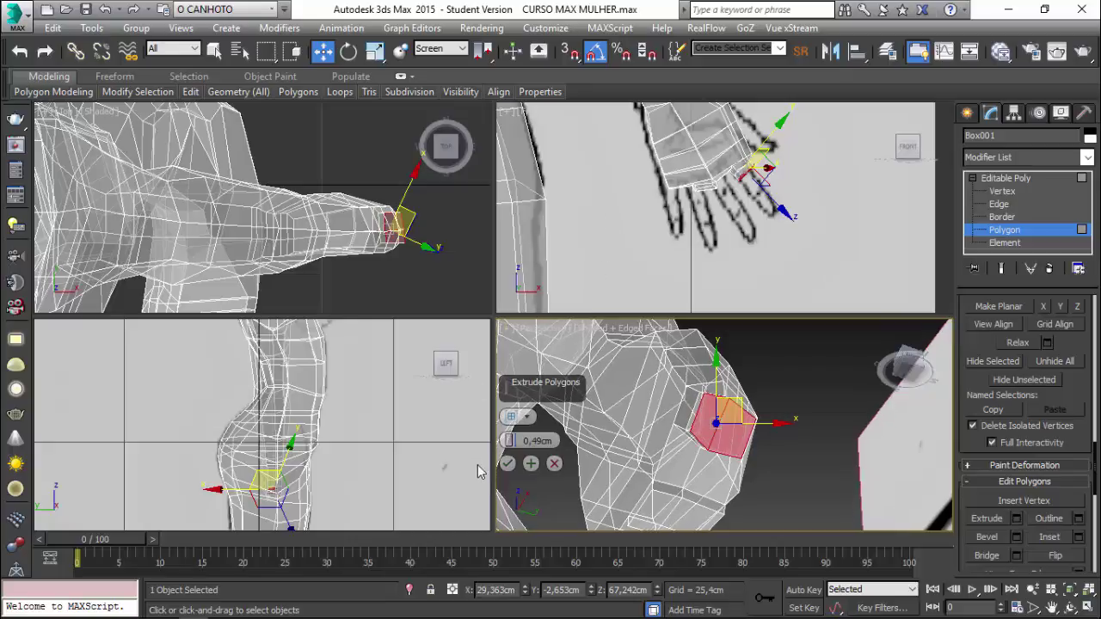
left_click_drag(511, 442, 517, 435)
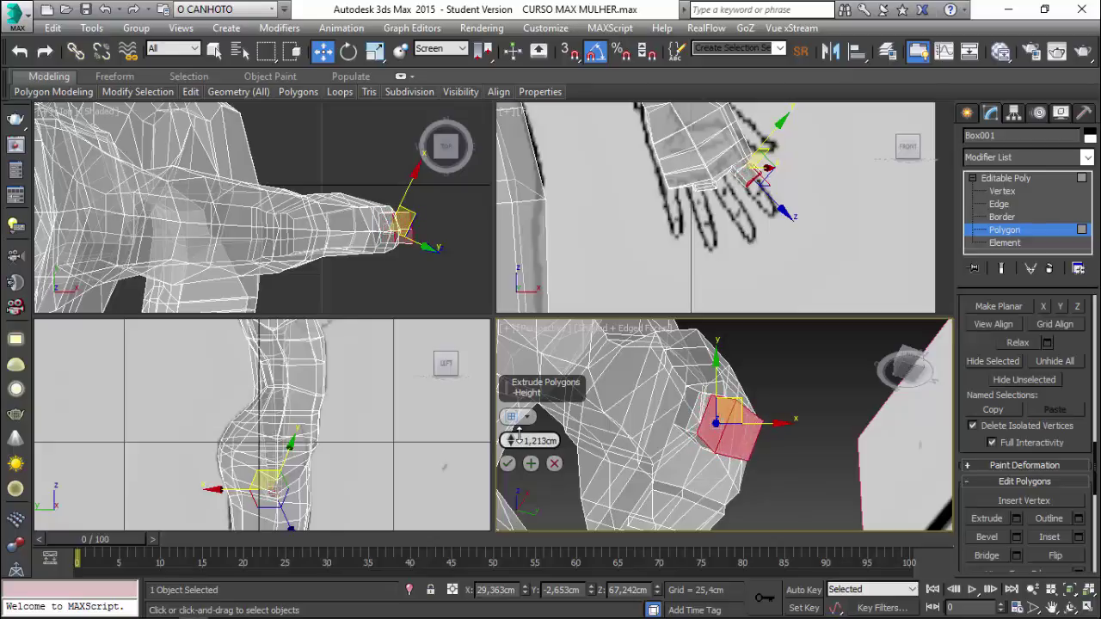
left_click_drag(517, 434, 519, 443)
left_click(508, 463)
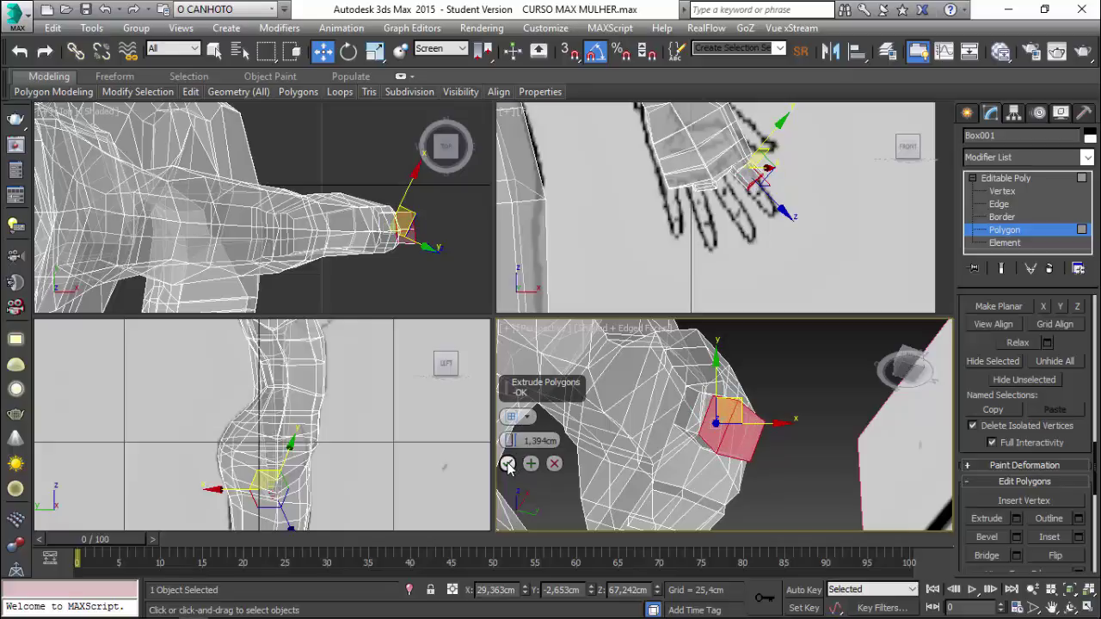
middle_click_drag(520, 433, 533, 422, "alt")
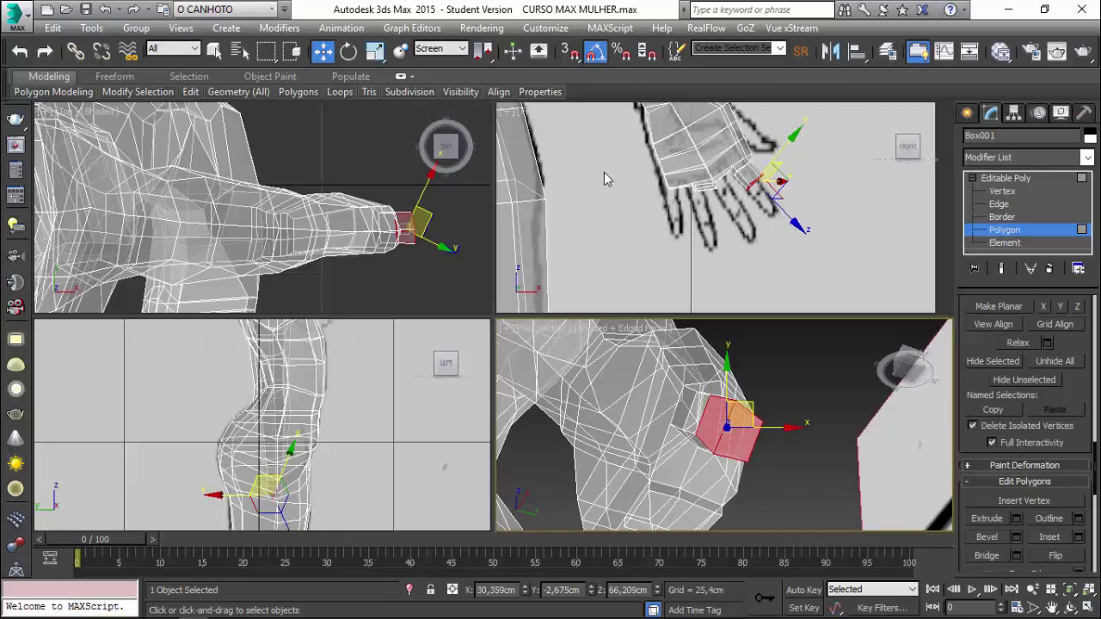
Slide the extruded face slightly along the finger and shrink it a little
scroll(606, 172, "up", 2)
scroll(624, 170, "up", 2)
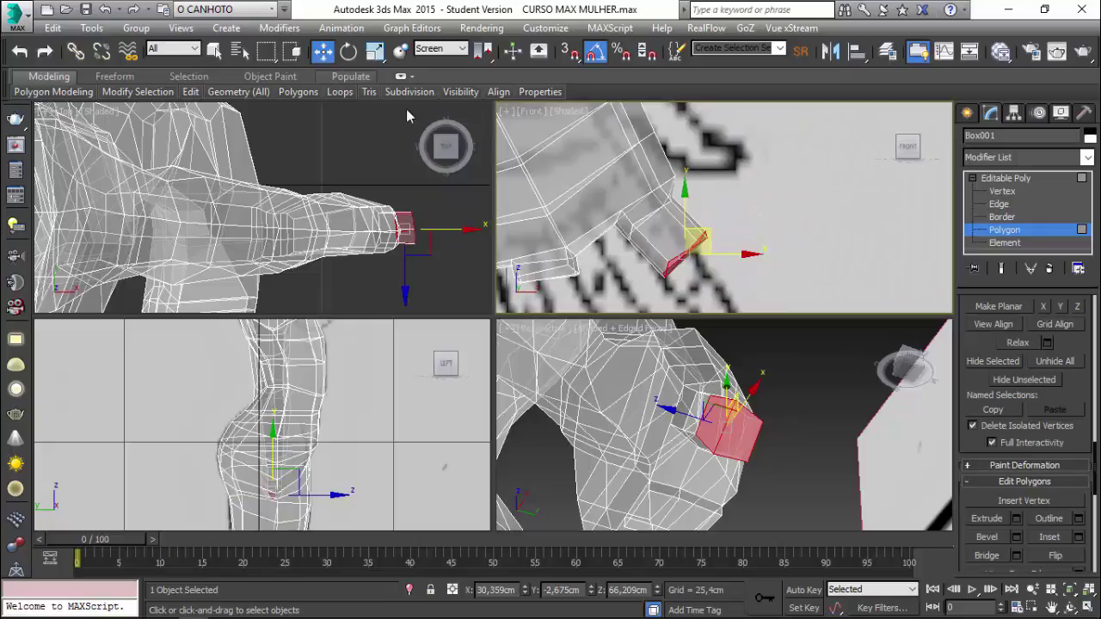
left_click_drag(705, 231, 694, 244)
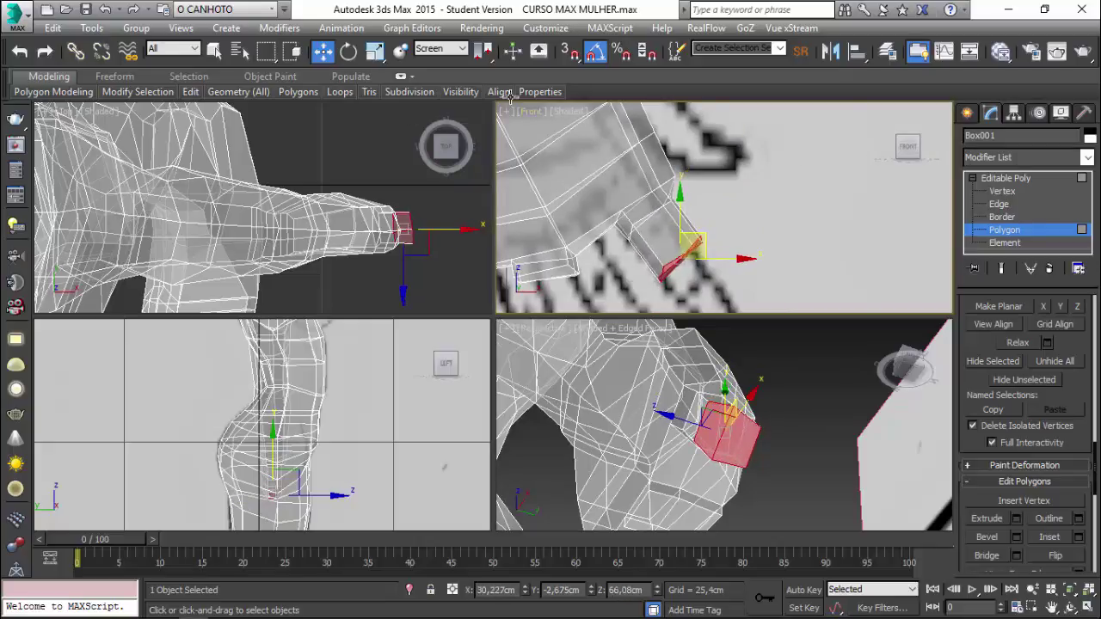
left_click(375, 54)
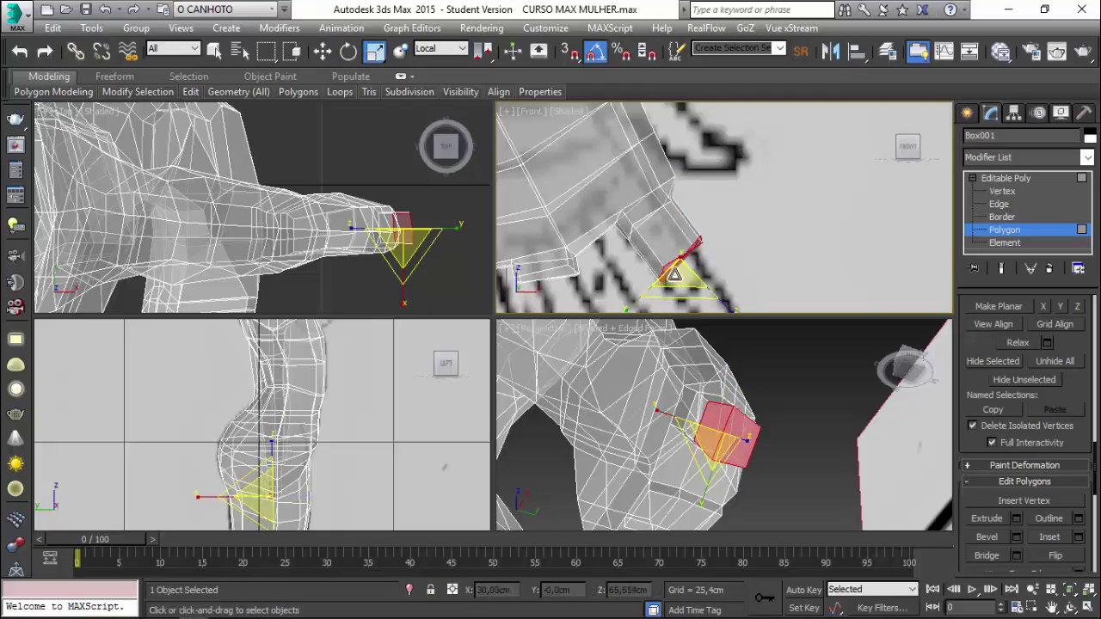
left_click_drag(676, 288, 677, 293)
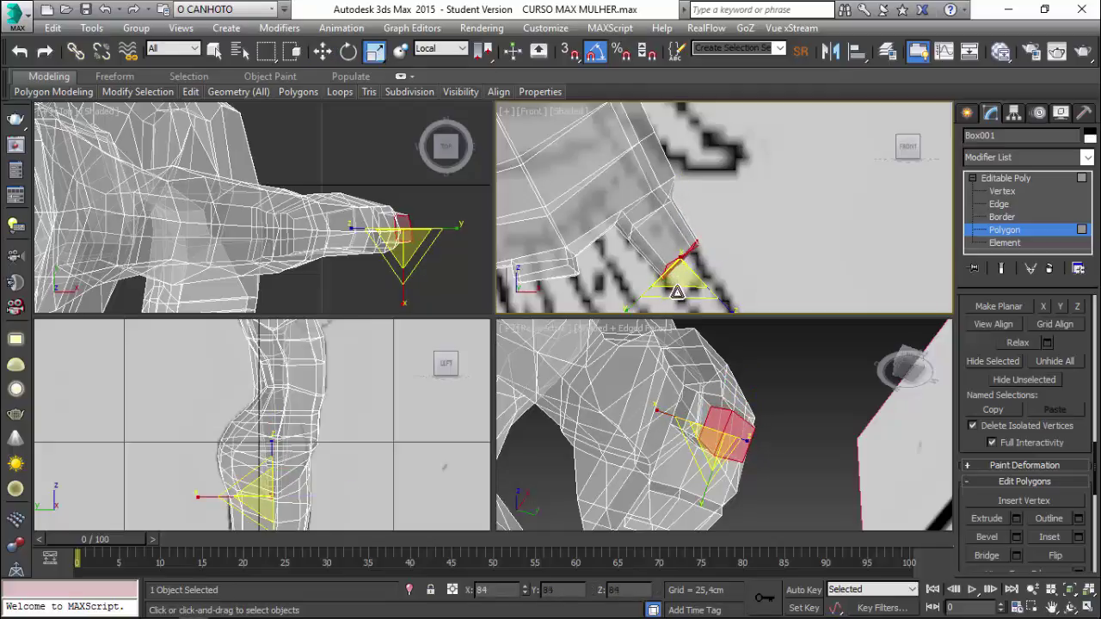
mouse_move(676, 293)
middle_mouse_down()
mouse_move(584, 210)
mouse_move(630, 246)
middle_mouse_up()
key("w")
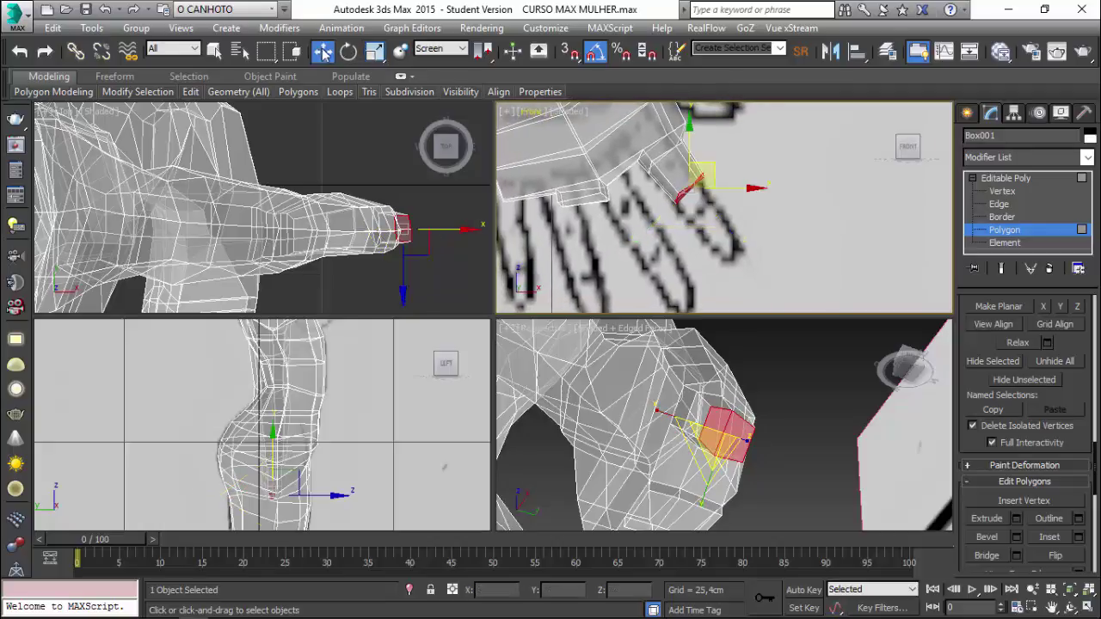
Extrude a second finger section, then nudge and rotate its end face into line
left_click(1014, 520)
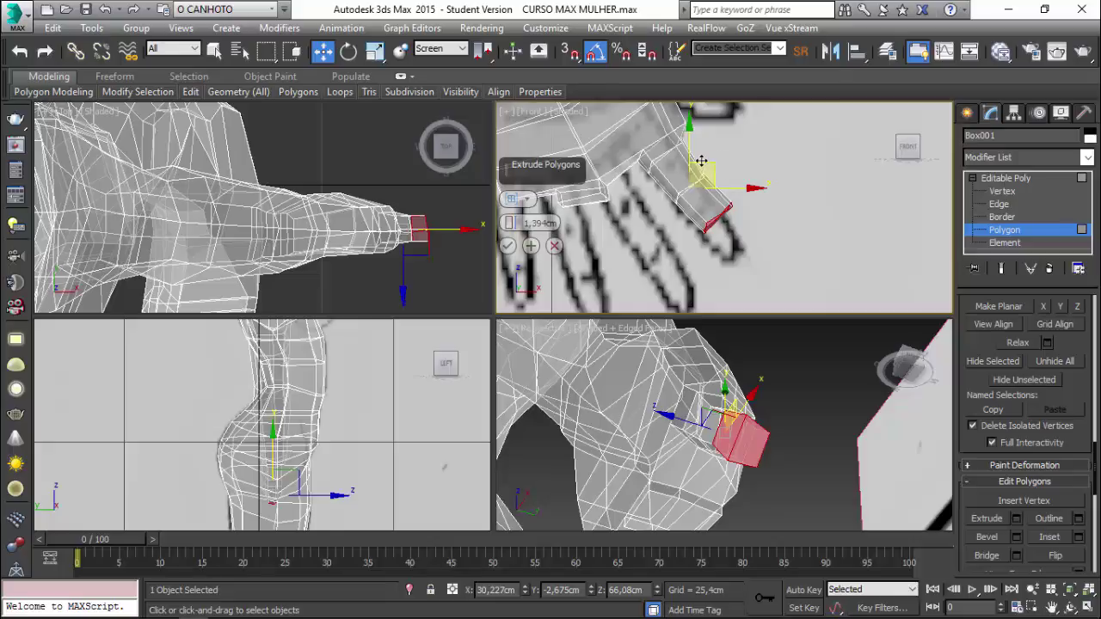
left_click(507, 247)
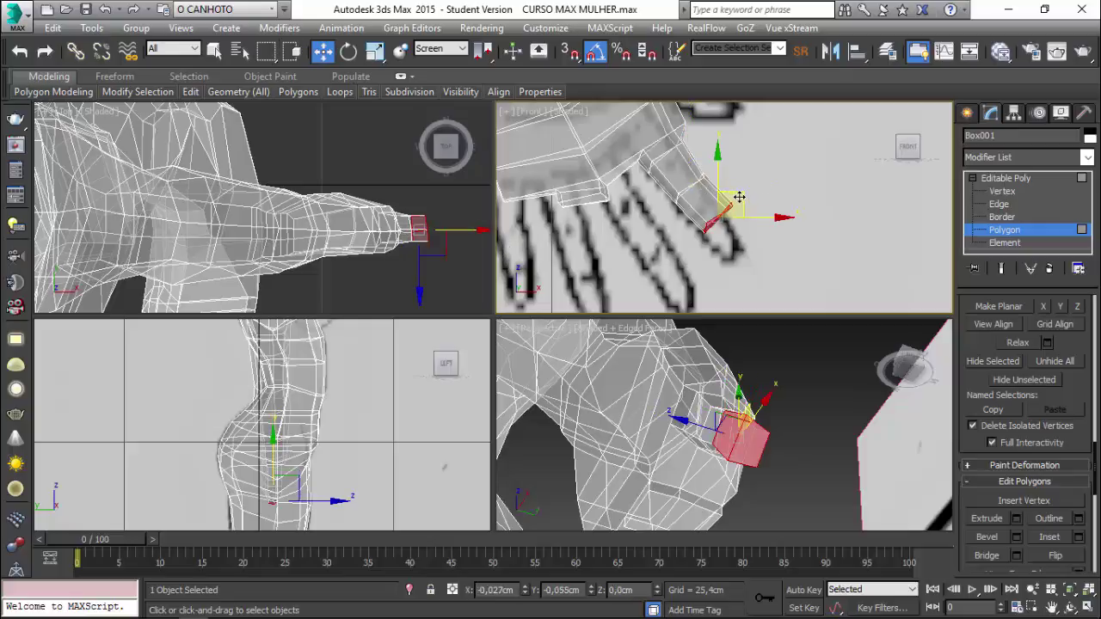
left_click_drag(738, 197, 730, 203)
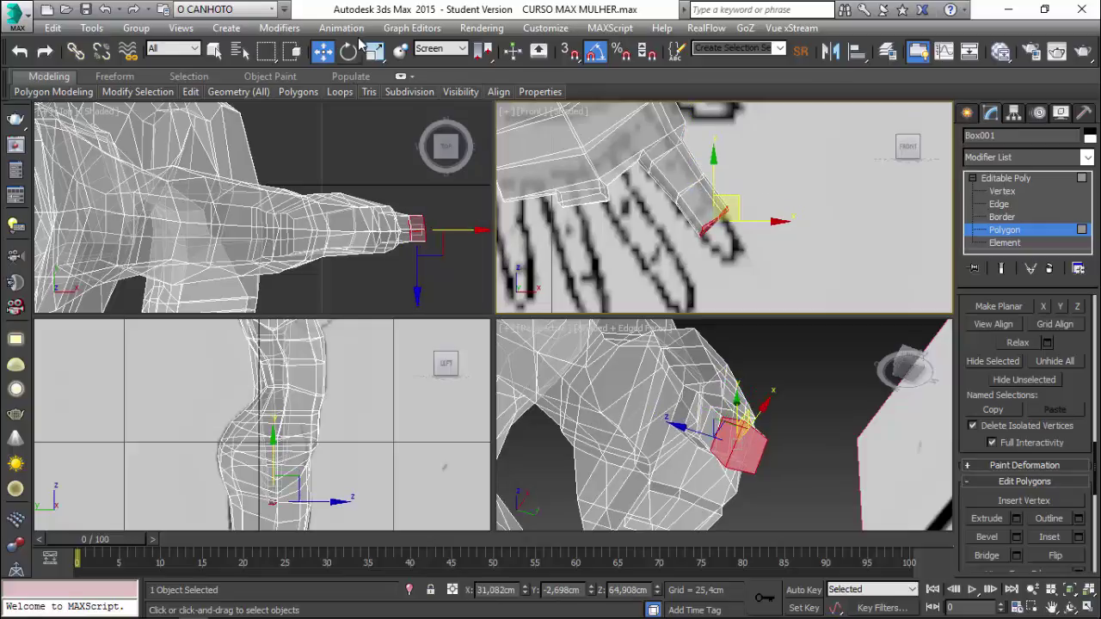
left_click(350, 52)
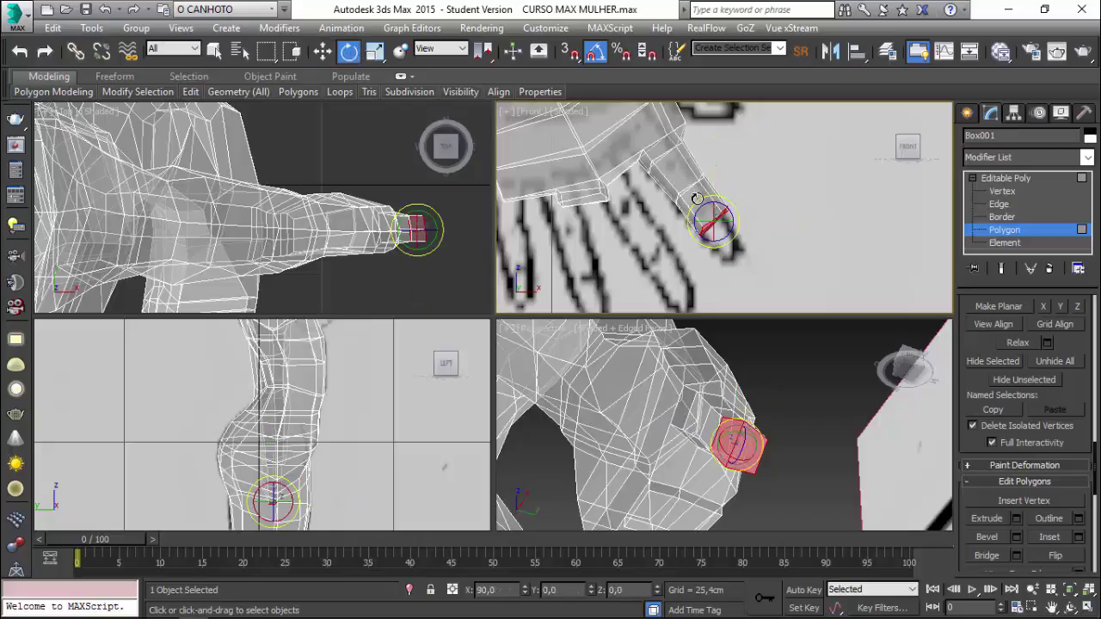
left_click_drag(701, 196, 624, 162)
scroll(671, 166, "up", 4)
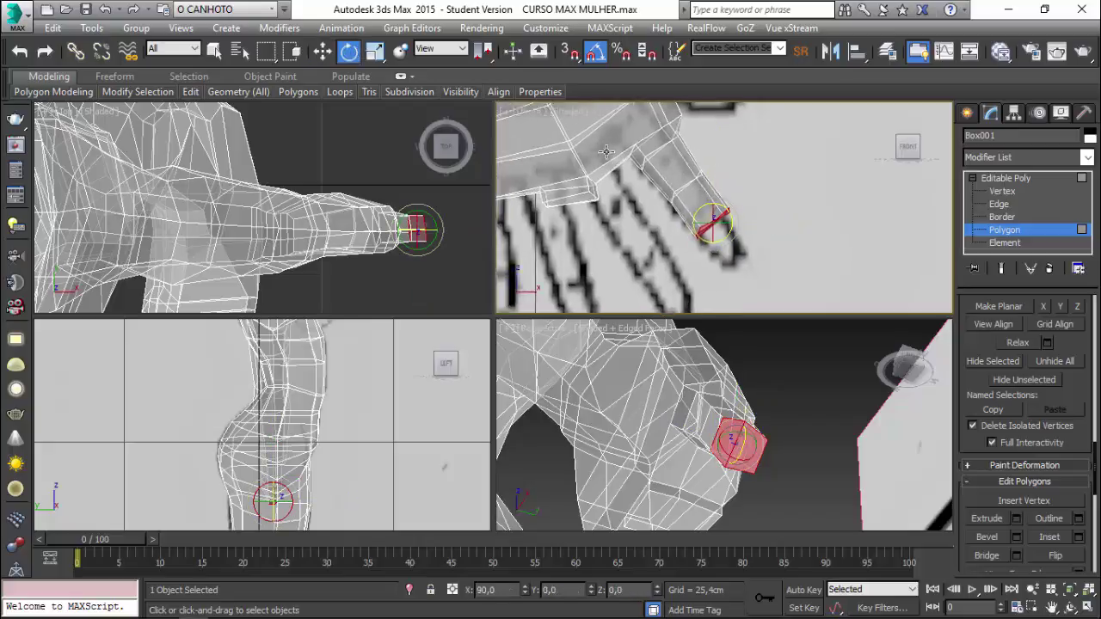
scroll(495, 142, "up", 1)
scroll(514, 147, "up", 1)
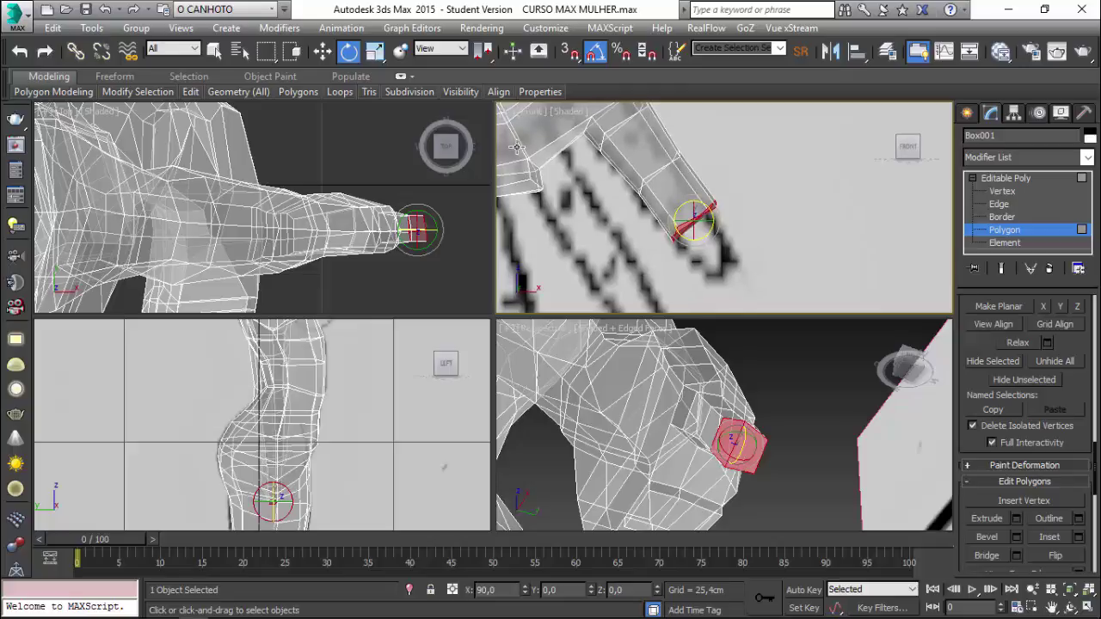
left_click(375, 51)
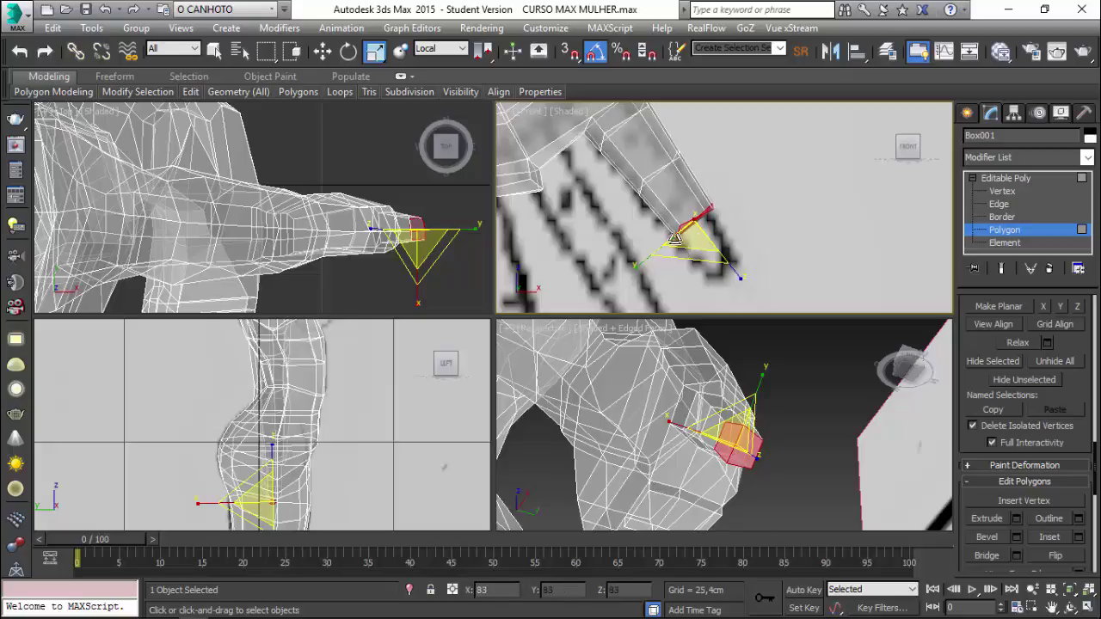
Extrude the fingertip face by 1,394cm and taper it to about 81%
left_click(1016, 519)
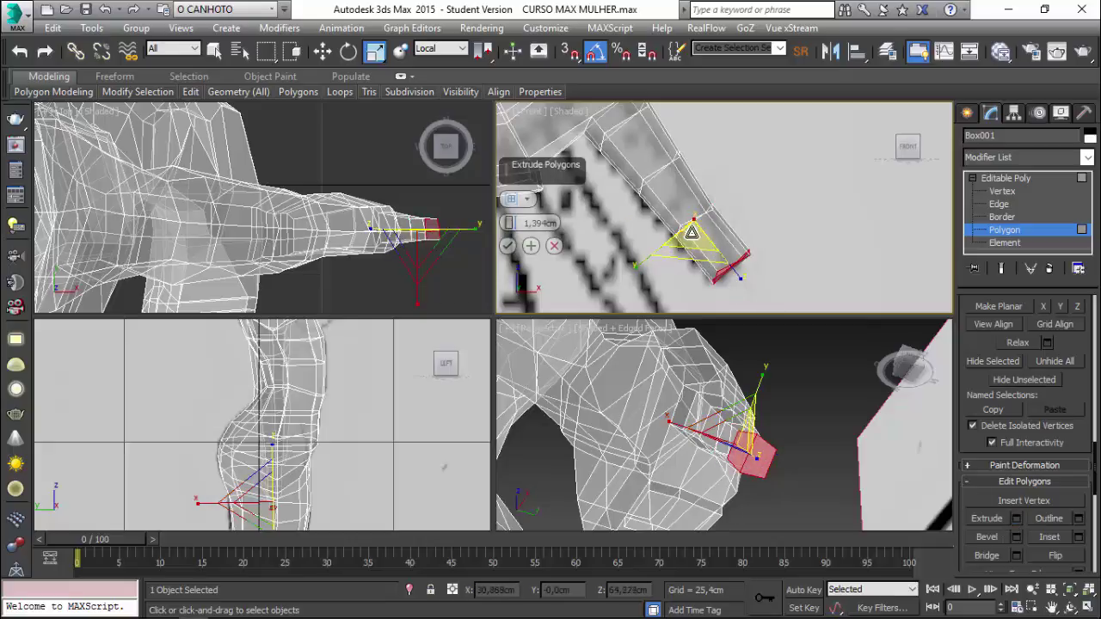
left_click_drag(690, 234, 661, 257)
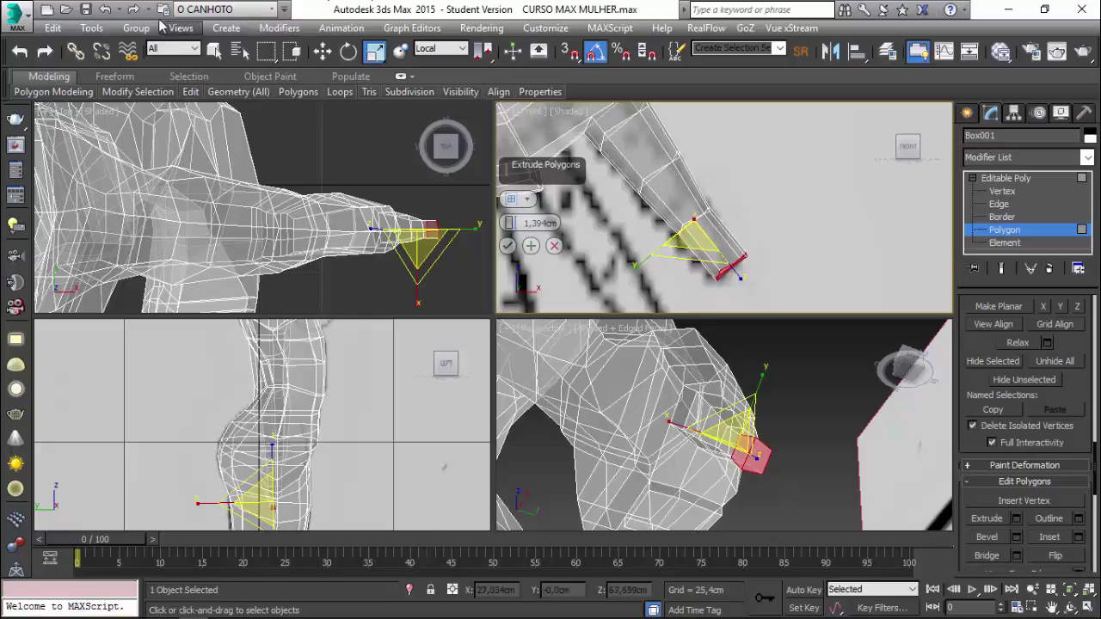
left_click(106, 9)
left_click(106, 10)
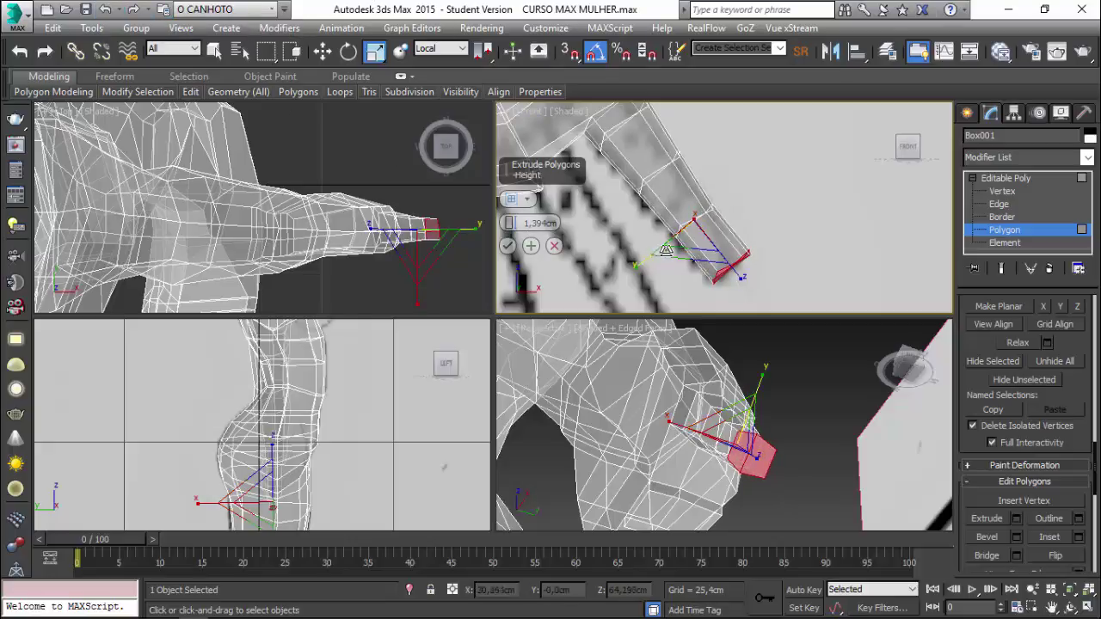
left_click(322, 52)
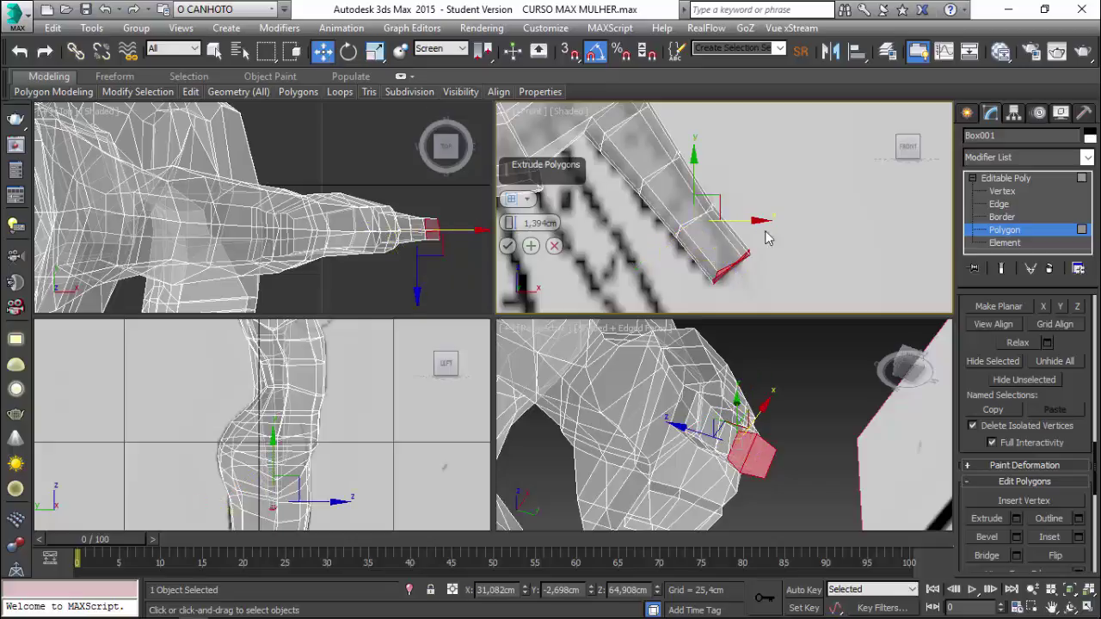
left_click(508, 247)
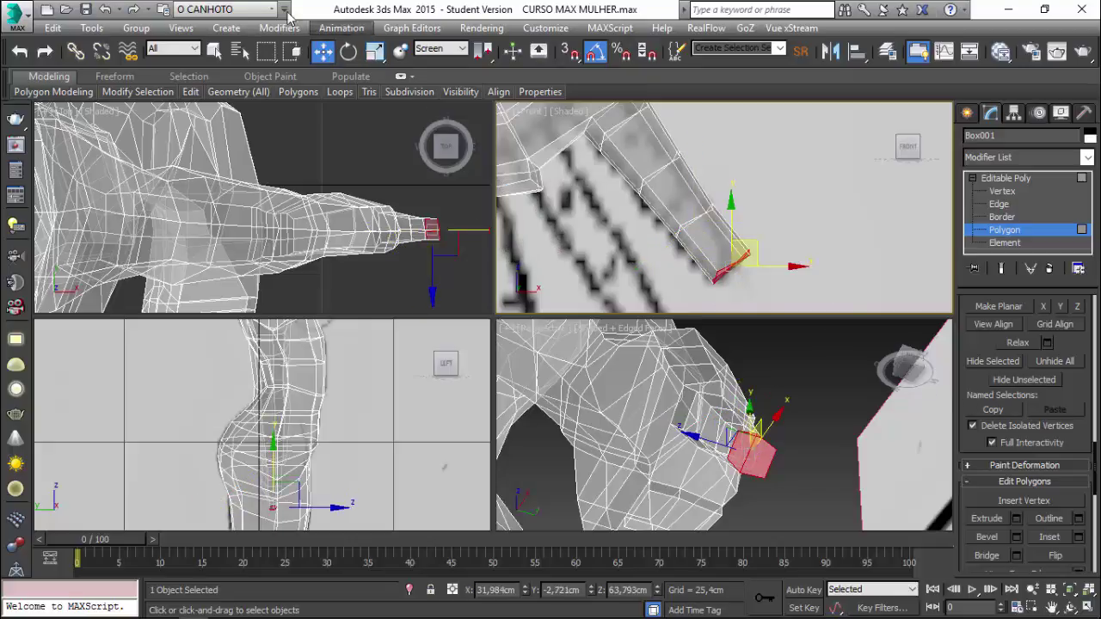
left_click(374, 51)
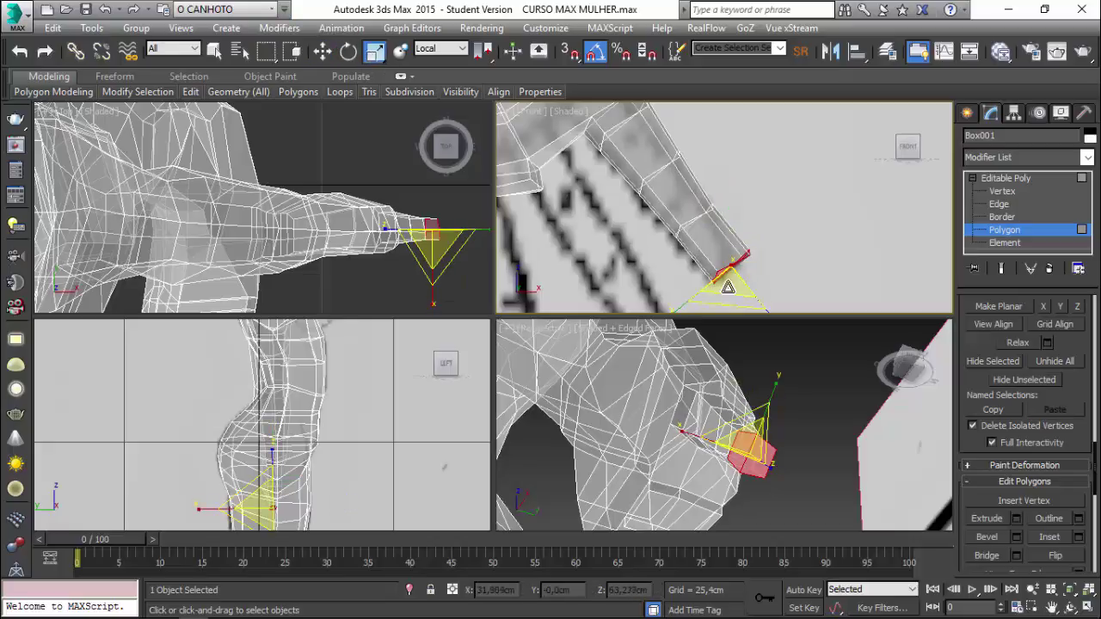
left_click_drag(728, 284, 698, 307)
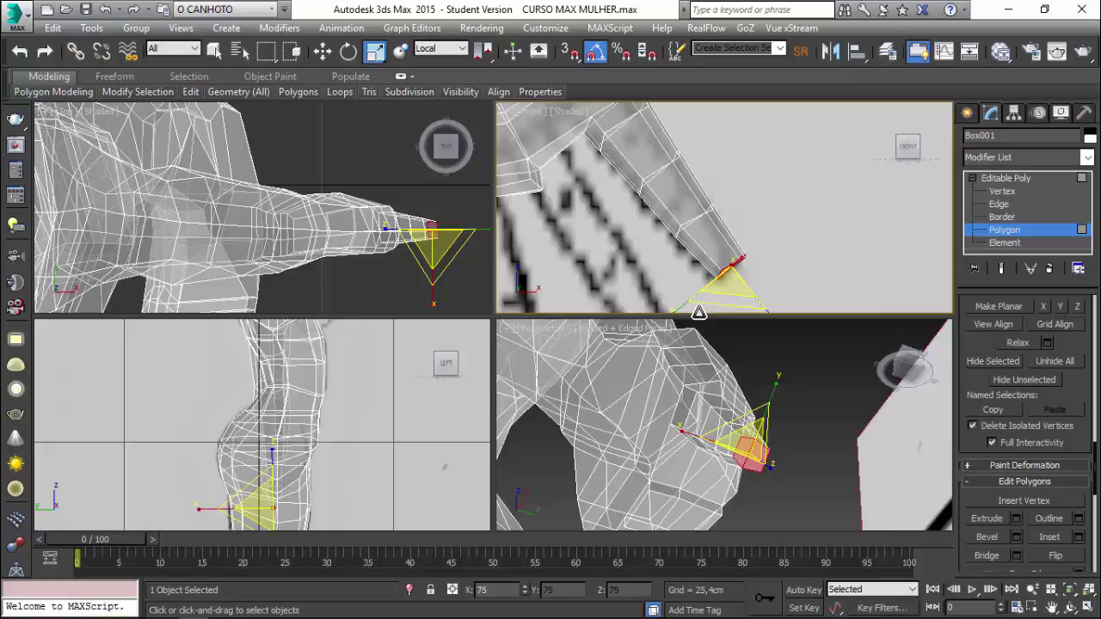
mouse_move(698, 311)
middle_mouse_down()
mouse_move(617, 200)
mouse_move(621, 250)
middle_mouse_up()
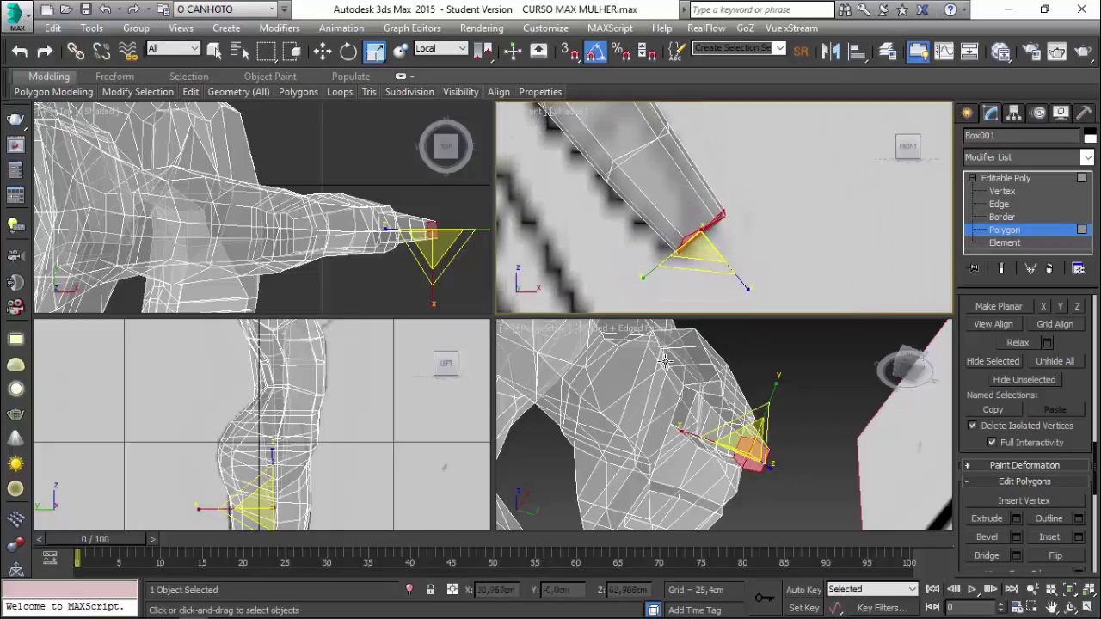
left_click(323, 52)
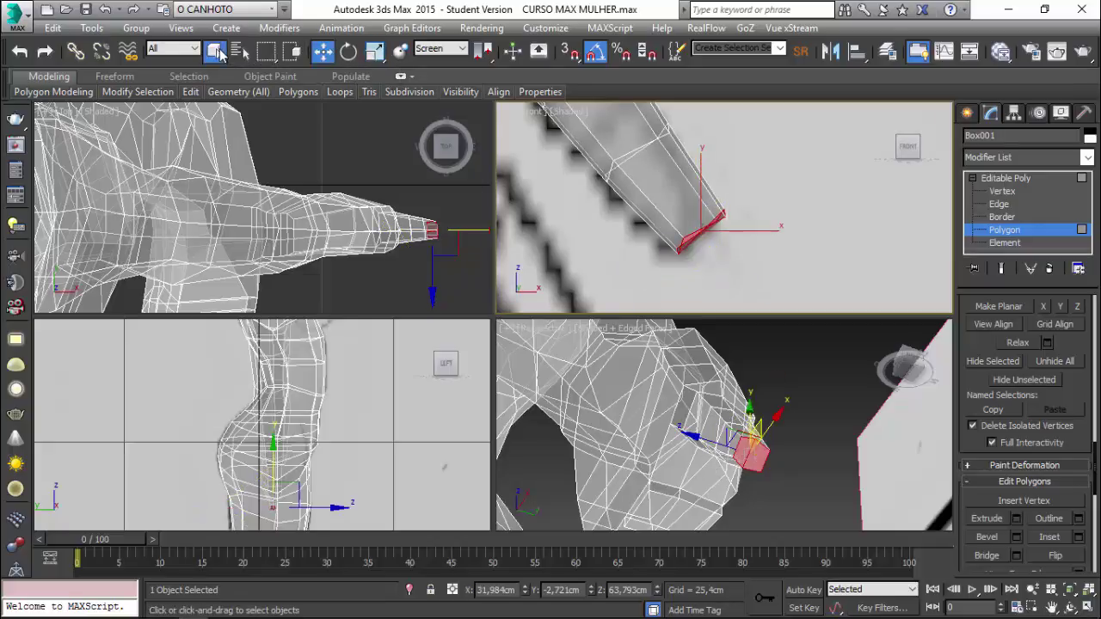
Deselect the fingertip face and select a single polygon on the hand mesh
left_click(217, 52)
left_click(783, 389)
mouse_move(782, 389)
middle_mouse_down("alt")
mouse_move(669, 397)
mouse_move(686, 423)
mouse_move(714, 399)
mouse_move(592, 364)
mouse_move(679, 411)
middle_mouse_up("alt")
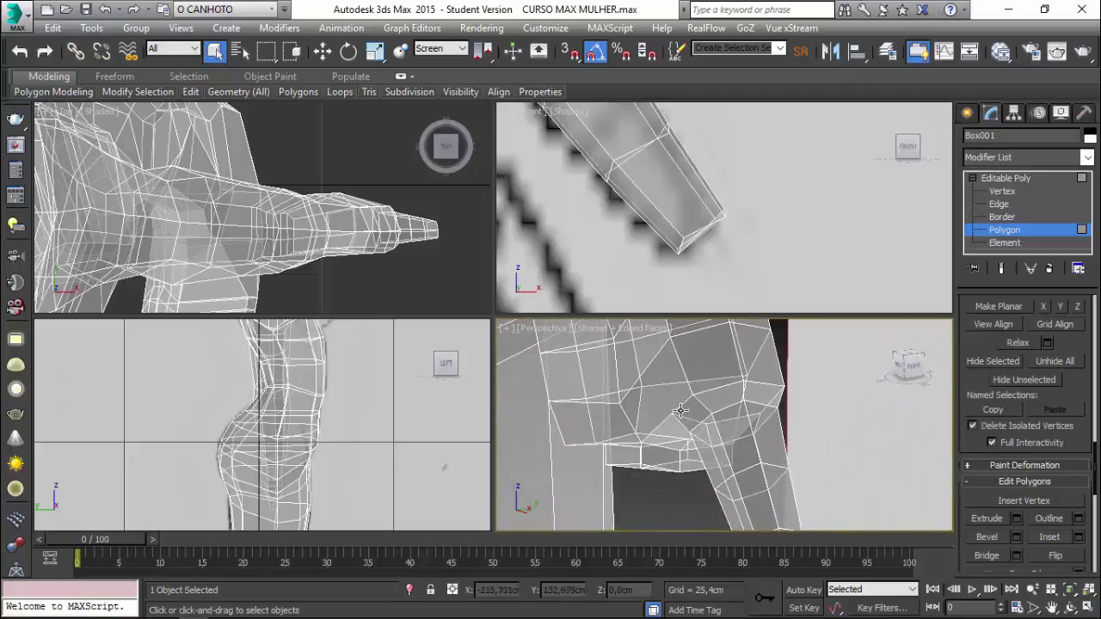
left_click(688, 394)
mouse_move(688, 394)
middle_mouse_down("alt")
mouse_move(658, 388)
mouse_move(656, 374)
mouse_move(703, 441)
mouse_move(720, 420)
mouse_move(946, 368)
mouse_move(1045, 265)
middle_mouse_up("alt")
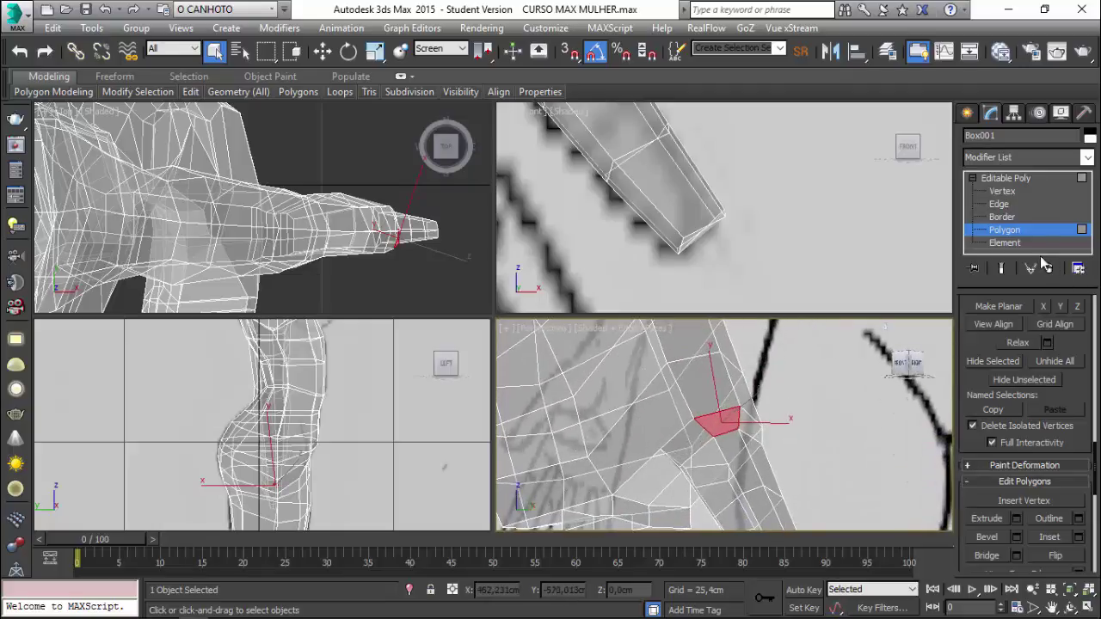
At Edge level, select the first few edges around the finger base
left_click(999, 204)
middle_click_drag(757, 404, 670, 390, "alt")
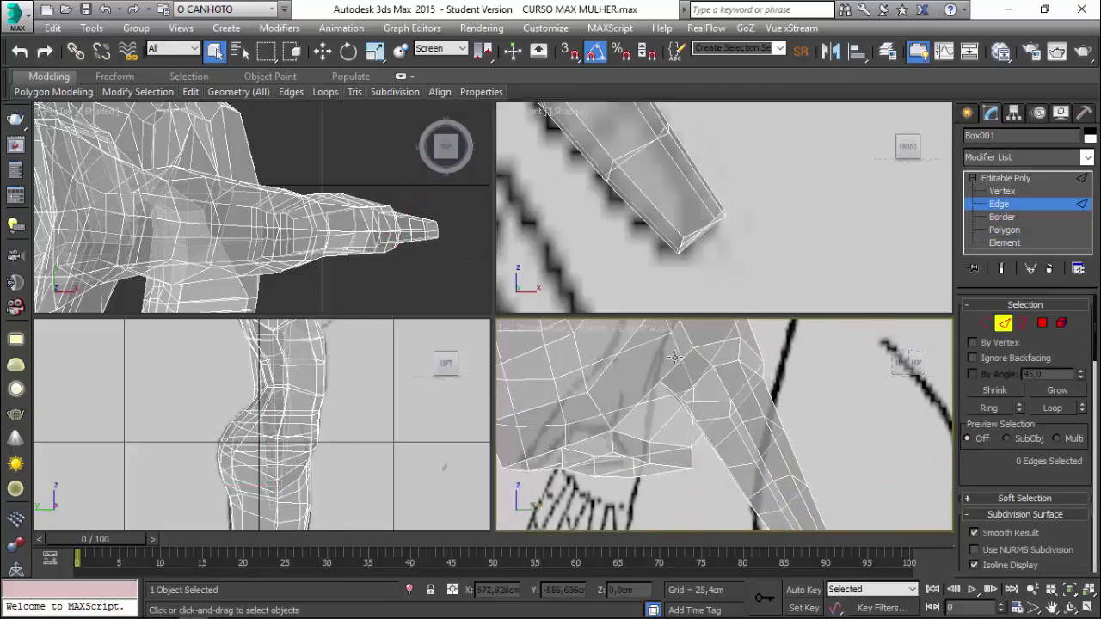
left_click(669, 402)
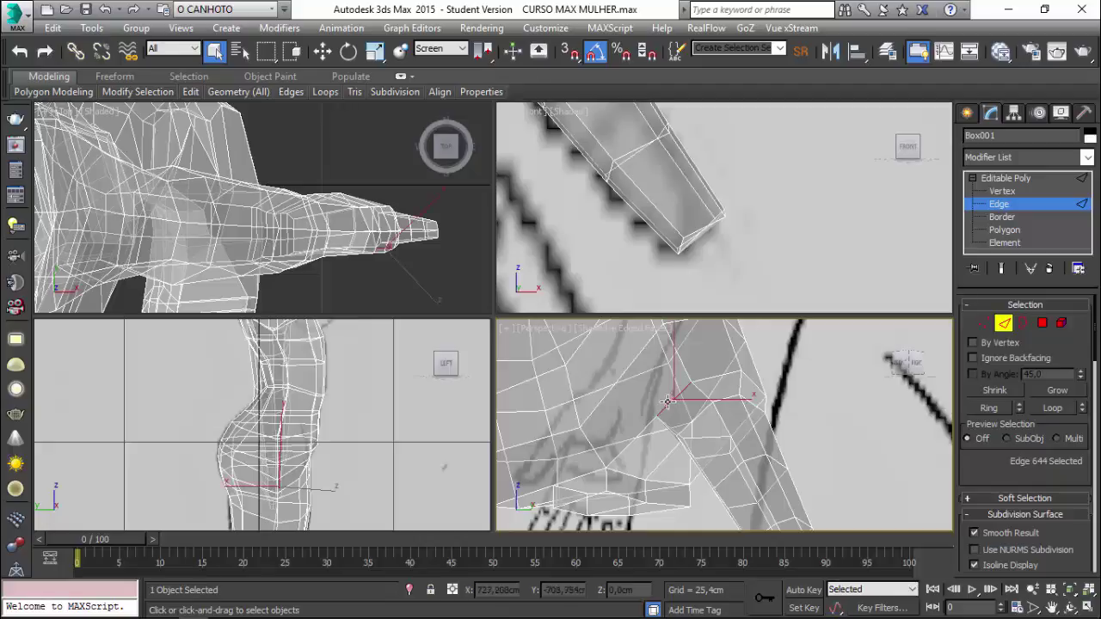
middle_click_drag(670, 402, 629, 389, "alt")
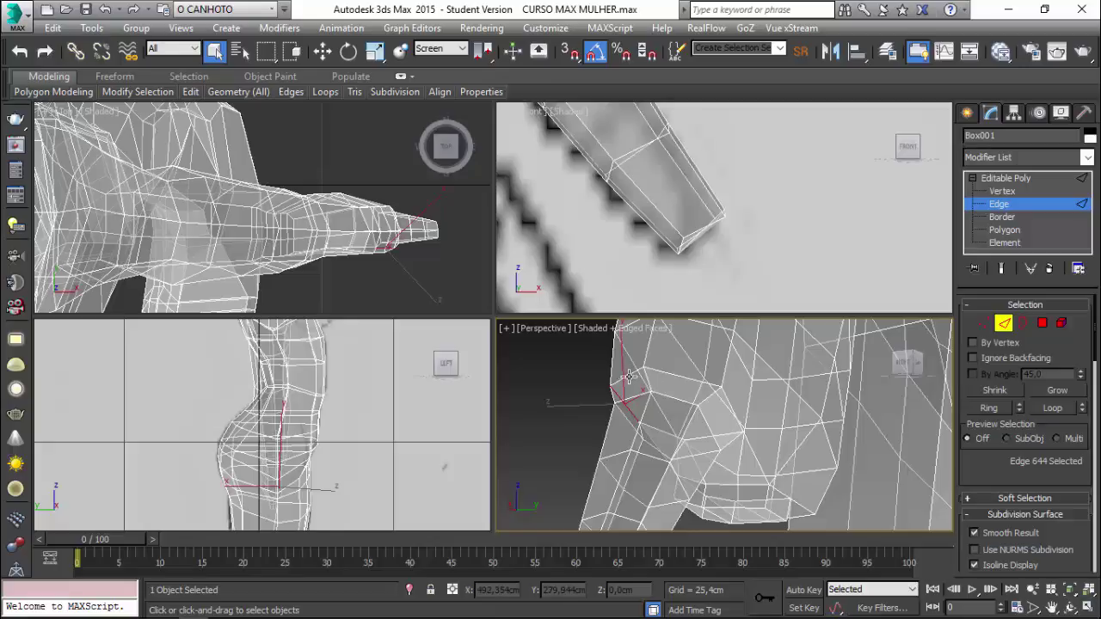
left_click(629, 376, "ctrl")
left_click(662, 372, "ctrl")
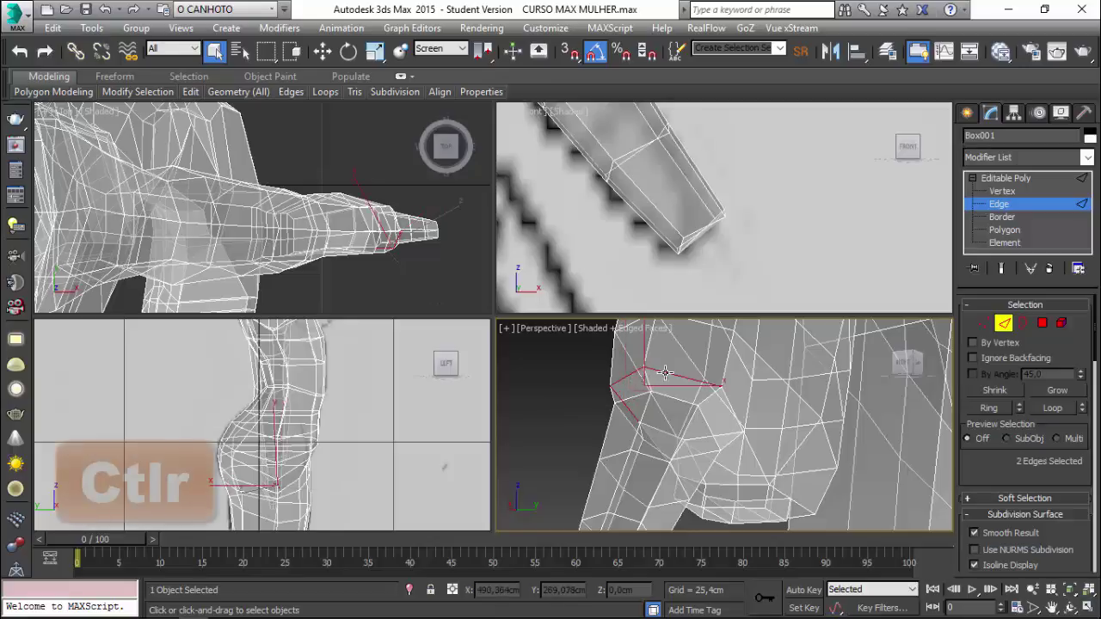
left_click(725, 401, "ctrl")
middle_click_drag(698, 434, 633, 409, "alt")
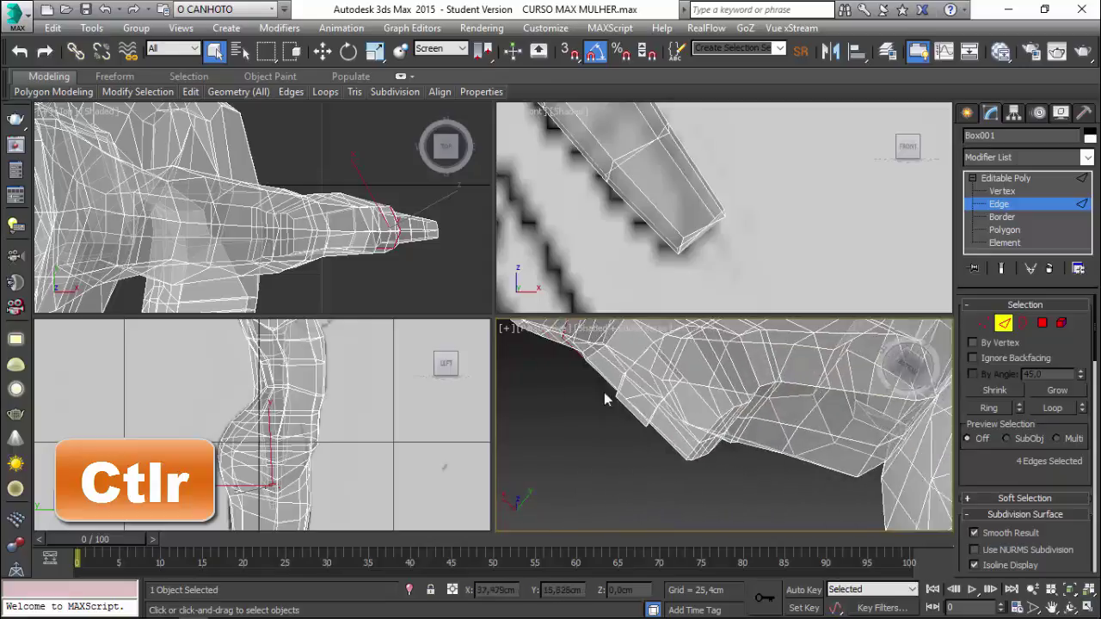
mouse_move(634, 409)
middle_mouse_down("alt")
mouse_move(840, 558)
mouse_move(538, 372)
mouse_move(482, 368)
mouse_move(466, 353)
mouse_move(498, 390)
mouse_move(418, 370)
mouse_move(422, 346)
middle_mouse_up("alt")
Maximize the Perspective view and add the remaining edges to complete the 13-edge border
key("alt+w")
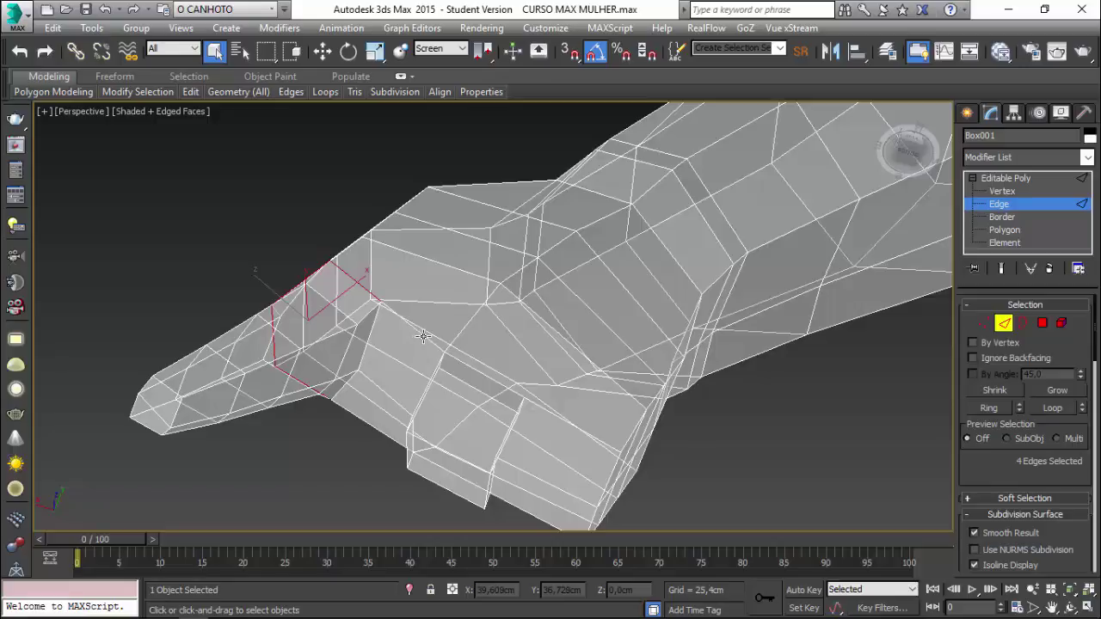
left_click(449, 356, "shift")
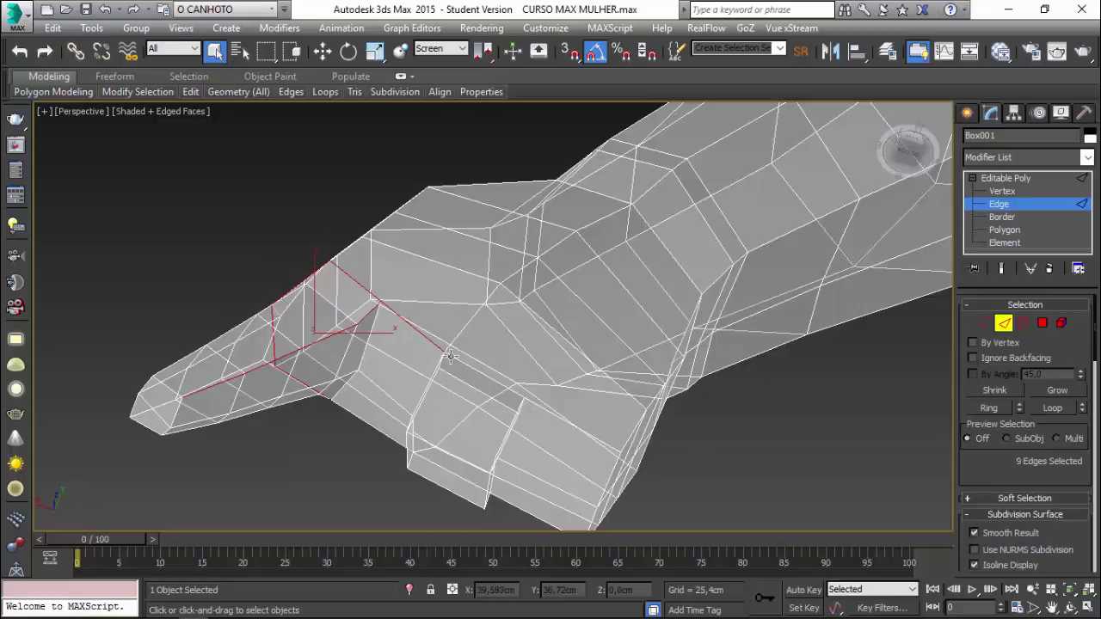
left_click(551, 416, "ctrl")
mouse_move(539, 432)
middle_mouse_down("alt")
mouse_move(515, 416)
mouse_move(549, 418)
mouse_move(565, 344)
mouse_move(449, 335)
mouse_move(401, 270)
middle_mouse_up("alt")
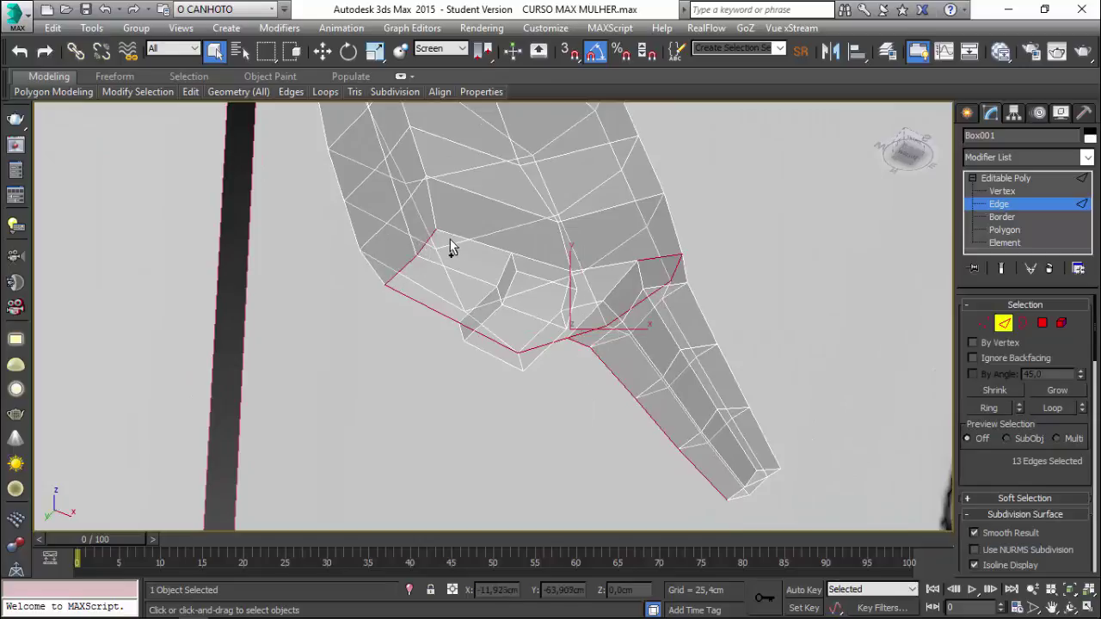
left_click(481, 243, "ctrl")
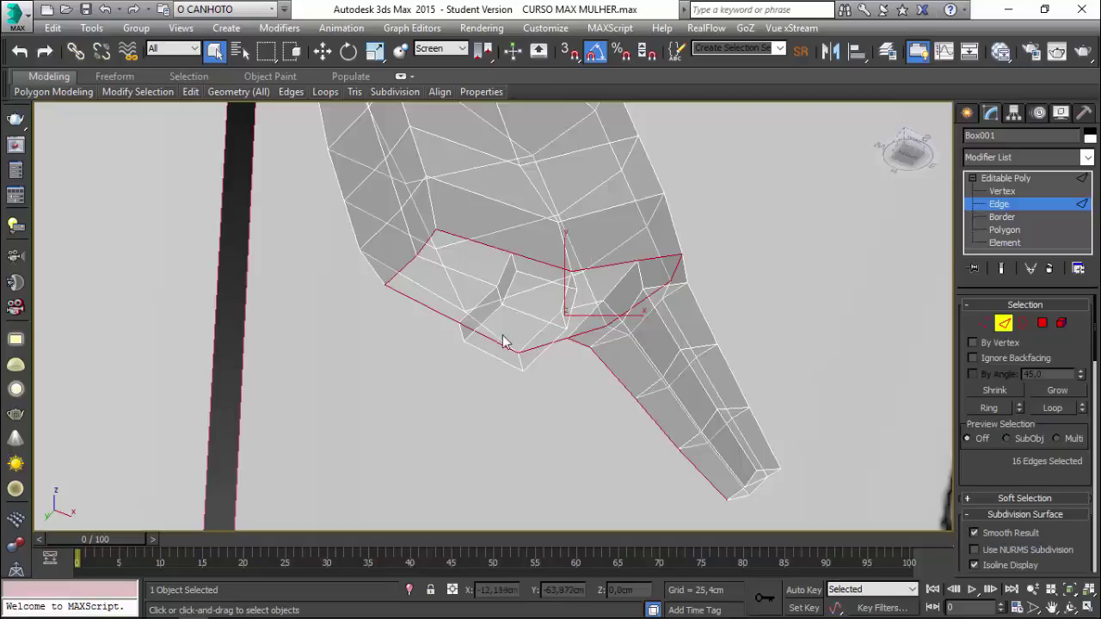
middle_click_drag(482, 490, 542, 424, "alt")
mouse_move(521, 434)
middle_mouse_down("alt")
mouse_move(649, 270)
mouse_move(641, 280)
mouse_move(457, 252)
mouse_move(461, 241)
mouse_move(404, 275)
mouse_move(330, 288)
mouse_move(389, 290)
mouse_move(392, 306)
middle_mouse_up("alt")
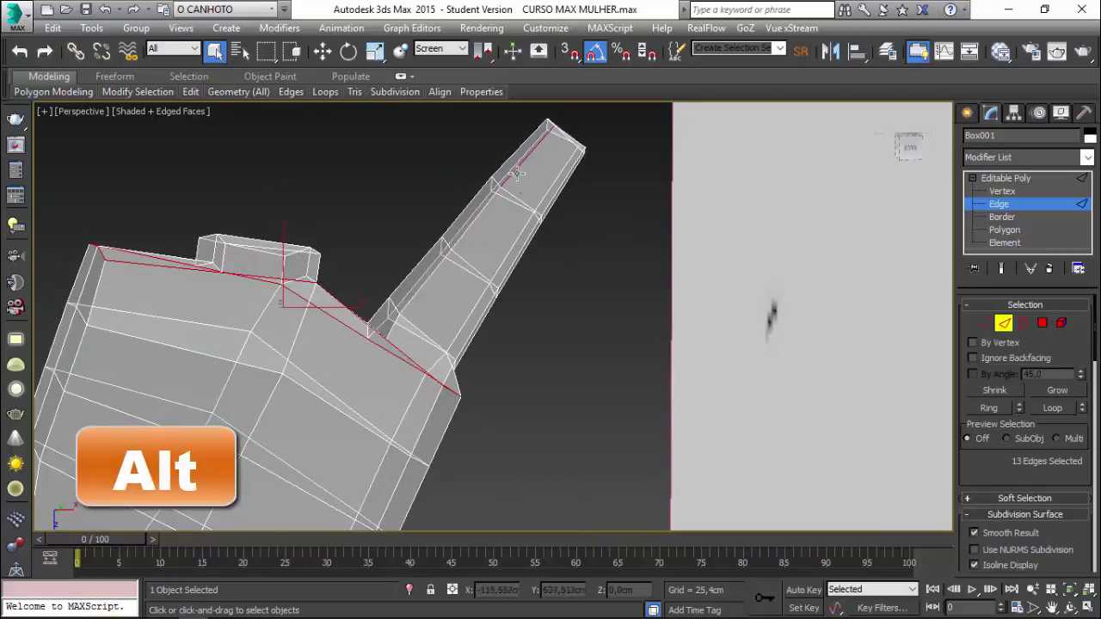
Scale the finger-base edge border up to about 106%, then deselect the edges
middle_click_drag(389, 285, 357, 274, "alt")
left_click(374, 51)
middle_click_drag(344, 215, 297, 333, "alt")
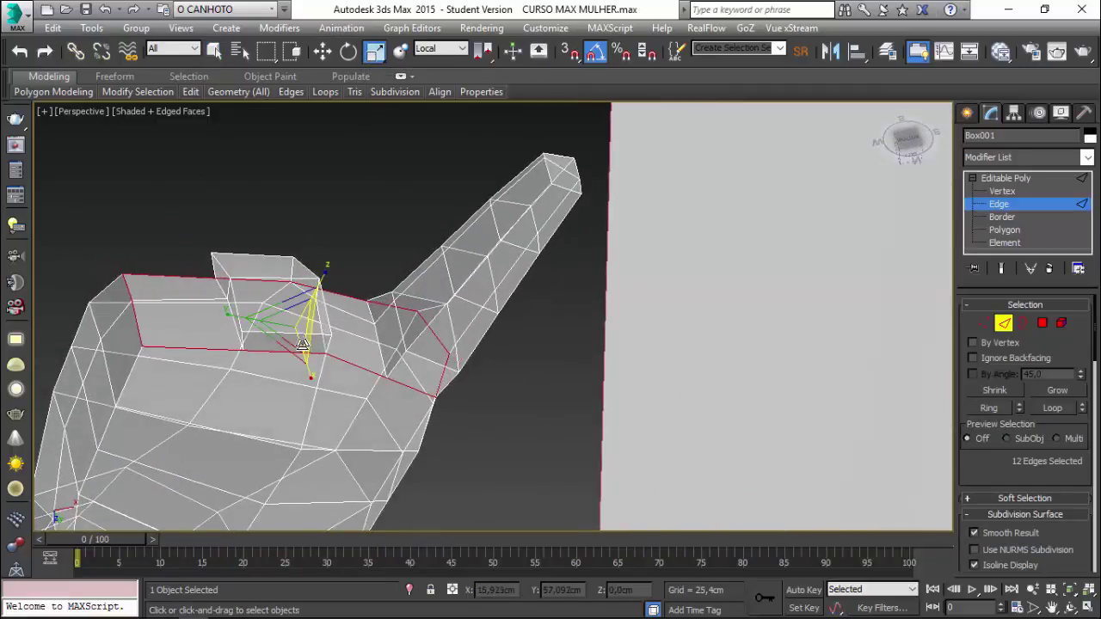
mouse_move(303, 344)
middle_mouse_down("alt")
mouse_move(313, 367)
mouse_move(344, 329)
mouse_move(357, 277)
middle_mouse_up("alt")
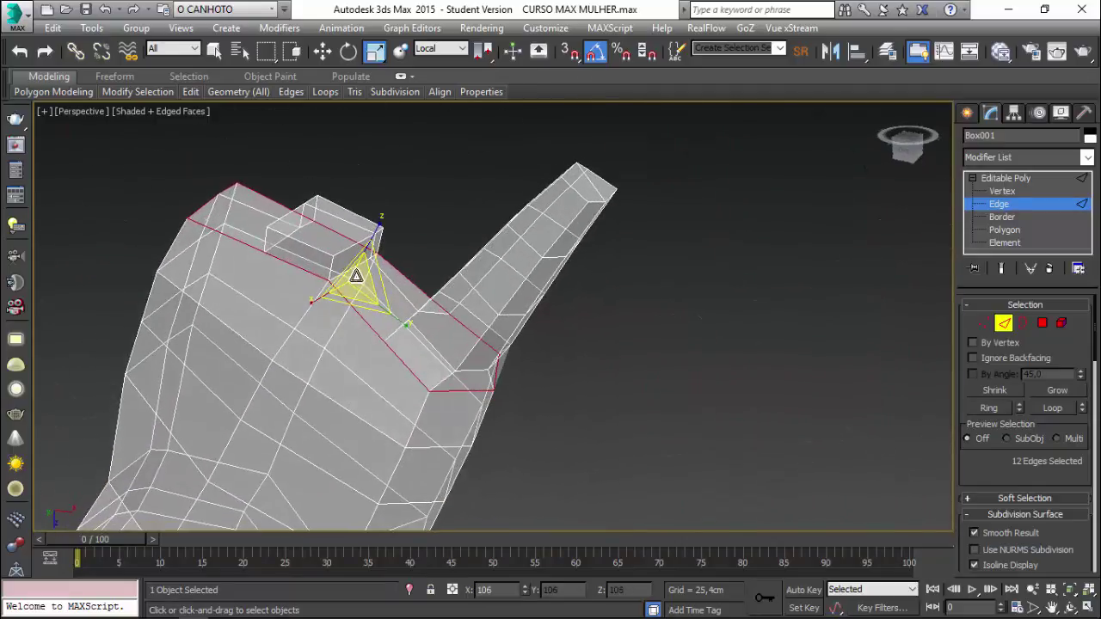
left_click(443, 213)
mouse_move(442, 211)
middle_mouse_down("alt")
mouse_move(467, 364)
mouse_move(527, 246)
middle_mouse_up("alt")
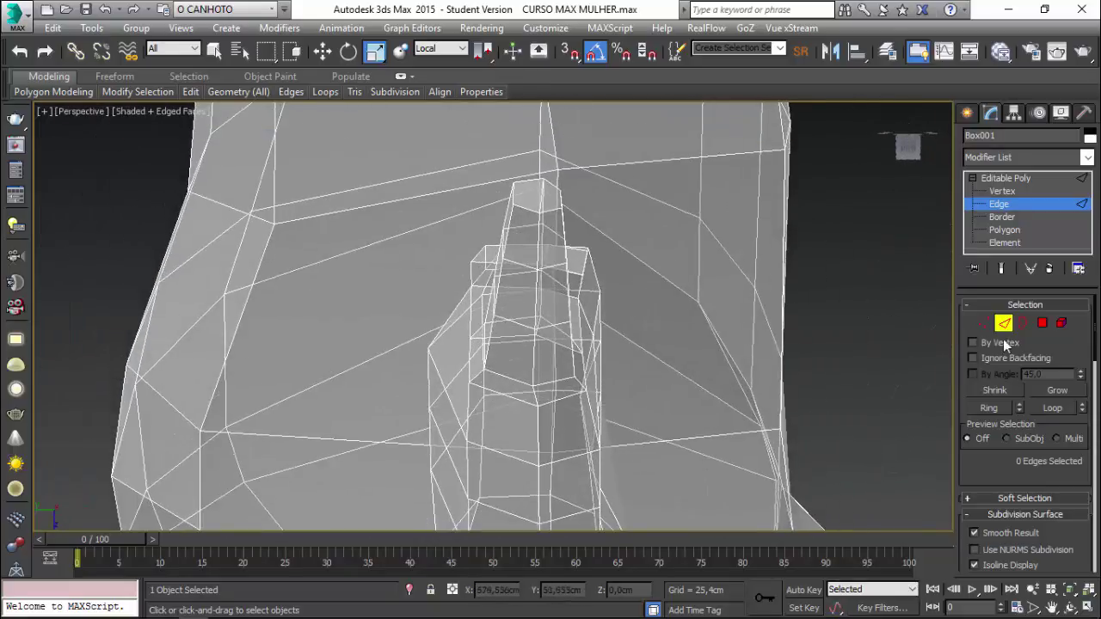
mouse_move(482, 284)
middle_mouse_down("alt")
mouse_move(488, 272)
mouse_move(474, 295)
mouse_move(448, 300)
mouse_move(353, 292)
mouse_move(350, 310)
mouse_move(420, 319)
mouse_move(395, 319)
mouse_move(463, 275)
mouse_move(447, 255)
mouse_move(408, 315)
mouse_move(416, 325)
mouse_move(376, 343)
mouse_move(381, 352)
mouse_move(589, 358)
mouse_move(575, 366)
mouse_move(796, 409)
middle_mouse_up("alt")
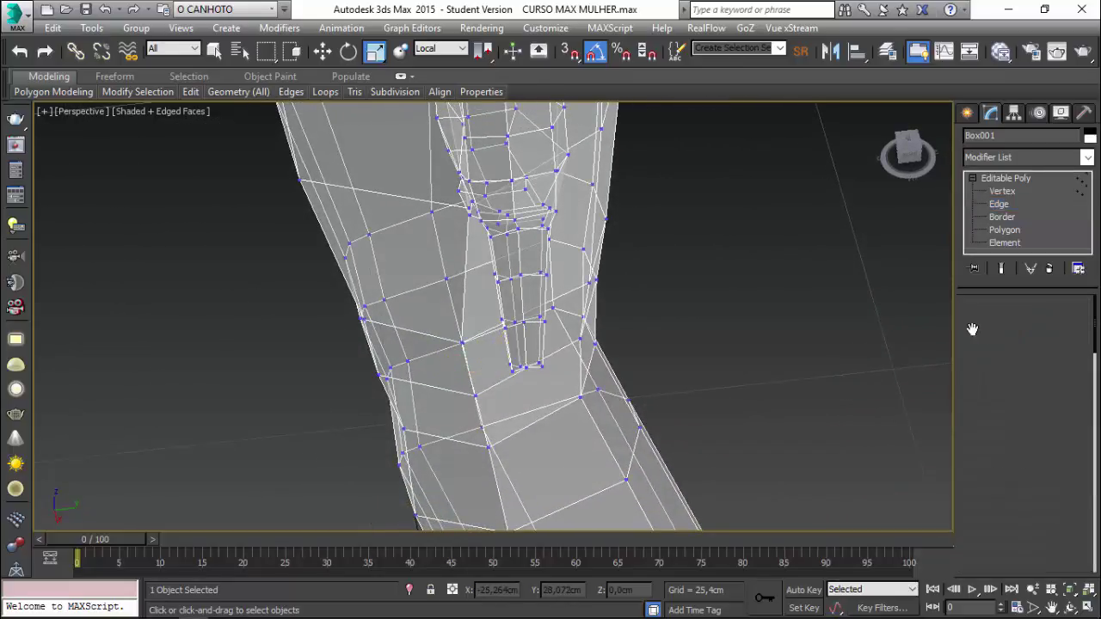
Select the fingertip vertices with soft selection on and set the falloff to about 4,572cm
mouse_move(849, 361)
middle_mouse_down("alt")
mouse_move(776, 396)
mouse_move(753, 439)
middle_mouse_up("alt")
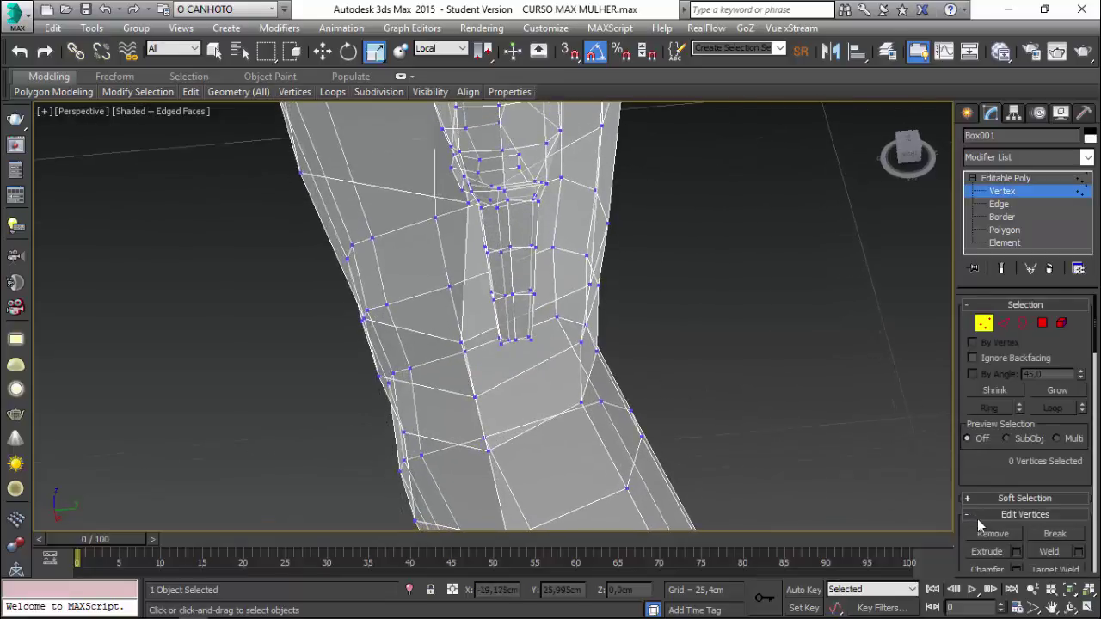
left_click(1020, 498)
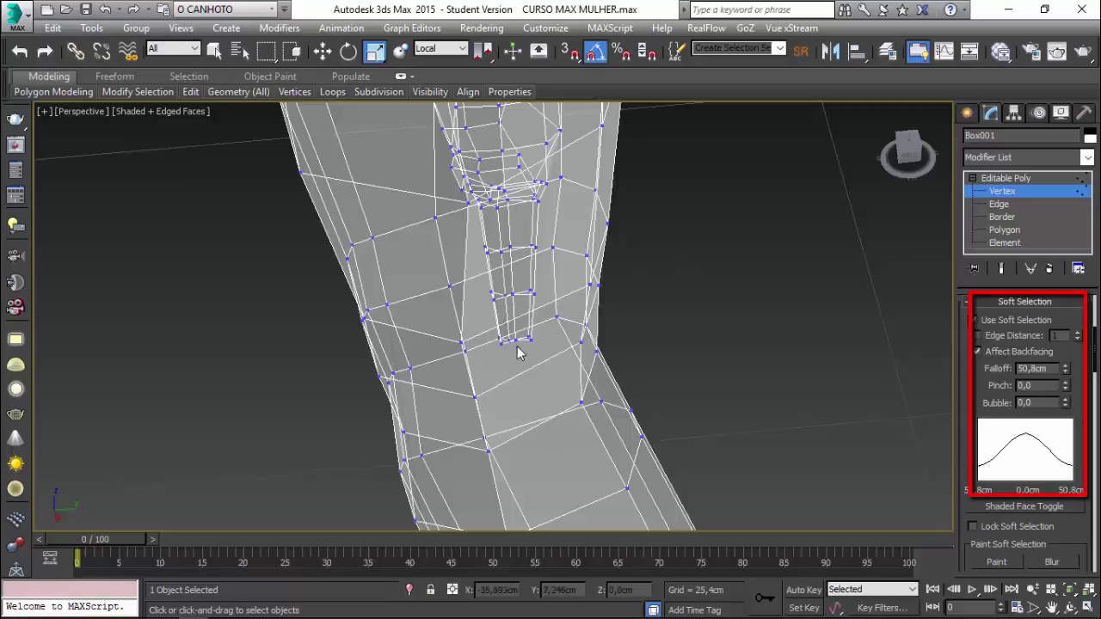
mouse_move(519, 353)
middle_mouse_down("alt")
mouse_move(536, 368)
mouse_move(721, 324)
middle_mouse_up("alt")
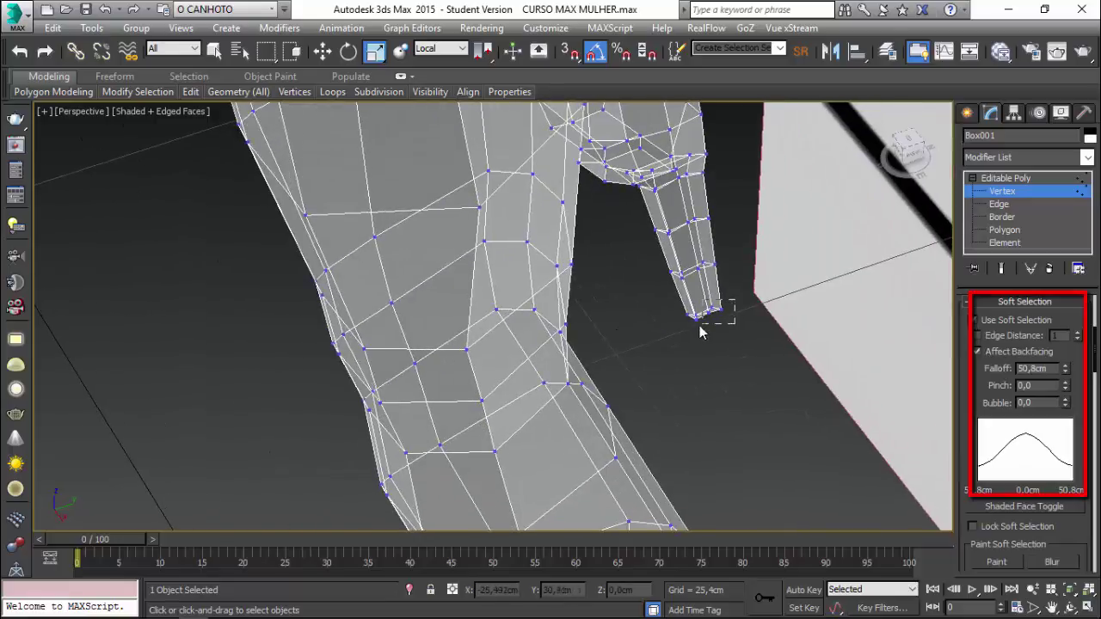
left_click_drag(684, 332, 681, 333)
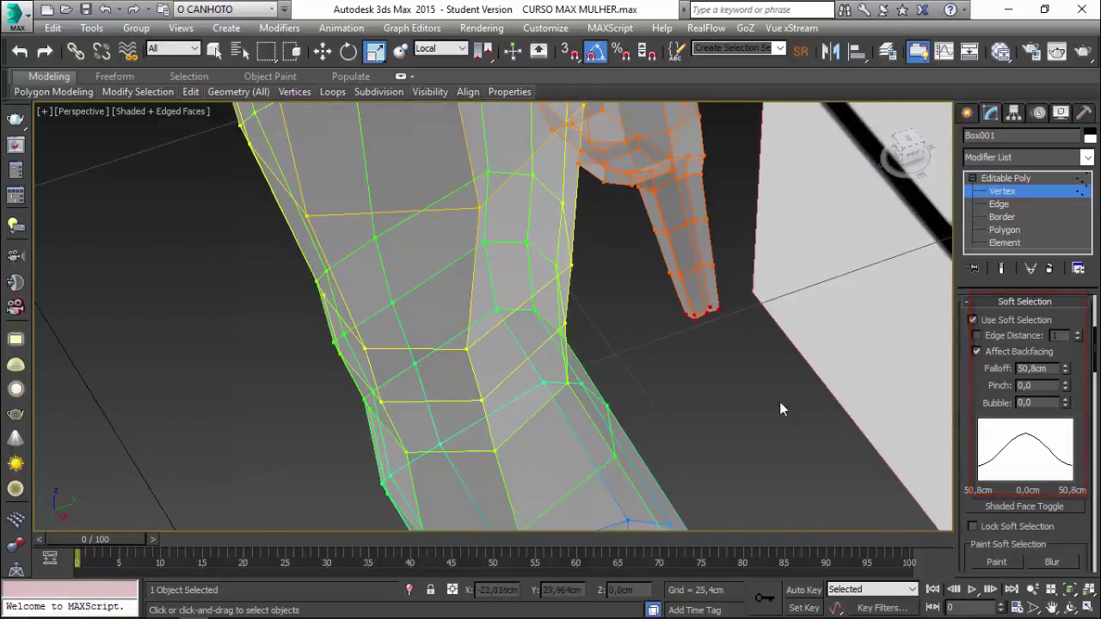
middle_click_drag(780, 409, 808, 407, "alt")
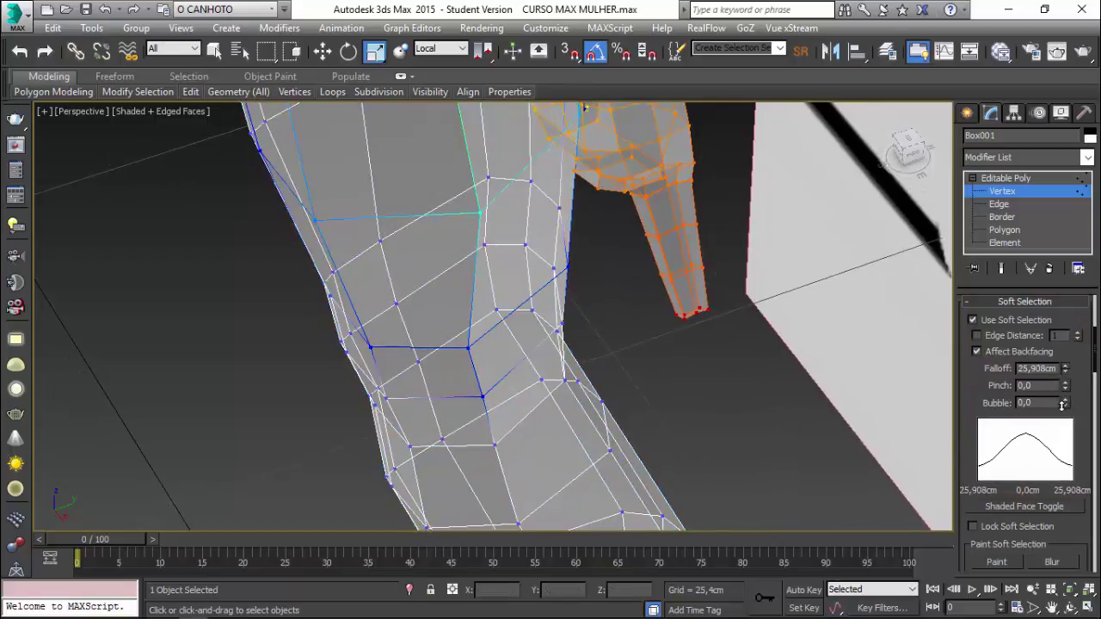
left_click_drag(1064, 400, 1057, 415)
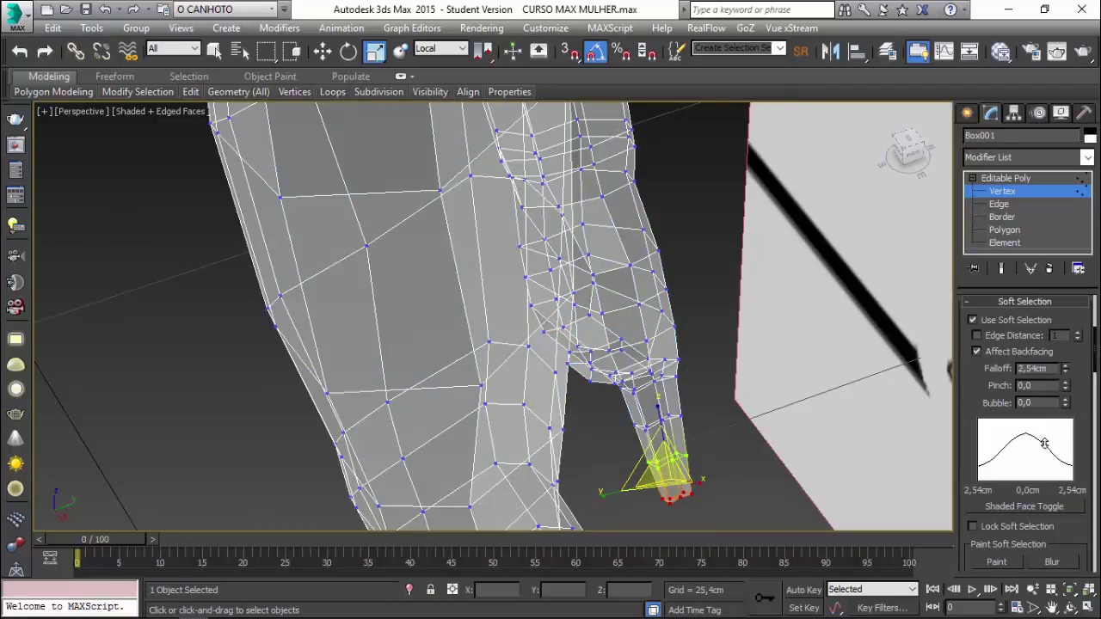
middle_click_drag(853, 499, 649, 351, "alt")
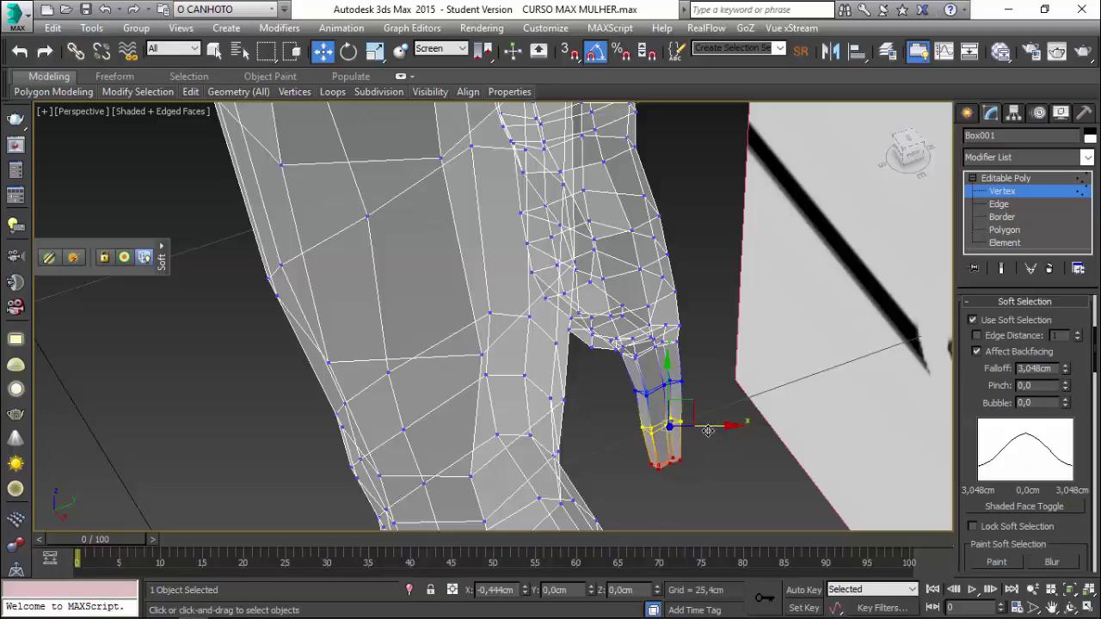
mouse_move(712, 440)
middle_mouse_down("alt")
mouse_move(433, 247)
mouse_move(284, 295)
mouse_move(256, 345)
mouse_move(369, 328)
mouse_move(332, 270)
mouse_move(344, 296)
middle_mouse_up("alt")
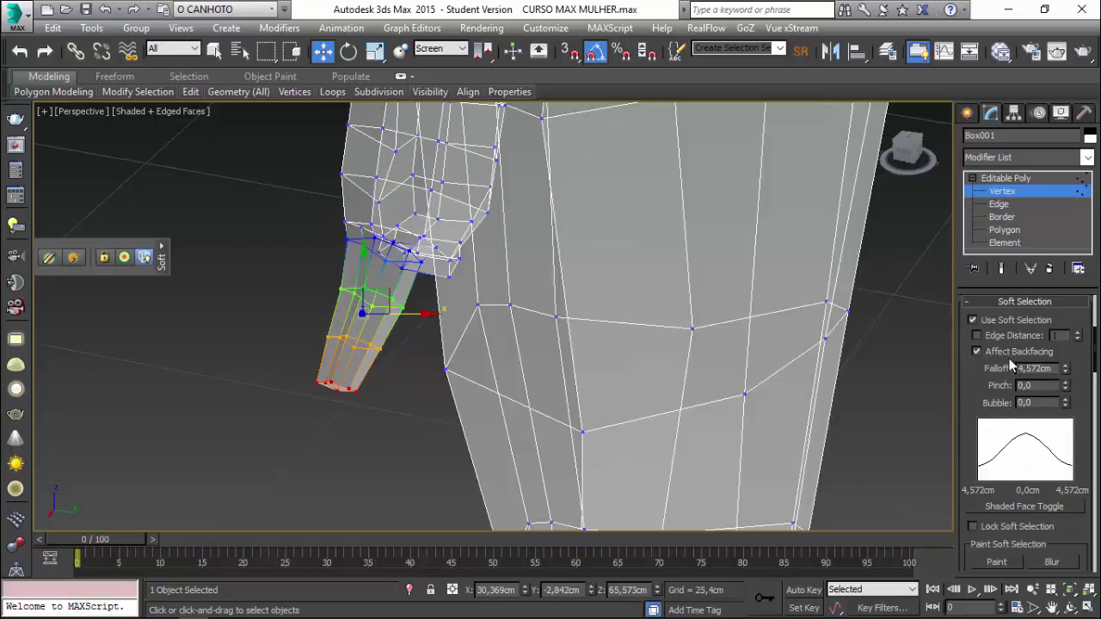
Turn soft selection off and bring the arm and hand back into view
left_click(974, 323)
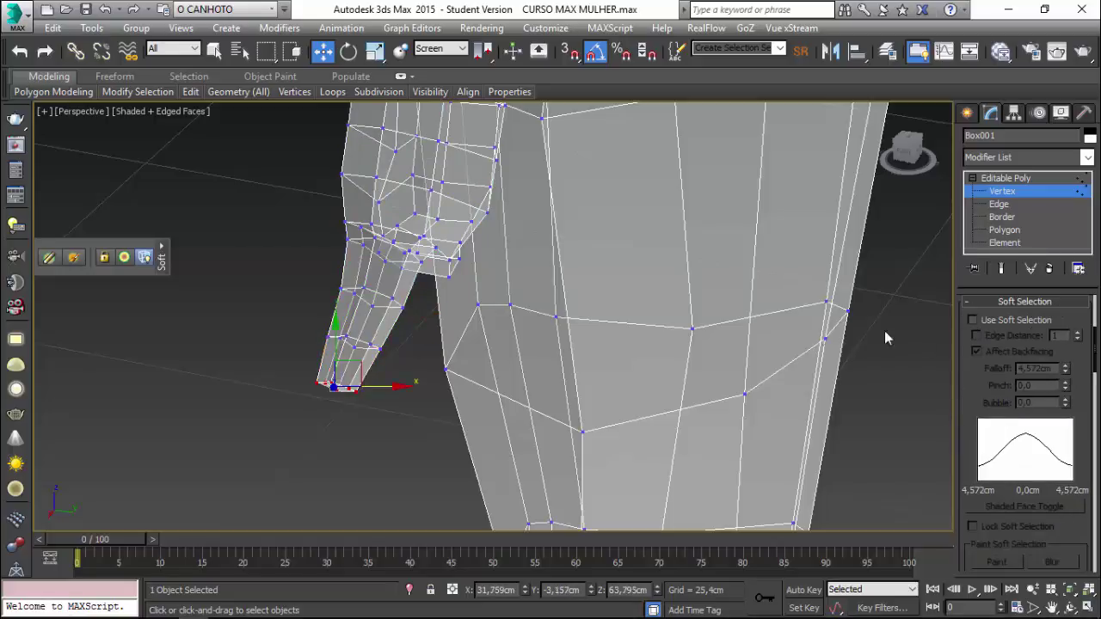
mouse_move(884, 330)
middle_mouse_down("alt")
mouse_move(363, 393)
mouse_move(388, 410)
mouse_move(608, 318)
mouse_move(627, 324)
middle_mouse_up("alt")
scroll(617, 313, "down", 5)
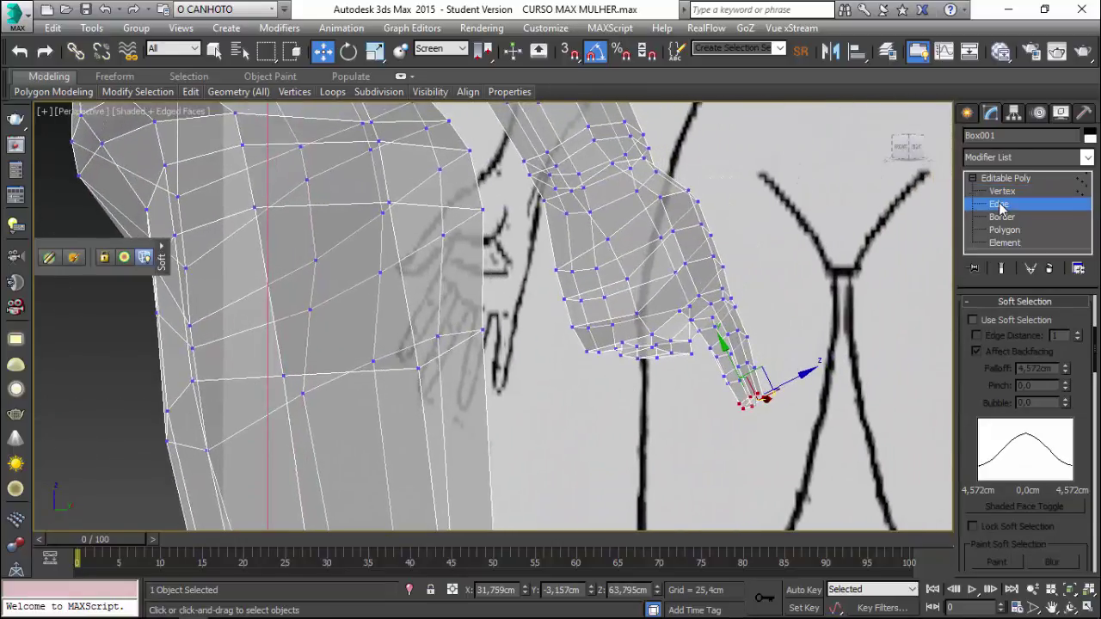
scroll(928, 221, "down", 3)
mouse_move(928, 221)
middle_mouse_down("alt")
mouse_move(362, 296)
mouse_move(218, 334)
mouse_move(218, 323)
mouse_move(241, 359)
mouse_move(461, 442)
mouse_move(998, 318)
middle_mouse_up("alt")
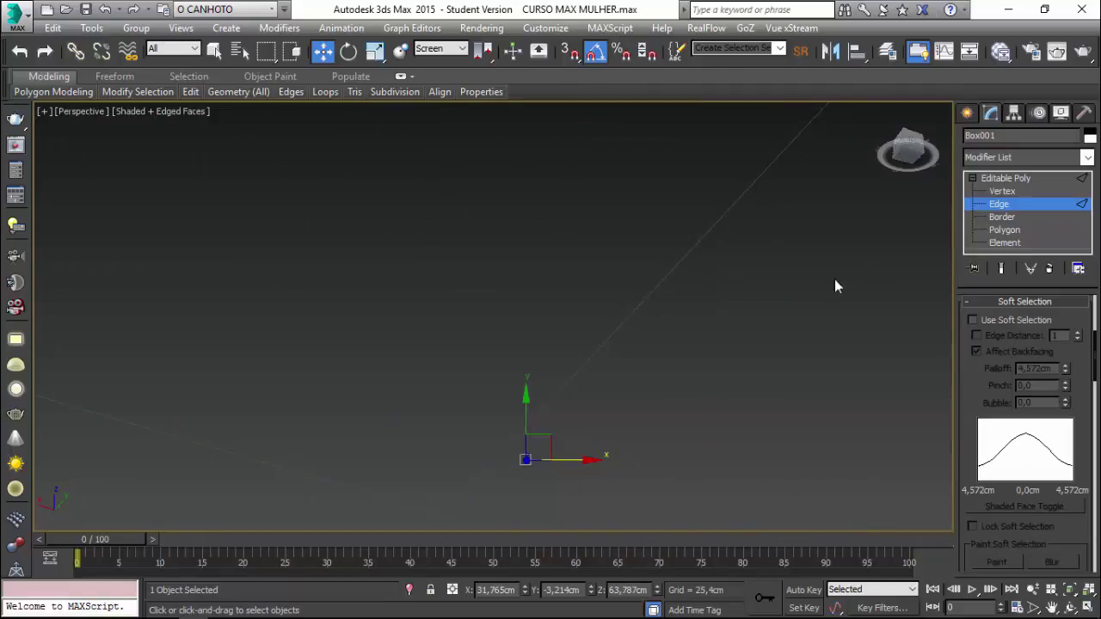
middle_click_drag(835, 280, 775, 307, "alt")
Switch to Polygon level and frame the view on the fingertip face
left_click(999, 230)
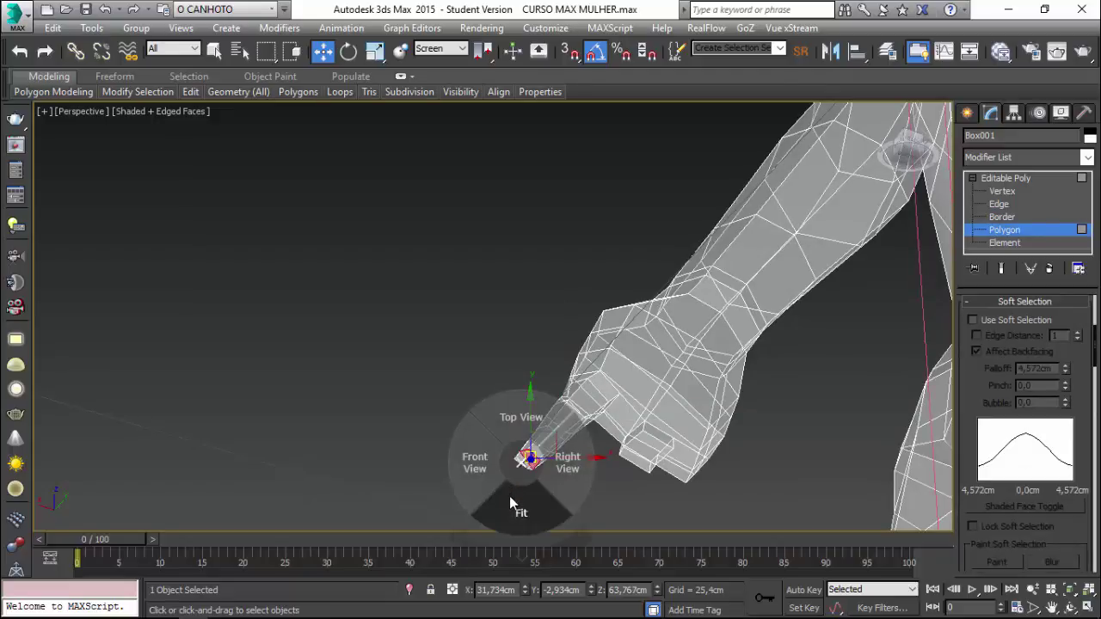
left_click(510, 504)
scroll(455, 307, "down", 2)
mouse_move(455, 307)
middle_mouse_down("alt")
mouse_move(459, 230)
mouse_move(467, 250)
mouse_move(452, 258)
mouse_move(770, 244)
middle_mouse_up("alt")
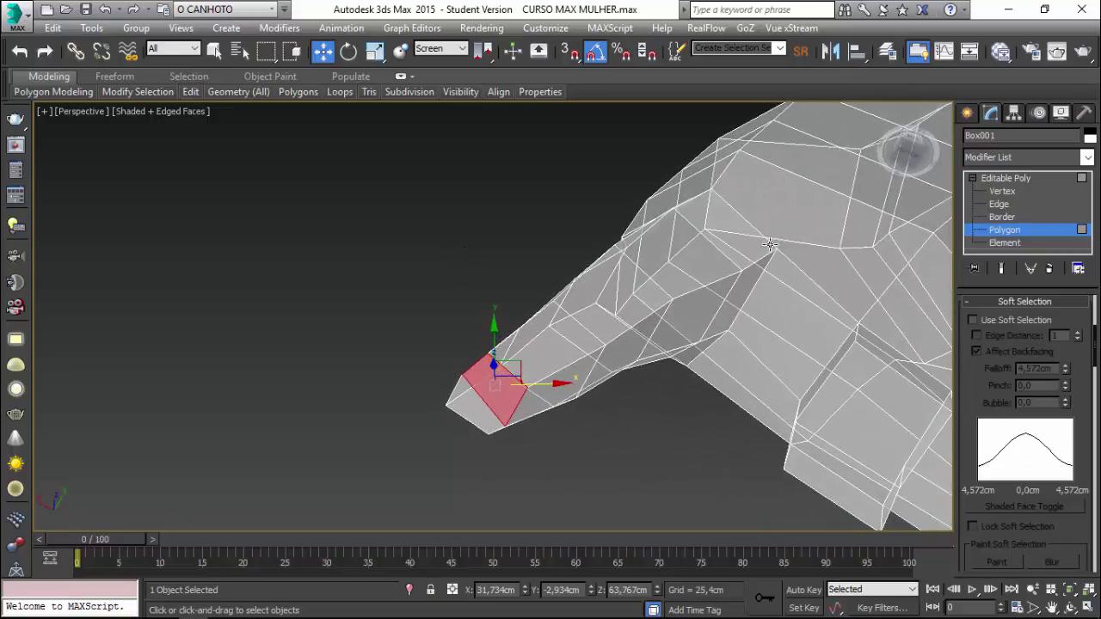
At Edge level, orbit around the finger to reach its ring of cross edges
left_click(996, 205)
middle_click_drag(740, 370, 754, 376, "alt")
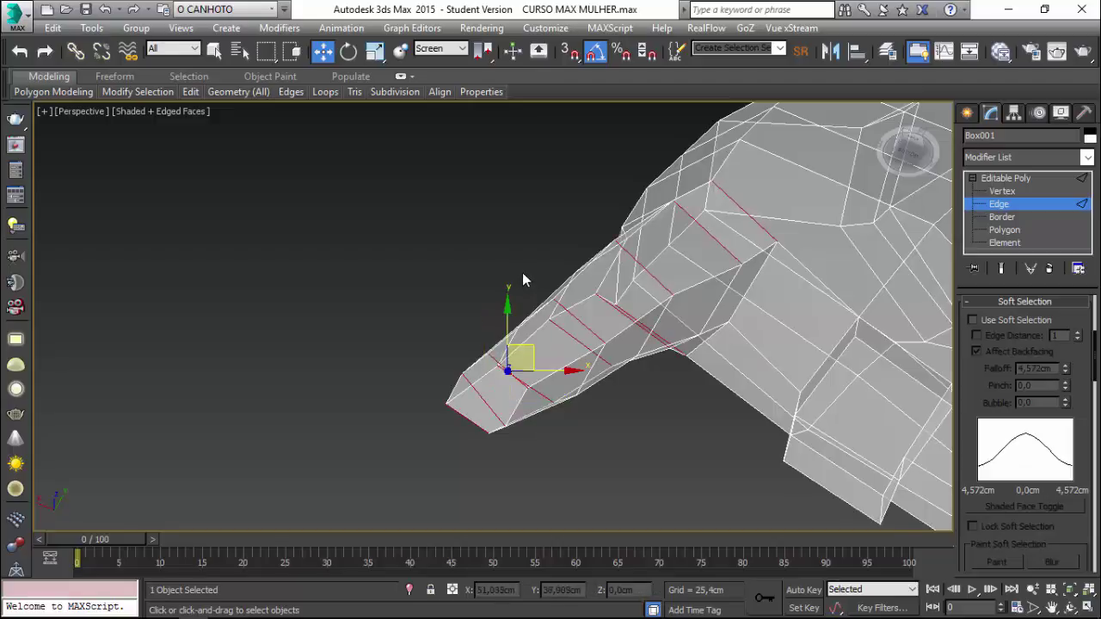
middle_click_drag(523, 274, 545, 246, "alt")
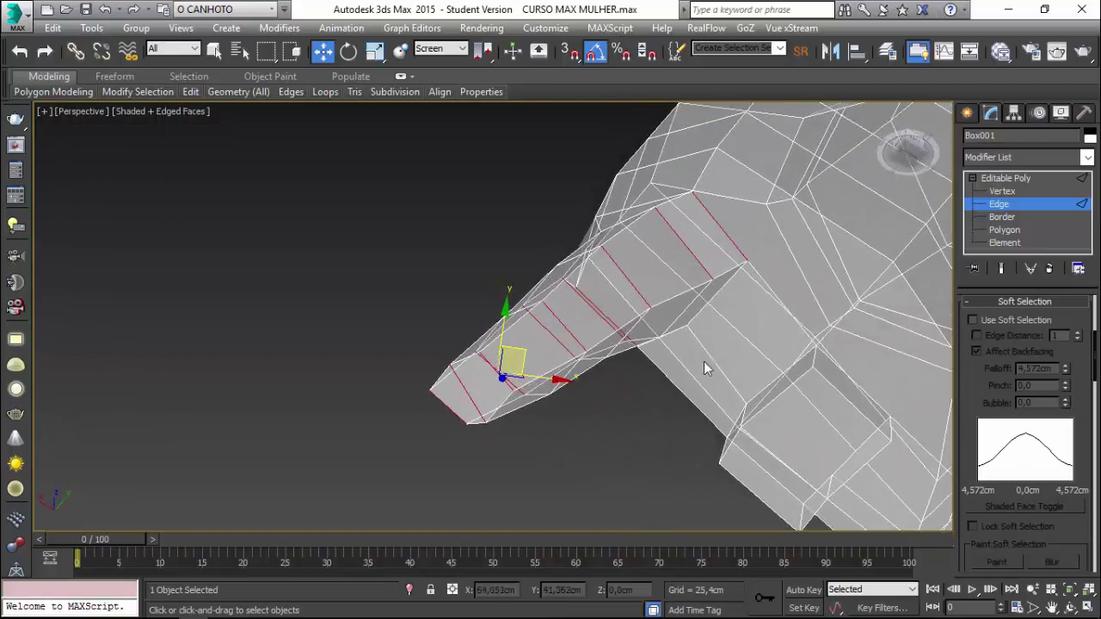
mouse_move(703, 361)
middle_mouse_down("alt")
mouse_move(418, 221)
mouse_move(413, 393)
mouse_move(660, 231)
mouse_move(481, 356)
mouse_move(440, 335)
mouse_move(348, 229)
middle_mouse_up("alt")
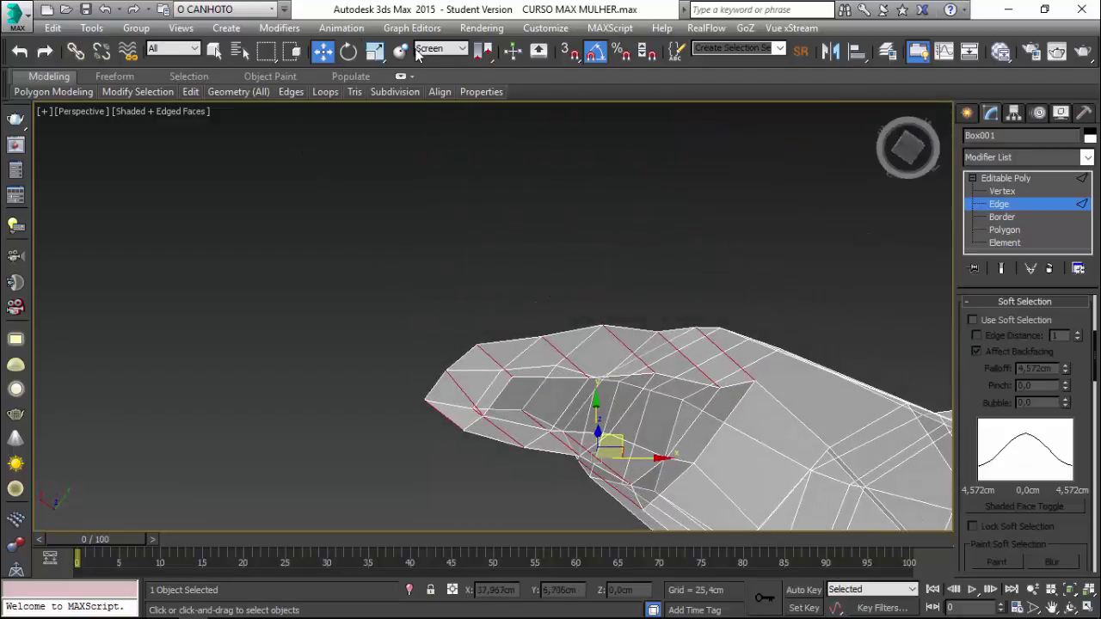
mouse_move(325, 92)
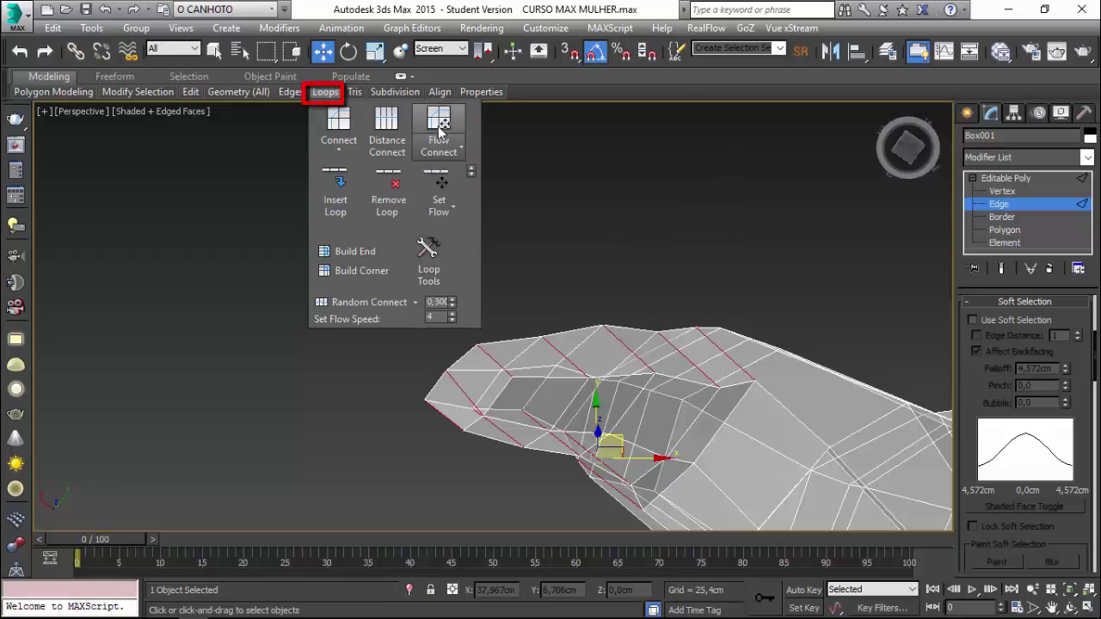
mouse_move(401, 343)
middle_mouse_down("alt")
mouse_move(360, 374)
mouse_move(365, 352)
mouse_move(399, 343)
middle_mouse_up("alt")
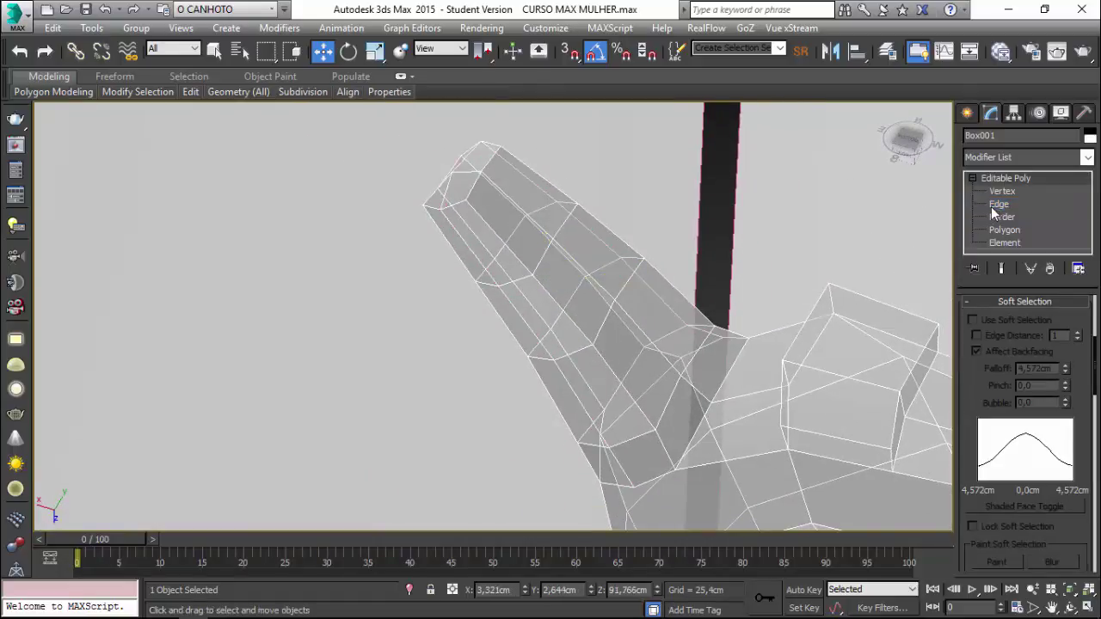
Orbit and zoom the Perspective view in close on the hand and finger
mouse_move(993, 212)
middle_mouse_down("alt")
mouse_move(626, 216)
mouse_move(498, 280)
mouse_move(381, 270)
mouse_move(387, 317)
mouse_move(376, 339)
mouse_move(408, 320)
mouse_move(459, 244)
mouse_move(435, 257)
mouse_move(436, 246)
middle_mouse_up("alt")
scroll(437, 246, "up", 3)
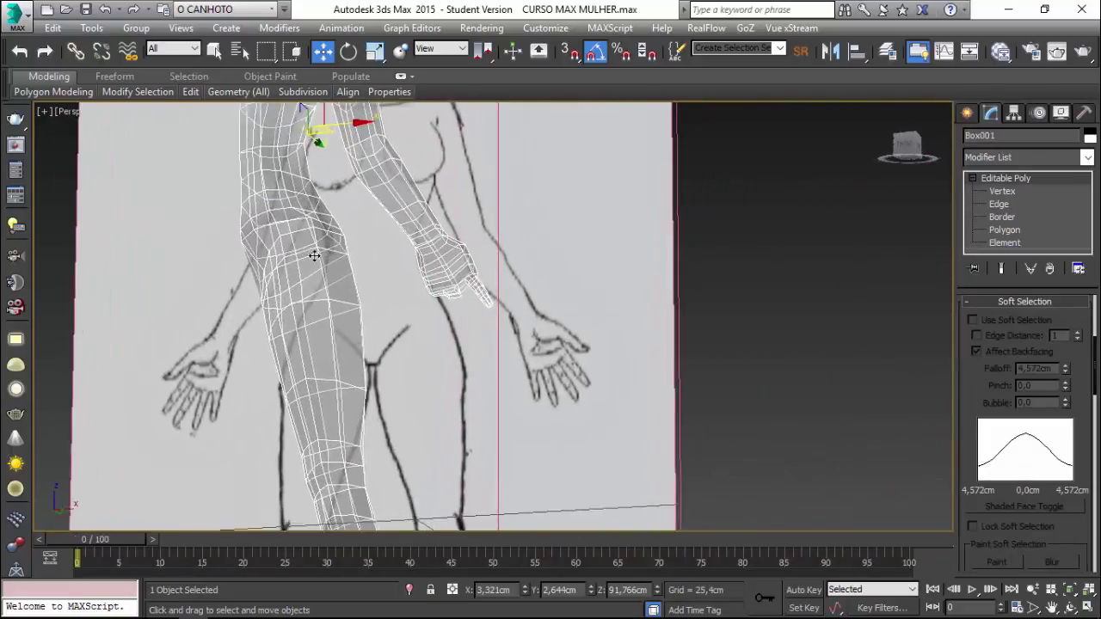
scroll(319, 258, "up", 3)
scroll(317, 257, "up", 2)
scroll(317, 258, "up", 2)
scroll(318, 255, "up", 2)
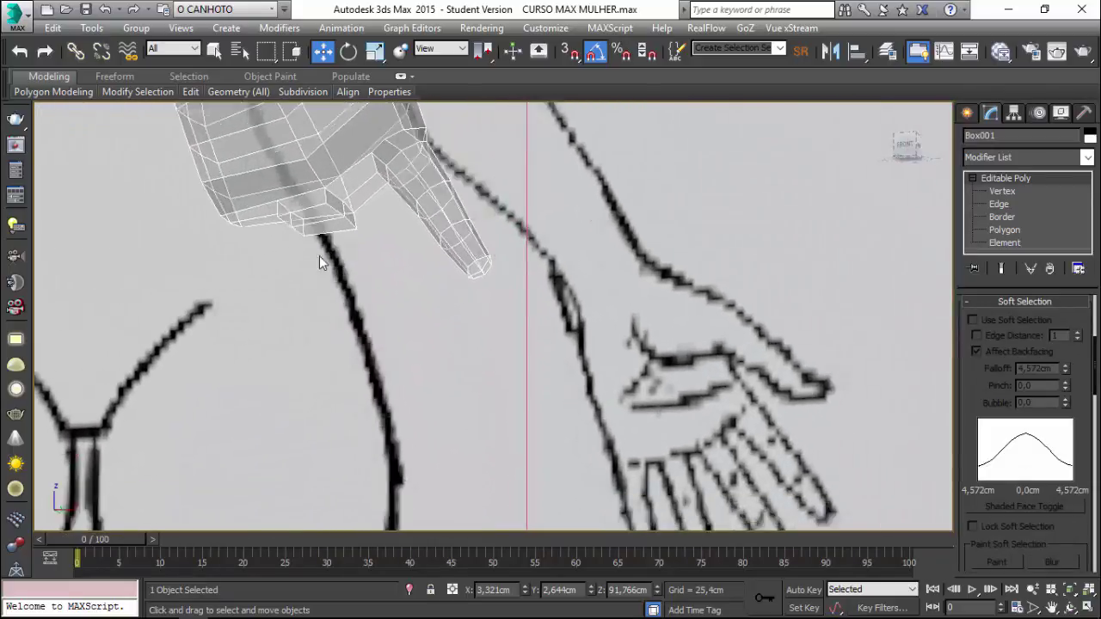
scroll(319, 256, "up", 2)
scroll(320, 253, "up", 2)
scroll(320, 255, "up", 2)
scroll(320, 253, "up", 2)
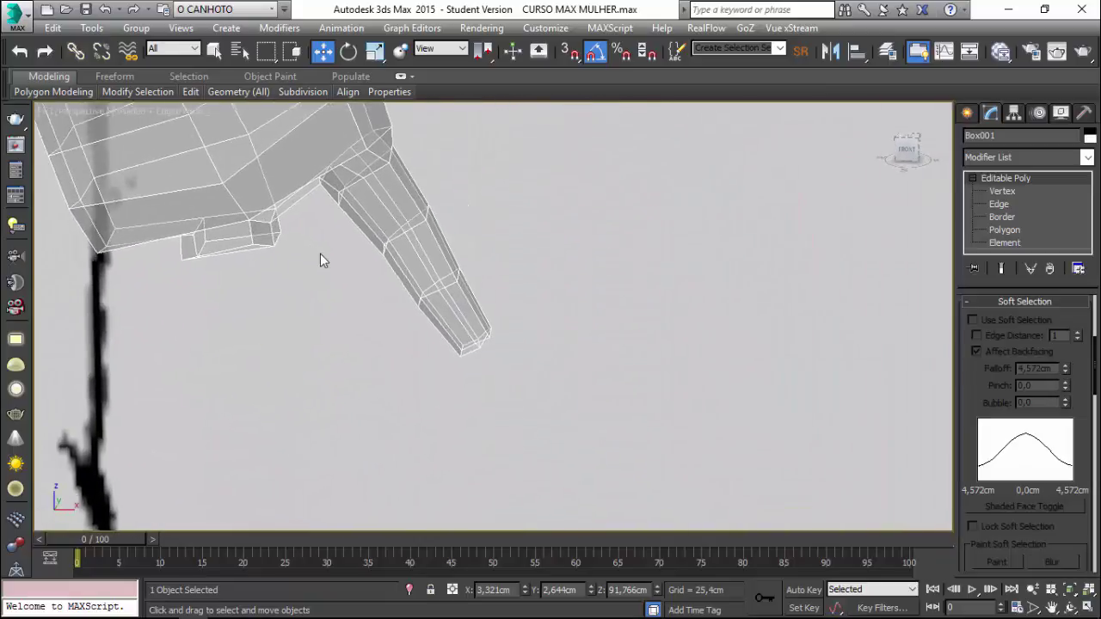
scroll(319, 253, "up", 2)
mouse_move(319, 259)
middle_mouse_down("alt")
mouse_move(476, 220)
mouse_move(590, 270)
mouse_move(659, 369)
mouse_move(953, 374)
middle_mouse_up("alt")
scroll(599, 265, "up", 2)
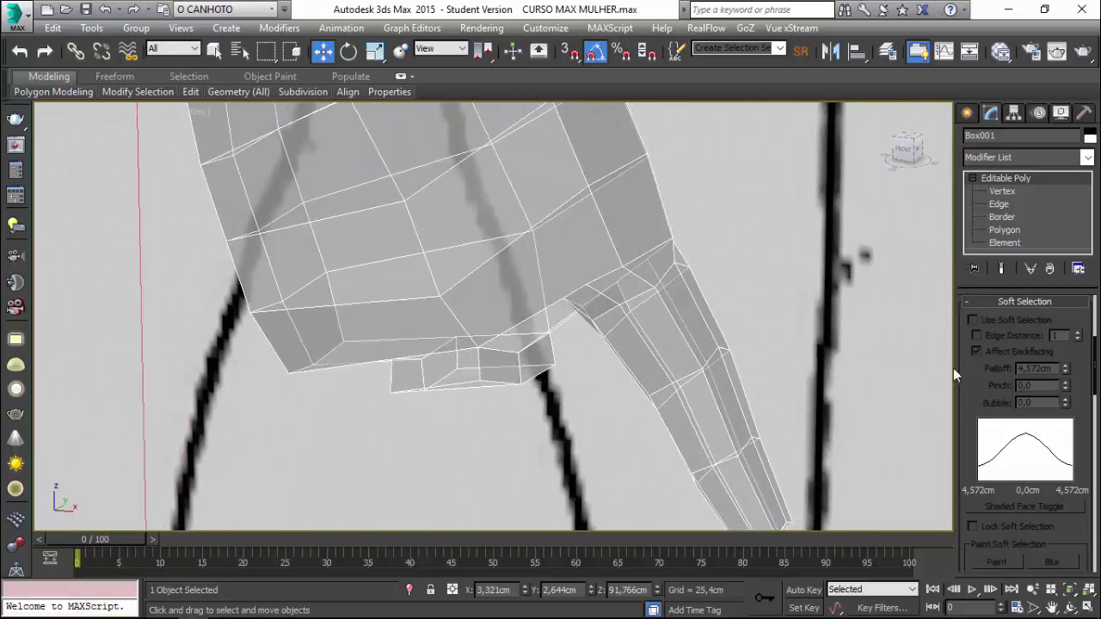
Select the full edge loop at the finger base with Loop and open the Chamfer settings
left_click(996, 204)
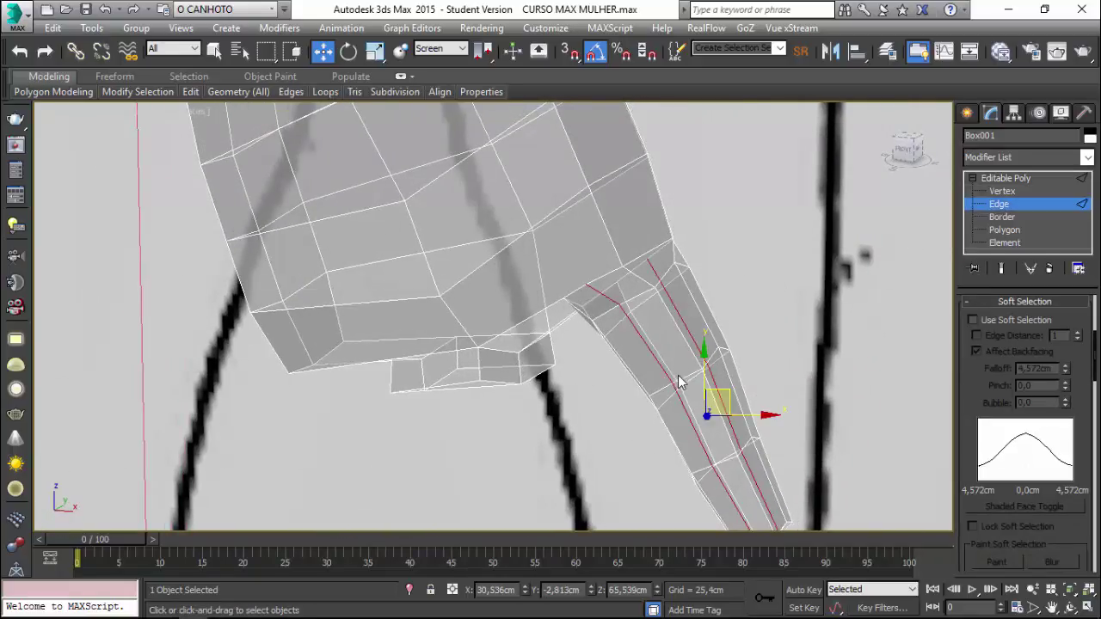
mouse_move(673, 372)
middle_mouse_down("alt")
mouse_move(594, 321)
mouse_move(626, 277)
mouse_move(599, 297)
middle_mouse_up("alt")
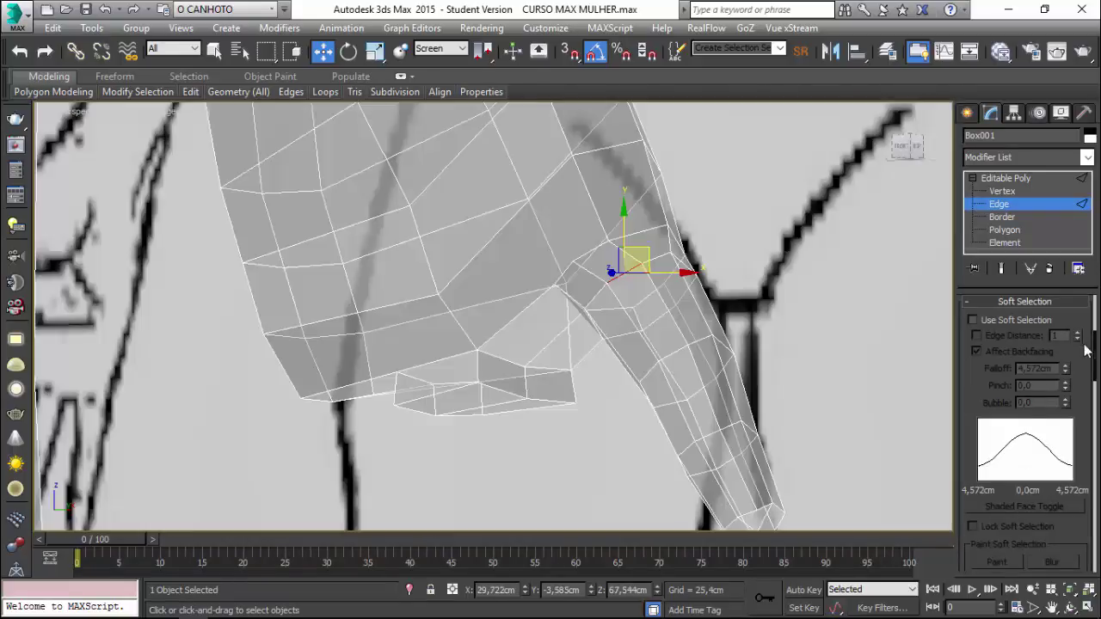
left_click_drag(1095, 361, 1063, 337)
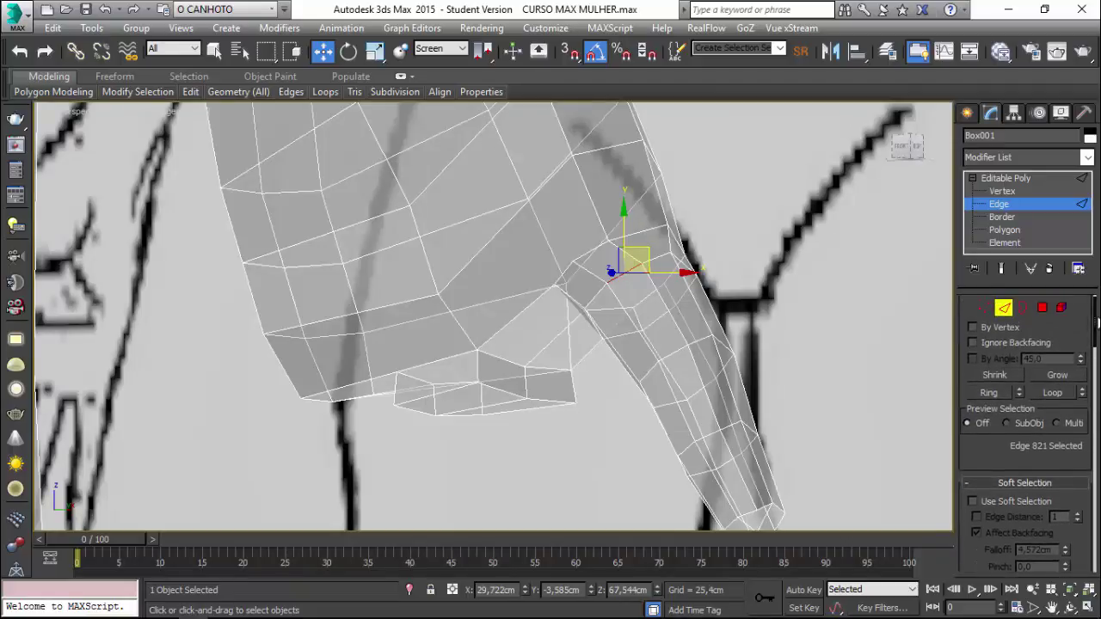
left_click(1051, 404)
middle_click_drag(618, 297, 769, 381, "alt")
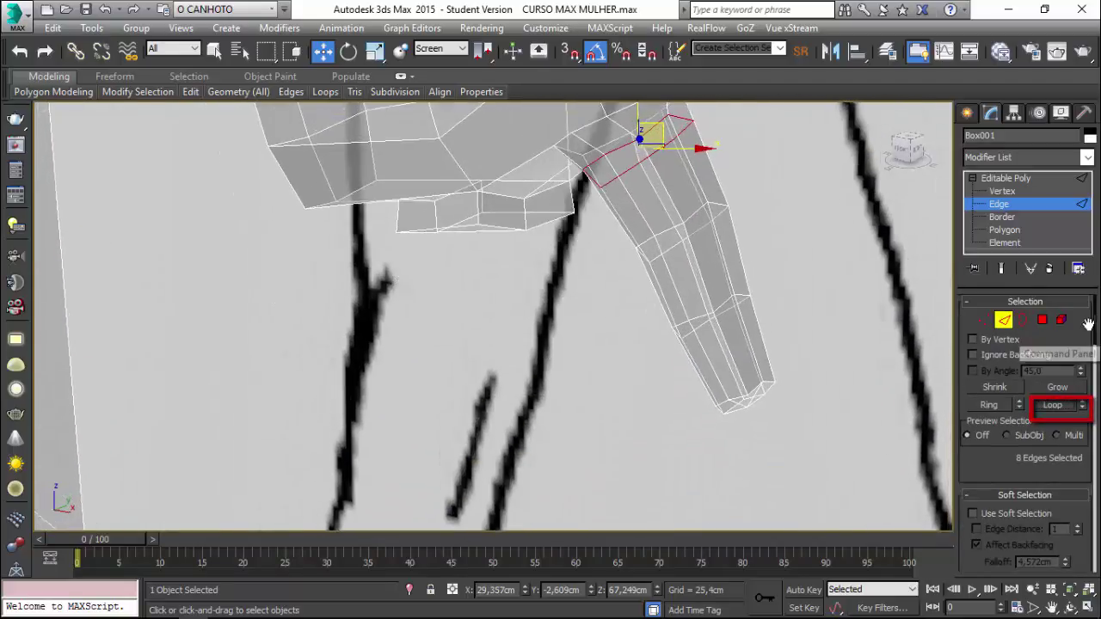
left_click_drag(1096, 333, 1079, 453)
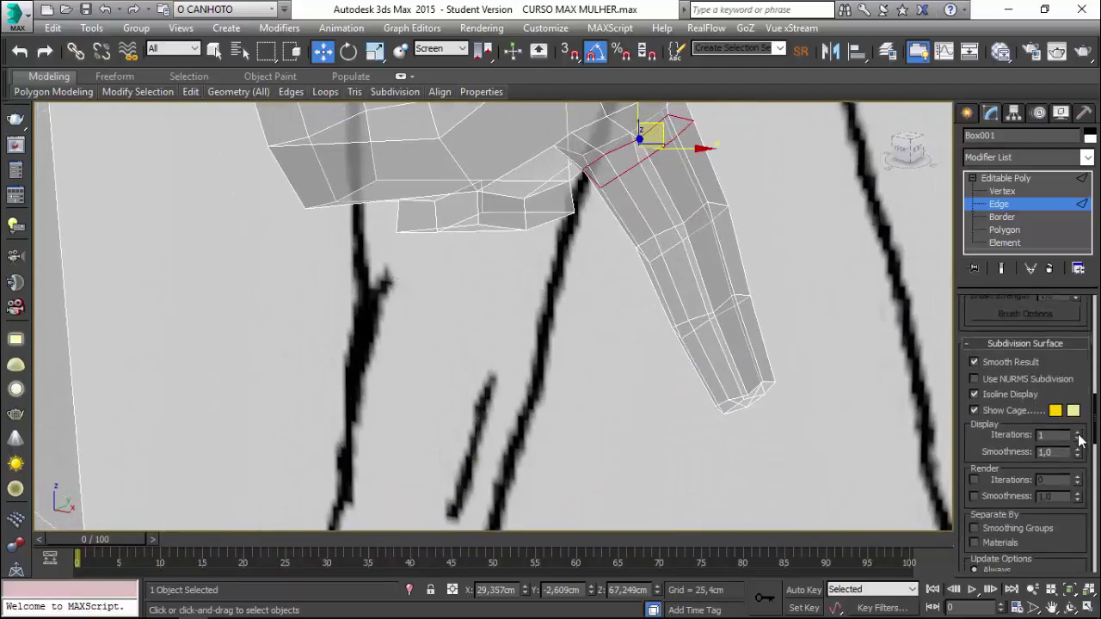
scroll(1079, 460, "down", 2)
scroll(1080, 477, "down", 2)
scroll(1079, 495, "down", 1)
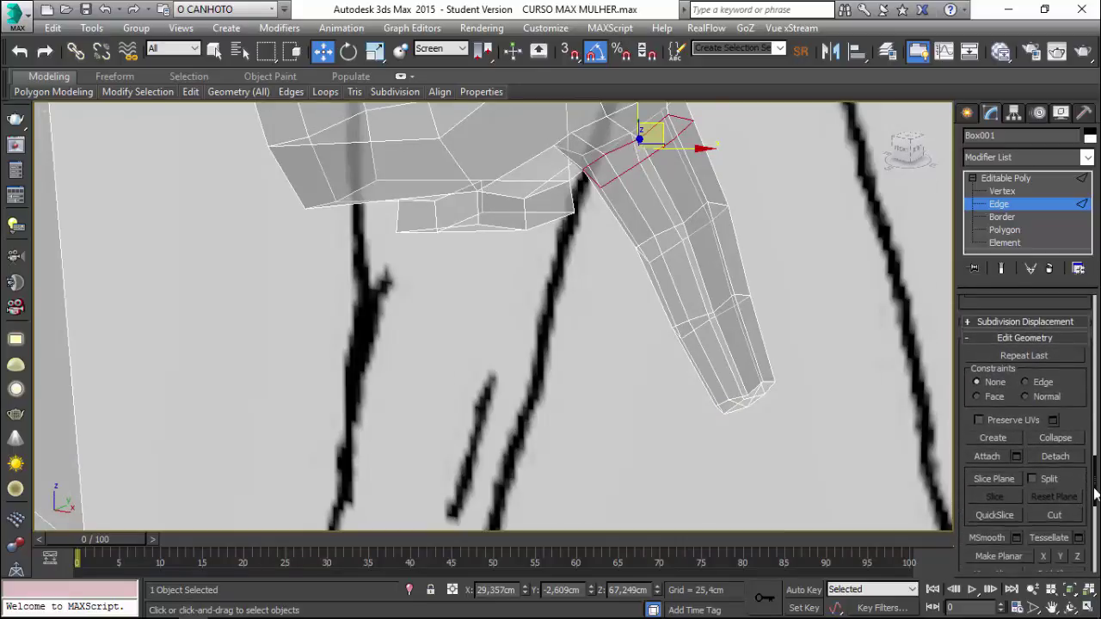
left_click_drag(1095, 492, 1094, 569)
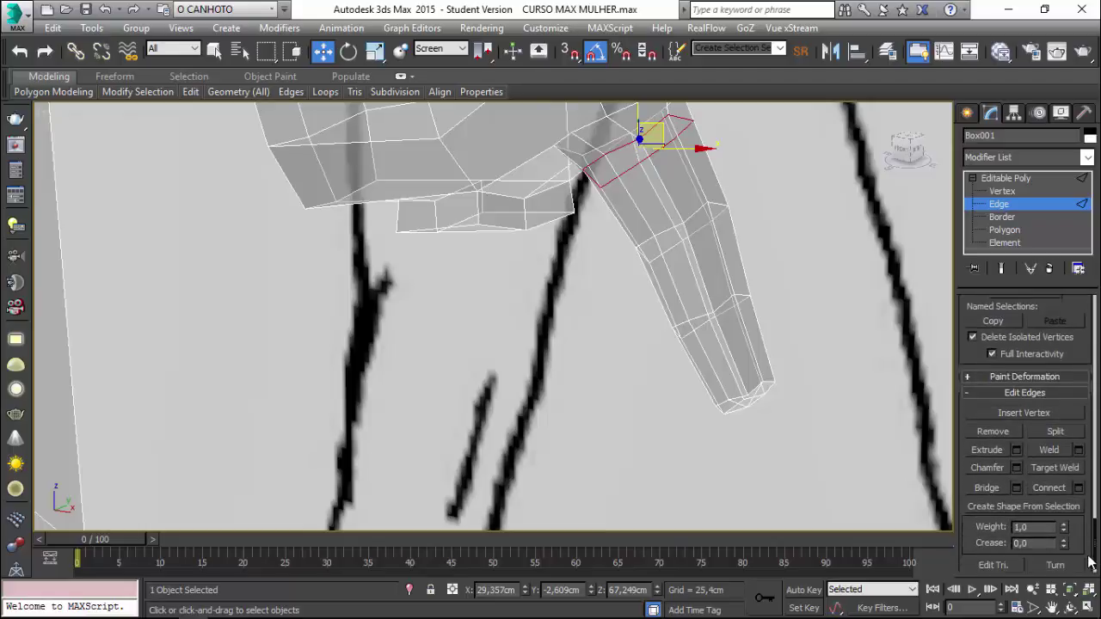
left_click(1018, 455)
Chamfer the finger-base edge loop at 0,116cm with 2 segments and commit it
middle_click_drag(500, 284, 13, 357)
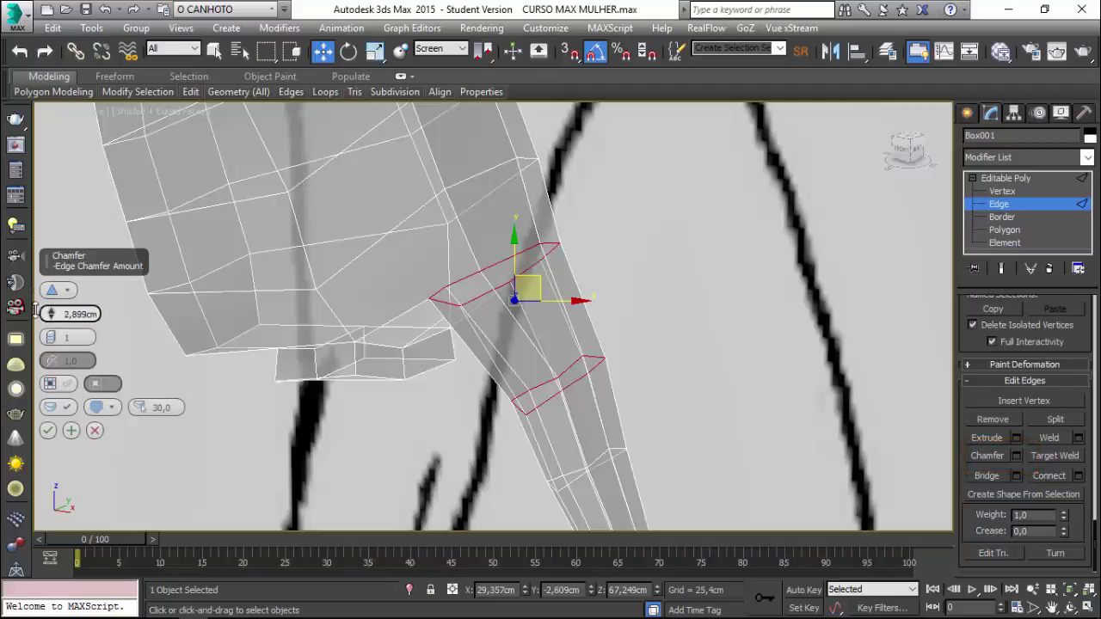
left_click_drag(35, 319, 37, 331)
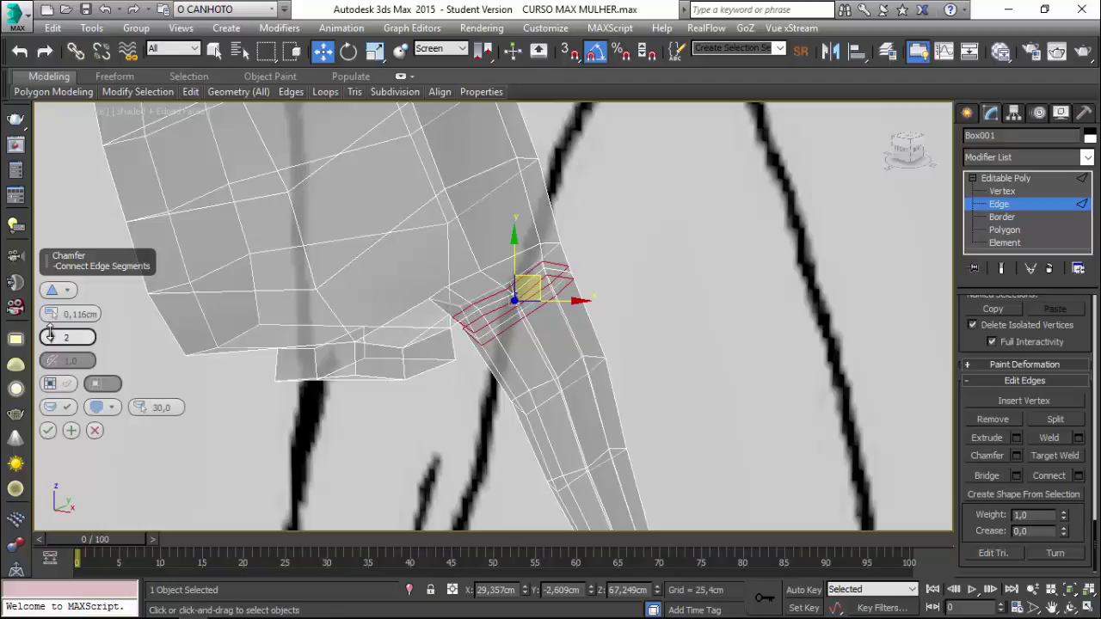
left_click(49, 383)
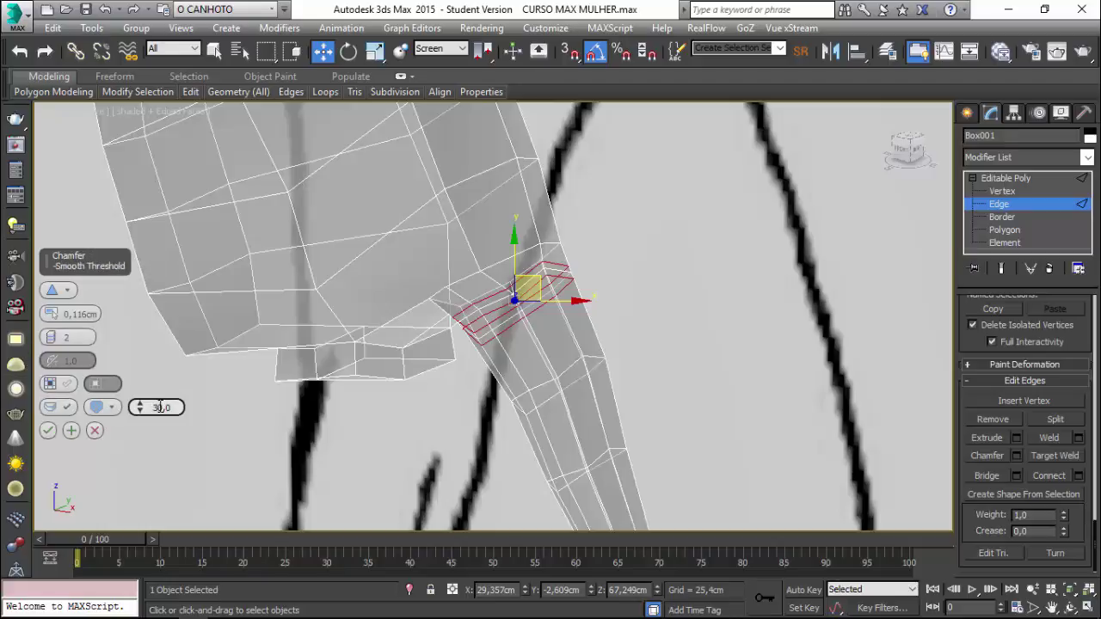
left_click(47, 431)
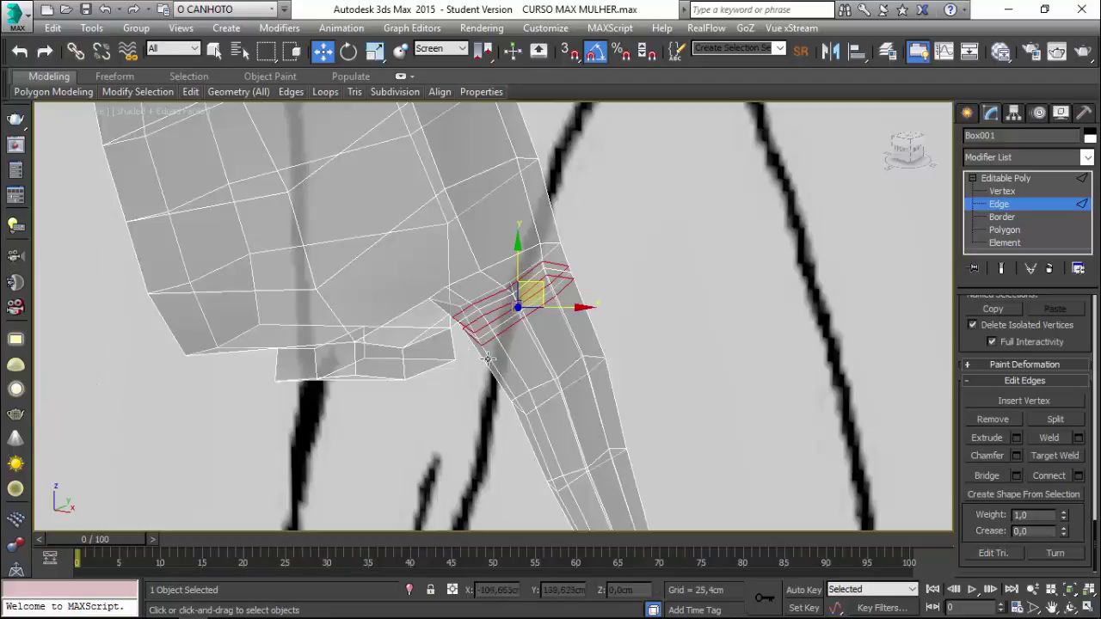
Chamfer an edge loop midway along the ring finger at 0,116cm, then pick an edge lower down
mouse_move(488, 358)
middle_mouse_down("alt")
mouse_move(388, 299)
mouse_move(469, 410)
middle_mouse_up("alt")
left_click(458, 394)
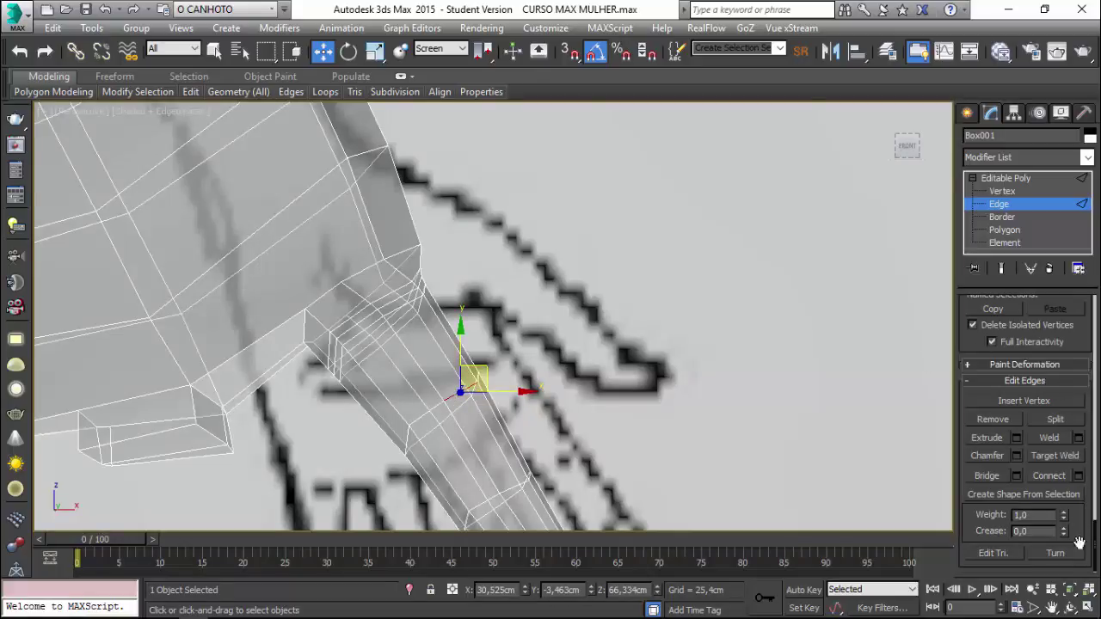
mouse_move(1090, 543)
left_mouse_down()
mouse_move(1092, 301)
mouse_move(1089, 331)
left_mouse_up()
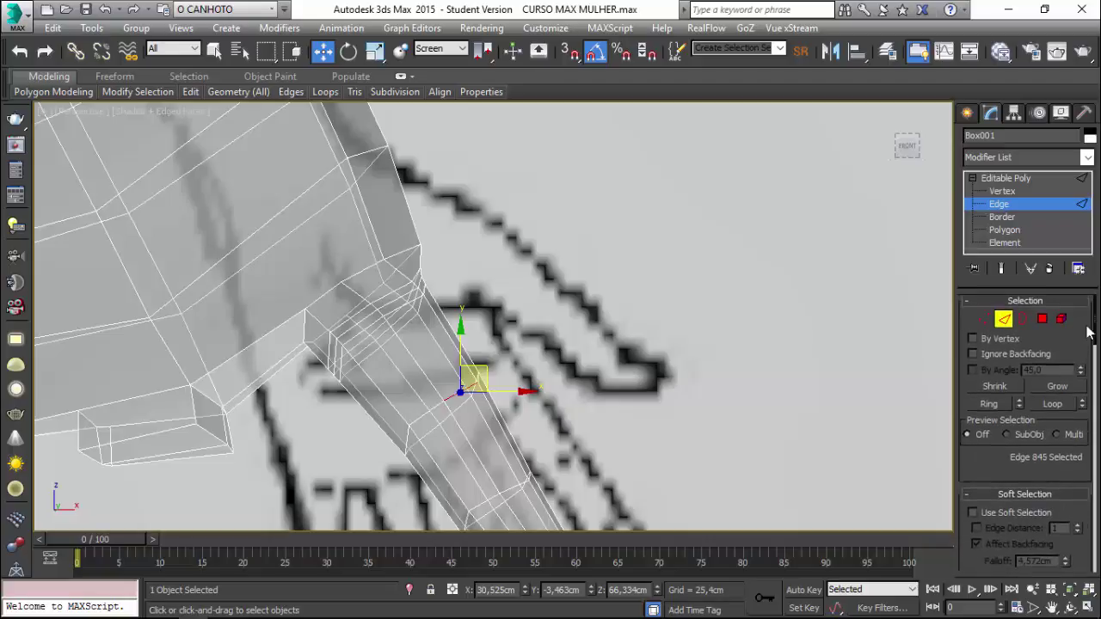
left_click(1054, 406)
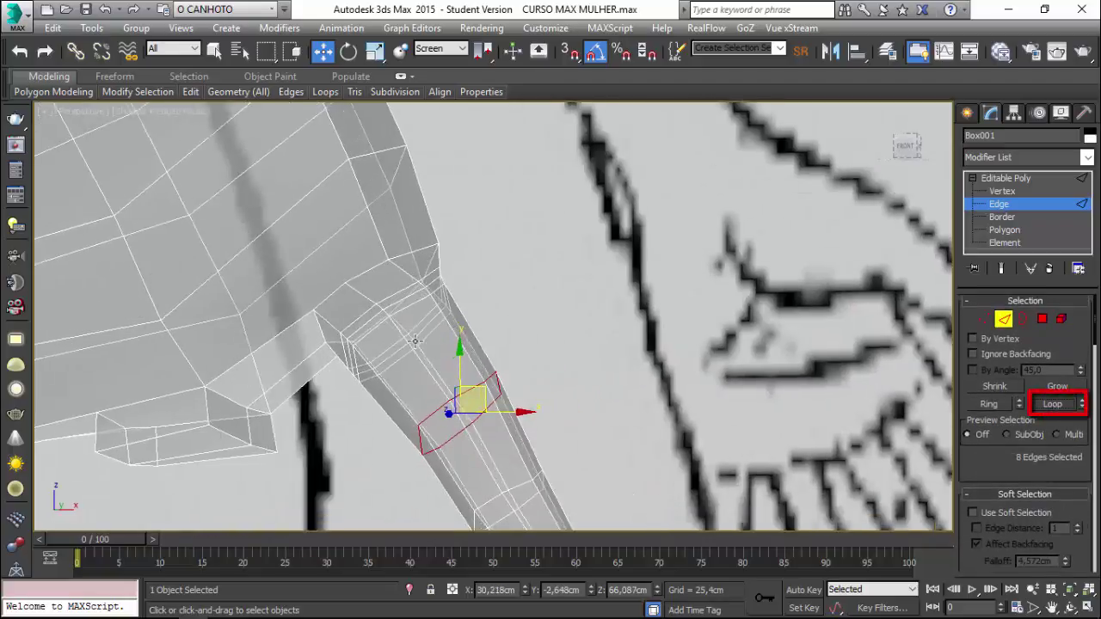
left_click_drag(1095, 331, 1066, 568)
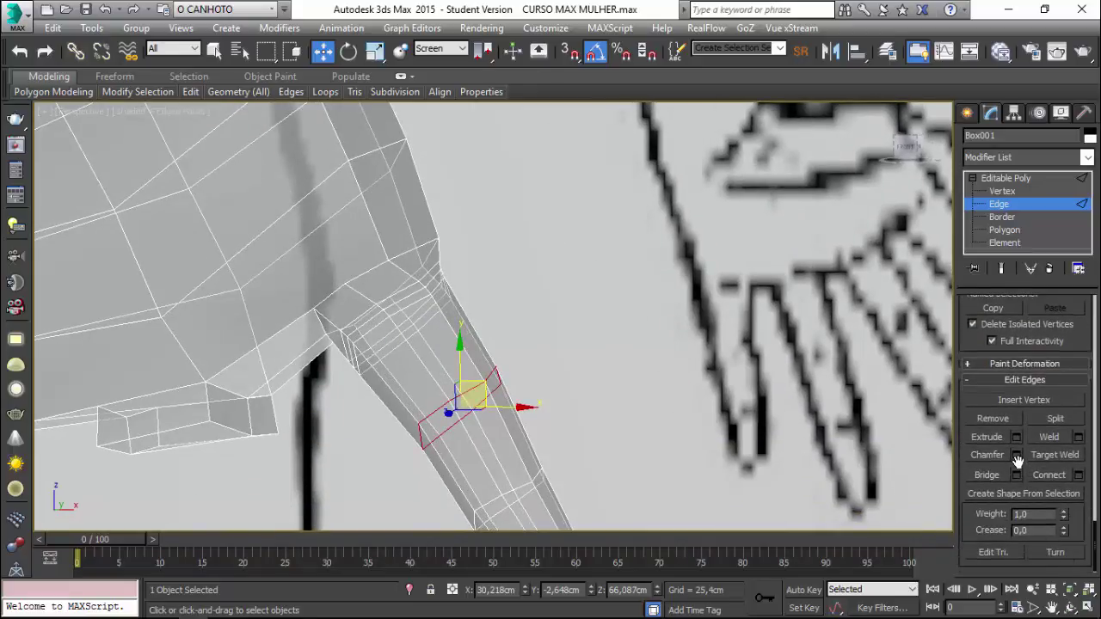
left_click(1016, 455)
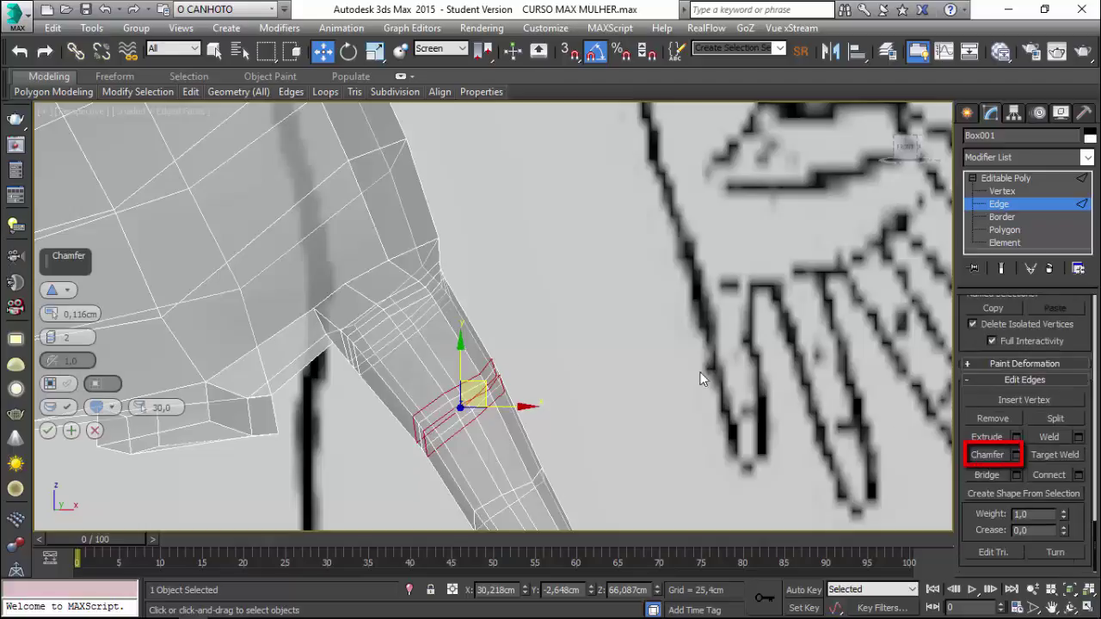
middle_click_drag(374, 383, 331, 297, "alt")
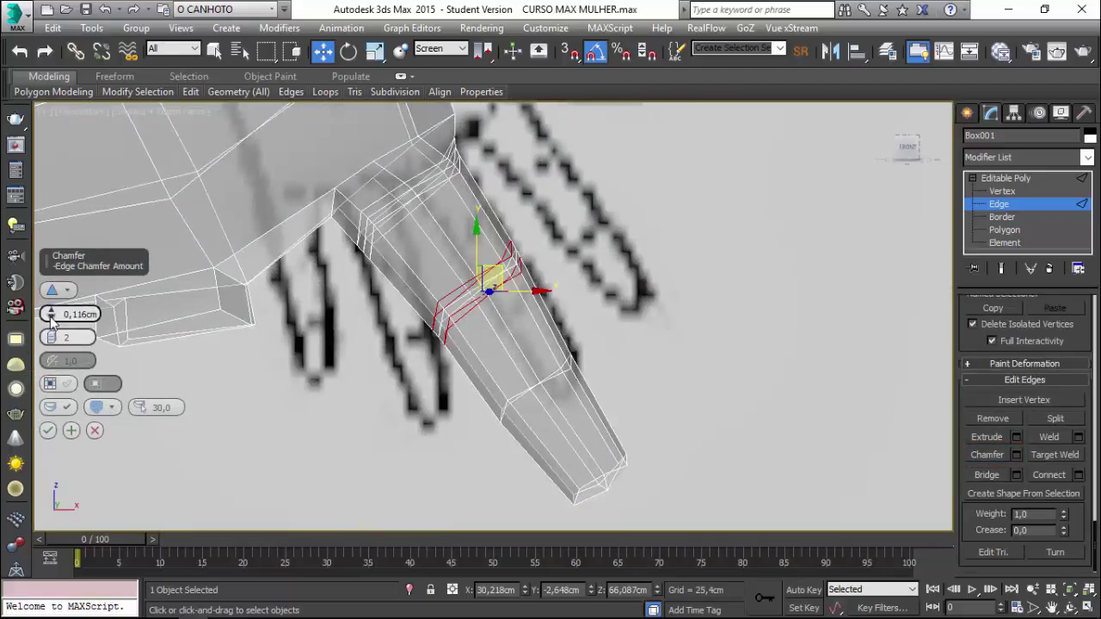
left_click_drag(51, 317, 50, 314)
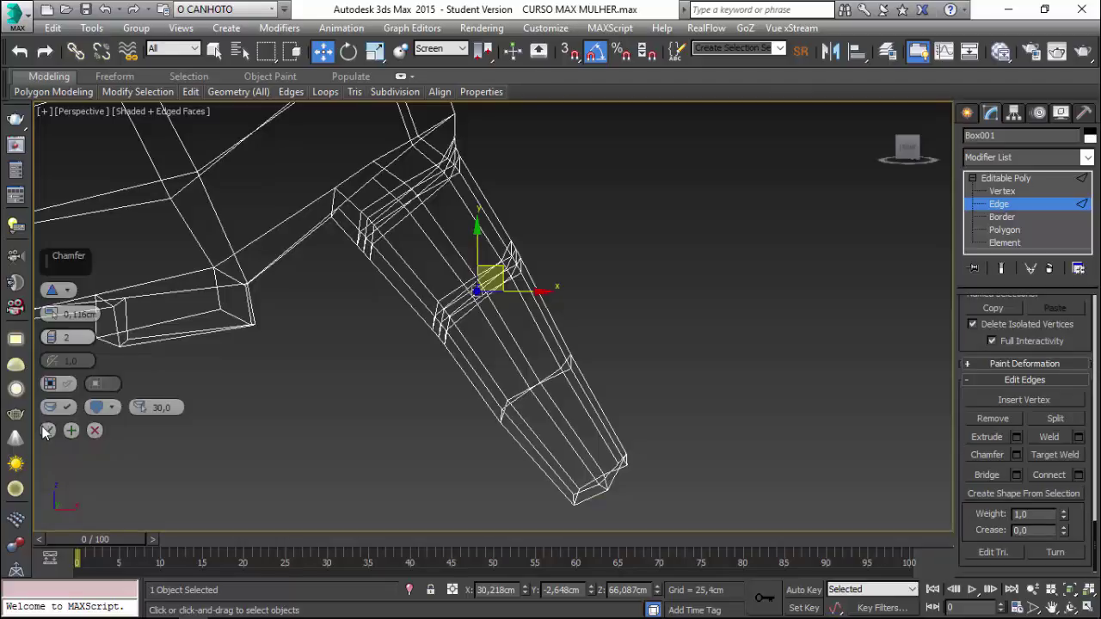
left_click(47, 430)
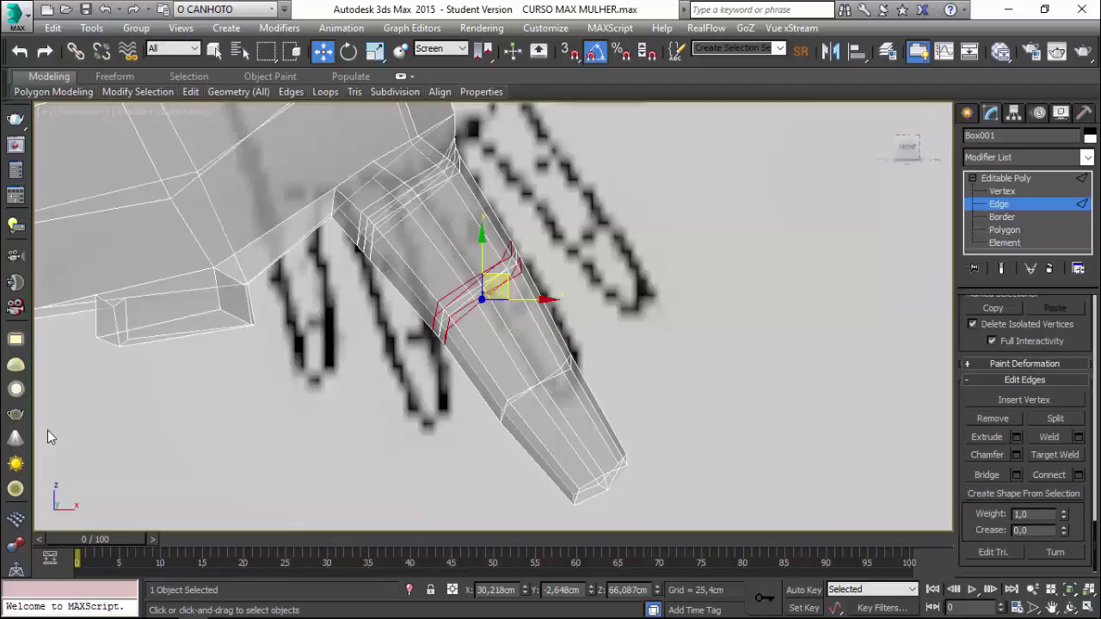
left_click(545, 384)
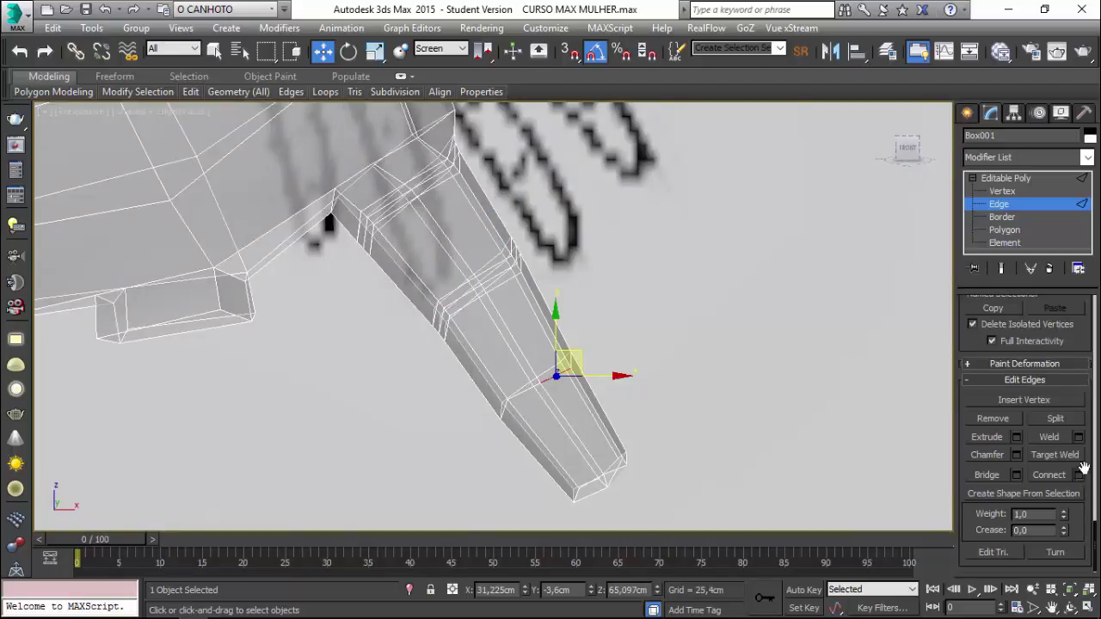
left_click_drag(1096, 540, 1094, 299)
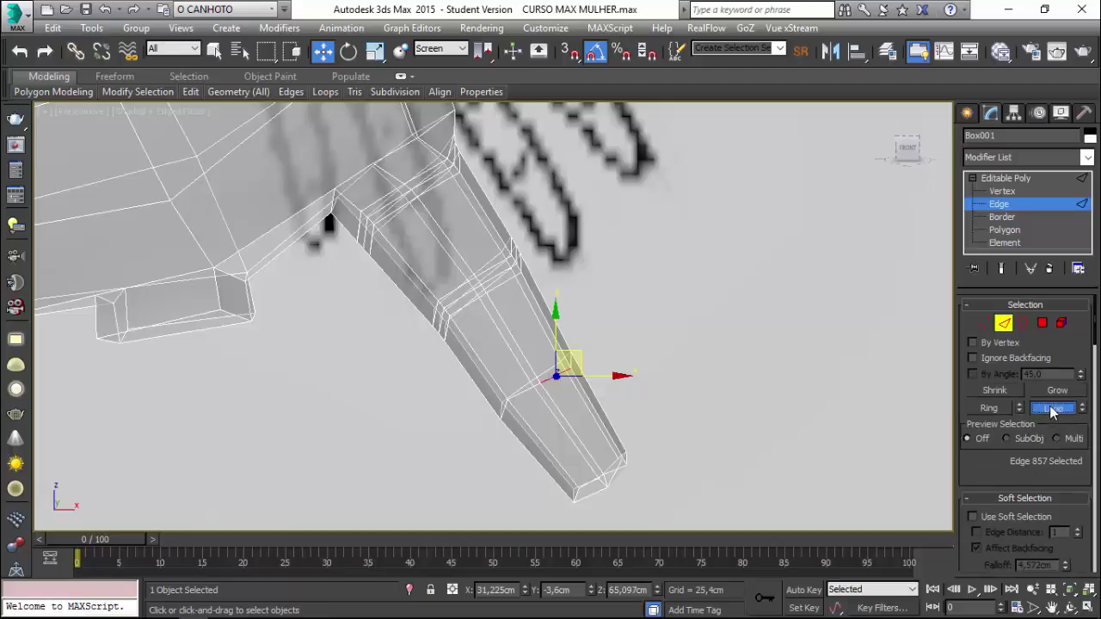
Loop the edge near the fingertip and chamfer it into a 2-segment double loop
left_click(1052, 409)
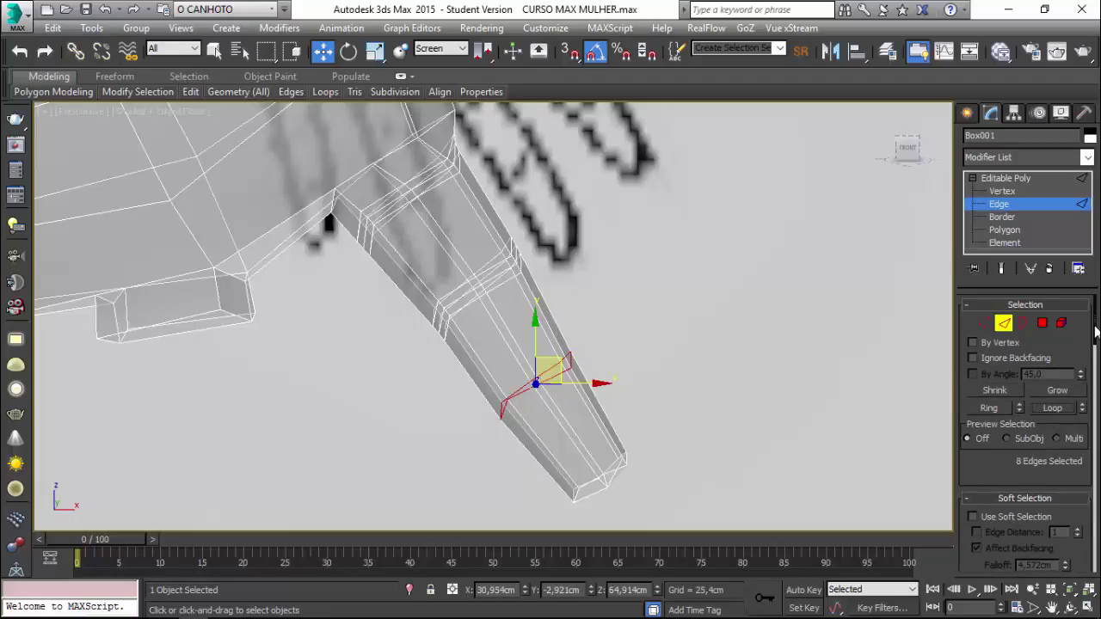
left_click_drag(1096, 332, 1086, 573)
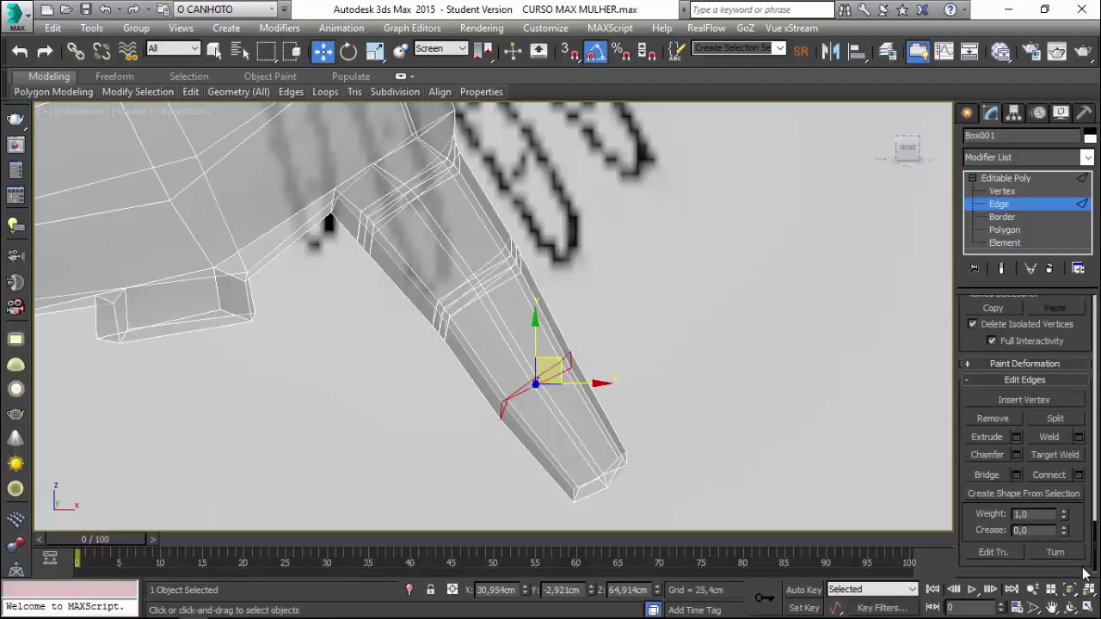
left_click(1017, 461)
middle_click_drag(623, 423, 8, 361, "alt")
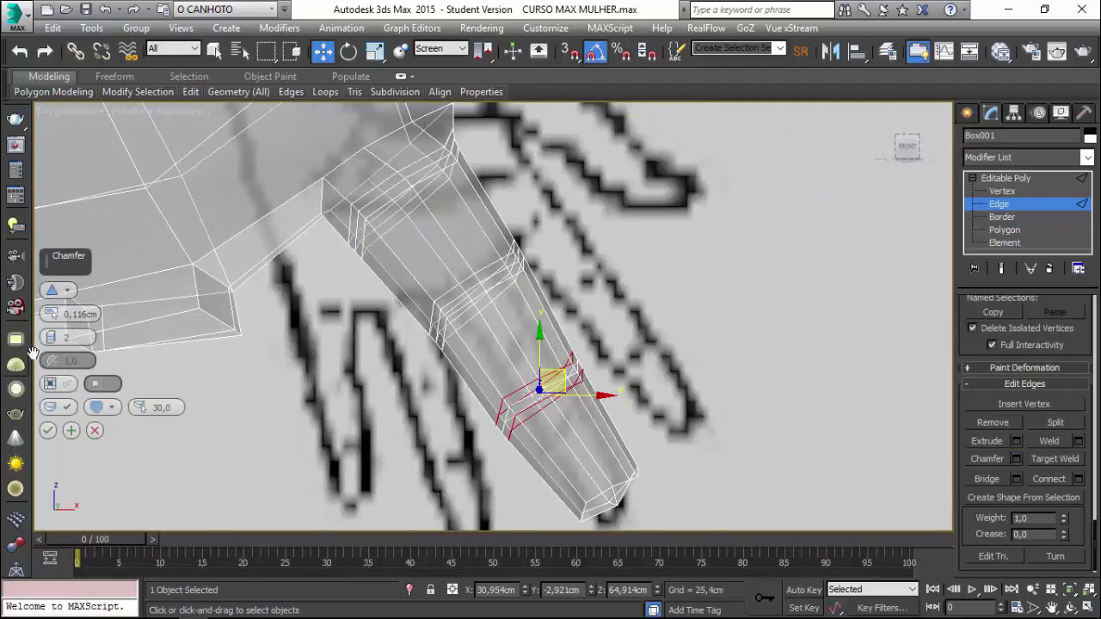
right_click(51, 315)
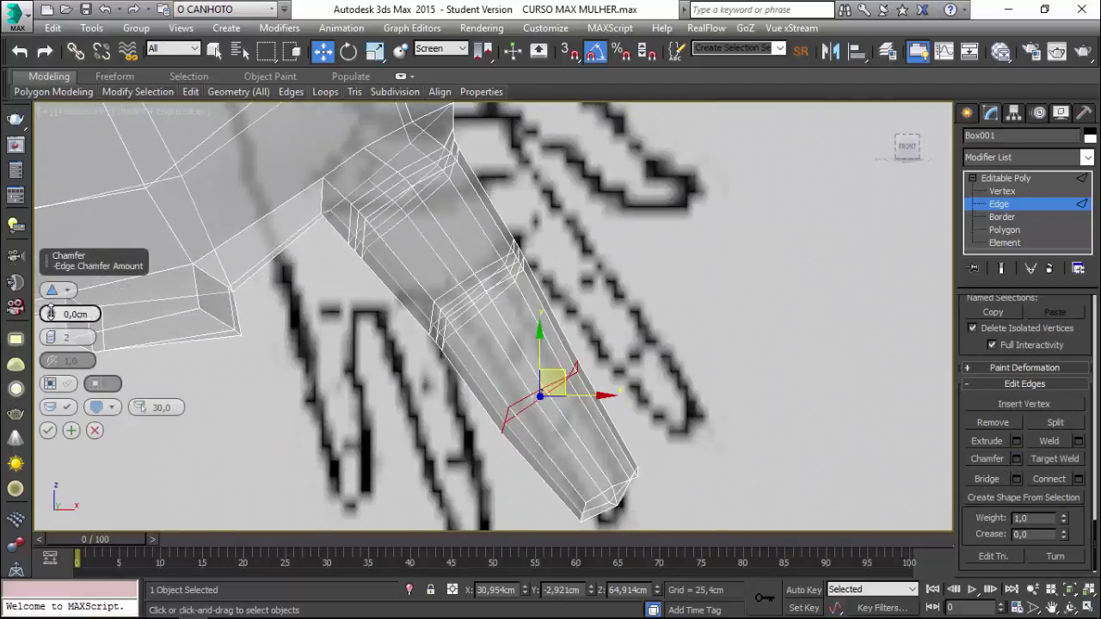
left_click_drag(51, 314, 50, 318)
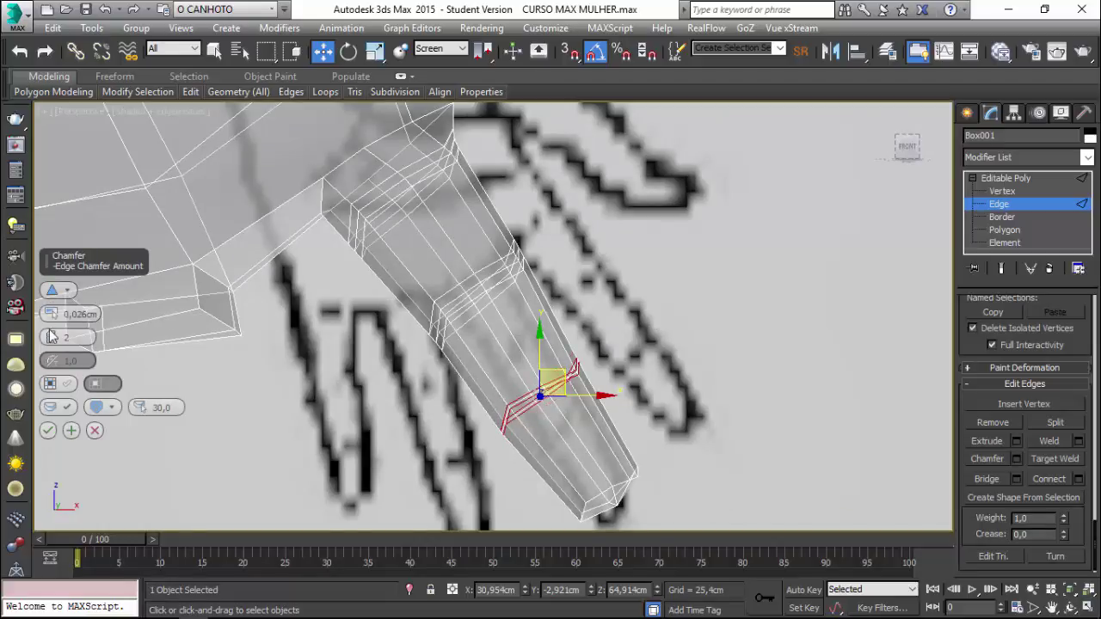
left_click(49, 431)
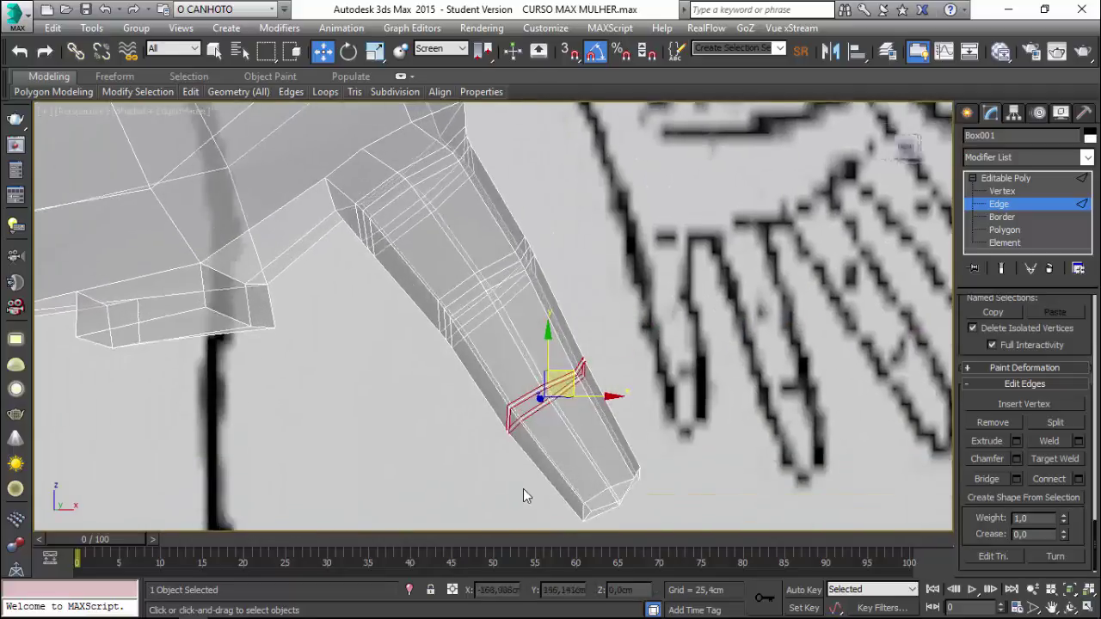
mouse_move(523, 488)
middle_mouse_down("alt")
mouse_move(456, 391)
mouse_move(421, 404)
middle_mouse_up("alt")
scroll(457, 391, "up", 3)
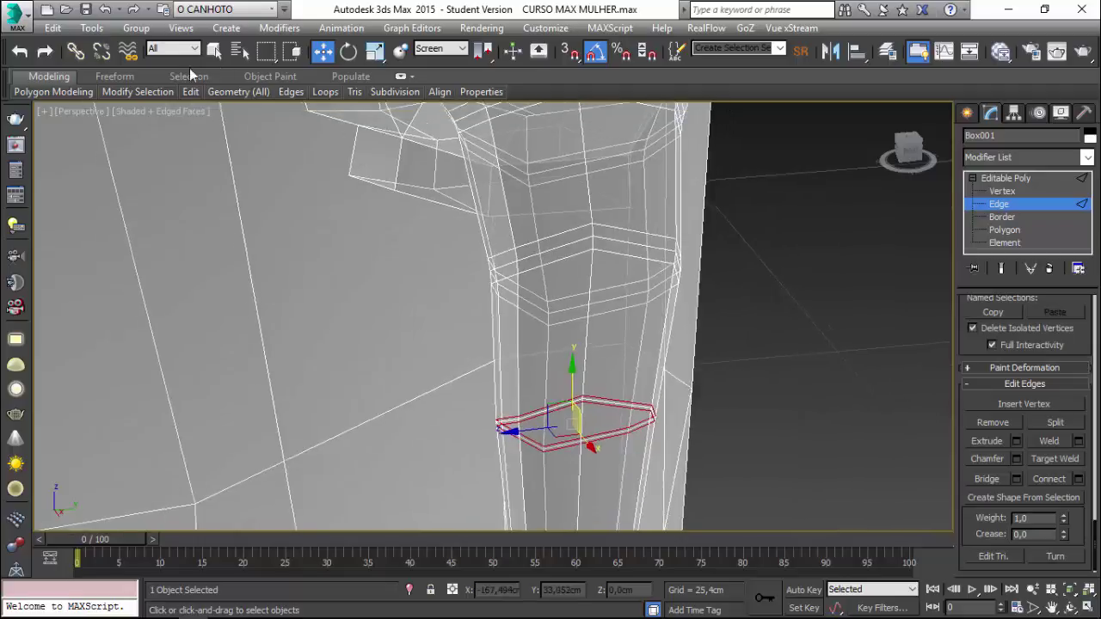
Undo the fingertip chamfer and redo it at 0,116cm
left_click(105, 9)
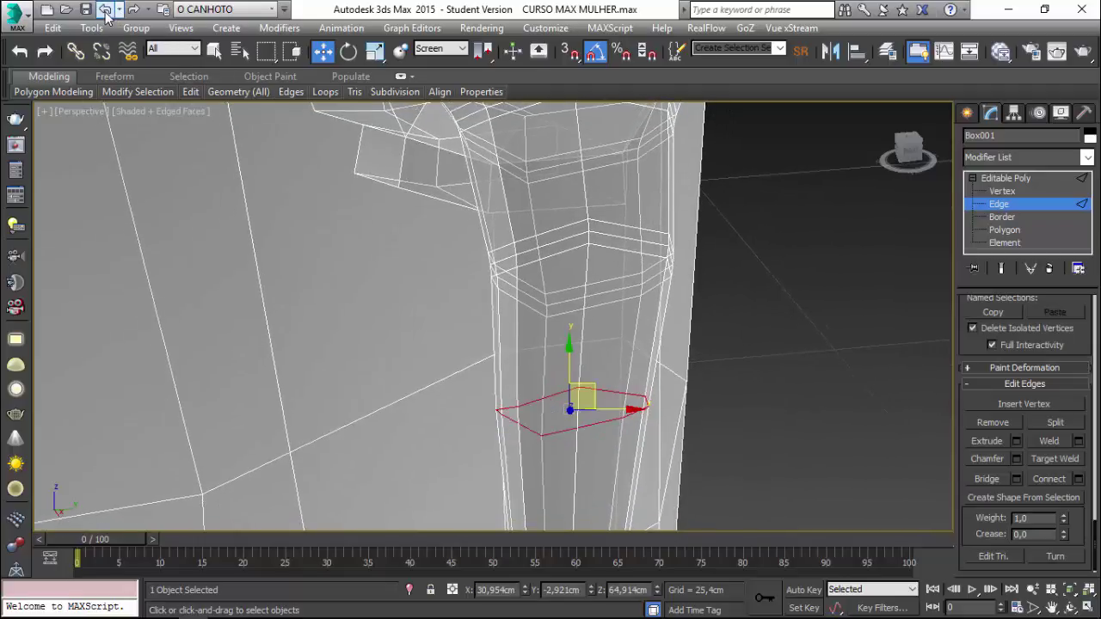
left_click(1015, 460)
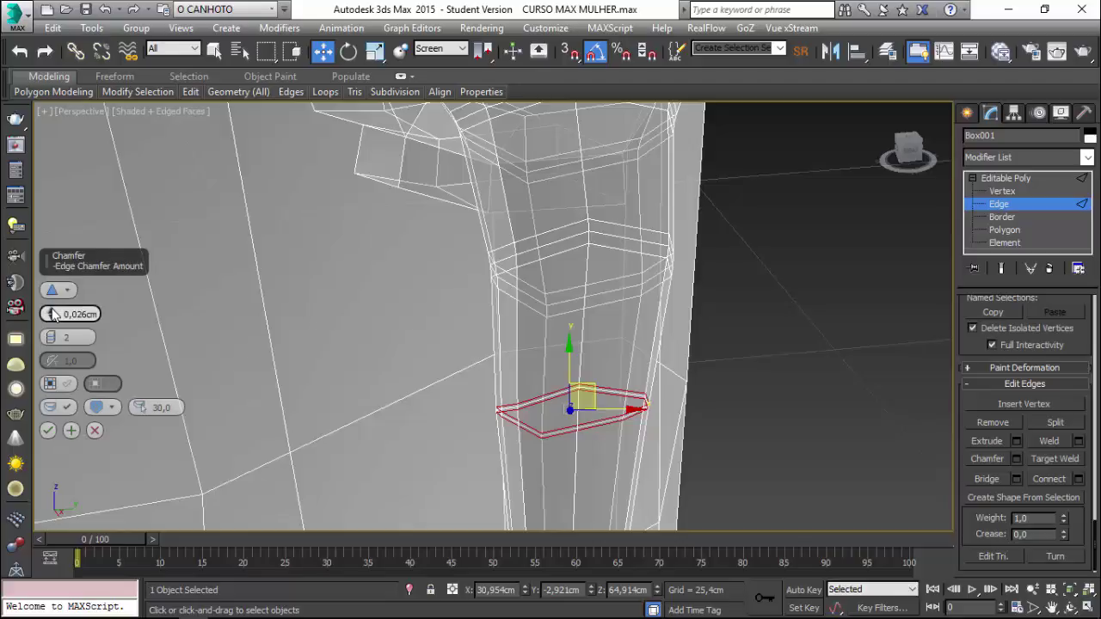
left_click_drag(49, 312, 49, 306)
left_click(48, 431)
mouse_move(312, 348)
middle_mouse_down("alt")
mouse_move(487, 422)
mouse_move(1035, 453)
middle_mouse_up("alt")
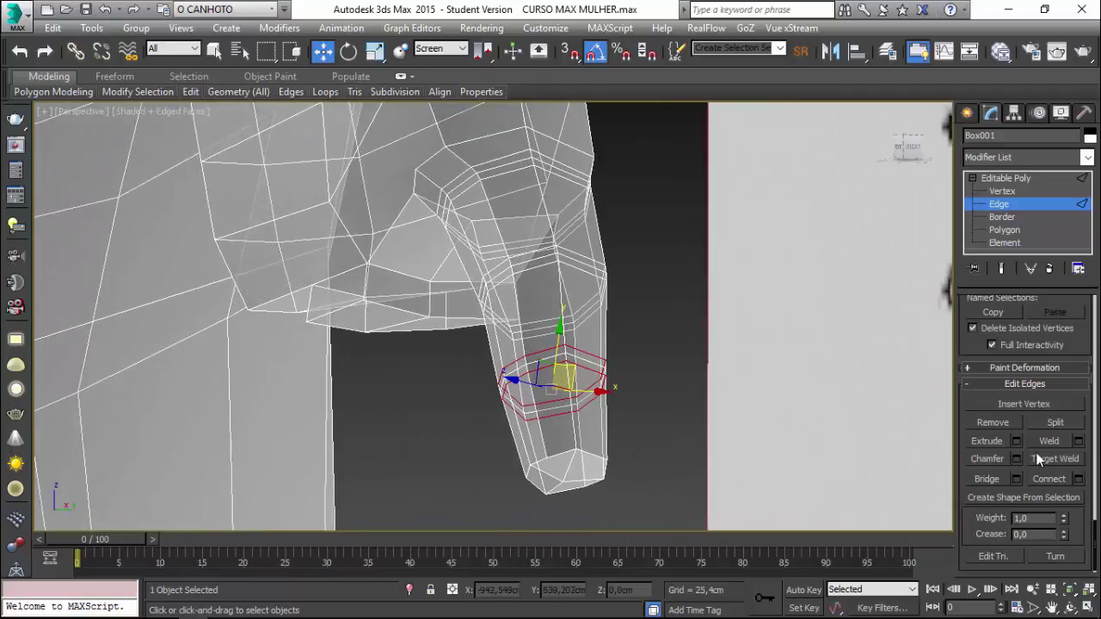
left_click(1005, 230)
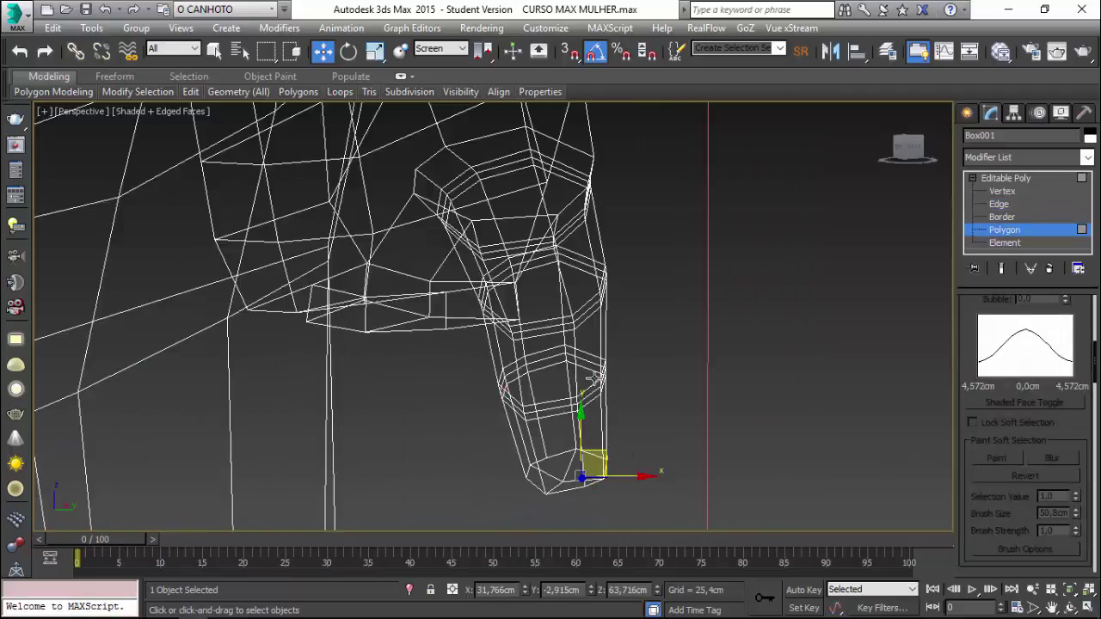
In shaded view at Vertex level, pick a finger vertex and set the reference coordinate system to Local
key("F3")
mouse_move(507, 508)
middle_mouse_down("alt")
mouse_move(454, 367)
mouse_move(553, 343)
mouse_move(499, 352)
middle_mouse_up("alt")
left_click(1002, 190)
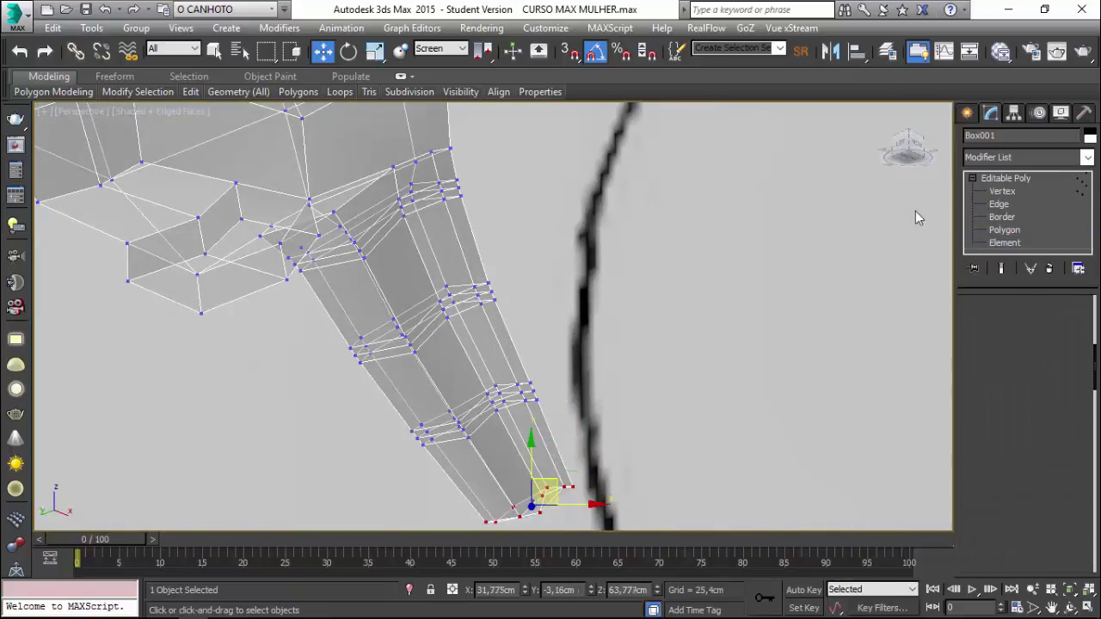
mouse_move(315, 332)
middle_mouse_down("alt")
mouse_move(396, 370)
mouse_move(349, 352)
mouse_move(373, 315)
middle_mouse_up("alt")
left_click(398, 372)
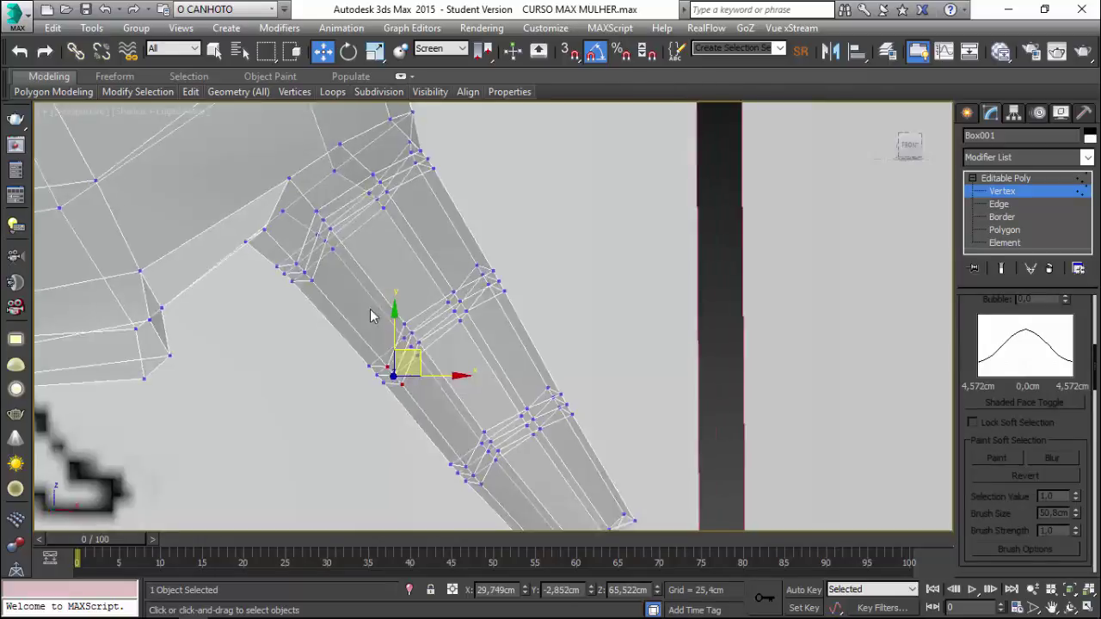
left_click(463, 49)
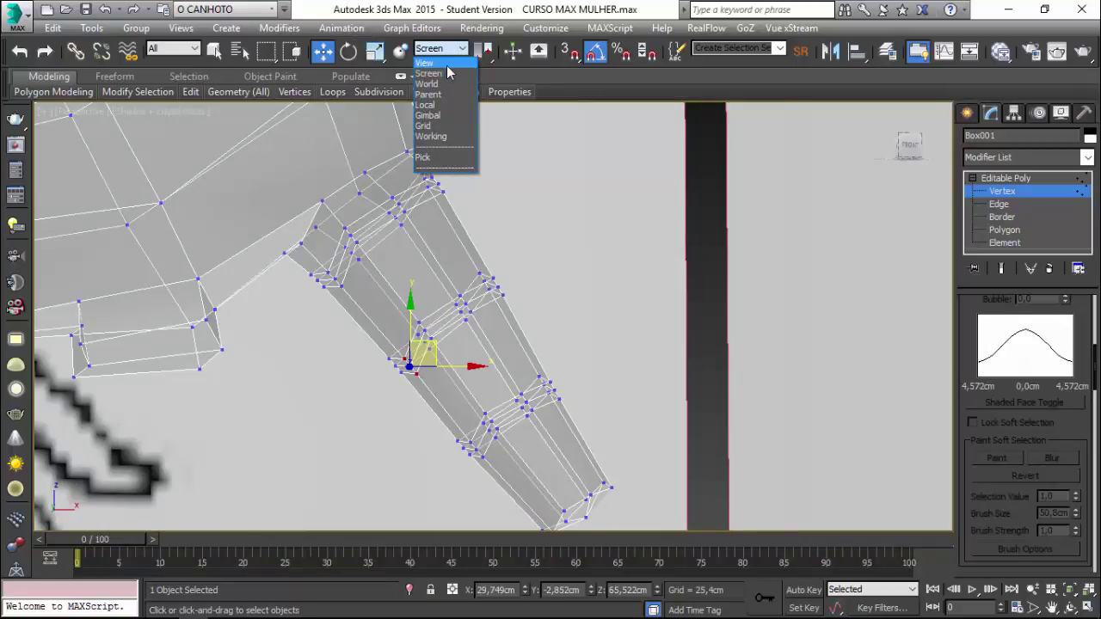
left_click(447, 63)
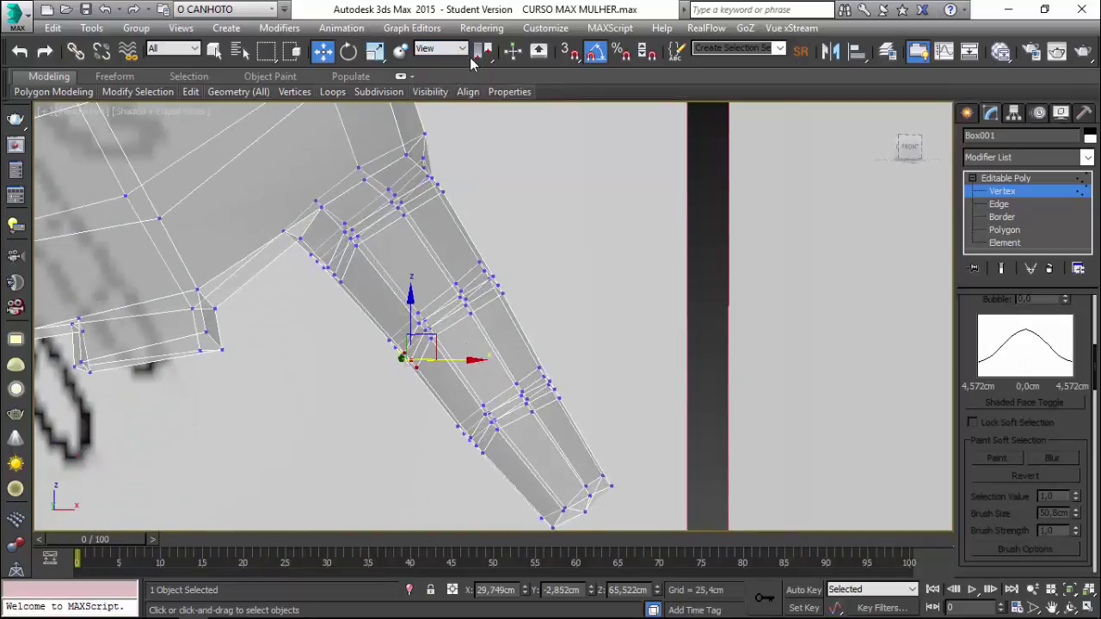
left_click(440, 49)
left_click(445, 104)
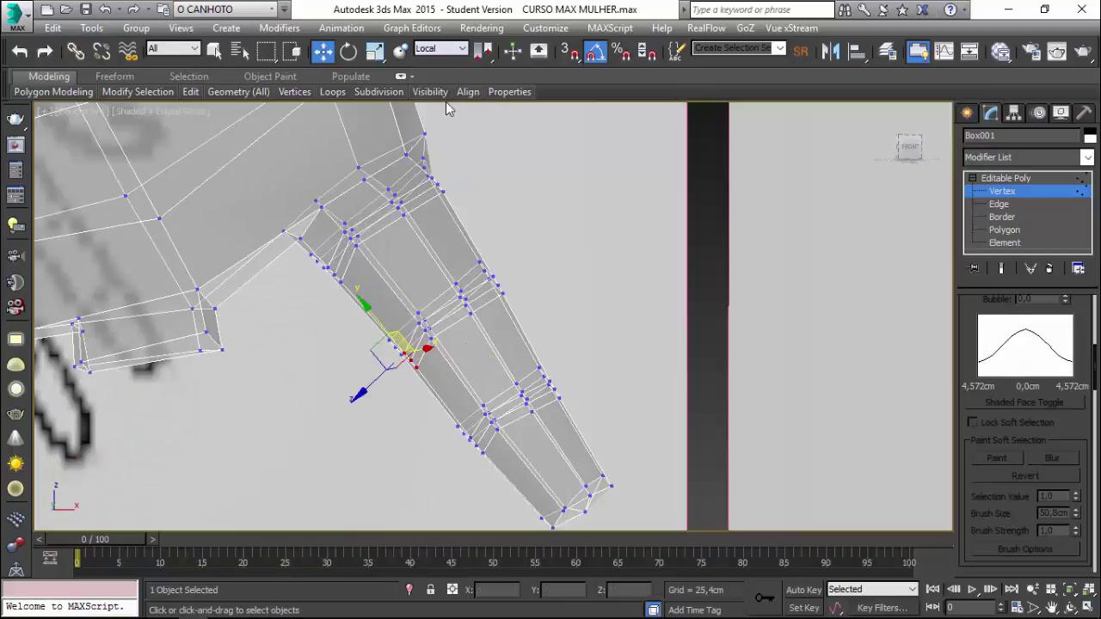
Select two more finger vertices and inspect the finger mesh from closer and wider angles
mouse_move(273, 366)
middle_mouse_down("alt")
mouse_move(329, 372)
mouse_move(316, 285)
middle_mouse_up("alt")
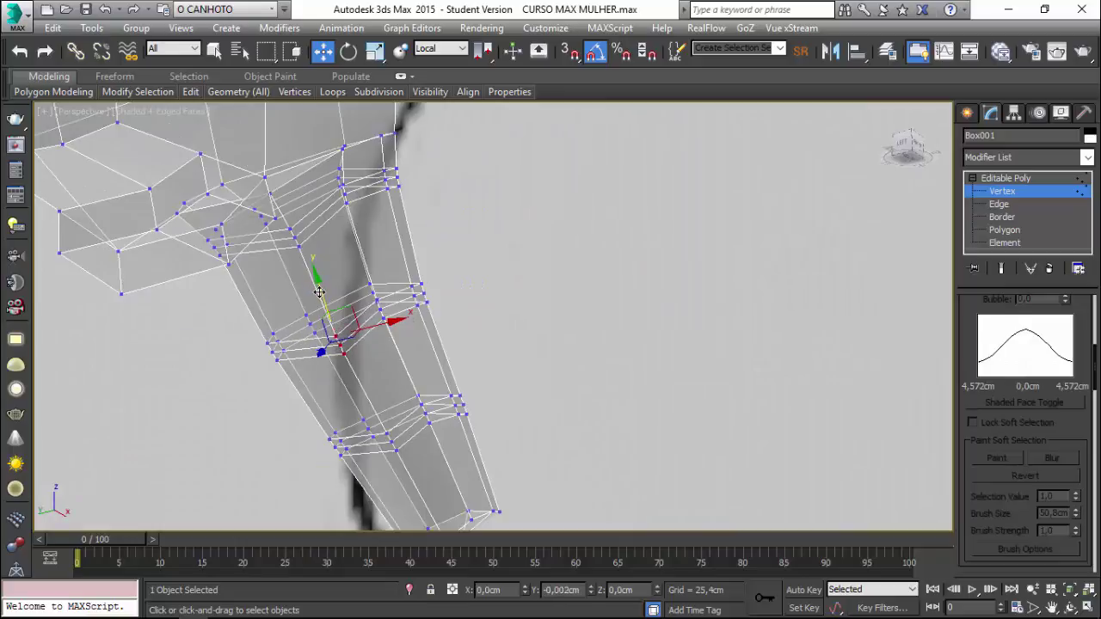
left_click(341, 358)
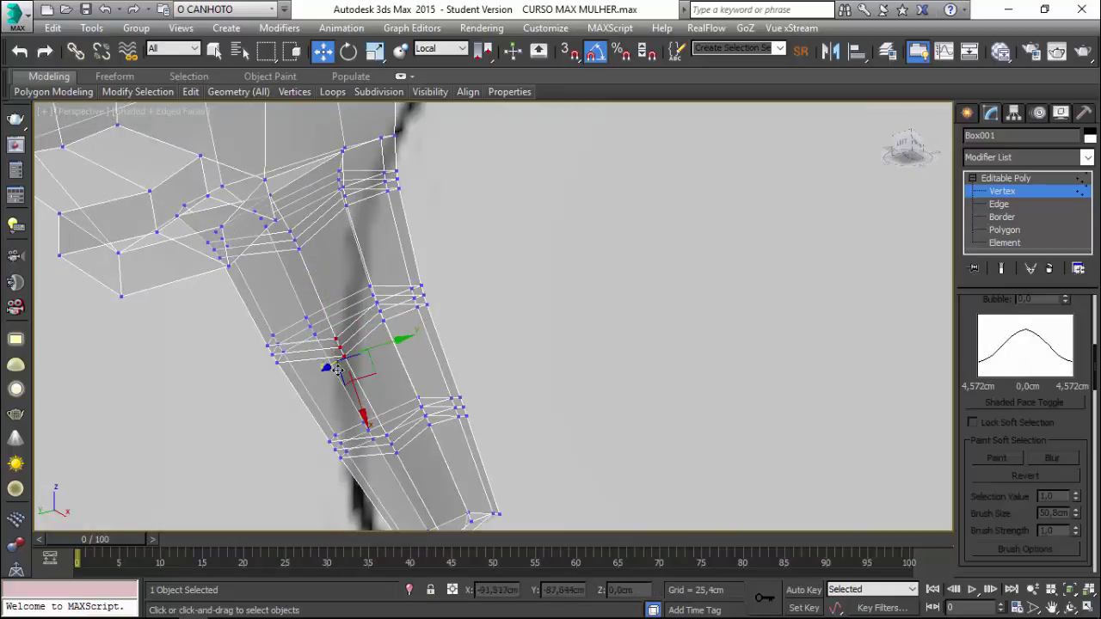
left_click(333, 334, "ctrl")
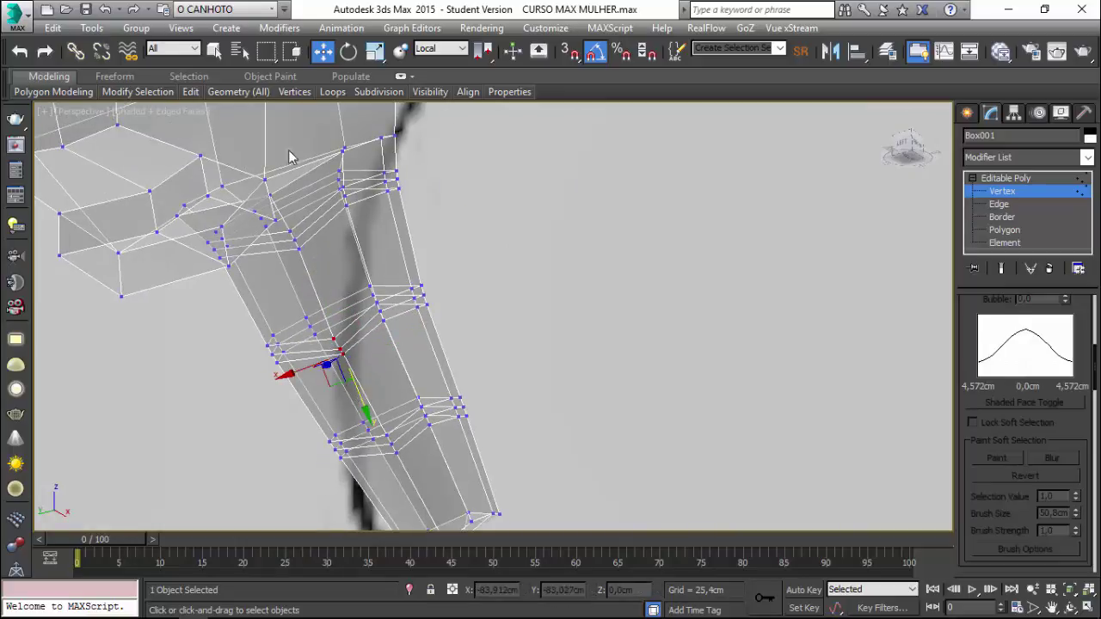
scroll(462, 399, "up", 3)
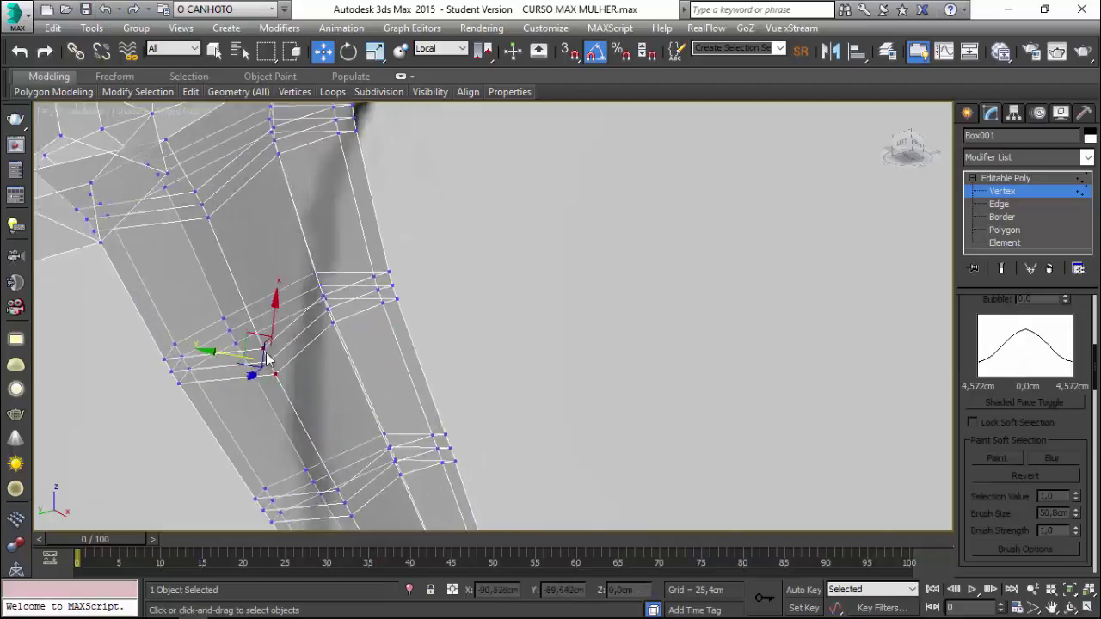
mouse_move(462, 399)
middle_mouse_down("alt")
mouse_move(417, 378)
mouse_move(465, 280)
middle_mouse_up("alt")
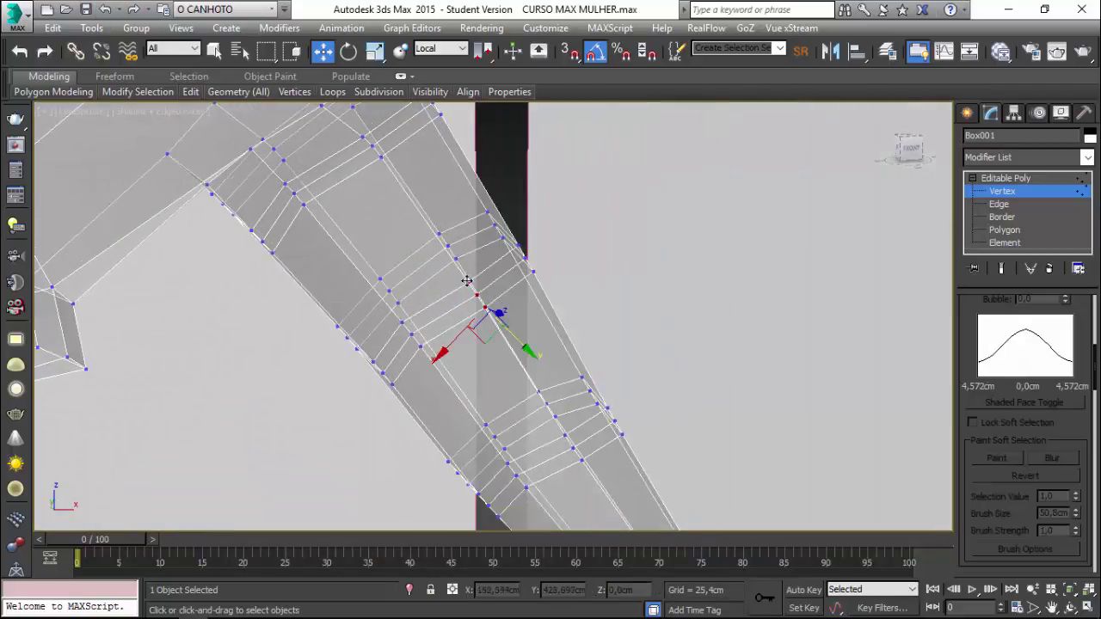
scroll(491, 390, "down", 3)
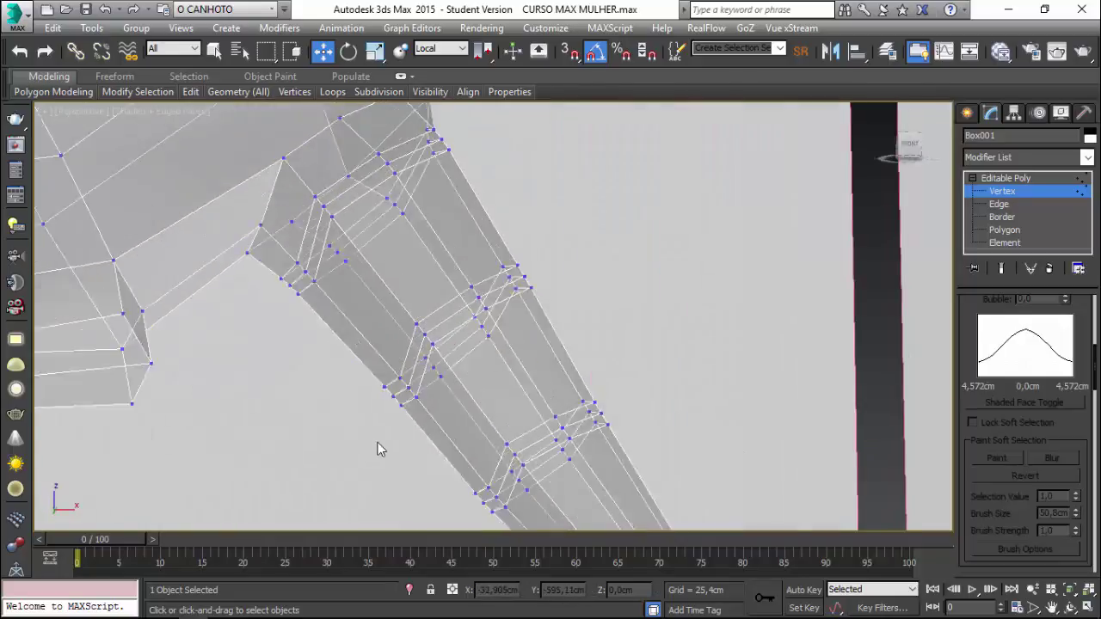
middle_click_drag(378, 450, 283, 347, "alt")
scroll(277, 346, "down", 2)
scroll(277, 342, "up", 10)
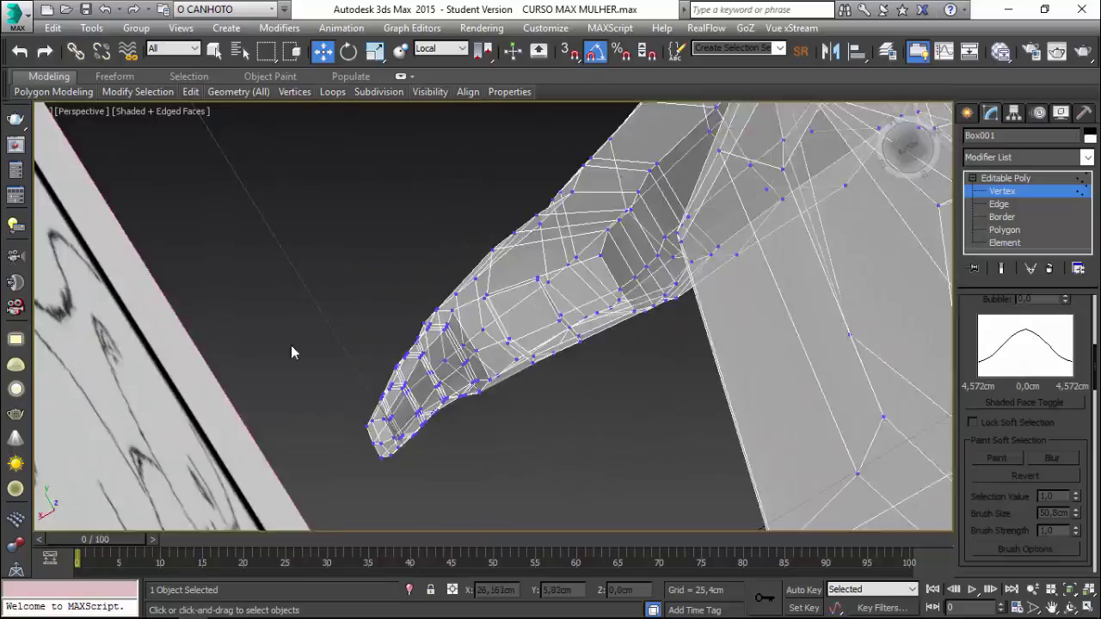
middle_click_drag(267, 335, 345, 407, "alt")
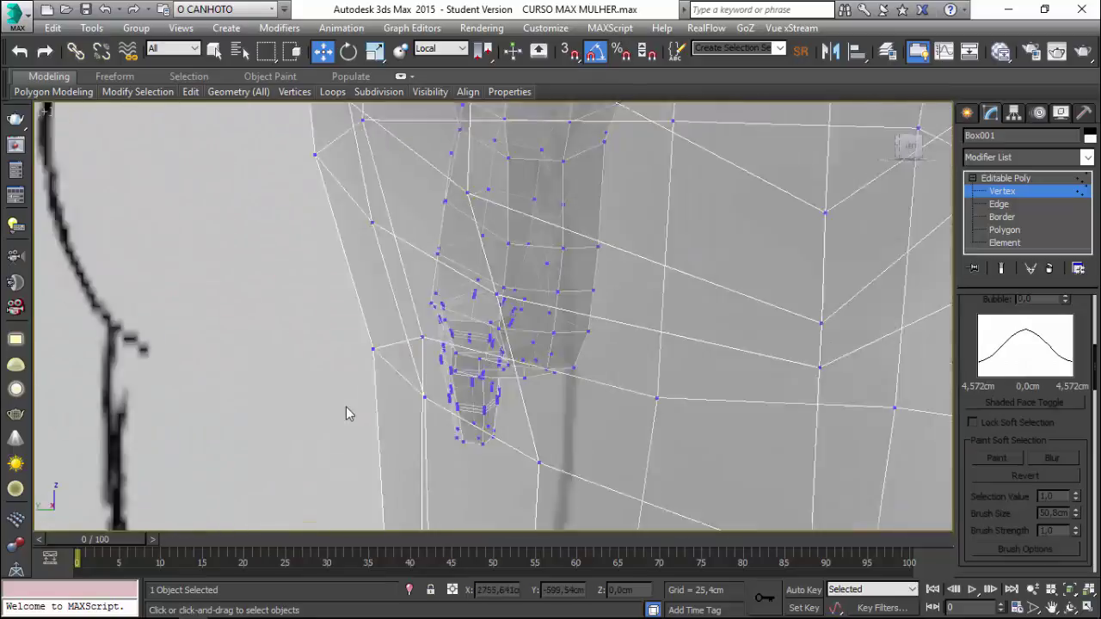
scroll(345, 399, "down", 3)
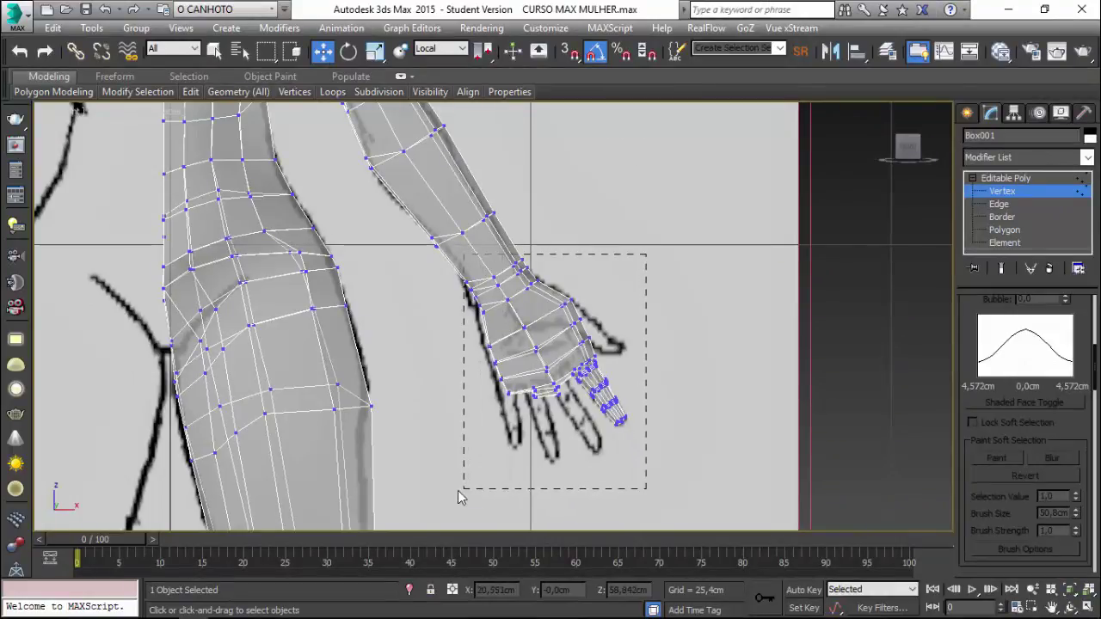
Marquee-select the hand vertices, activate Select and Scale, and check them from the Left and Right views
left_click_drag(459, 491, 460, 492)
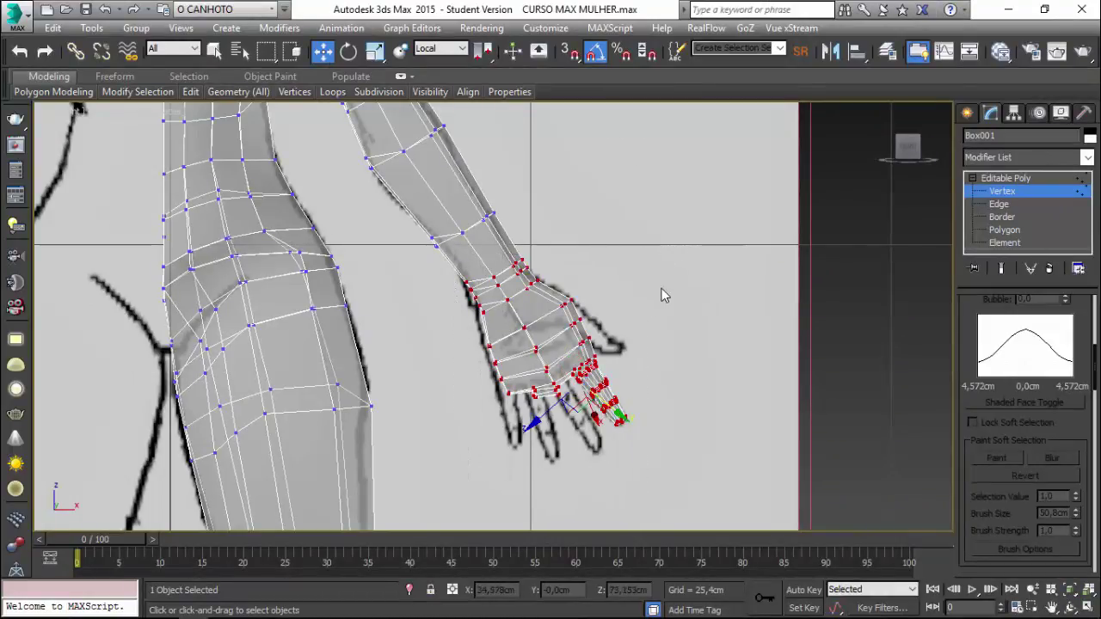
key("l")
scroll(661, 295, "up", 2)
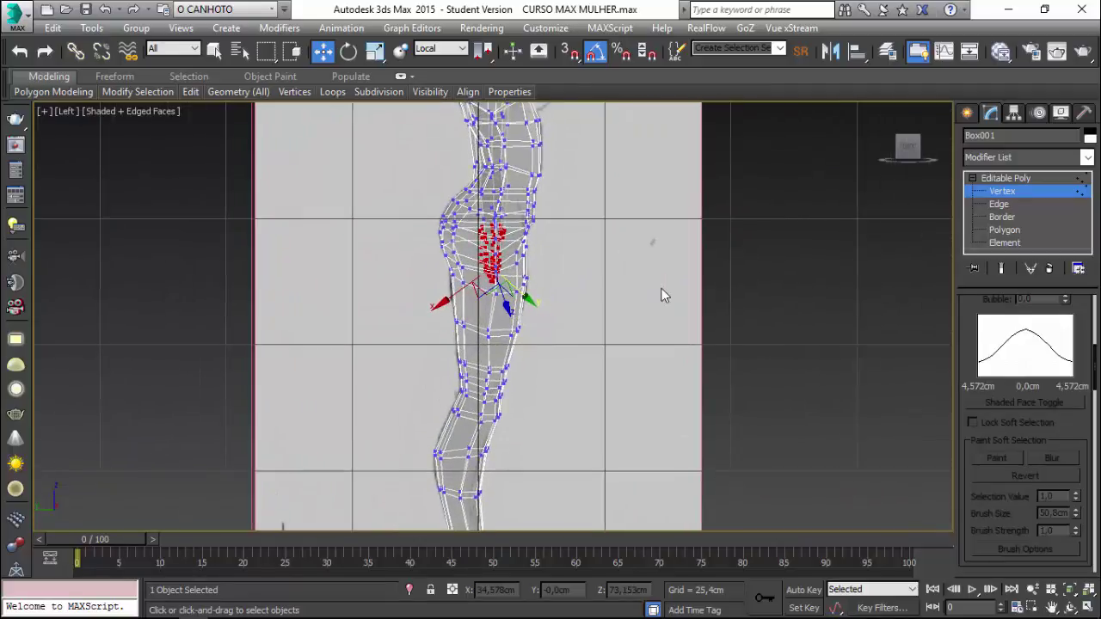
key("r")
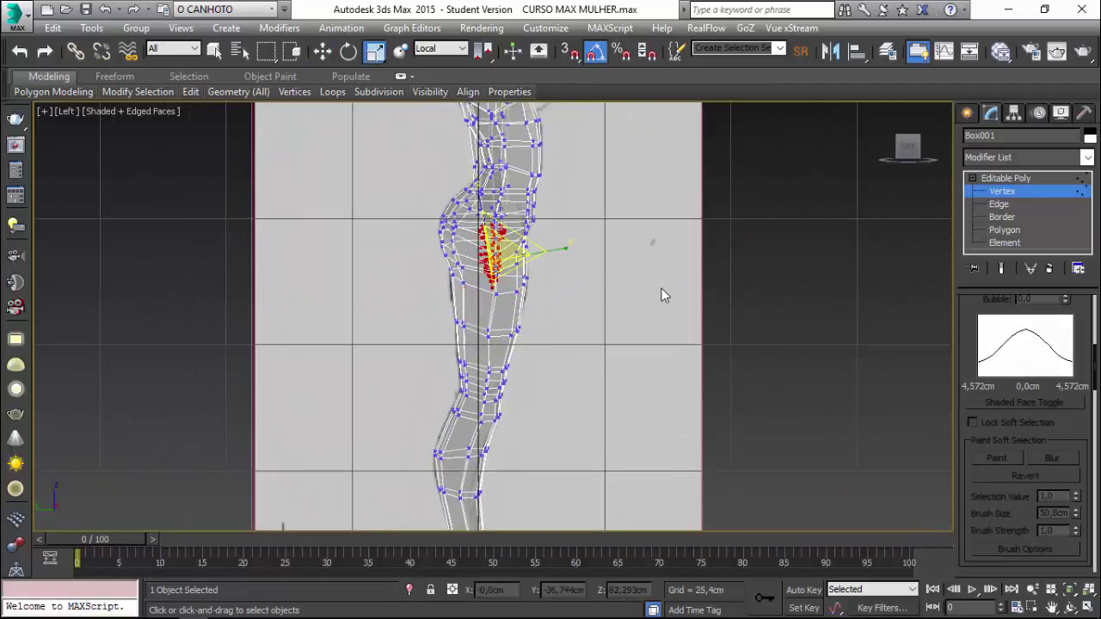
left_click(69, 112)
left_click(110, 297)
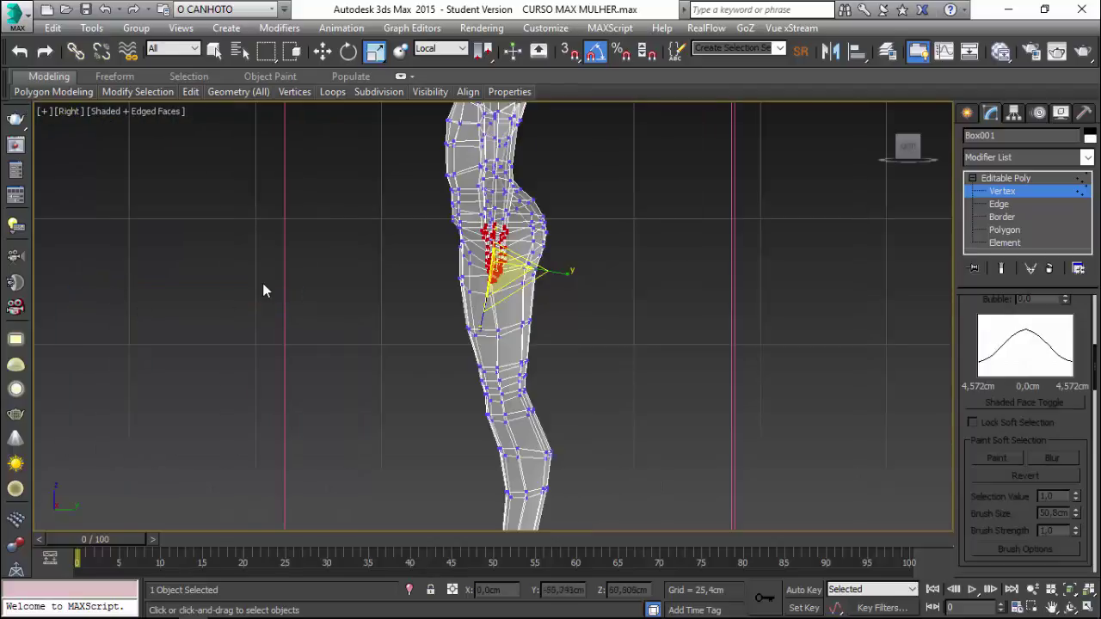
key("p")
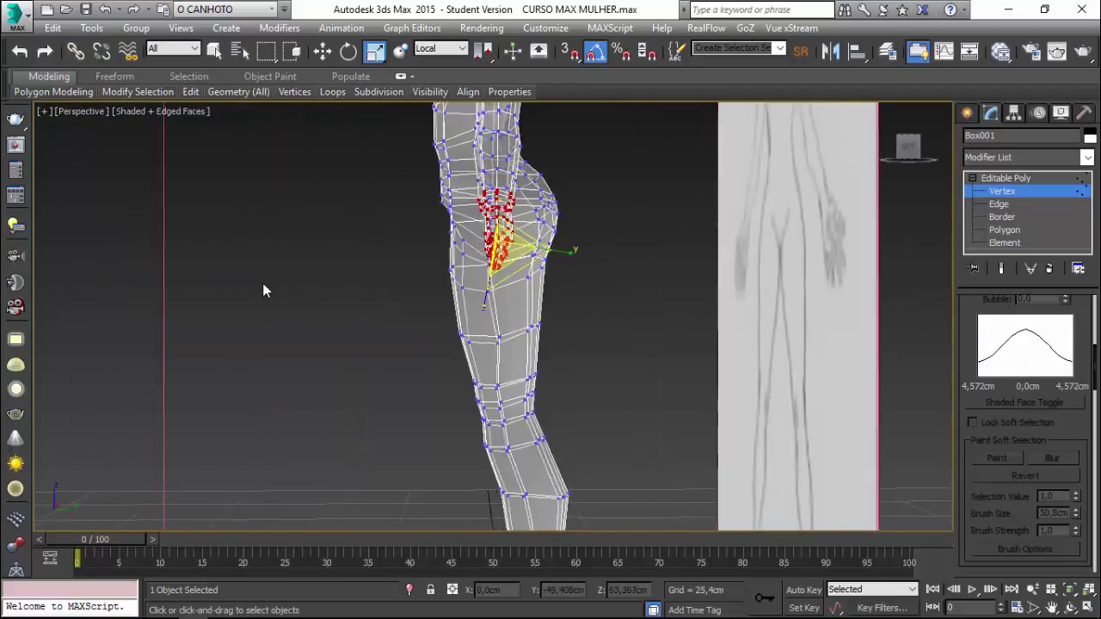
In Perspective, scale the selected vertices along Y to roughly 90 percent, then clear the selection
mouse_move(262, 283)
middle_mouse_down("alt")
mouse_move(376, 261)
mouse_move(443, 226)
mouse_move(474, 327)
middle_mouse_up("alt")
scroll(378, 262, "up", 3)
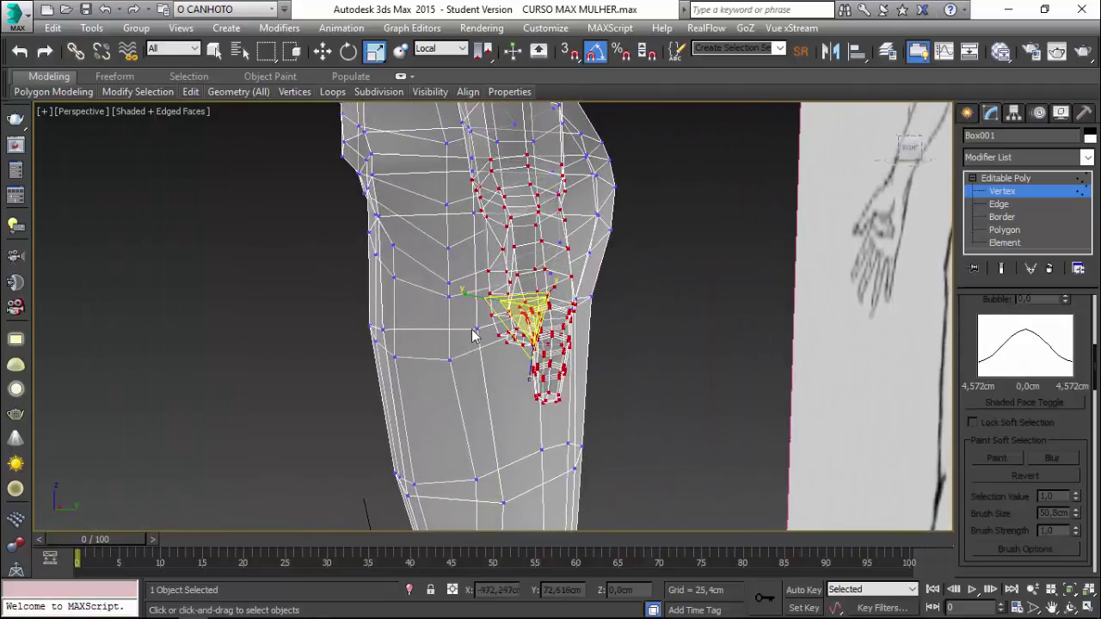
left_click_drag(465, 294, 476, 297)
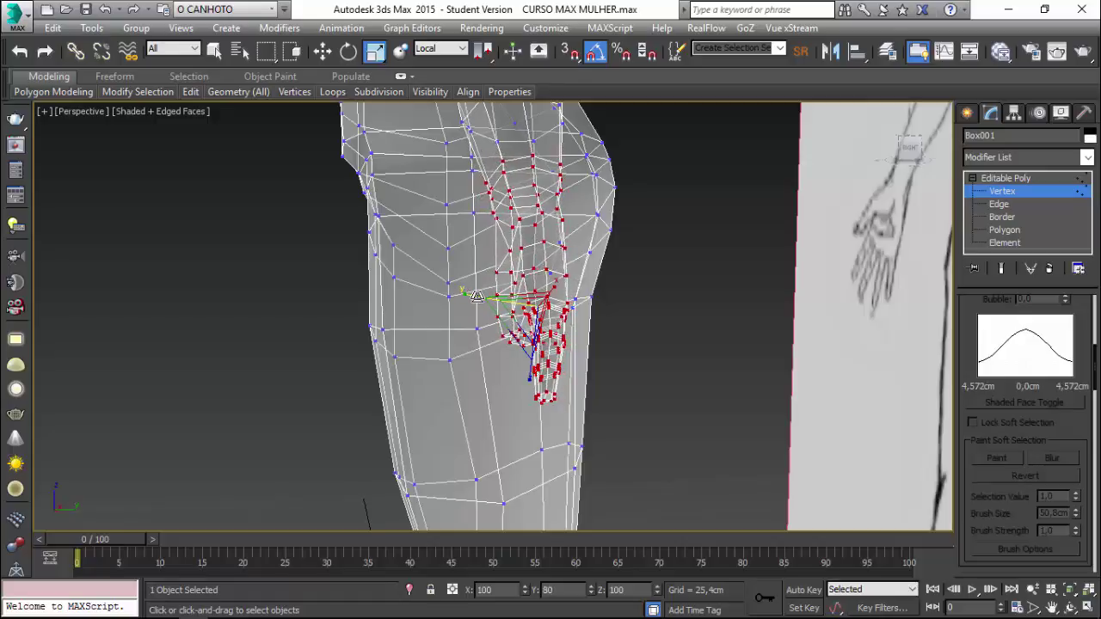
mouse_move(414, 309)
middle_mouse_down("alt")
mouse_move(335, 269)
mouse_move(559, 293)
middle_mouse_up("alt")
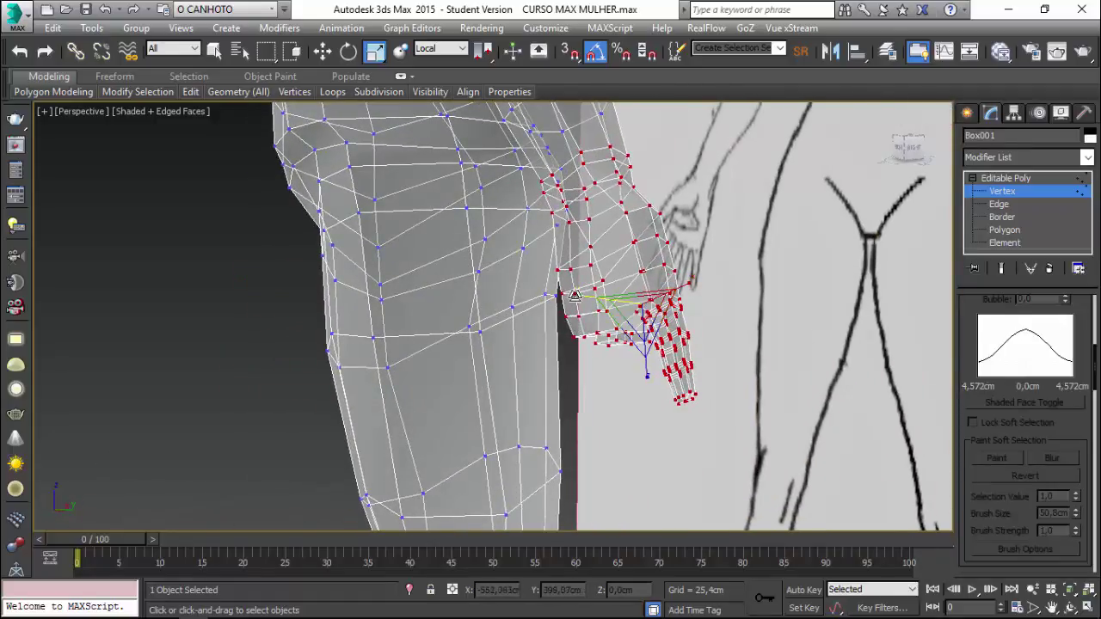
left_click_drag(576, 294, 581, 298)
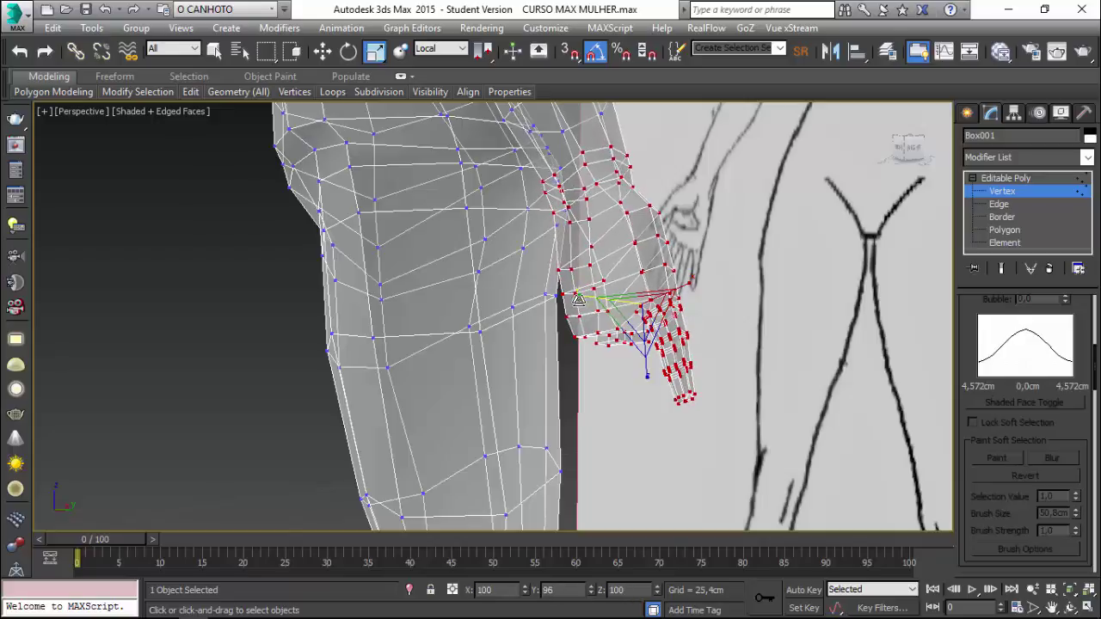
mouse_move(581, 297)
middle_mouse_down("alt")
mouse_move(290, 288)
mouse_move(403, 312)
mouse_move(886, 239)
middle_mouse_up("alt")
left_click(287, 285)
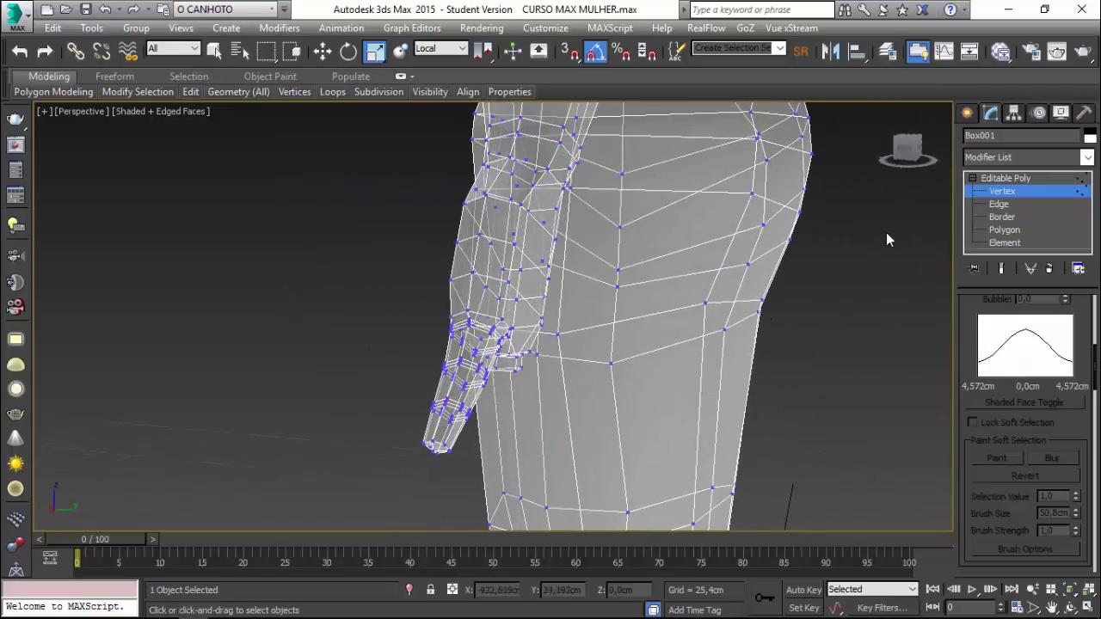
At Polygon level, select the fingertip polygon and grow it to all 76 finger polygons
left_click(984, 191)
left_click(1004, 230)
mouse_move(602, 344)
middle_mouse_down("alt")
mouse_move(418, 420)
mouse_move(503, 398)
middle_mouse_up("alt")
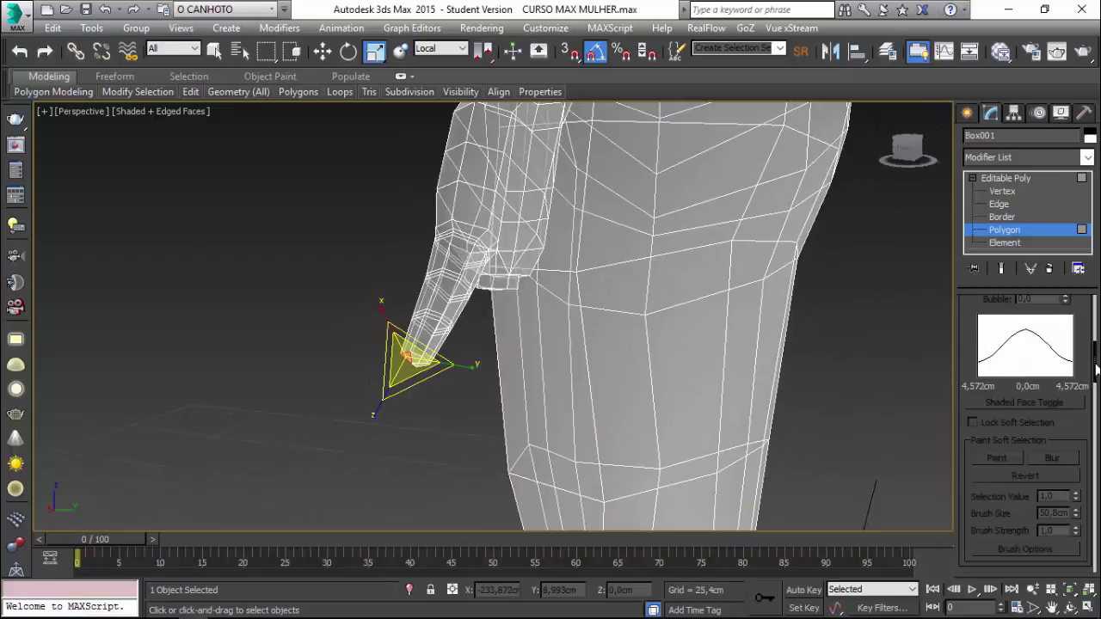
left_click_drag(1094, 368, 1095, 318)
left_click(1056, 392)
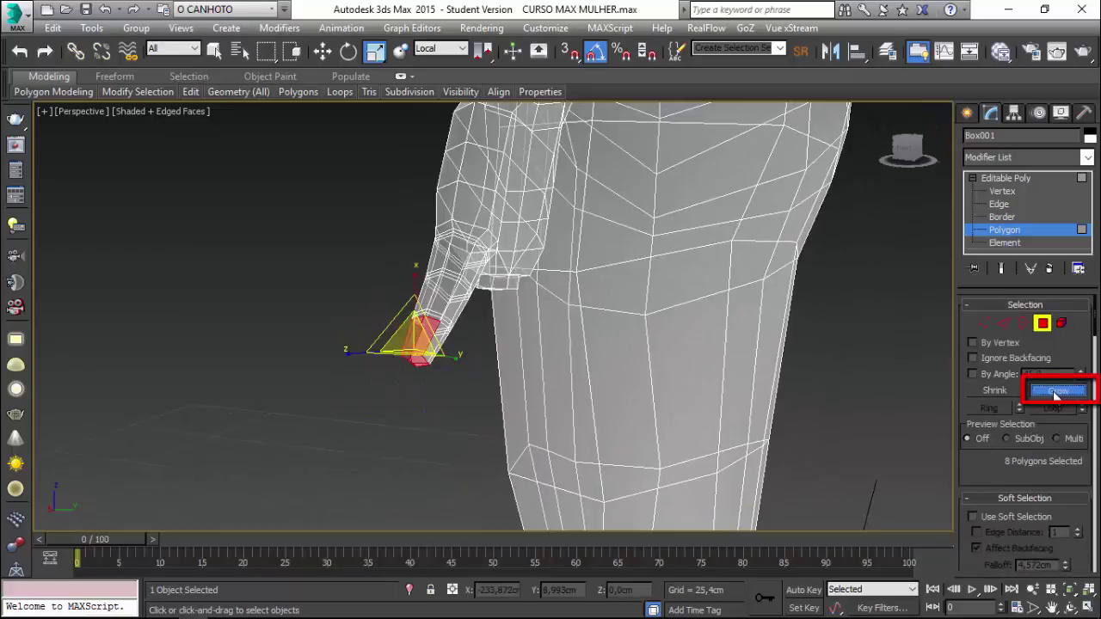
left_click(1056, 392)
left_click(1056, 392)
left_click(1056, 392)
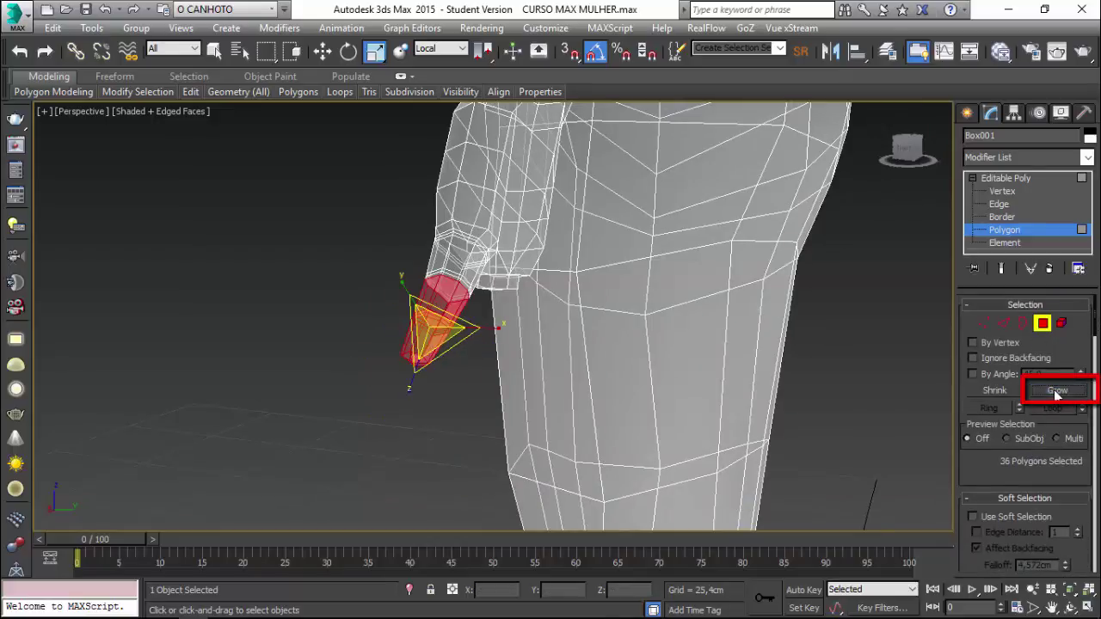
left_click(1056, 392)
left_click(1056, 392)
left_click(1056, 392)
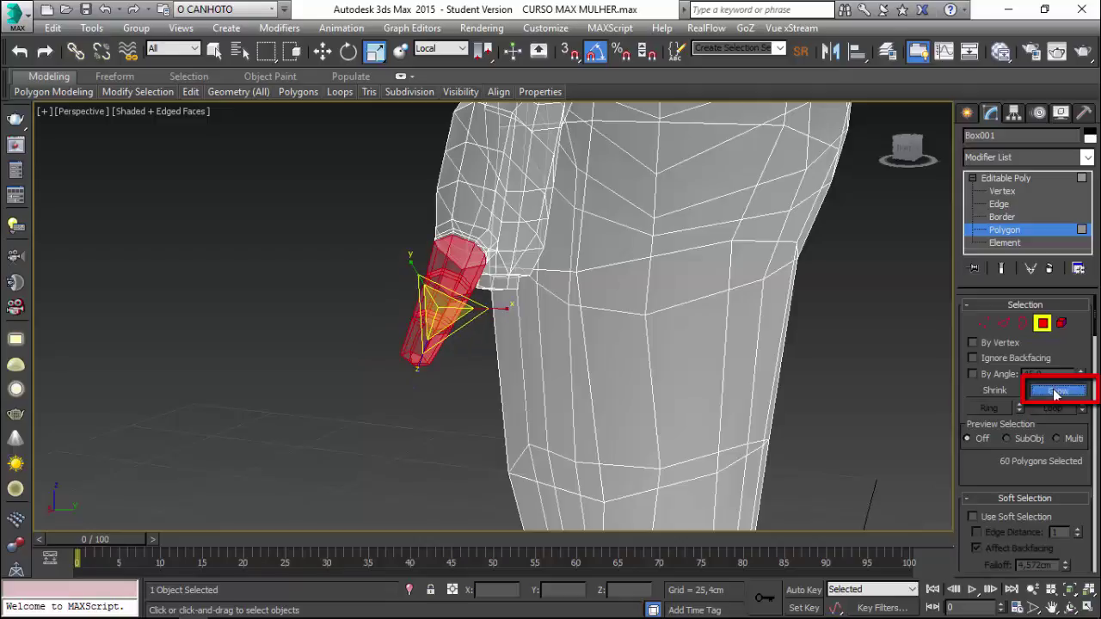
left_click(1056, 393)
left_click(1055, 392)
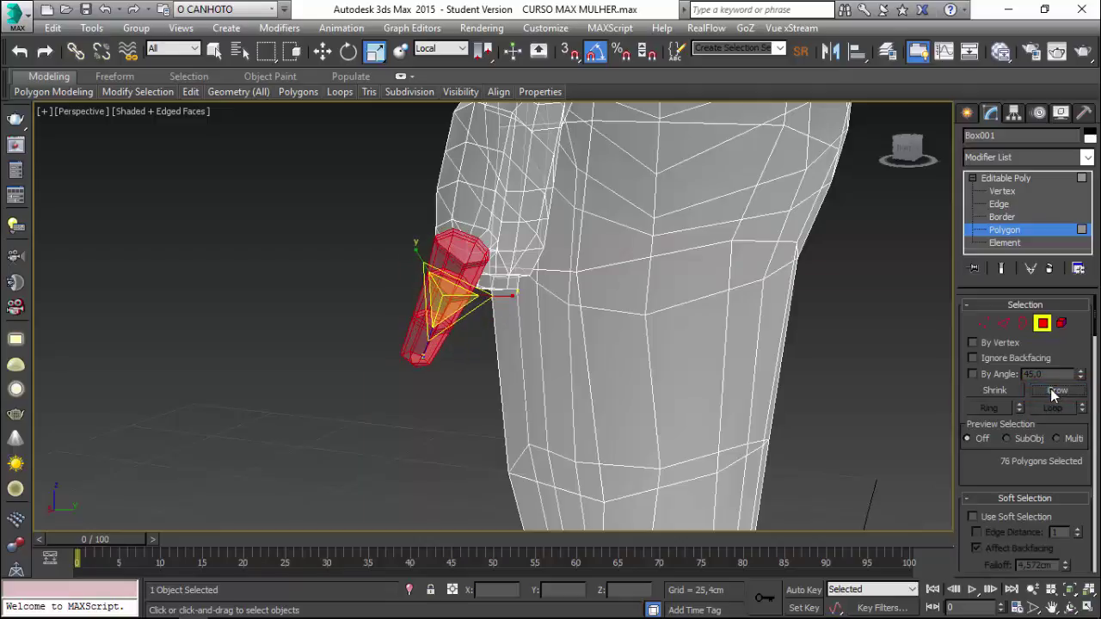
Switch to the Front view, activate Move, and zoom in on the selected finger
mouse_move(602, 290)
middle_mouse_down("alt")
mouse_move(585, 295)
mouse_move(609, 297)
mouse_move(590, 300)
mouse_move(569, 242)
middle_mouse_up("alt")
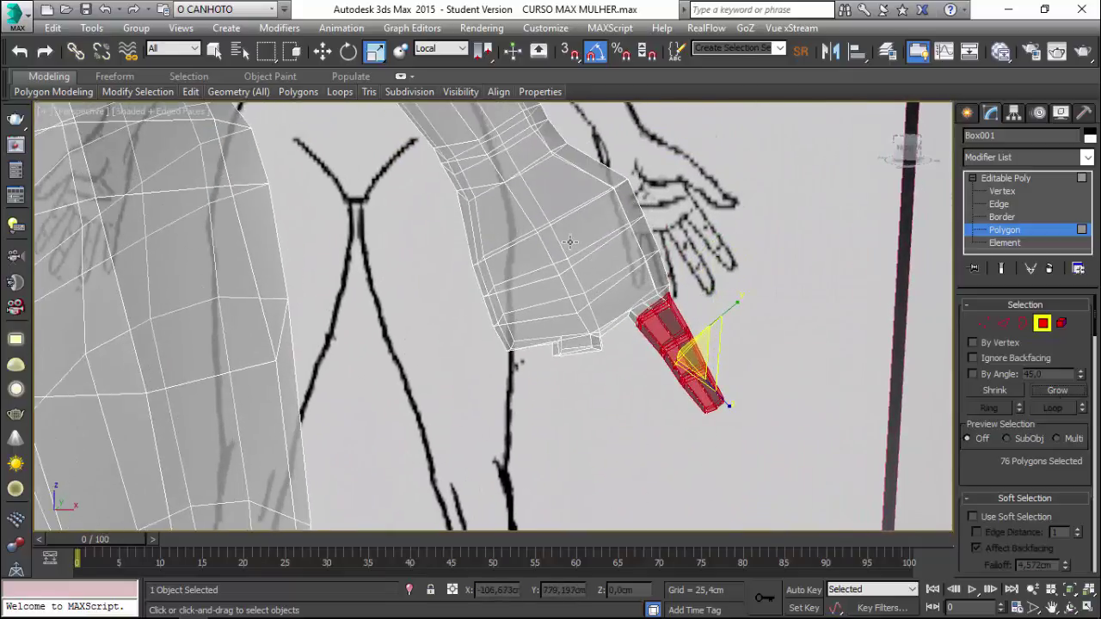
key("f")
scroll(568, 361, "up", 1)
scroll(567, 361, "up", 2)
scroll(568, 361, "up", 1)
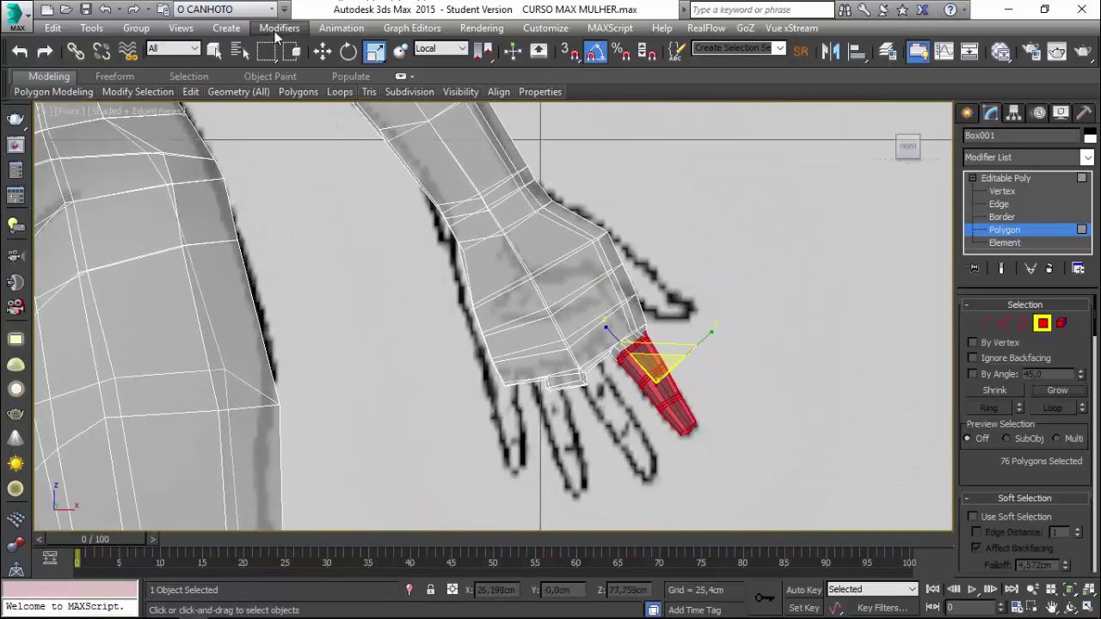
left_click(323, 51)
scroll(621, 400, "up", 1)
middle_click_drag(621, 400, 582, 388)
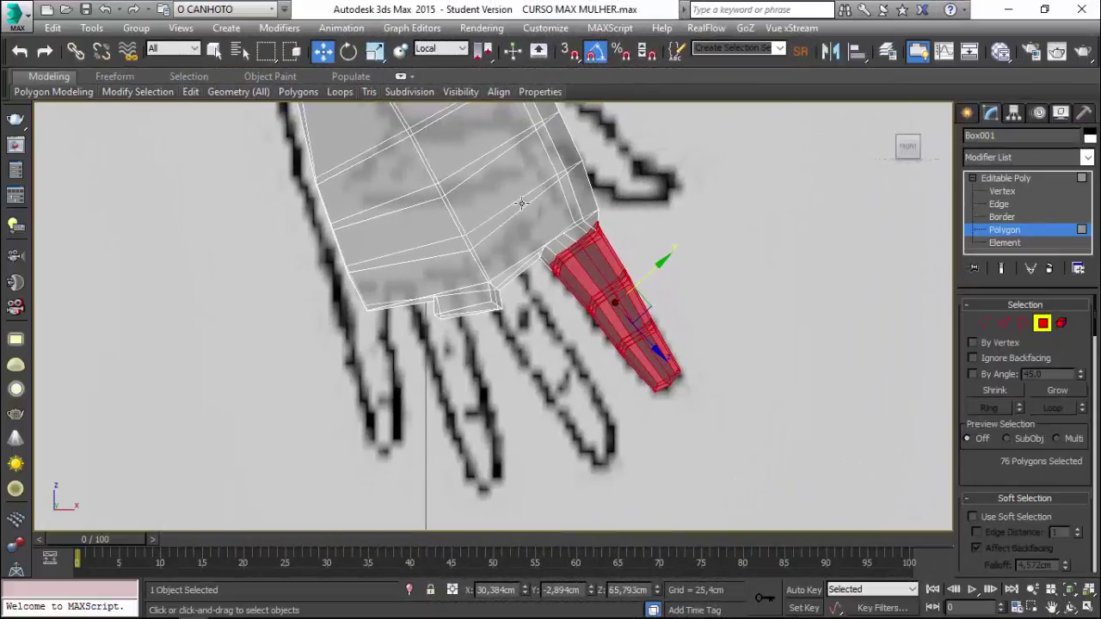
scroll(642, 275, "up", 2)
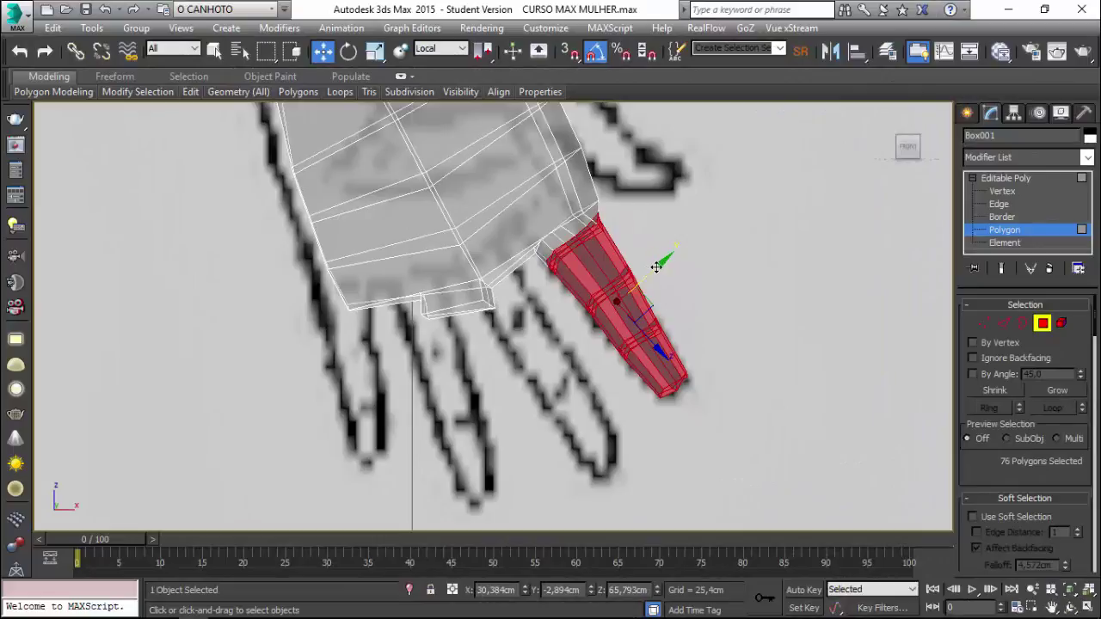
Shift-drag the finger polygons and clone them to a new object named 'anular'
left_click_drag(655, 266, 601, 316)
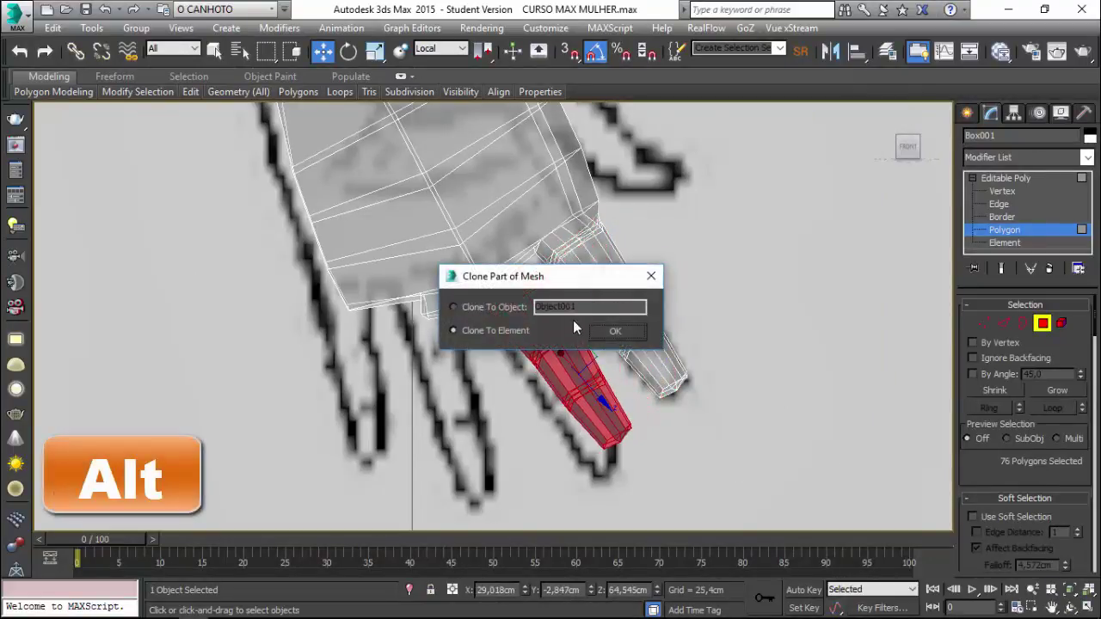
left_click(454, 308)
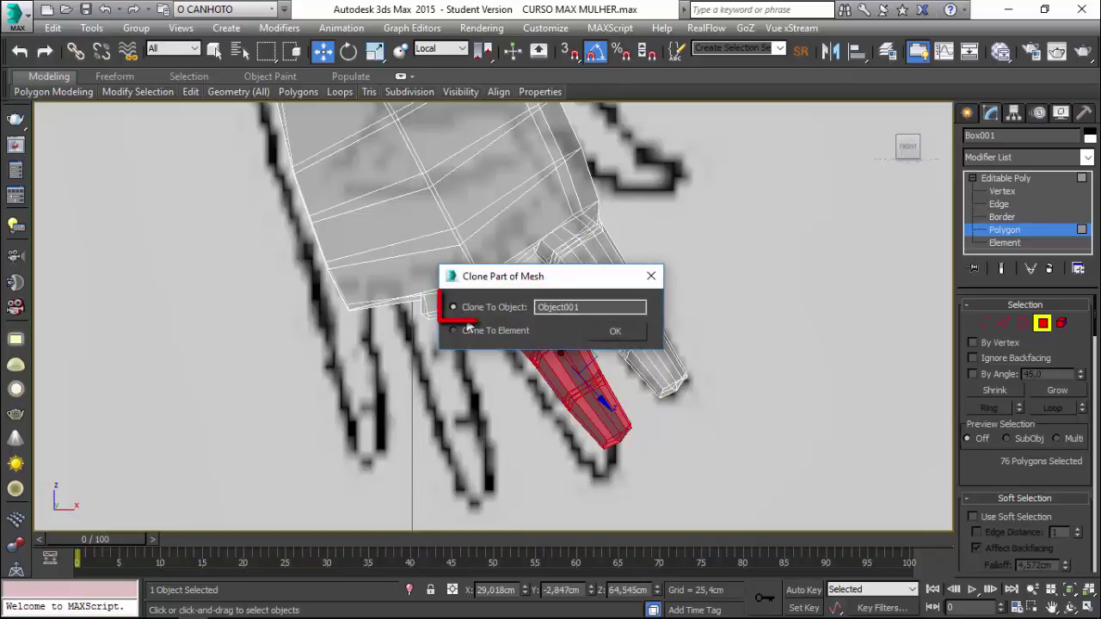
left_click_drag(588, 307, 505, 308)
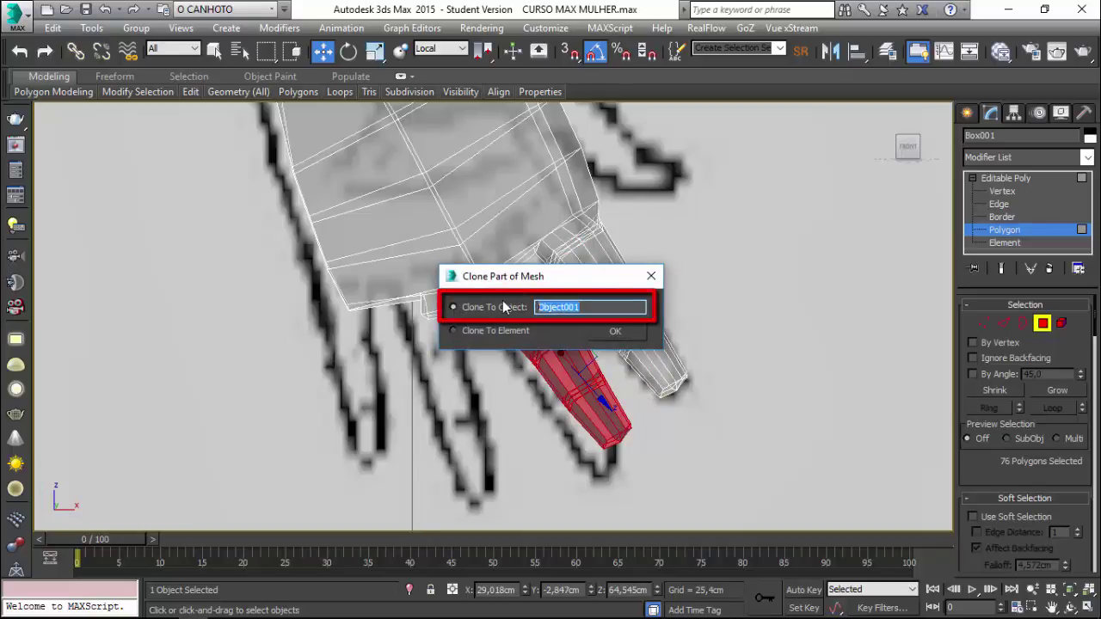
key("BackSpace")
type("a")
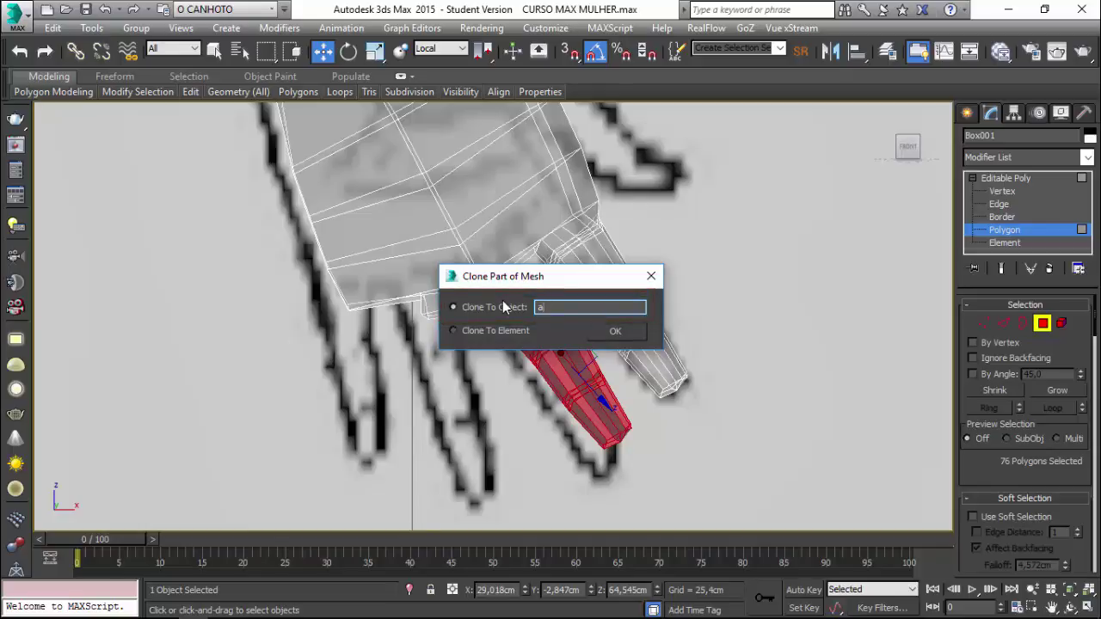
type("nul")
type("ar")
left_click(617, 333)
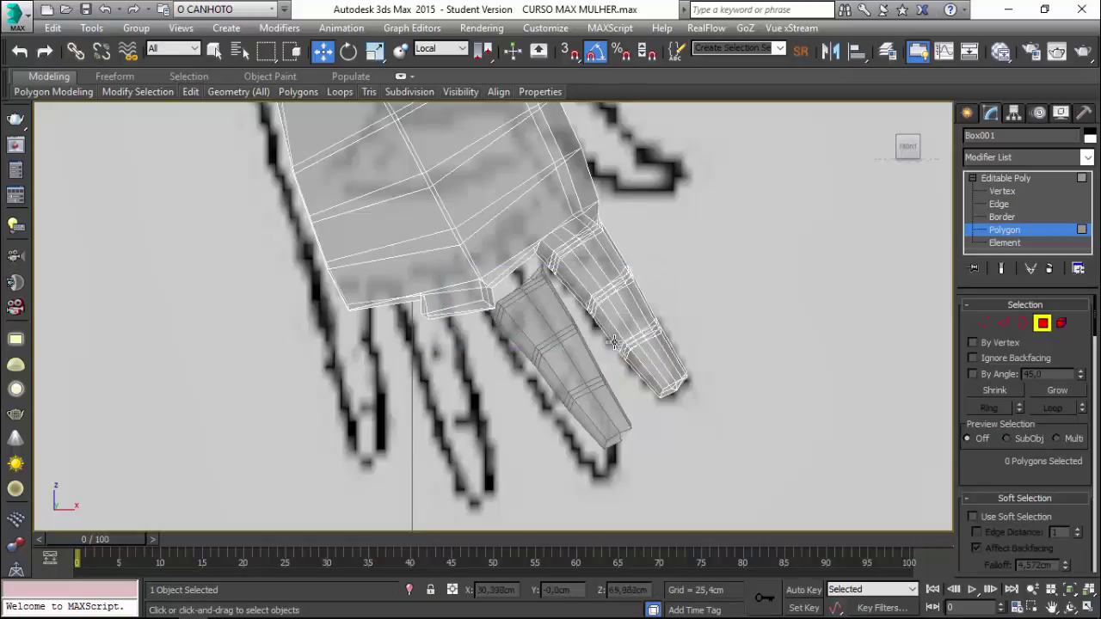
Leave Polygon level and select the 'anular' finger object with the Move tool active
left_click(1041, 323)
left_click(566, 333)
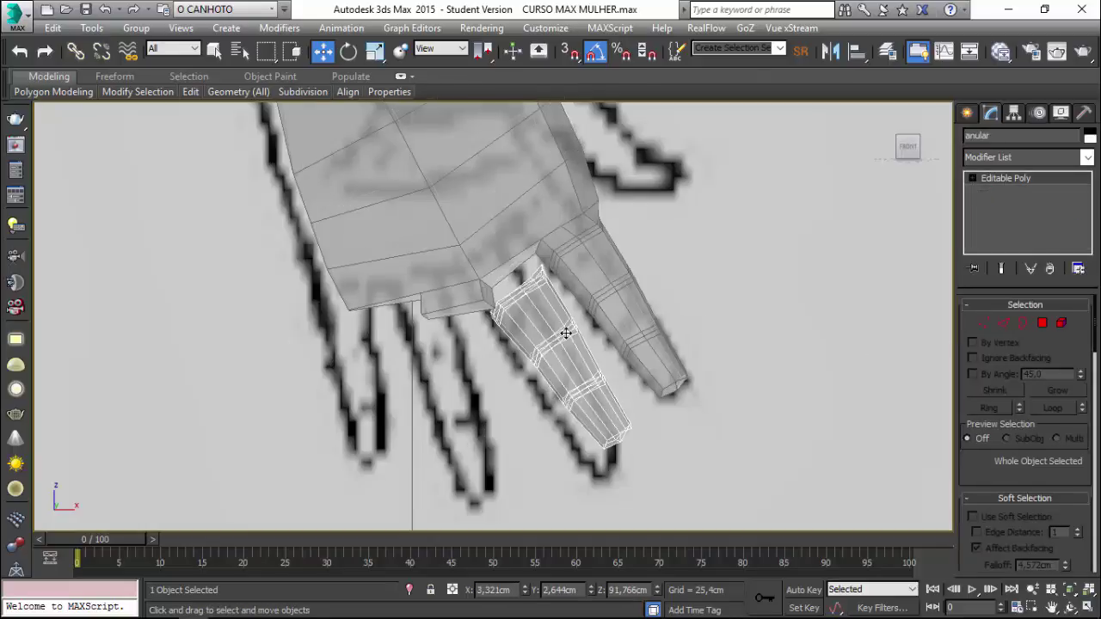
left_click(567, 265)
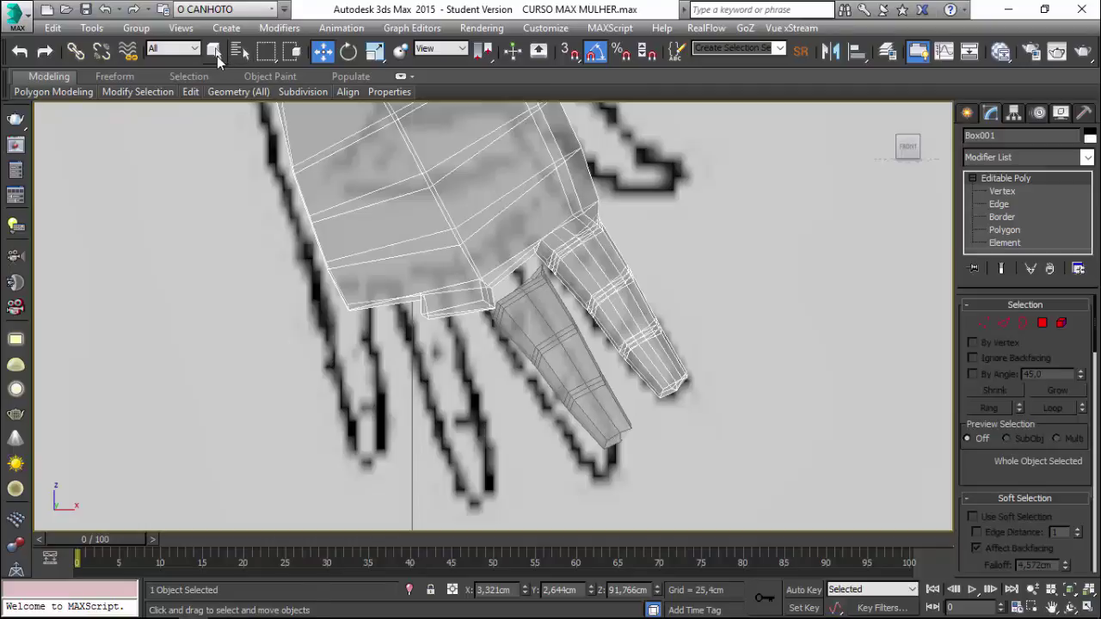
left_click(215, 53)
left_click(560, 348)
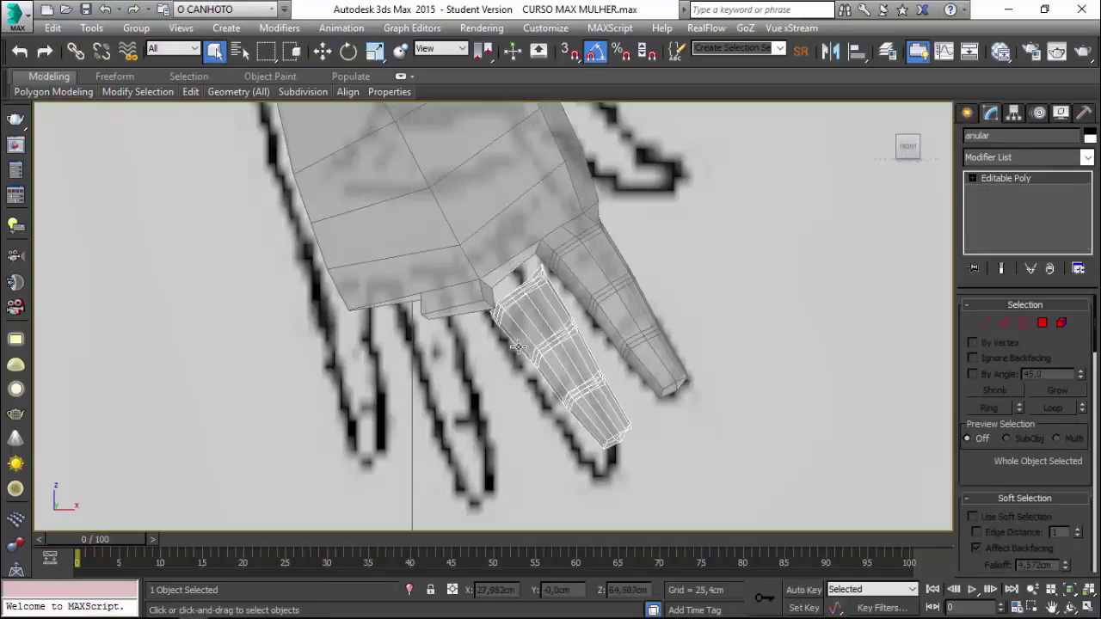
scroll(548, 385, "up", 2)
scroll(548, 385, "down", 2)
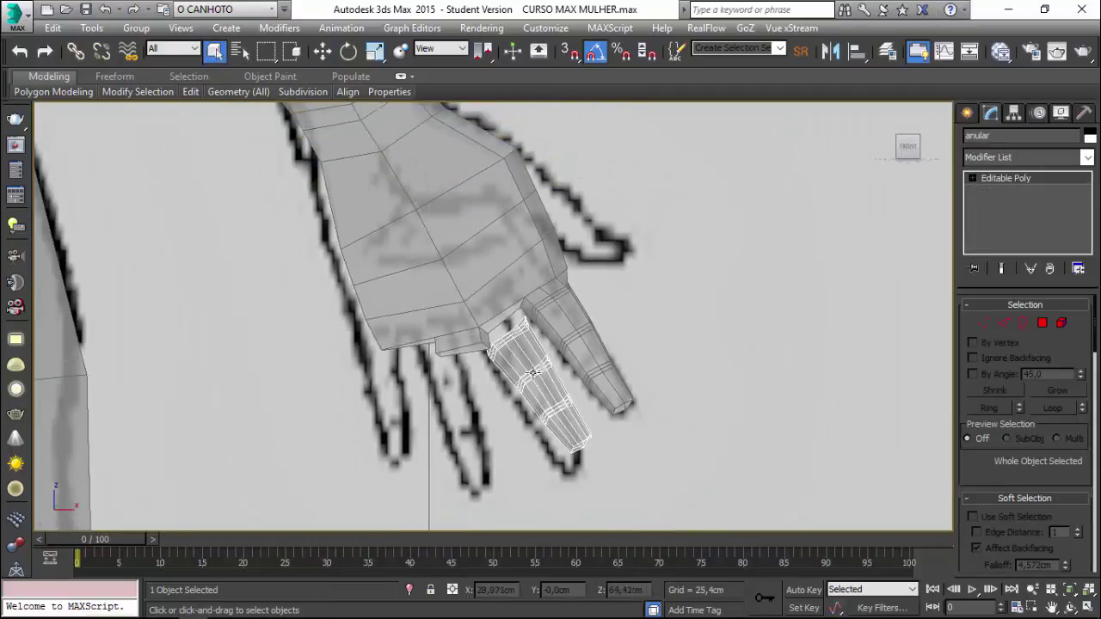
left_click(322, 53)
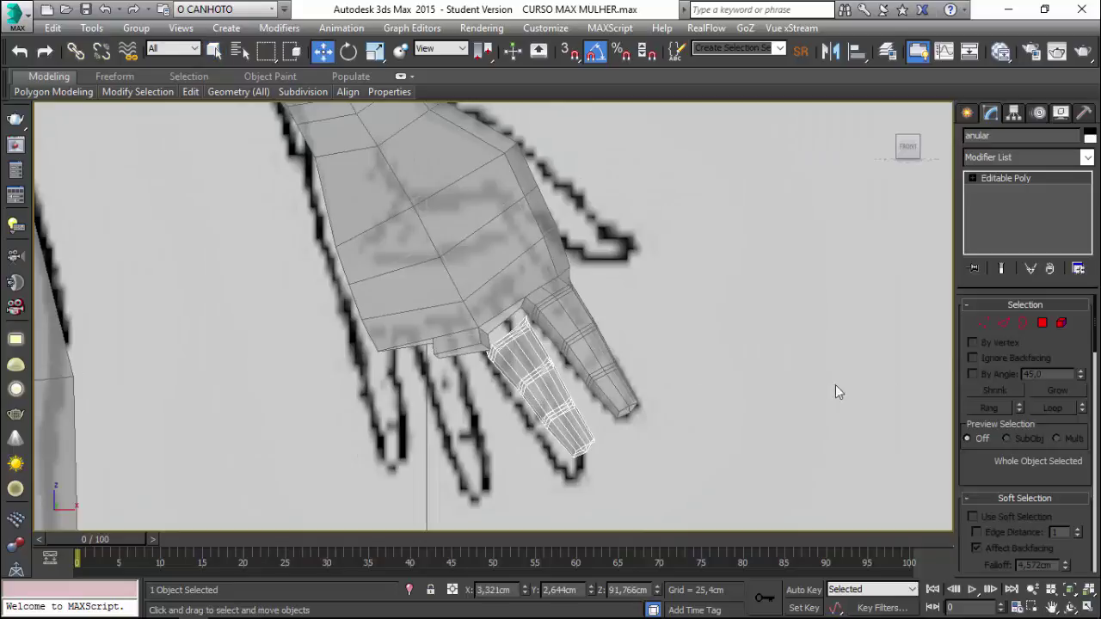
Nudge 'anular' slightly down and left, to X 3,241cm, Z 91,387cm
scroll(530, 281, "down", 2)
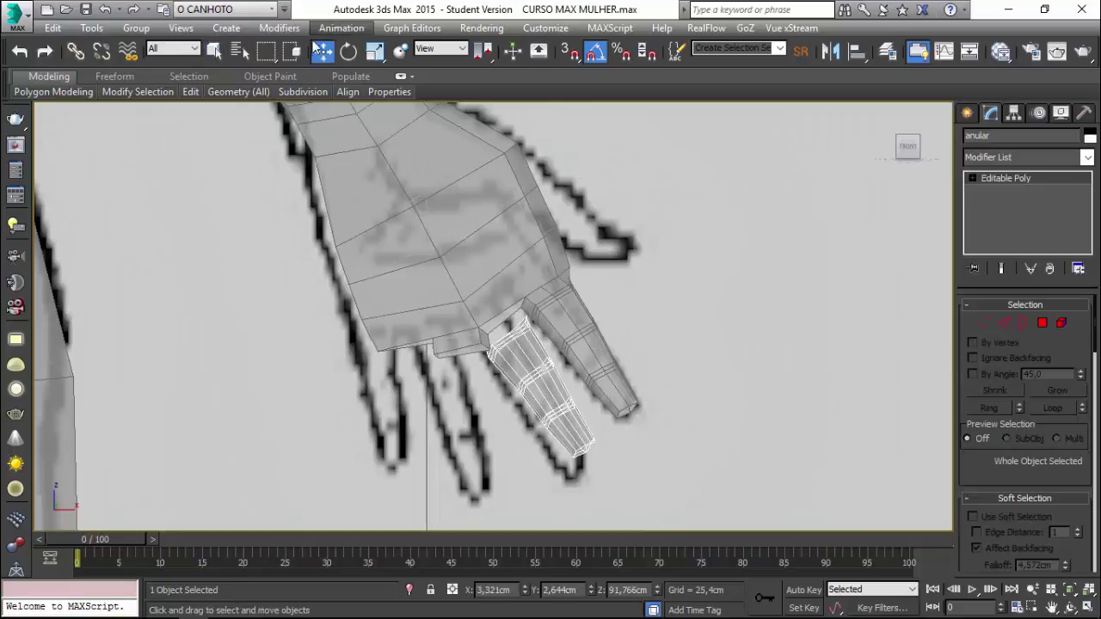
scroll(530, 281, "up", 2)
left_click_drag(530, 388, 525, 395)
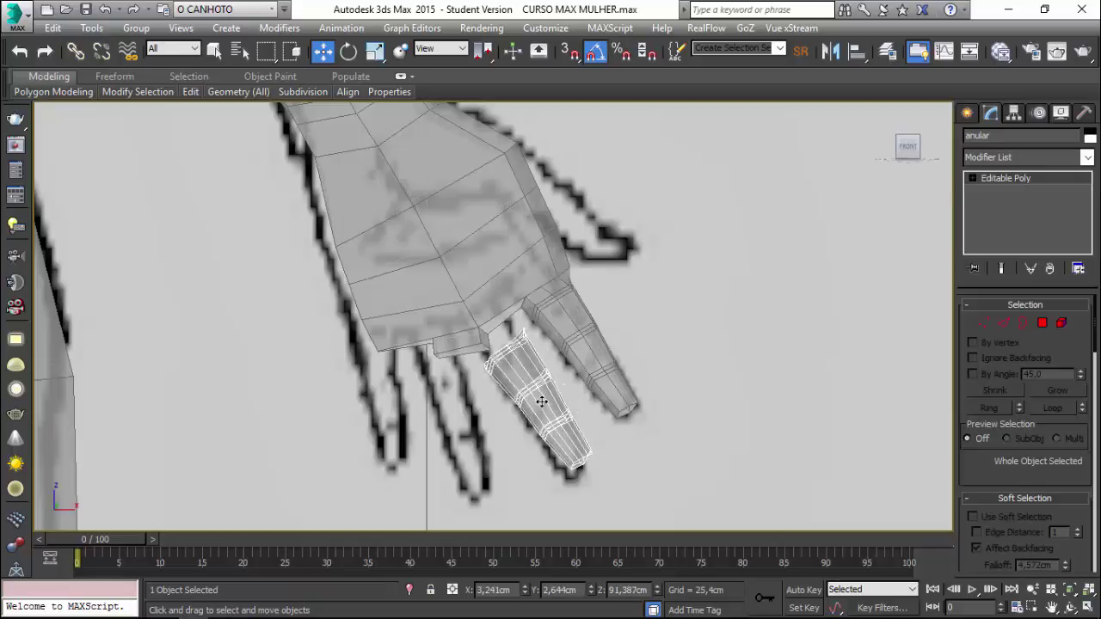
scroll(516, 387, "down", 5)
scroll(503, 379, "down", 4)
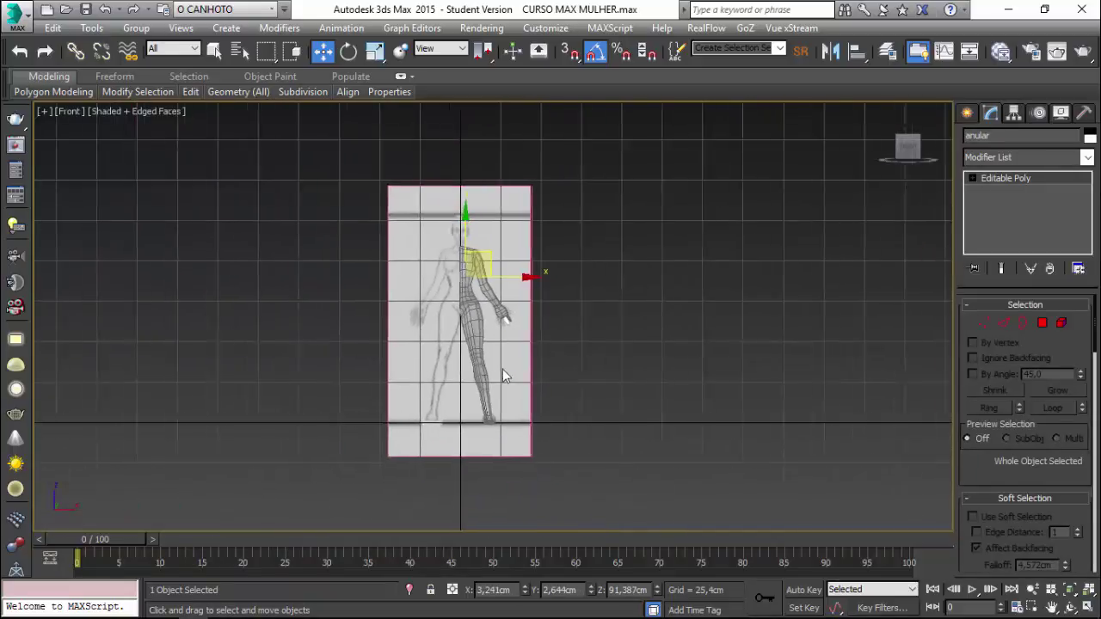
scroll(571, 271, "up", 1)
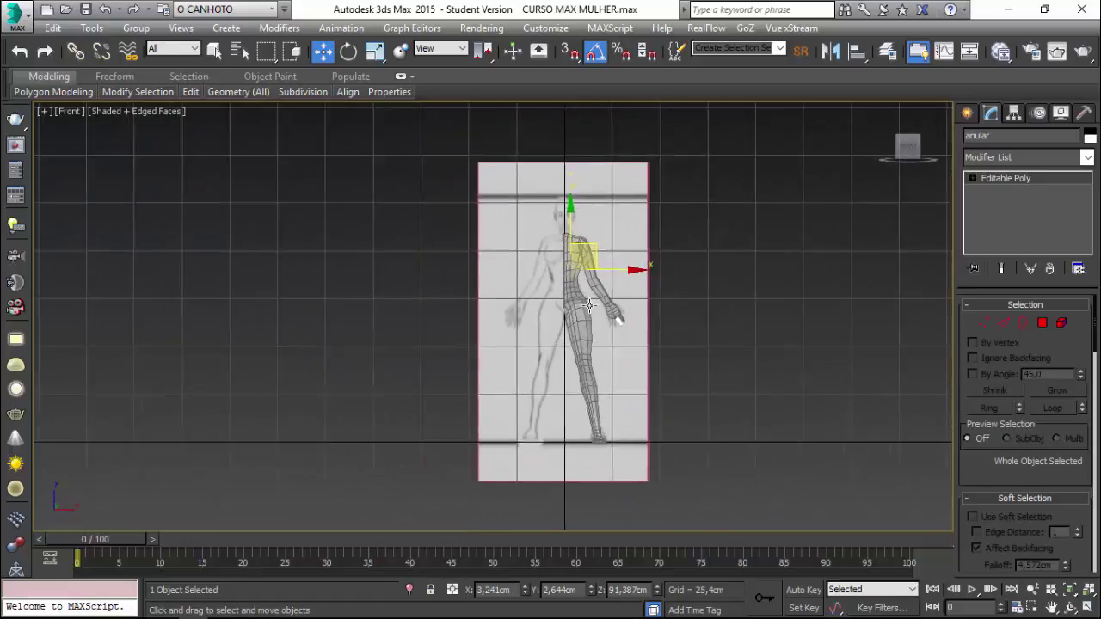
scroll(661, 327, "up", 3)
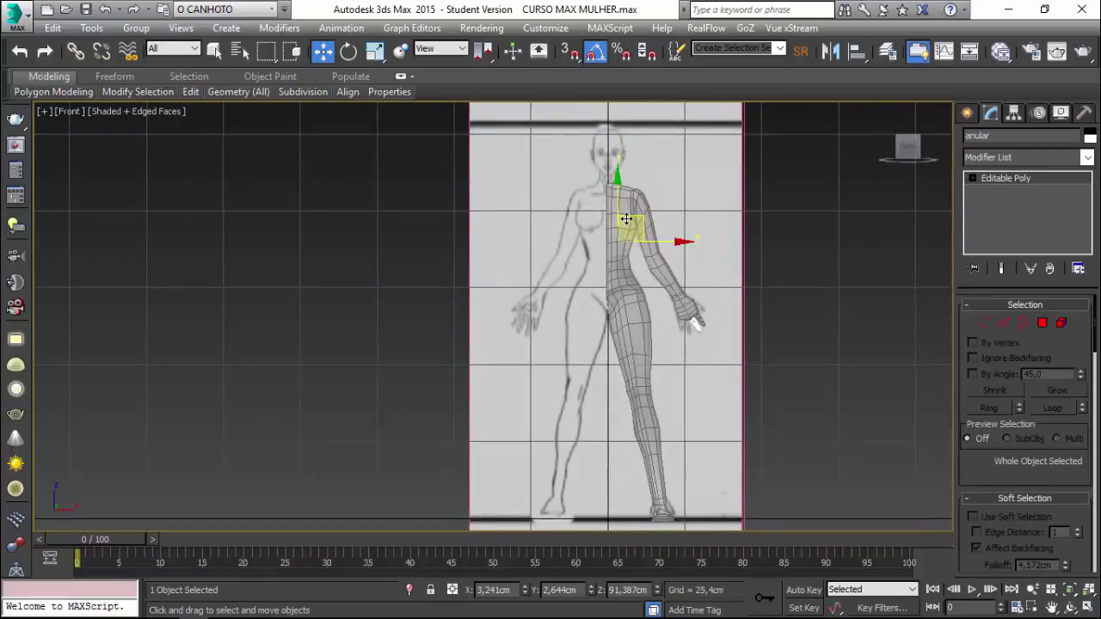
middle_click_drag(626, 219, 576, 220)
scroll(688, 258, "up", 1)
scroll(692, 258, "up", 1)
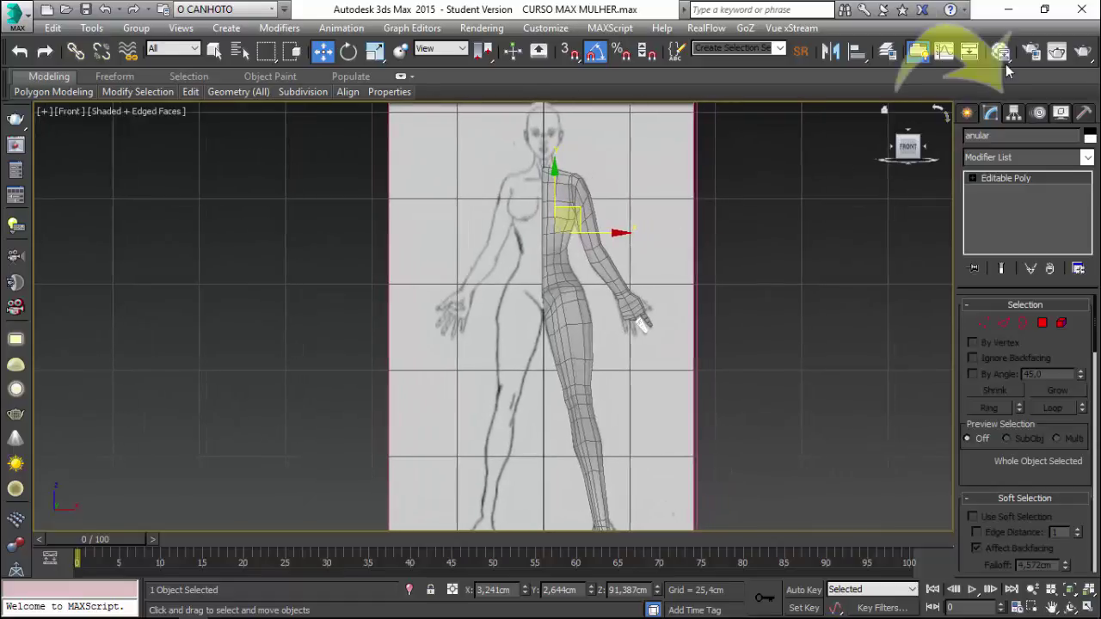
Center the 'anular' finger's pivot on the object using Affect Pivot Only
left_click(1013, 115)
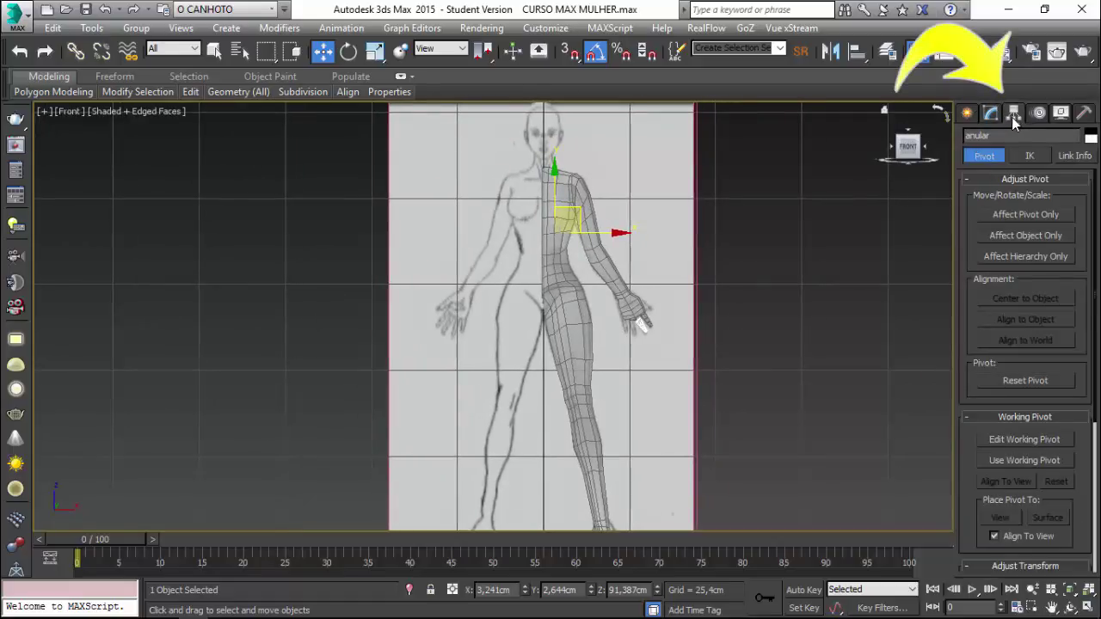
left_click(1028, 215)
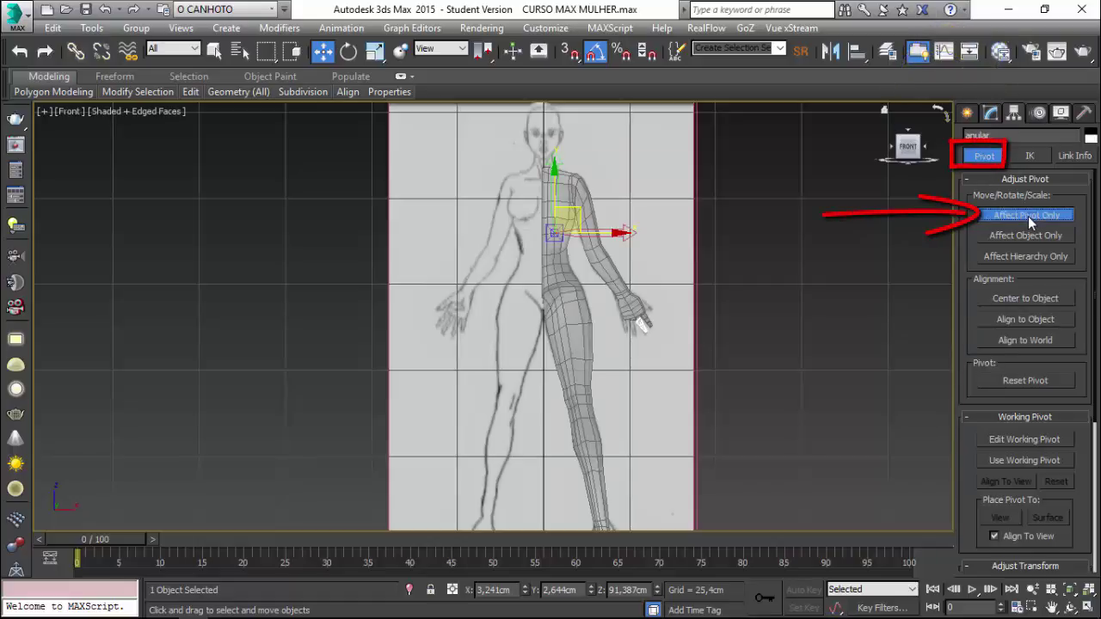
left_click(1046, 299)
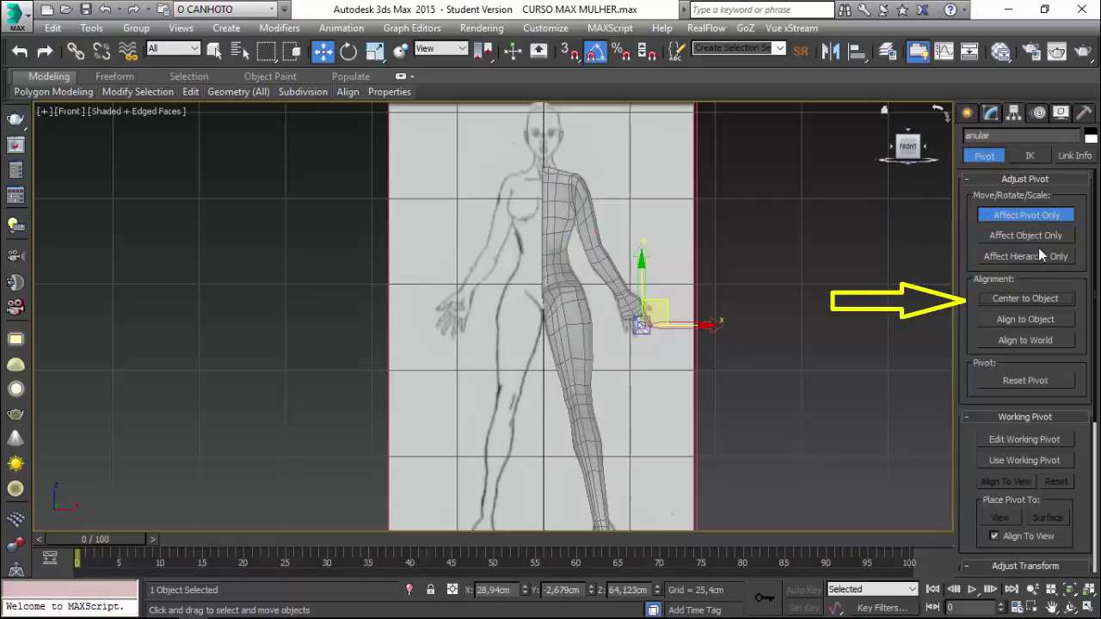
left_click(1028, 216)
Zoom in on the hand in front view and move the finger up and to the right
scroll(620, 306, "up", 2)
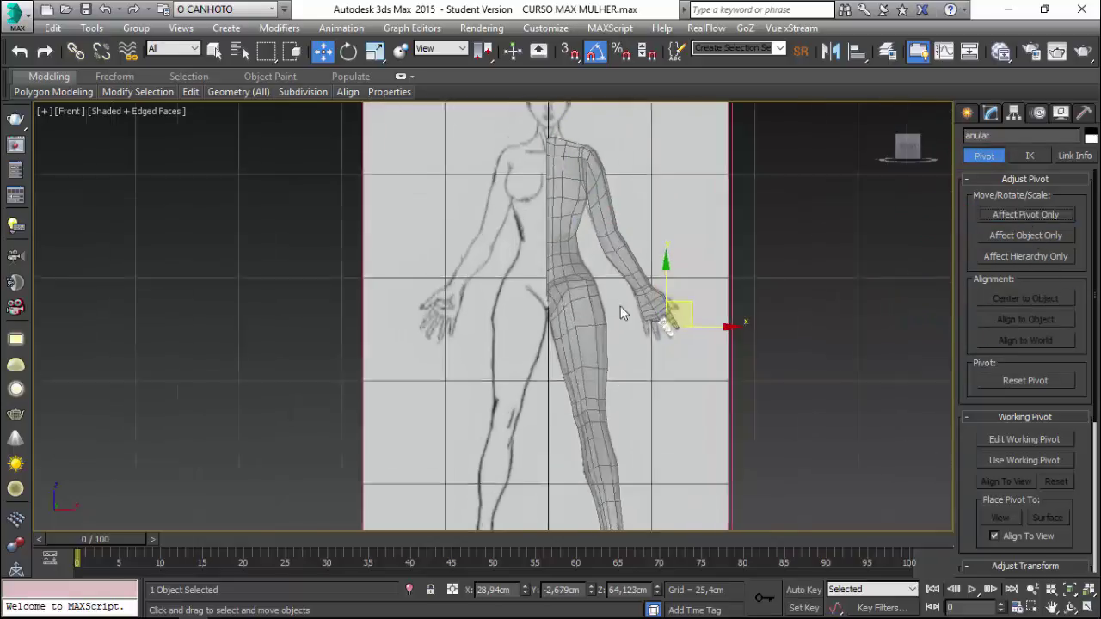
scroll(620, 307, "up", 5)
mouse_move(275, 320)
middle_mouse_down()
mouse_move(621, 320)
mouse_move(465, 320)
middle_mouse_up()
scroll(621, 320, "up", 3)
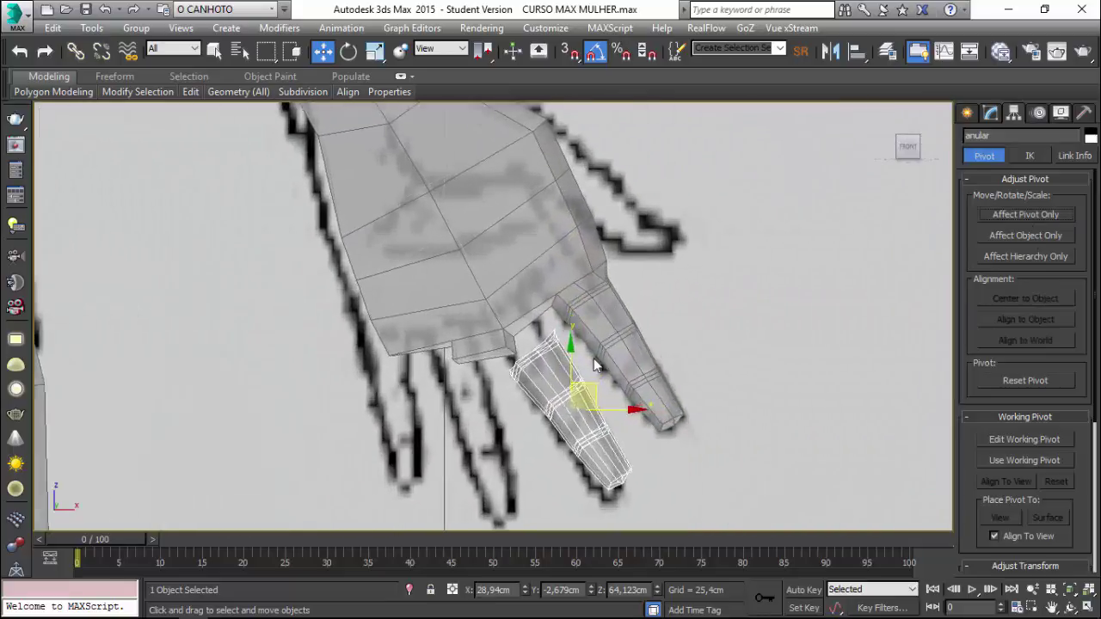
scroll(593, 358, "up", 2)
scroll(587, 345, "up", 3)
scroll(588, 345, "down", 1)
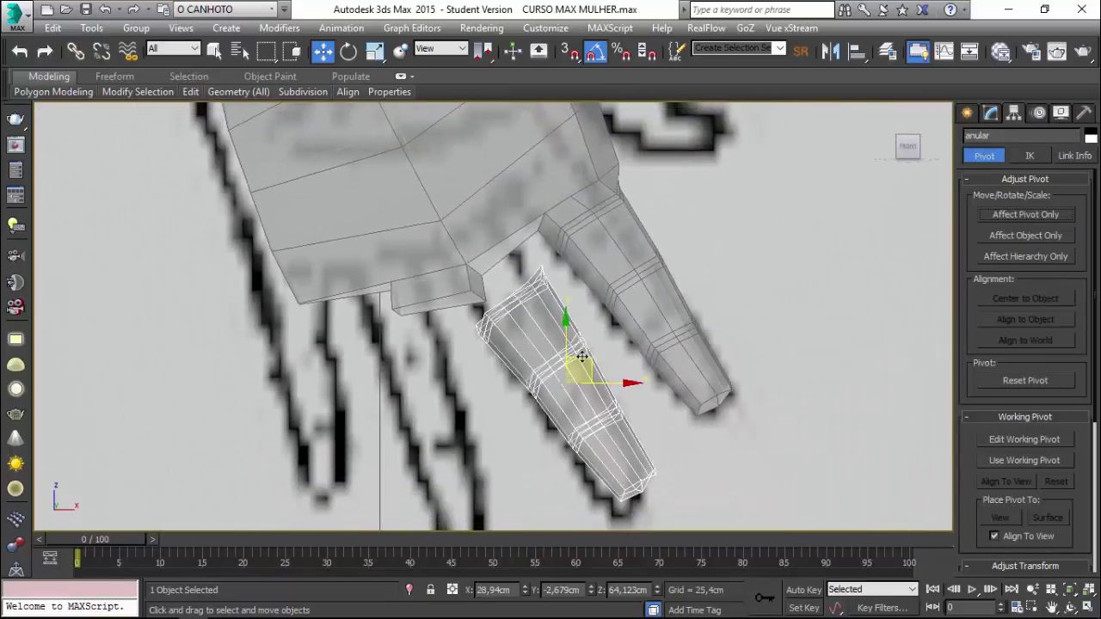
mouse_move(588, 359)
left_mouse_down()
mouse_move(603, 352)
mouse_move(592, 359)
left_mouse_up()
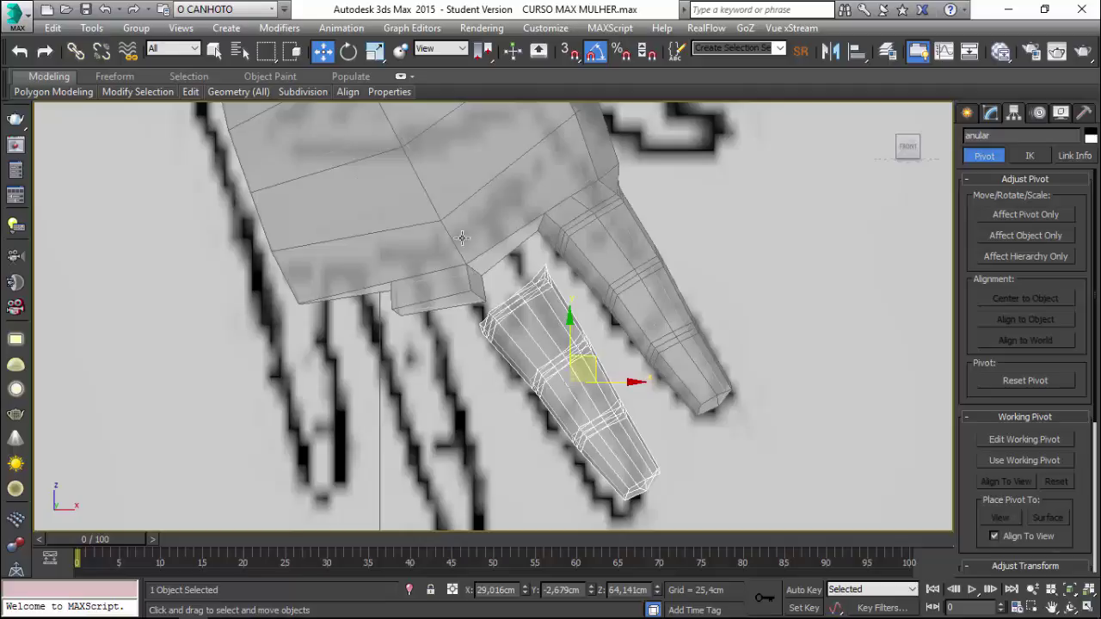
Nudge the finger to X 29,23cm, Y -2,679cm, Z 64,021cm and check it in perspective
left_click(349, 51)
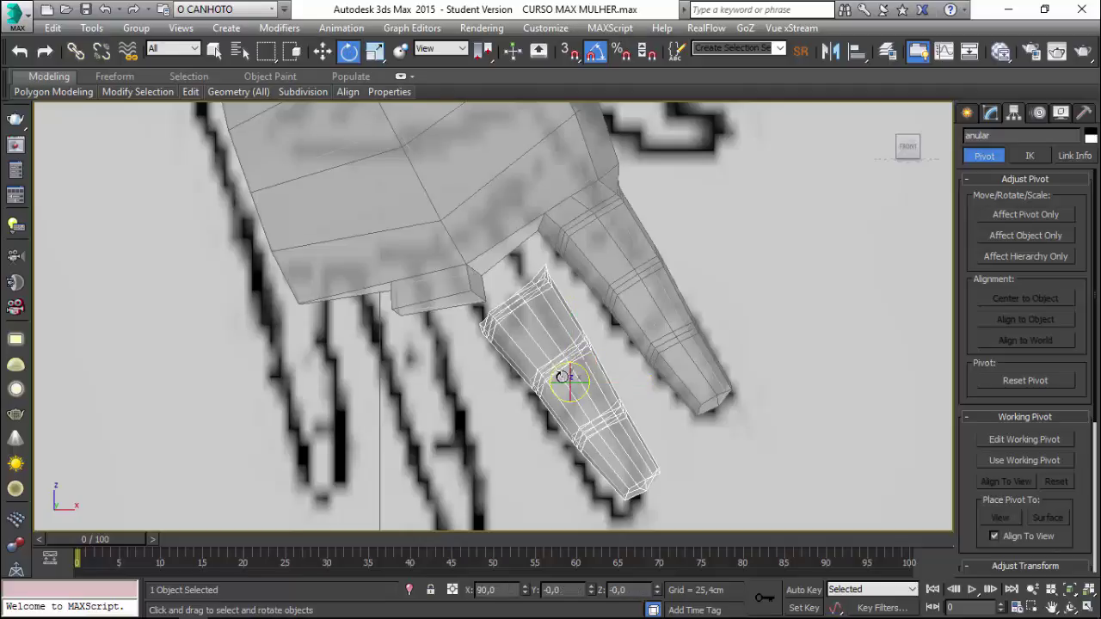
left_click(322, 51)
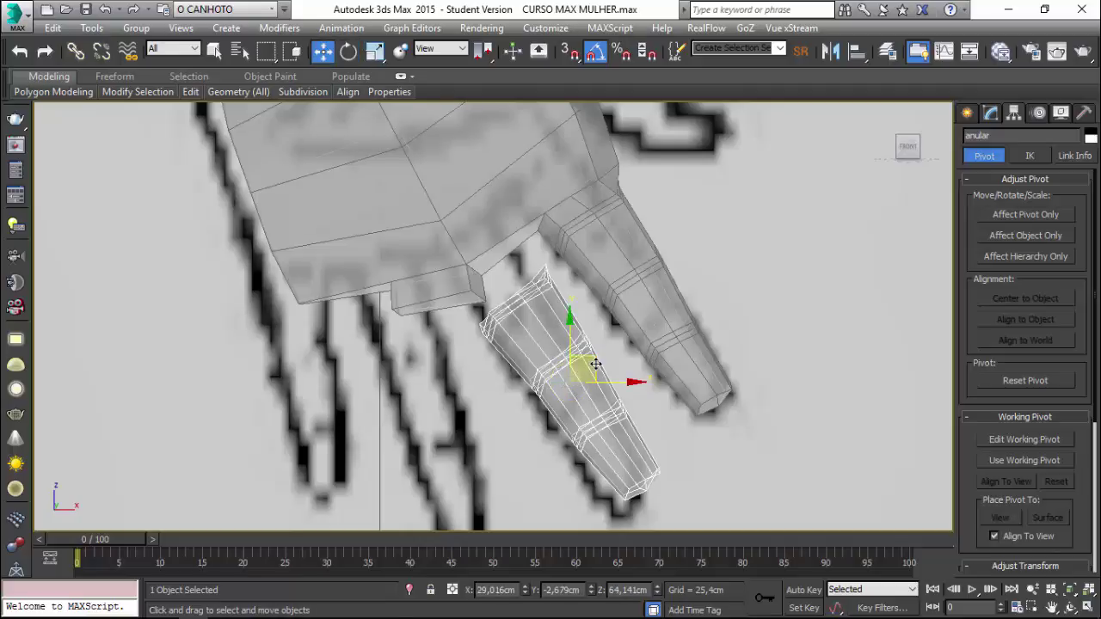
left_click_drag(593, 364, 608, 369)
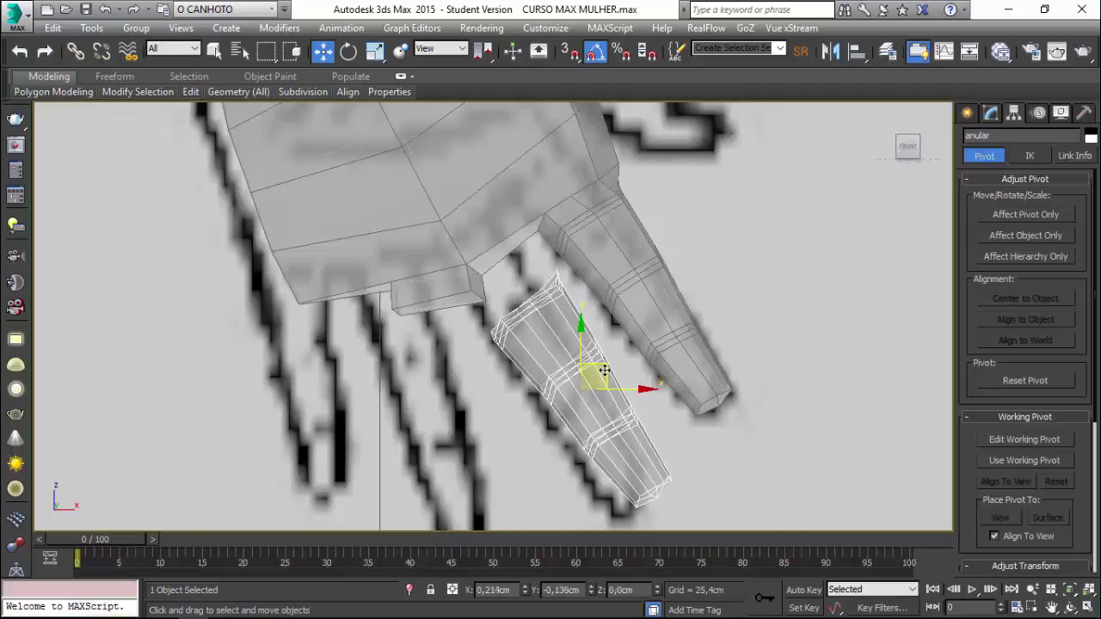
scroll(503, 299, "up", 2)
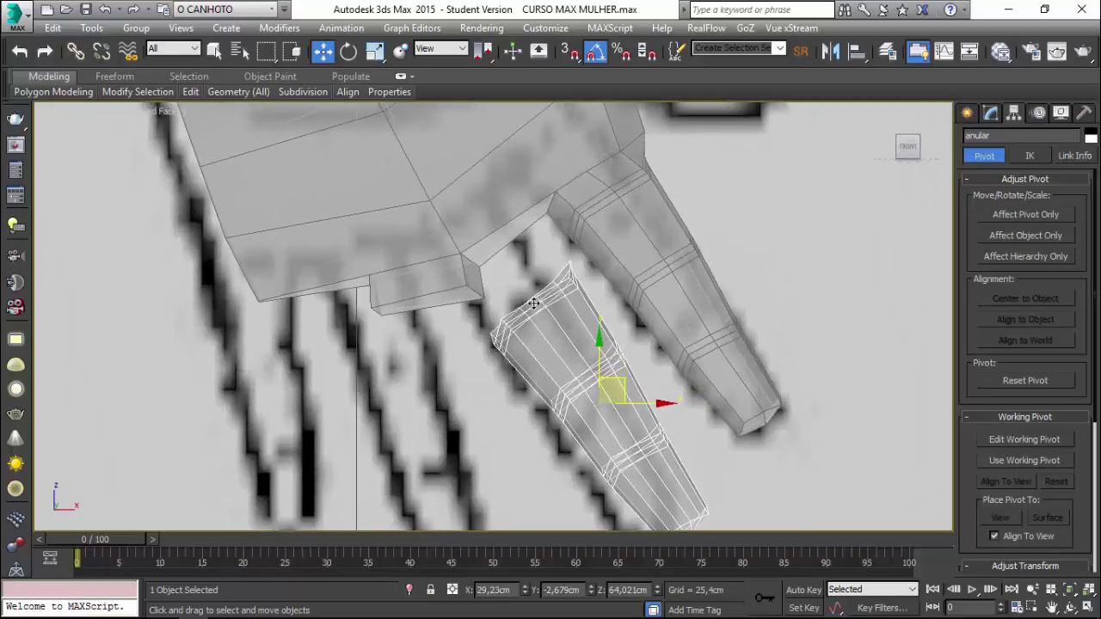
scroll(533, 302, "up", 2)
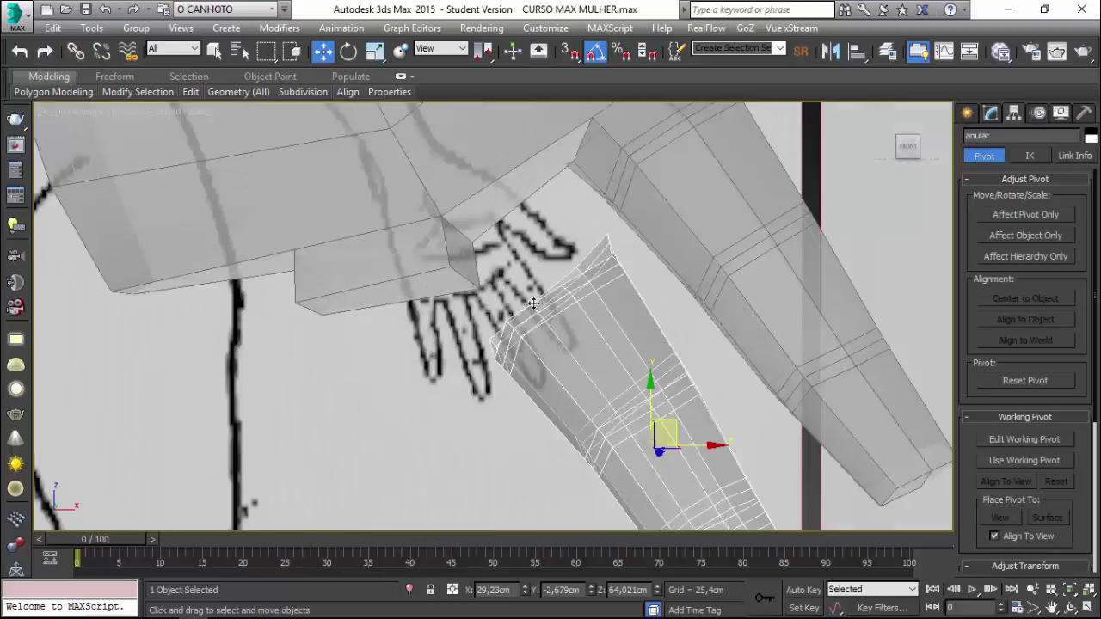
mouse_move(533, 303)
middle_mouse_down("alt")
mouse_move(505, 278)
mouse_move(474, 278)
mouse_move(745, 263)
mouse_move(573, 356)
mouse_move(590, 335)
mouse_move(582, 258)
middle_mouse_up("alt")
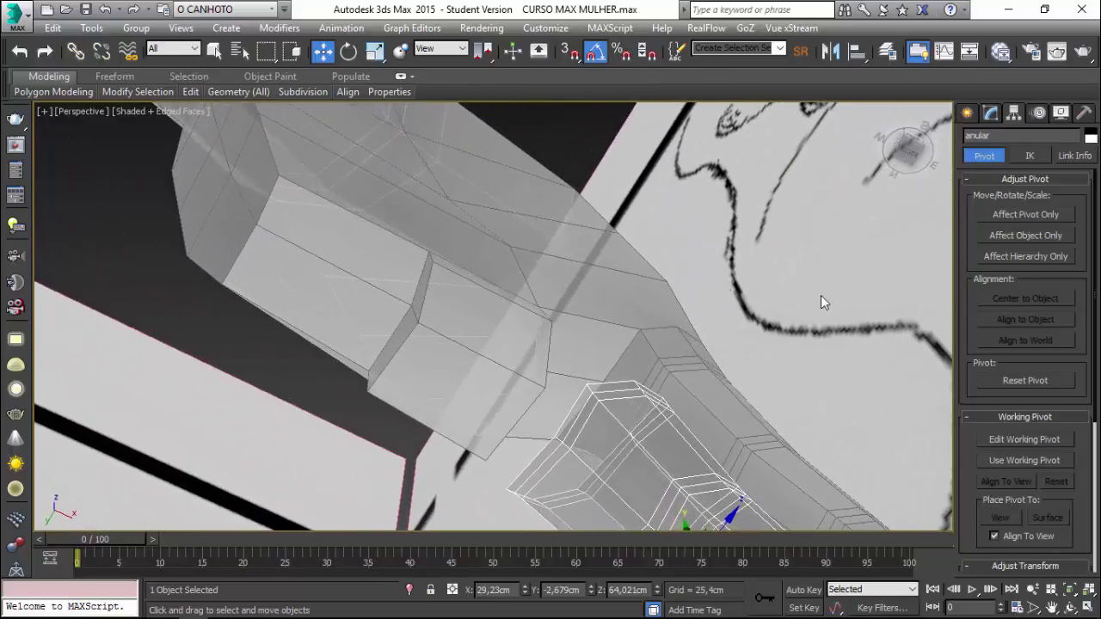
Delete two polygons on the hand above the finger to open a hole in the mesh
left_click(579, 262)
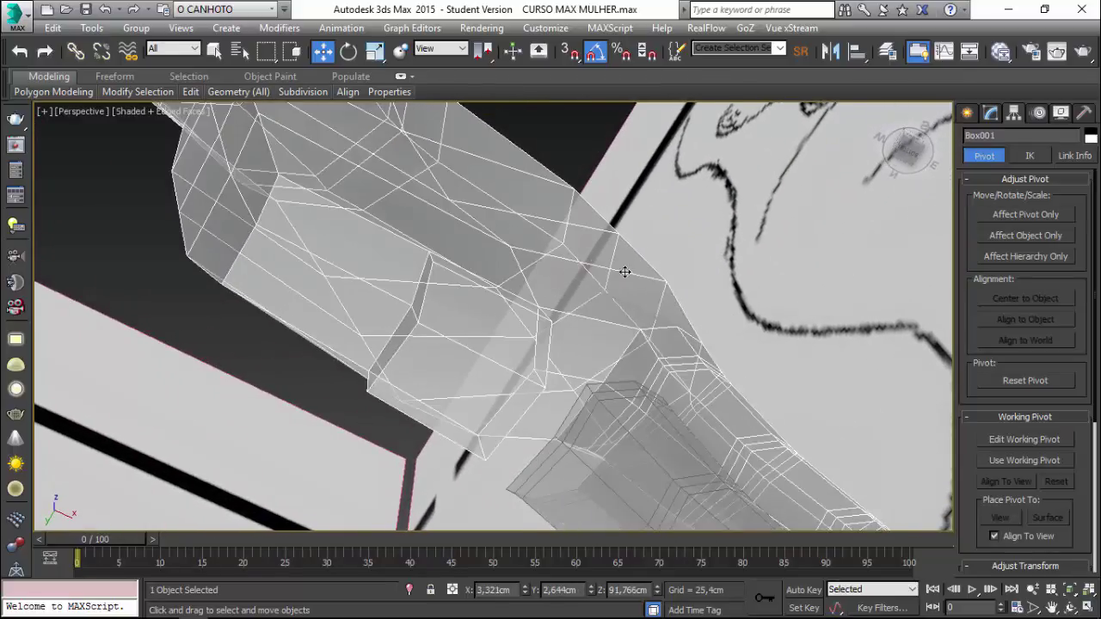
left_click(967, 113)
left_click(990, 113)
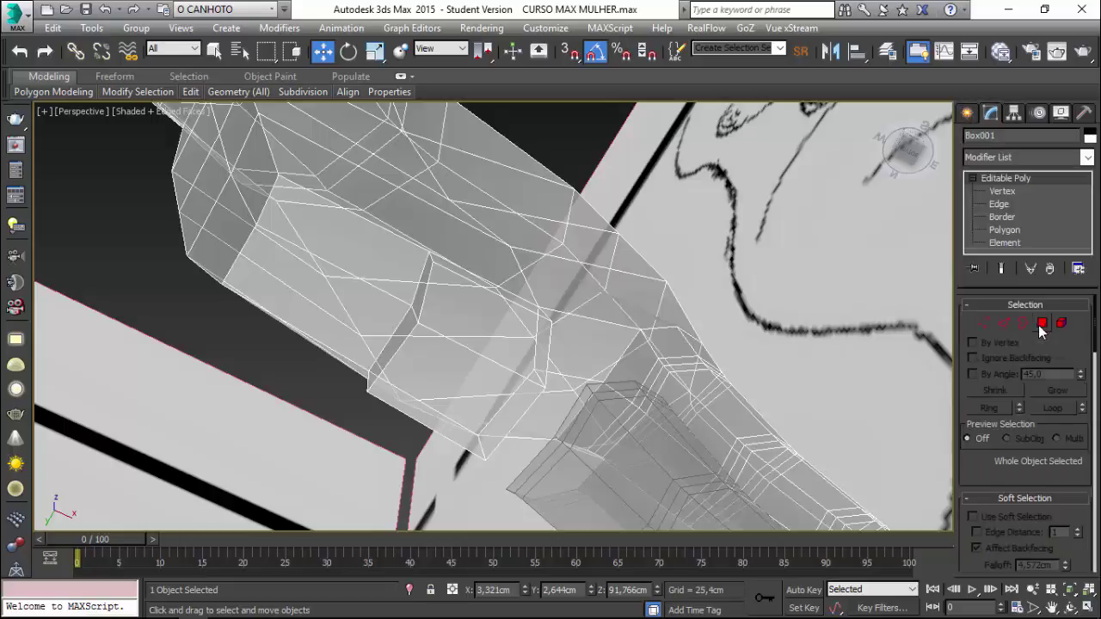
left_click(1040, 322)
scroll(403, 330, "up", 5)
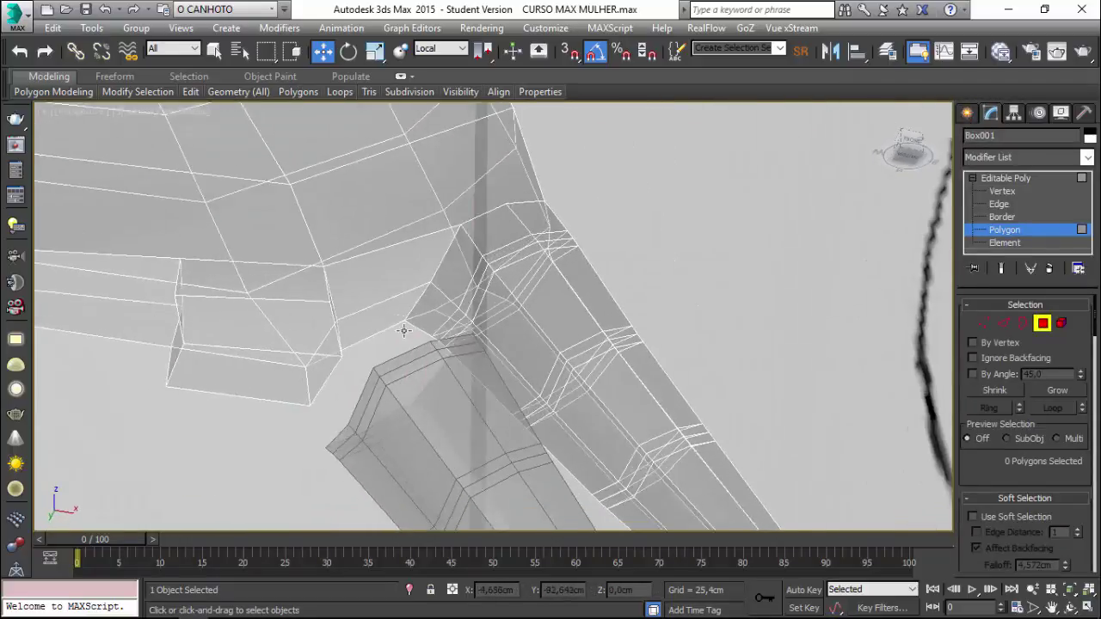
middle_click_drag(403, 330, 384, 325, "alt")
left_click(384, 325)
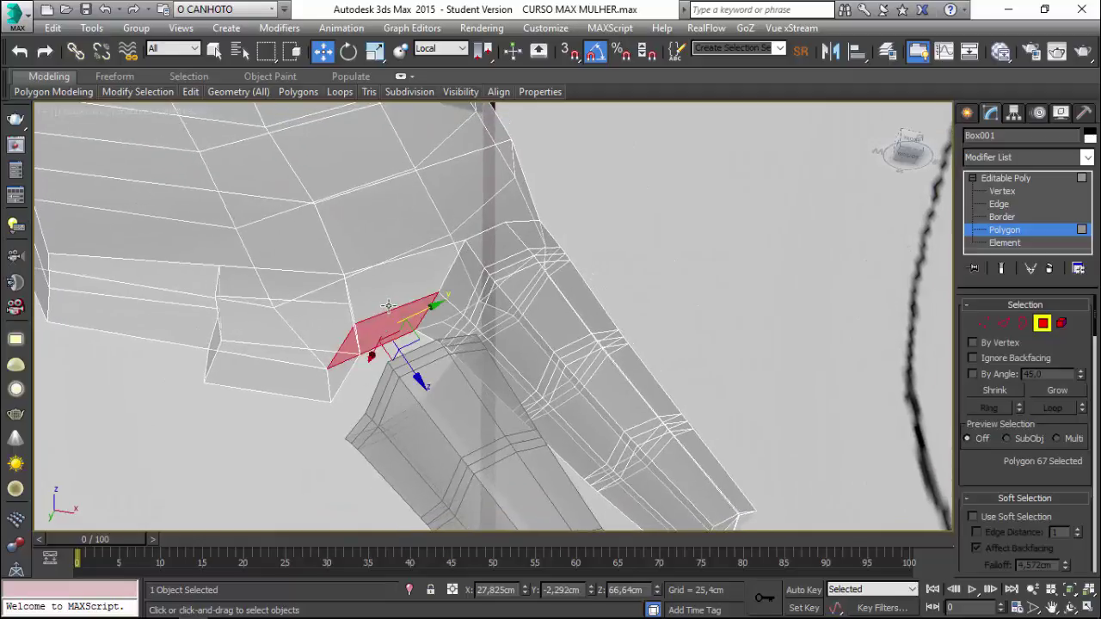
left_click(392, 297, "ctrl")
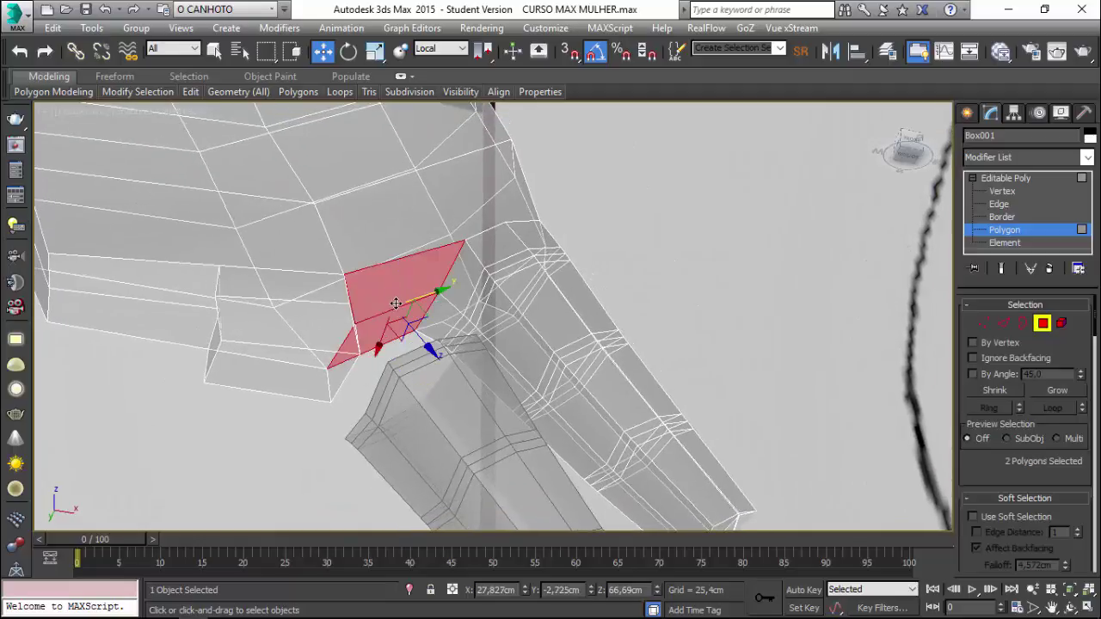
key("Delete")
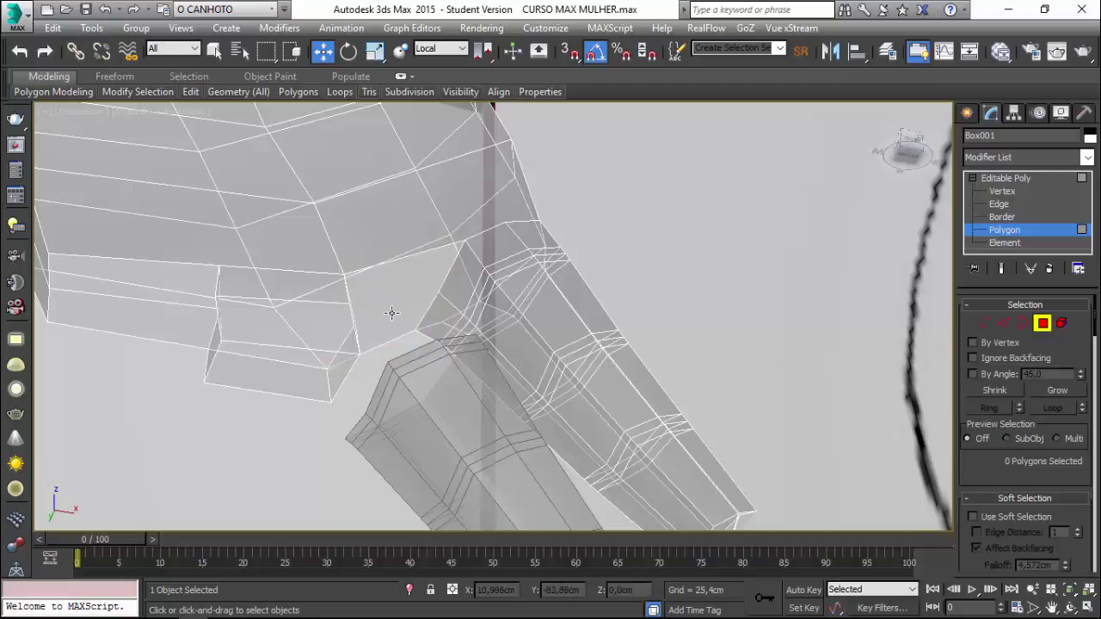
mouse_move(392, 312)
middle_mouse_down("alt")
mouse_move(397, 279)
mouse_move(373, 319)
mouse_move(381, 338)
mouse_move(975, 318)
middle_mouse_up("alt")
Select the separate ring finger object 'anular' and inspect its end polygon
left_click(1042, 324)
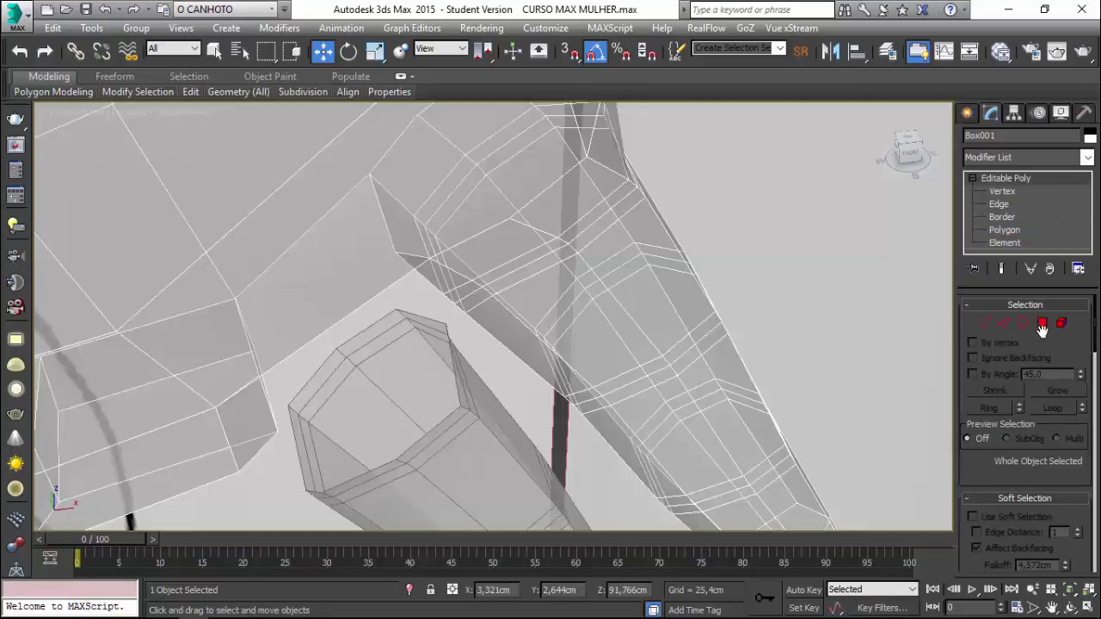
middle_click_drag(469, 399, 456, 441, "alt")
left_click(456, 441)
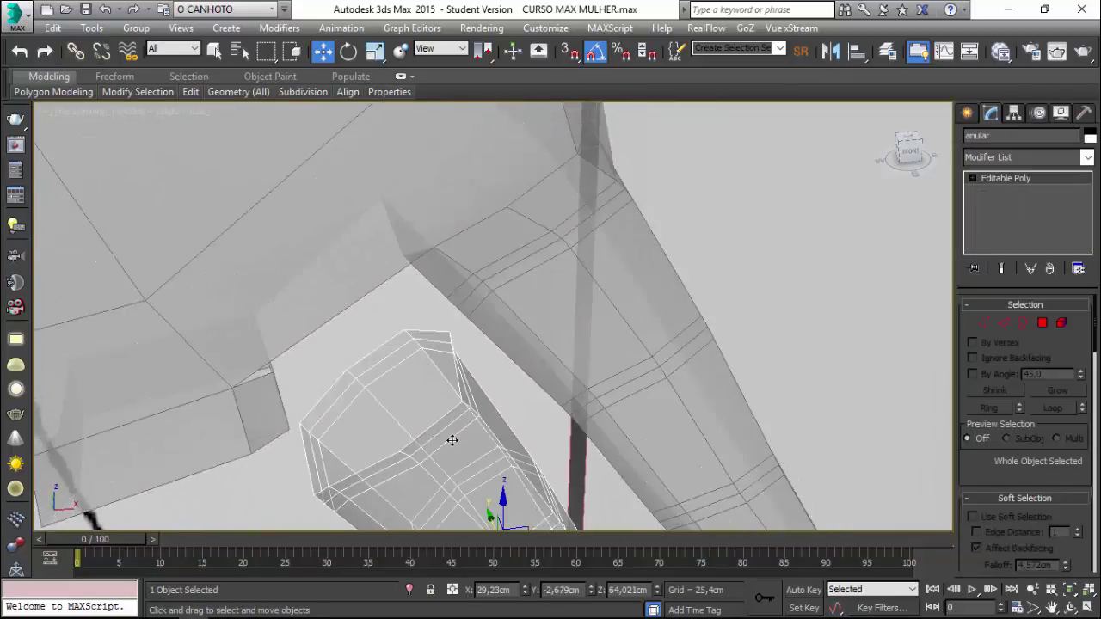
left_click(1042, 324)
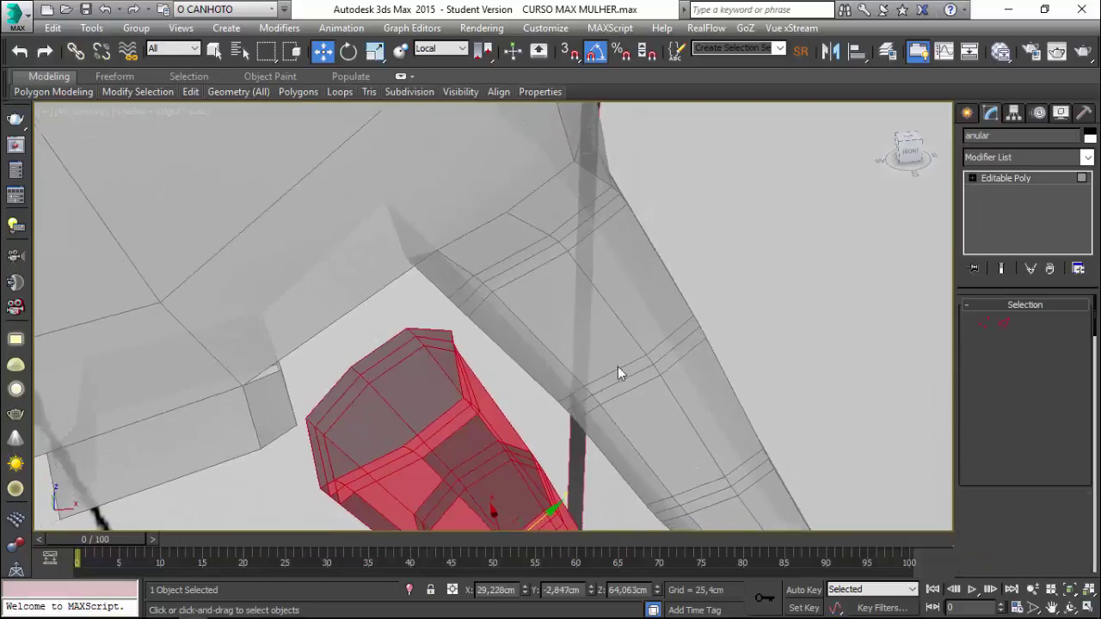
left_click(401, 403)
mouse_move(393, 417)
middle_mouse_down("alt")
mouse_move(937, 327)
mouse_move(826, 316)
middle_mouse_up("alt")
left_click(1042, 324)
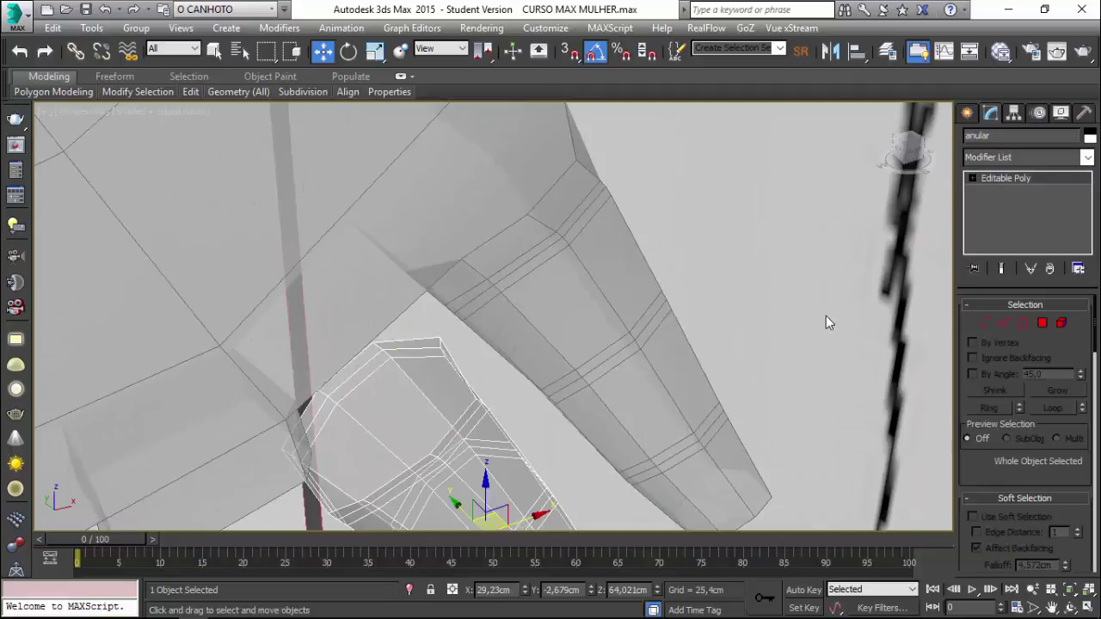
Clear the selection and reselect the main body mesh Box001
left_click(825, 315)
mouse_move(394, 321)
middle_mouse_down("alt")
mouse_move(363, 231)
mouse_move(339, 314)
mouse_move(714, 301)
middle_mouse_up("alt")
left_click(422, 444)
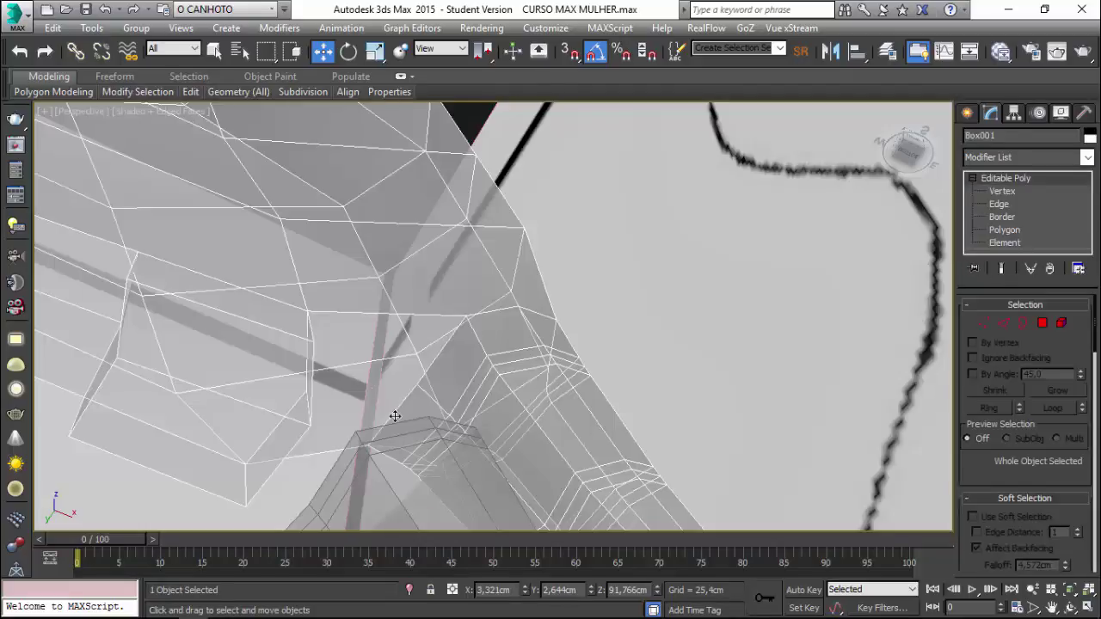
mouse_move(356, 300)
middle_mouse_down("alt")
mouse_move(459, 221)
mouse_move(411, 287)
mouse_move(418, 270)
mouse_move(847, 330)
mouse_move(946, 324)
mouse_move(395, 333)
middle_mouse_up("alt")
Switch Box001 to Border level and inspect the open border near the hand
left_click(1022, 323)
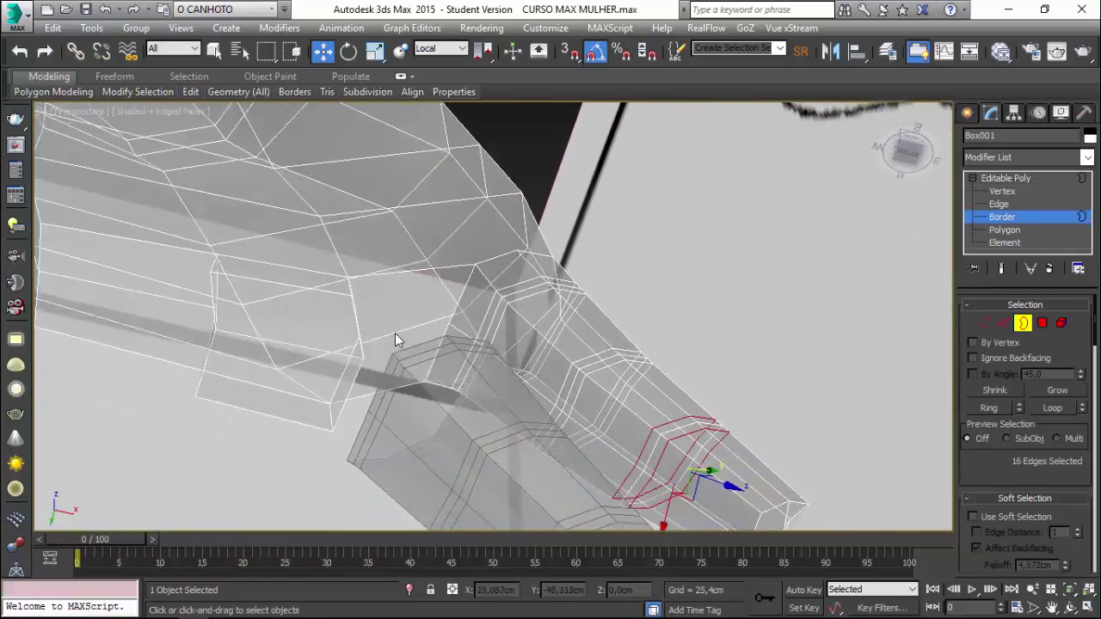
scroll(393, 333, "up", 2)
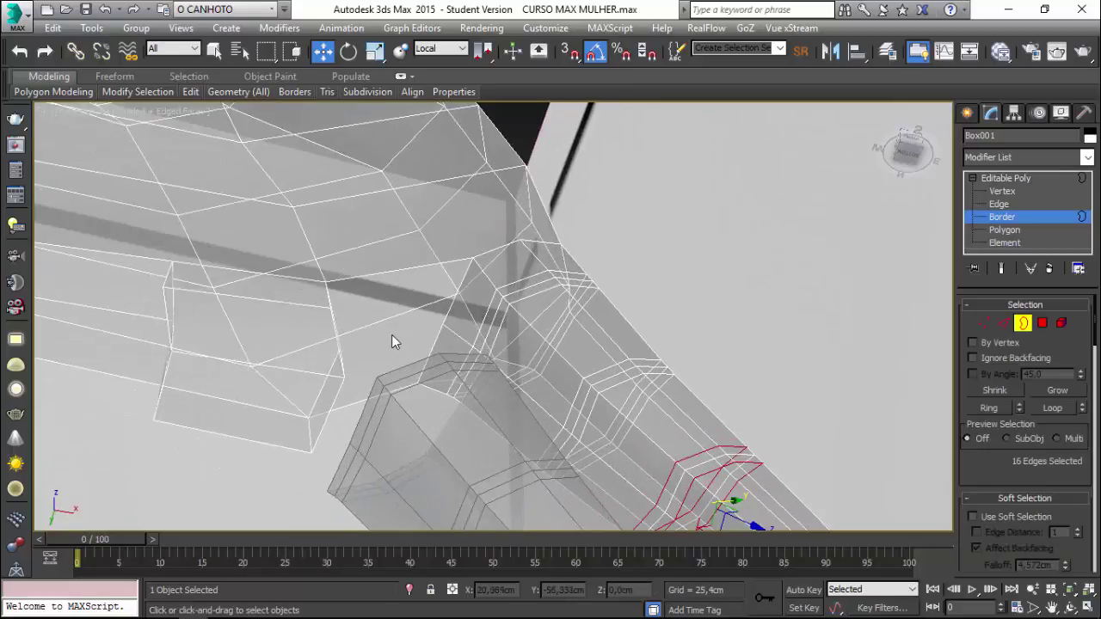
left_click(390, 276)
mouse_move(377, 379)
middle_mouse_down("alt")
mouse_move(398, 344)
mouse_move(467, 344)
mouse_move(385, 303)
mouse_move(754, 395)
mouse_move(765, 353)
middle_mouse_up("alt")
scroll(1095, 341, "down", 1)
scroll(1096, 341, "down", 5)
scroll(1088, 387, "down", 5)
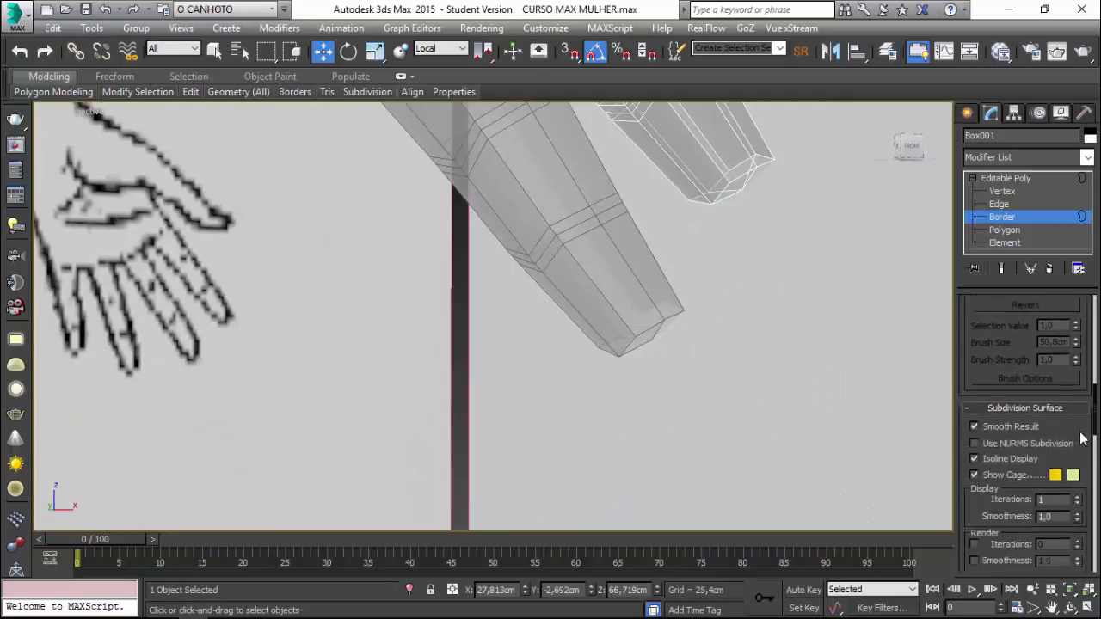
scroll(1082, 422, "down", 2)
scroll(1078, 449, "up", 1)
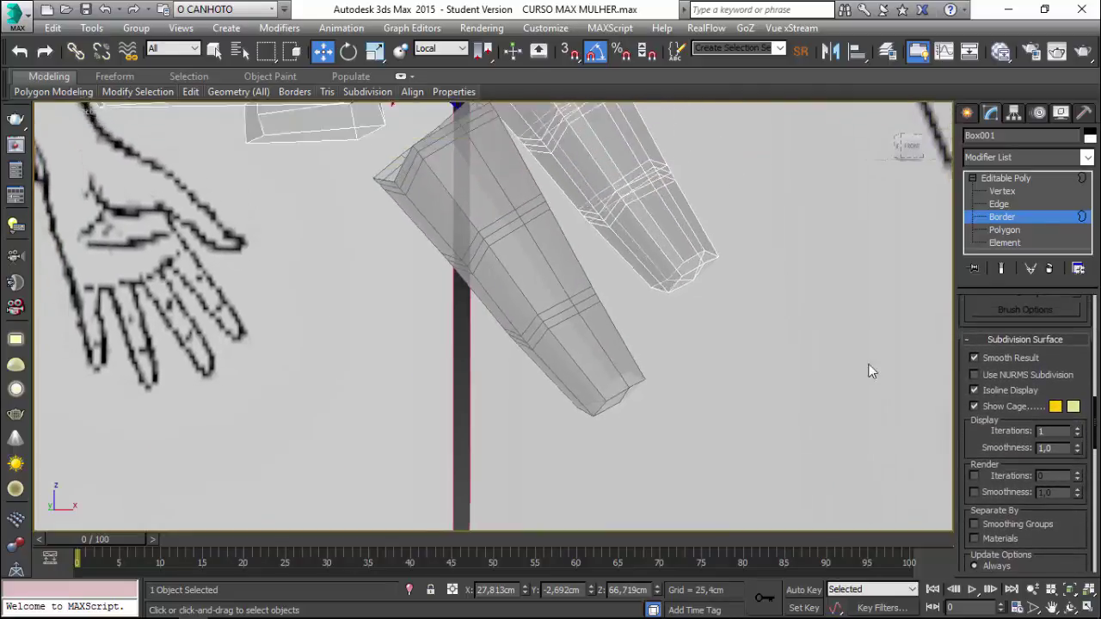
mouse_move(868, 369)
middle_mouse_down("alt")
mouse_move(523, 270)
mouse_move(507, 293)
middle_mouse_up("alt")
scroll(508, 293, "down", 4)
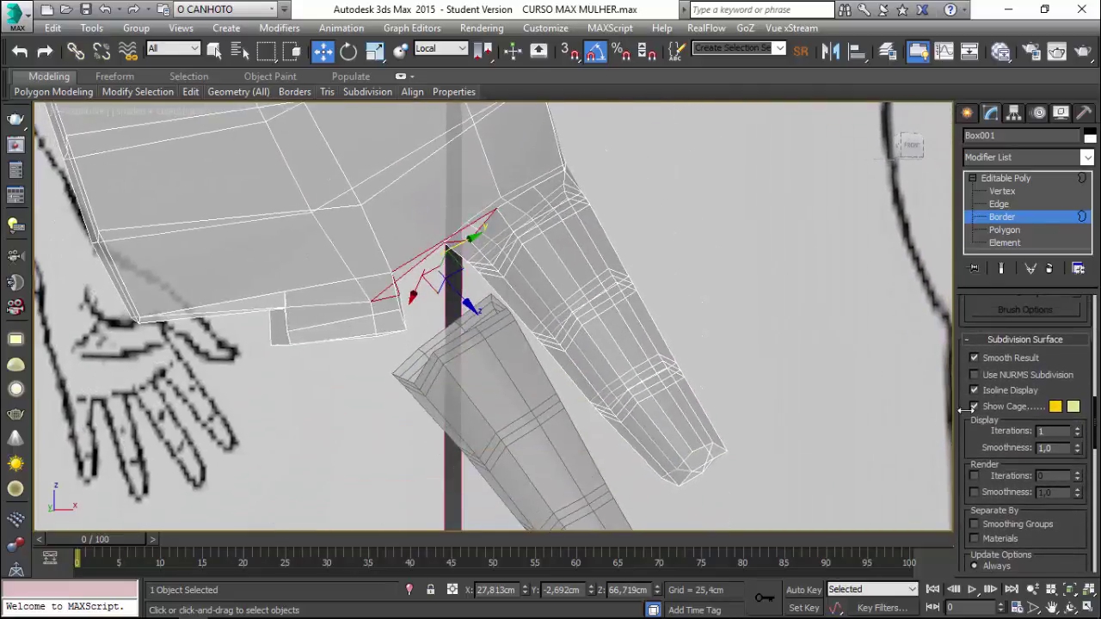
left_click(781, 310)
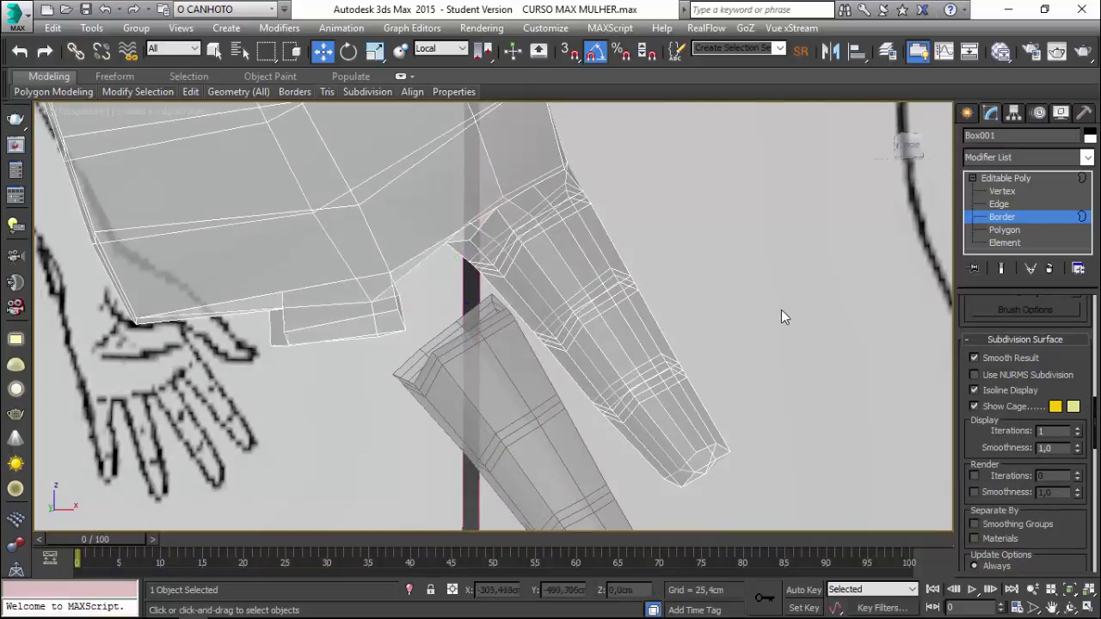
Use Attach in Edit Geometry to pick the 'anular' ring finger into Box001
mouse_move(442, 238)
middle_mouse_down("alt")
mouse_move(436, 221)
mouse_move(425, 229)
middle_mouse_up("alt")
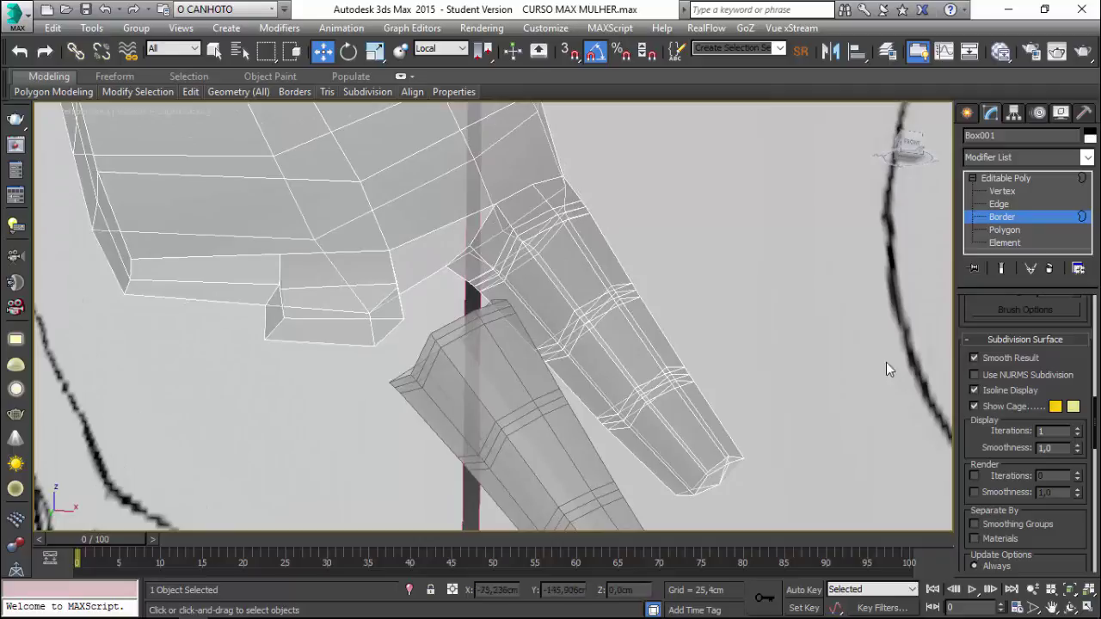
left_click_drag(1096, 430, 1090, 503)
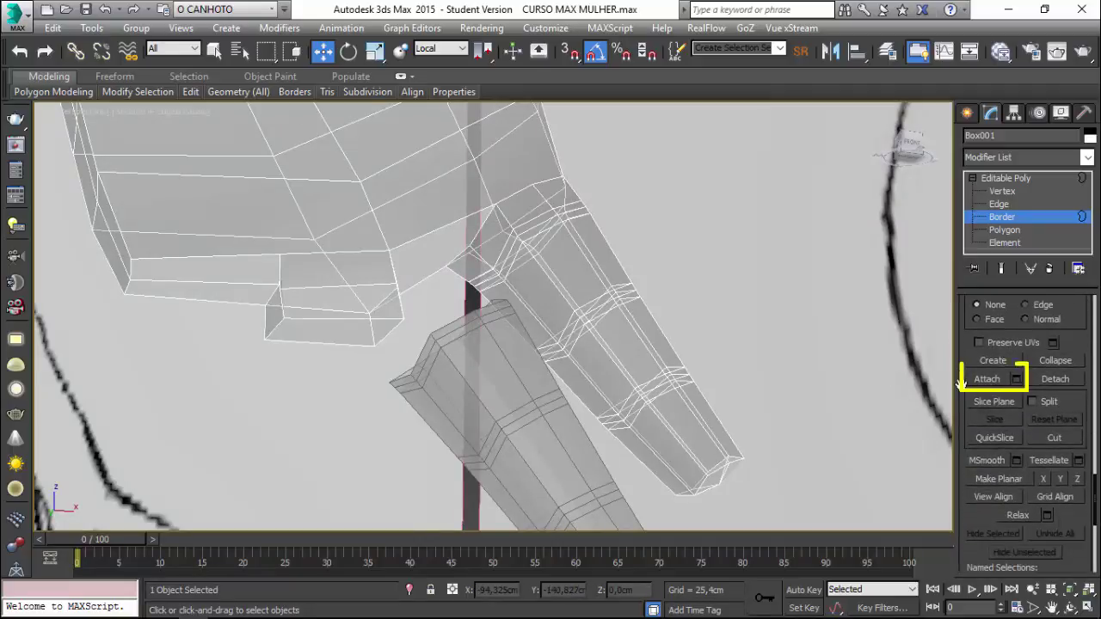
middle_click_drag(949, 344, 950, 284, "alt")
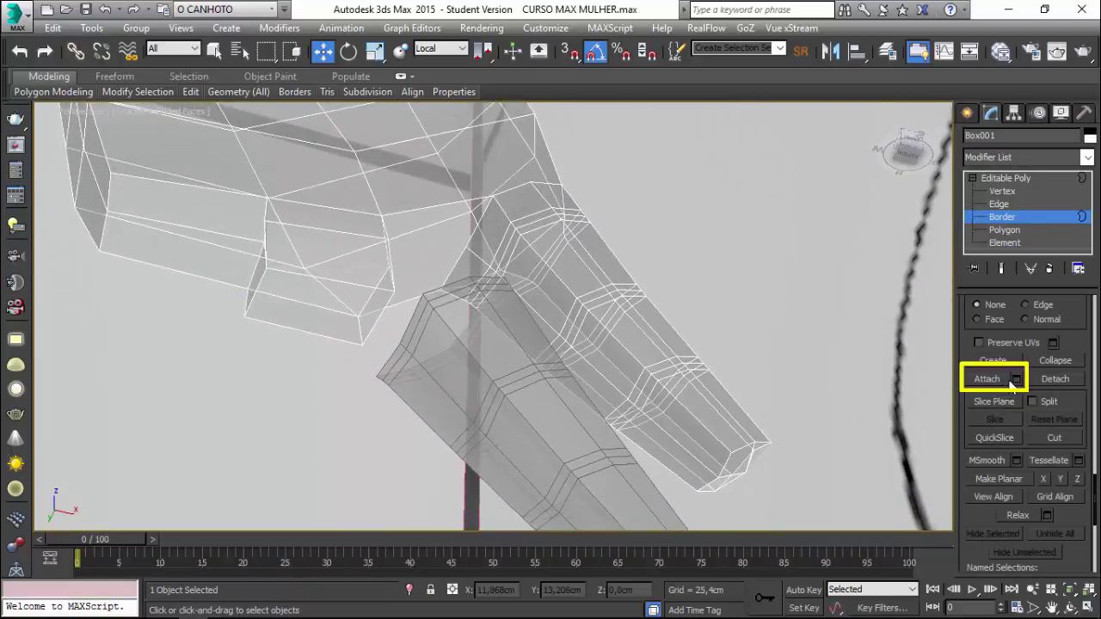
left_click(987, 380)
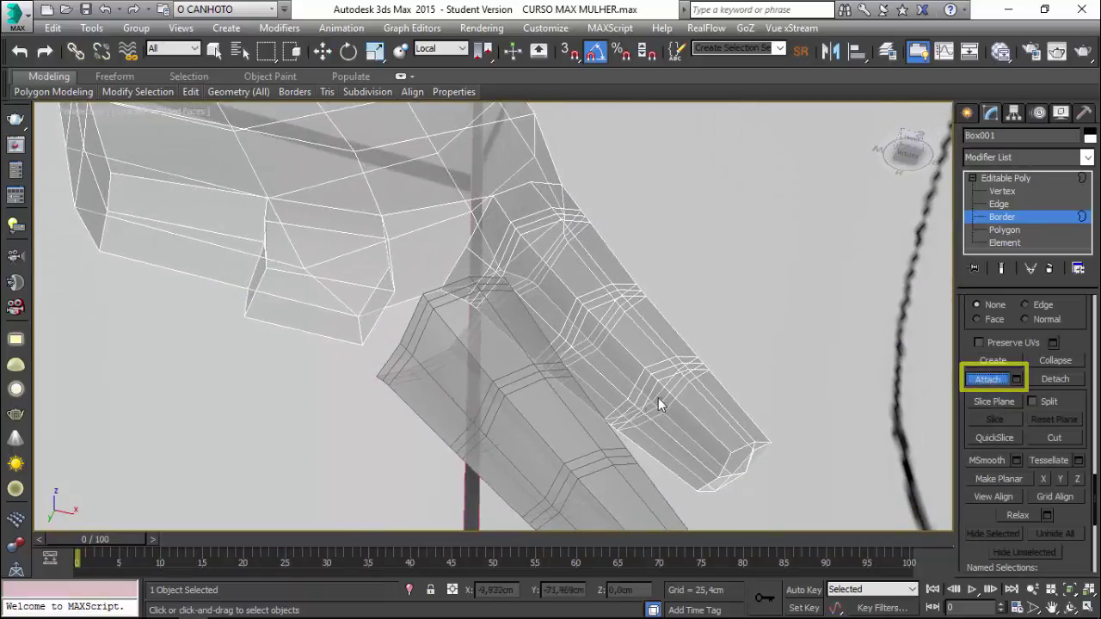
left_click(554, 464)
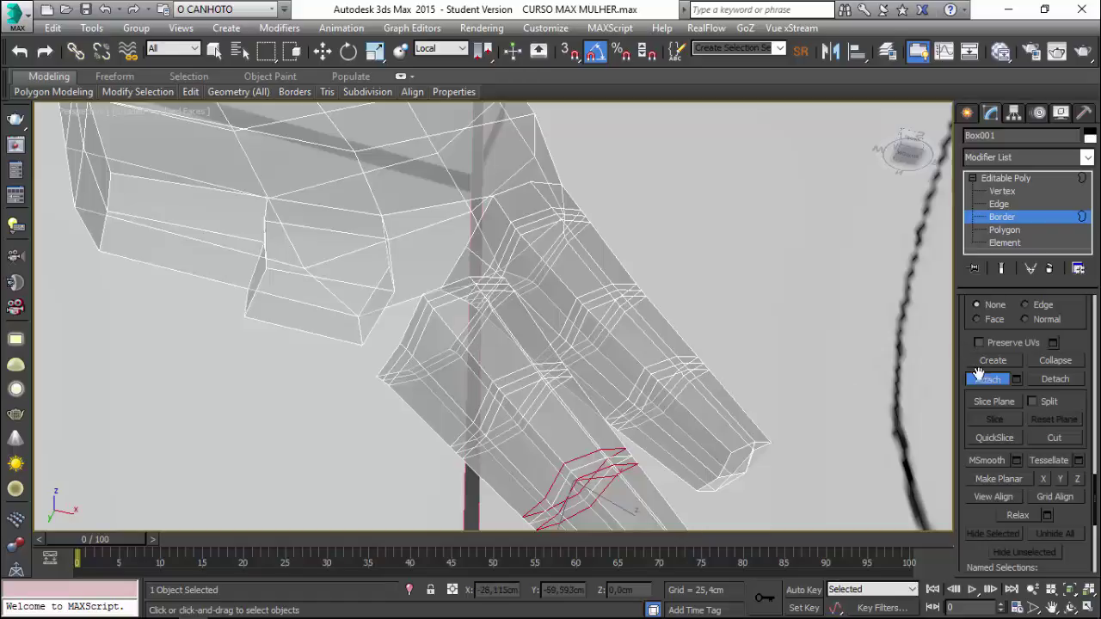
Select the ring finger's open base border together with the hand's open border
key("w")
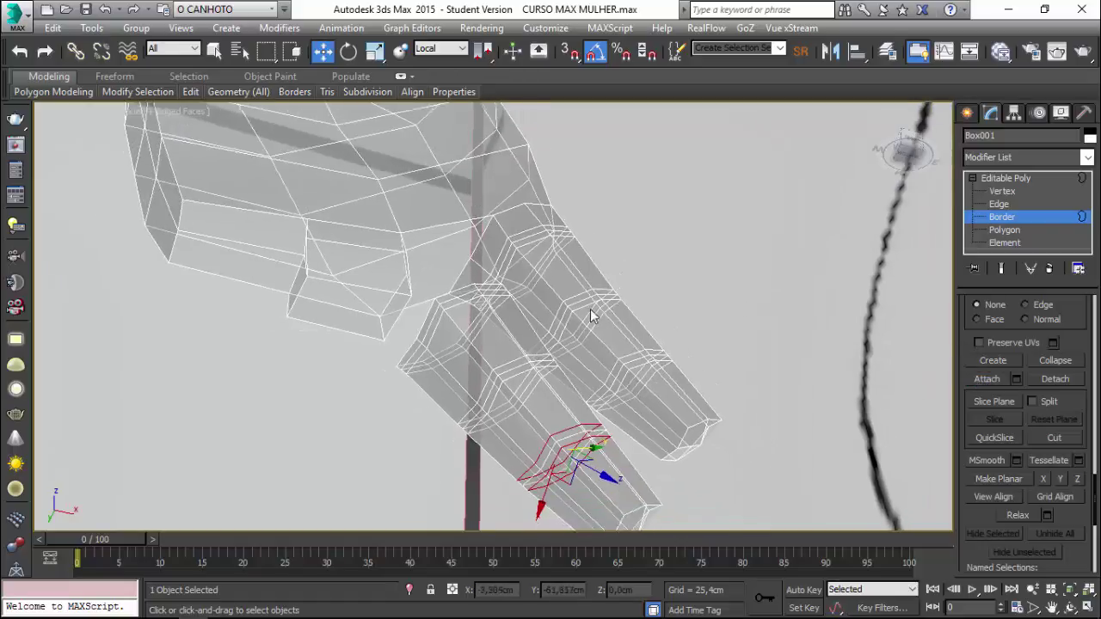
mouse_move(589, 315)
middle_mouse_down("alt")
mouse_move(419, 247)
mouse_move(416, 268)
middle_mouse_up("alt")
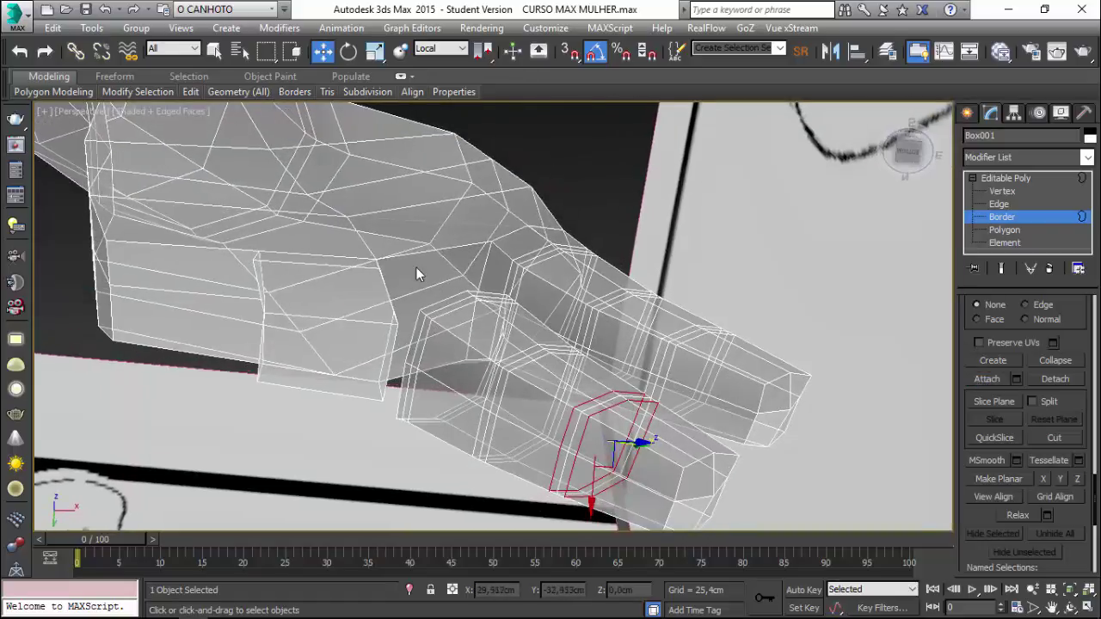
left_click(998, 204)
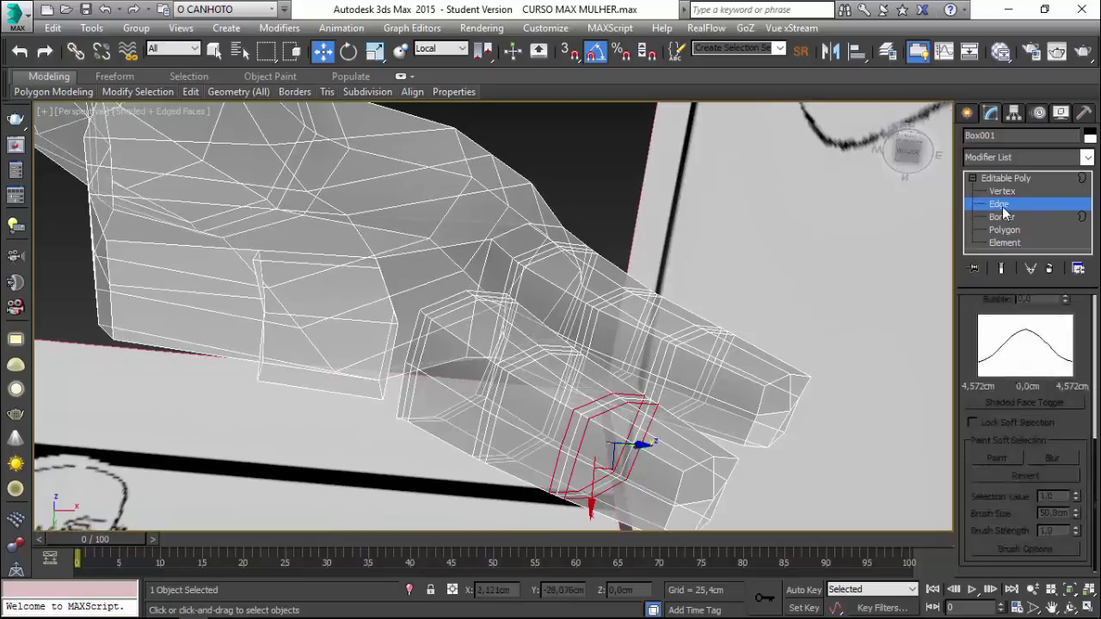
left_click(1002, 220)
middle_click_drag(555, 348, 449, 336, "alt")
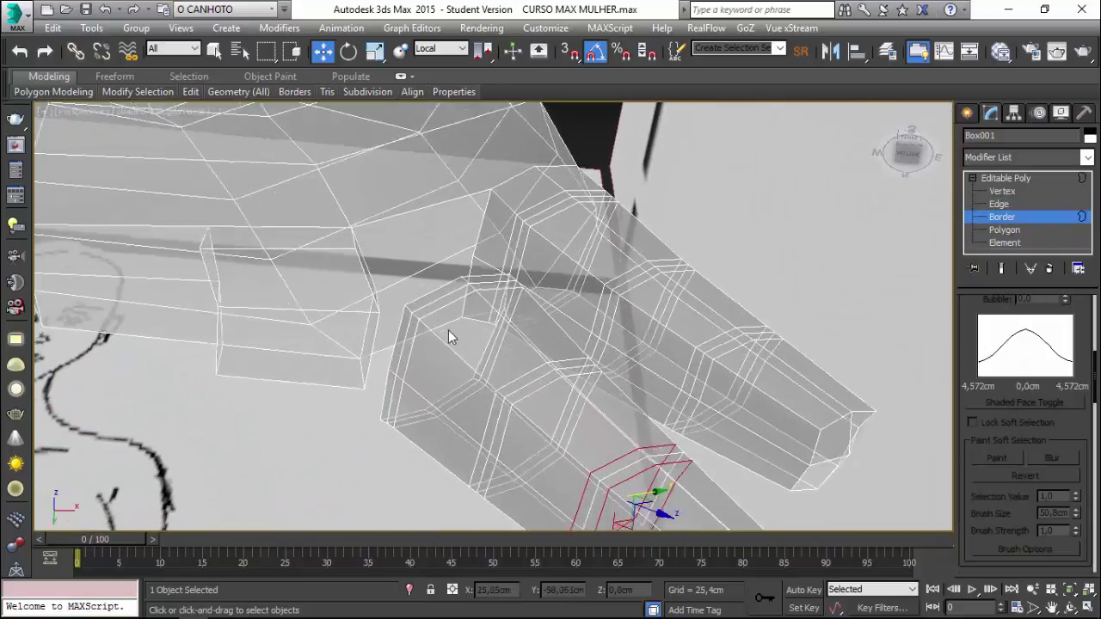
left_click(418, 282)
middle_click_drag(418, 278, 403, 418, "alt")
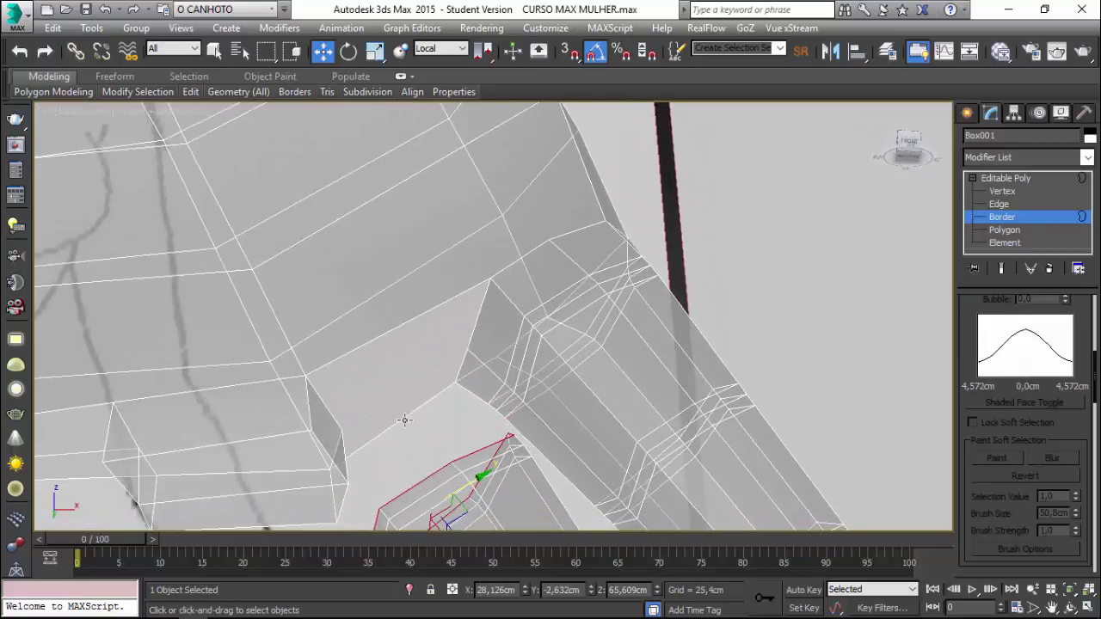
left_click(401, 425, "ctrl")
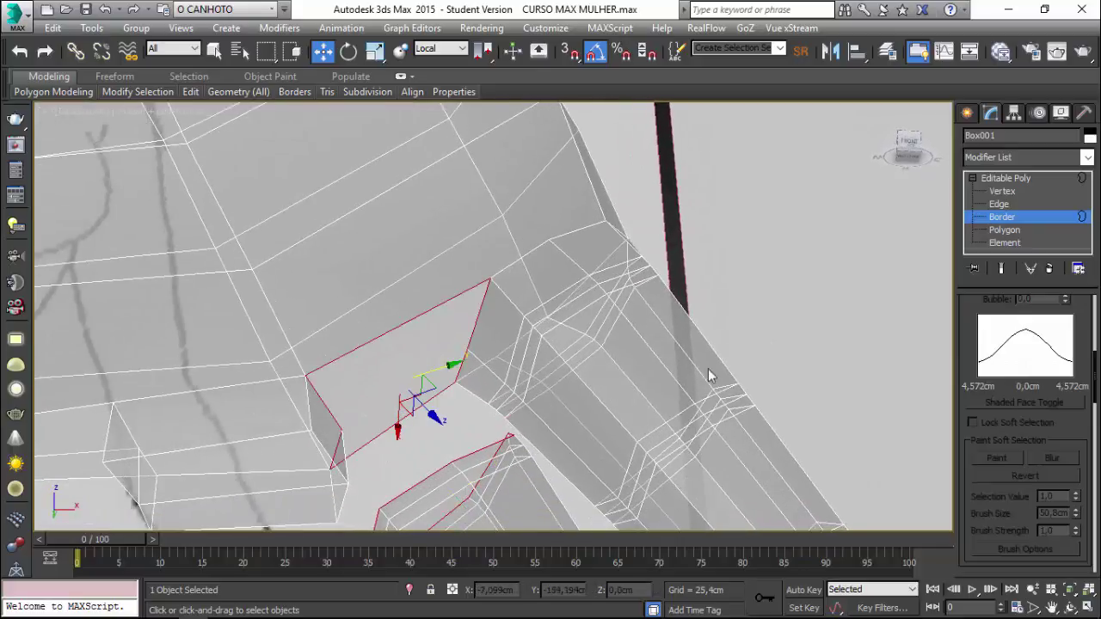
Bridge the two selected borders and set the bridge Twist to 1
left_click_drag(1095, 365, 1078, 537)
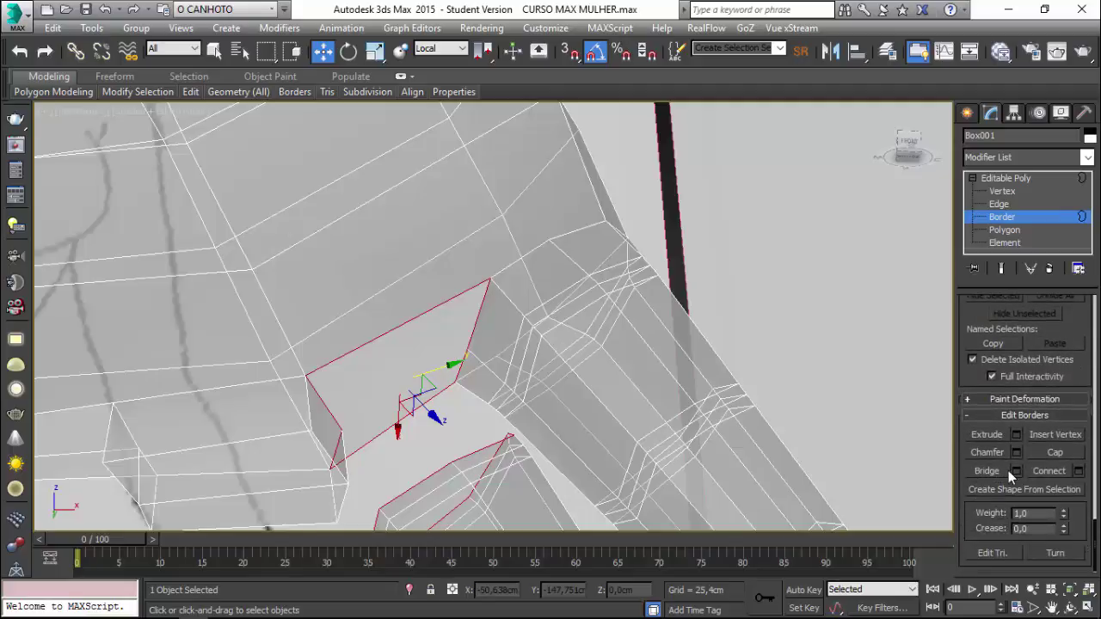
left_click(1015, 470)
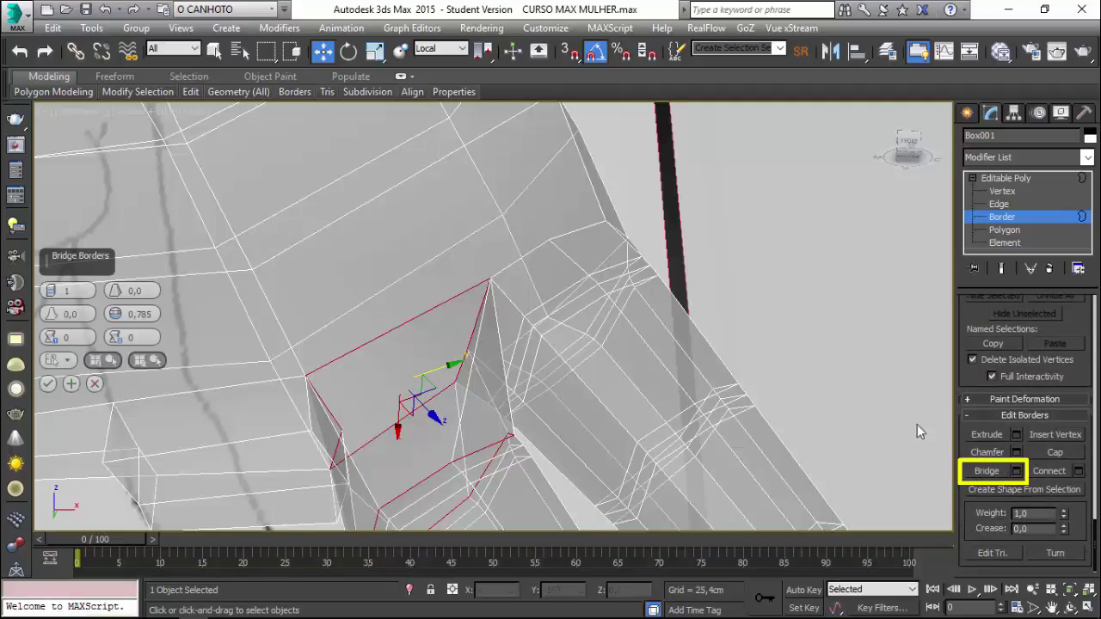
mouse_move(917, 424)
middle_mouse_down("alt")
mouse_move(391, 344)
mouse_move(344, 364)
mouse_move(408, 404)
mouse_move(470, 393)
middle_mouse_up("alt")
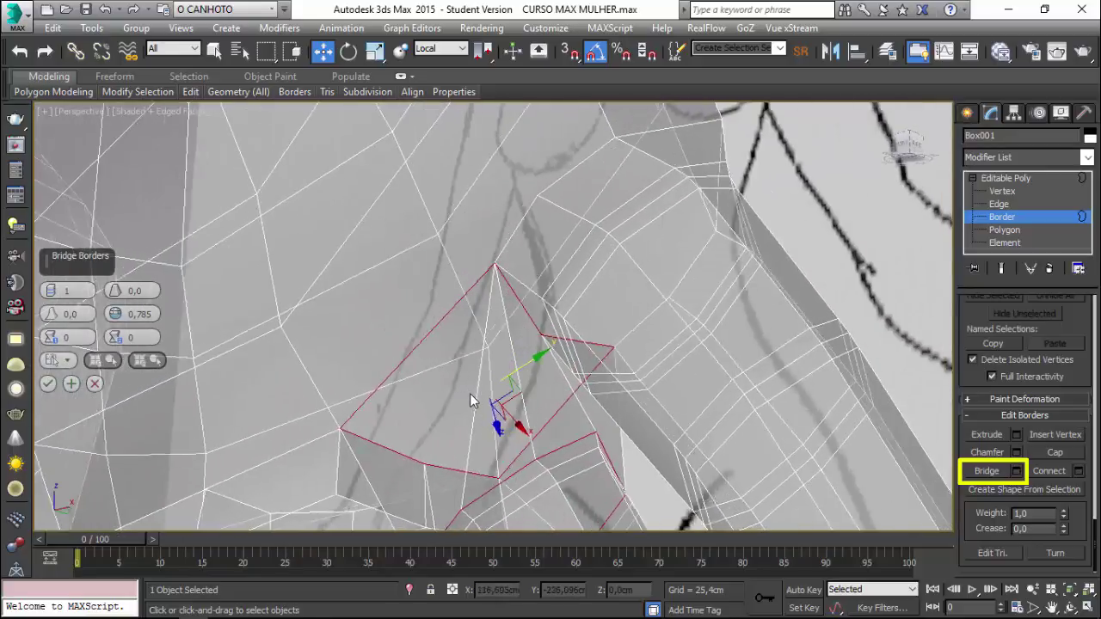
scroll(470, 393, "down", 3)
mouse_move(97, 293)
middle_mouse_down("alt")
mouse_move(100, 260)
mouse_move(238, 264)
mouse_move(333, 247)
mouse_move(382, 266)
mouse_move(9, 361)
mouse_move(14, 376)
mouse_move(35, 370)
middle_mouse_up("alt")
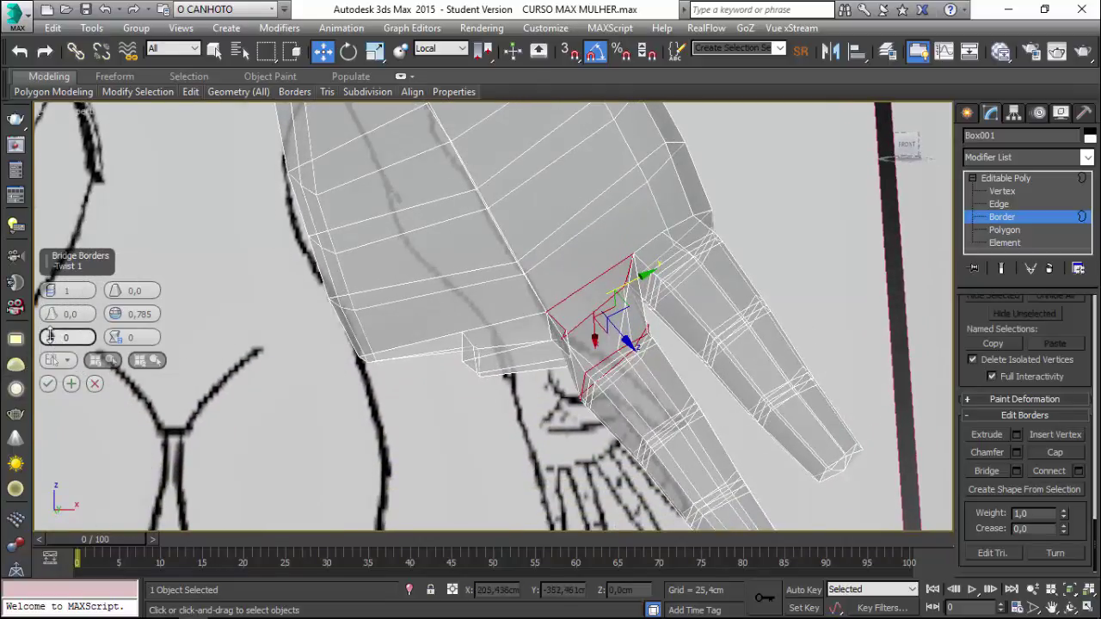
left_click_drag(50, 336, 51, 326)
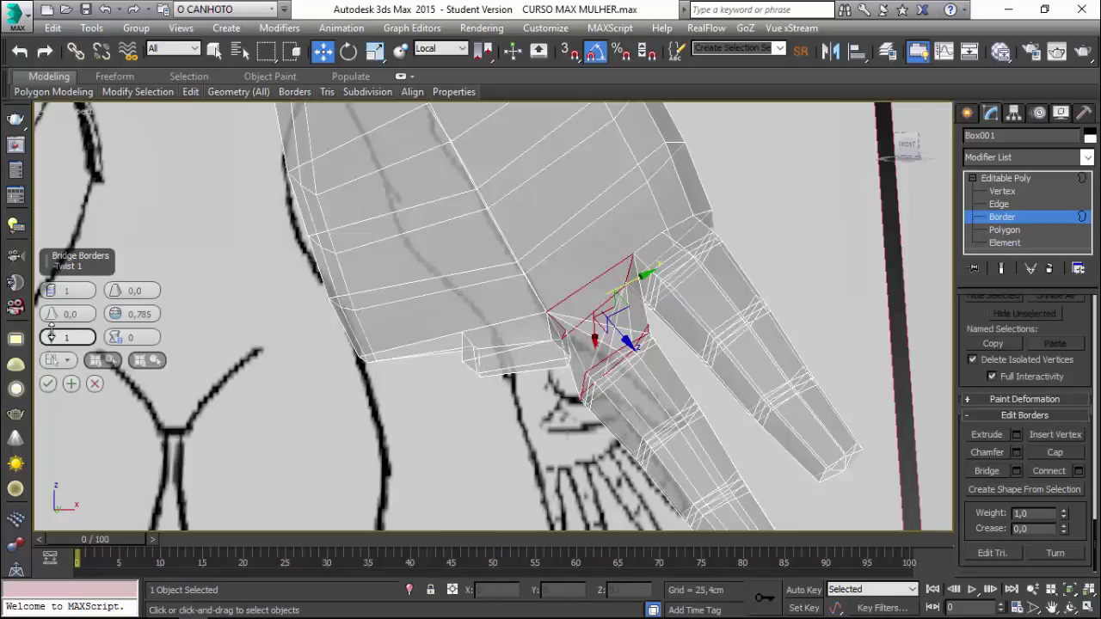
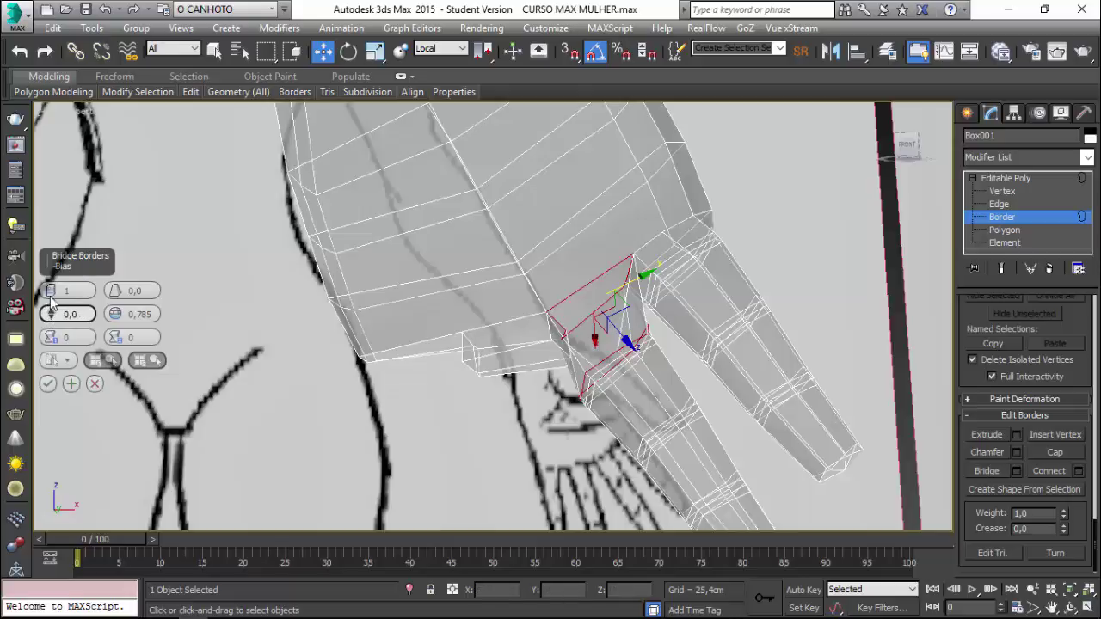
Bridge the leg's top border to the pelvis with 2 segments, with taper reset to 0
mouse_move(51, 284)
left_mouse_down()
mouse_move(52, 271)
mouse_move(52, 281)
left_mouse_up()
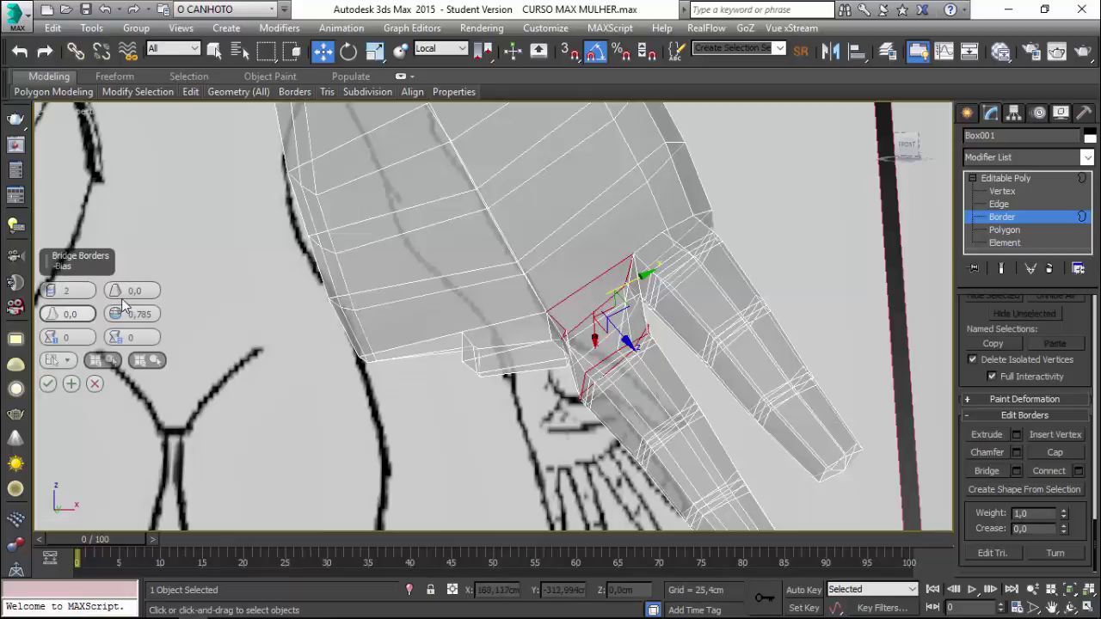
left_click_drag(115, 284, 114, 290)
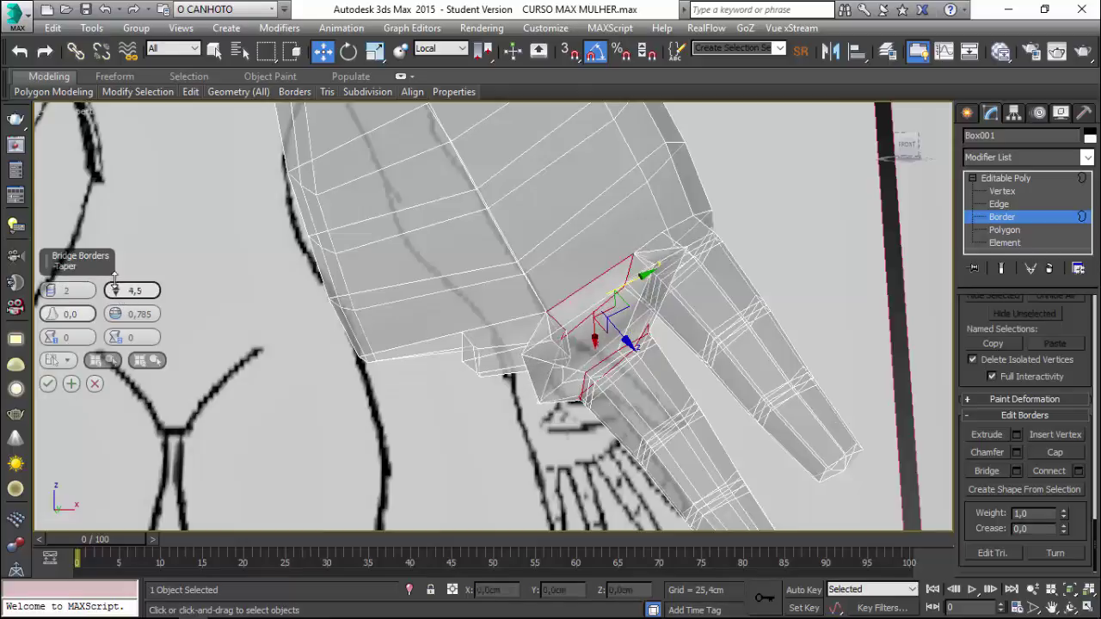
right_click(114, 291)
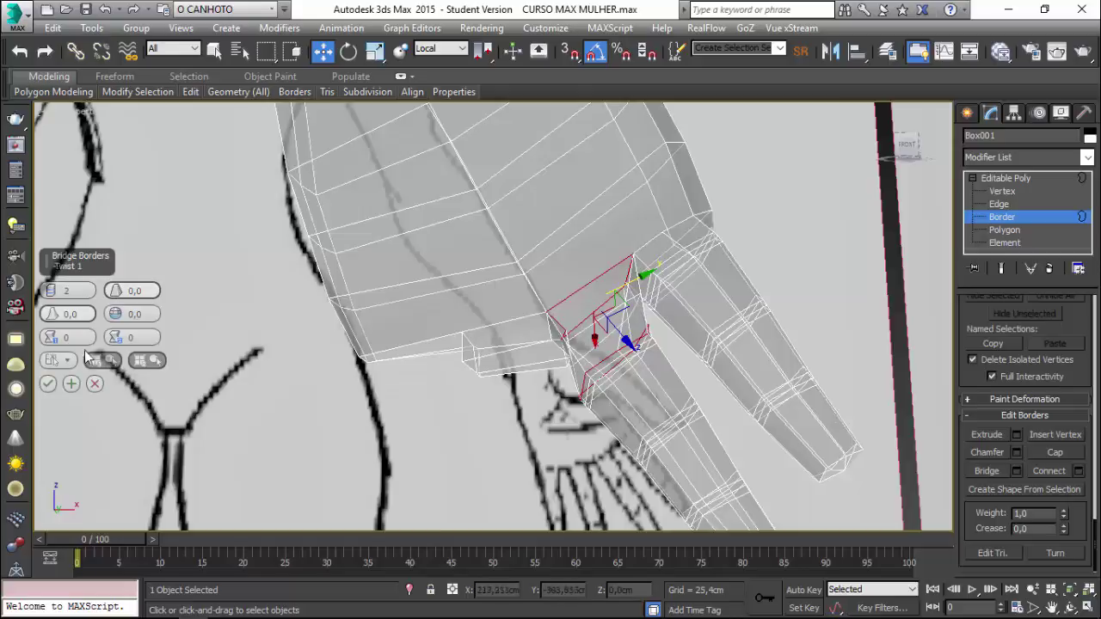
left_click(46, 386)
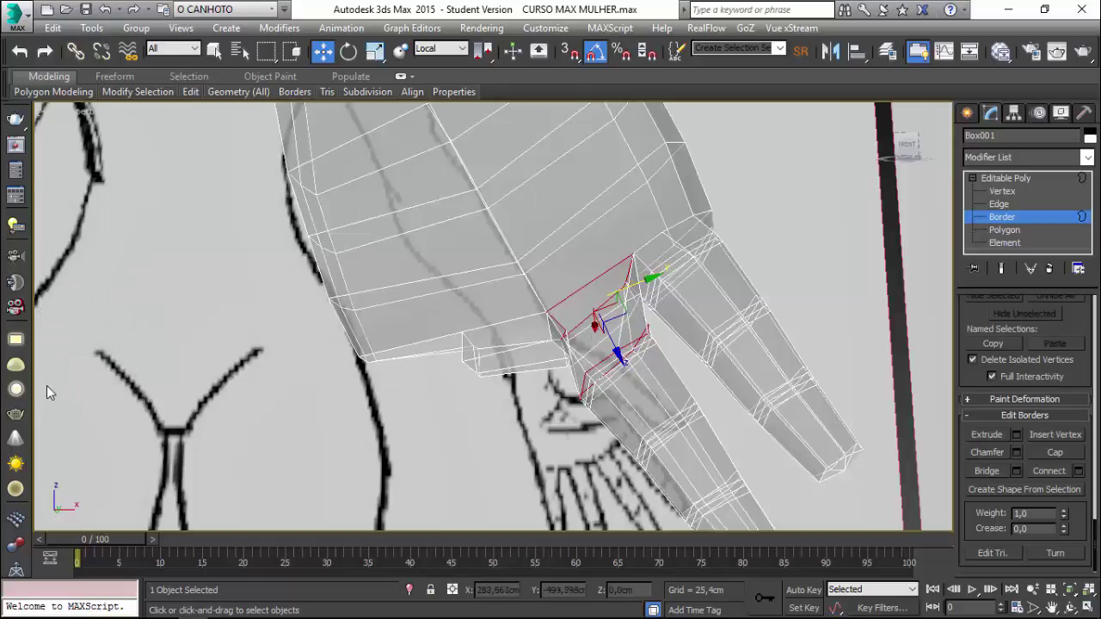
Orbit and zoom in on the bridged leg, then put the body mesh at Polygon sub-object level
mouse_move(419, 415)
middle_mouse_down("alt")
mouse_move(434, 405)
mouse_move(440, 357)
mouse_move(479, 374)
mouse_move(534, 360)
mouse_move(519, 342)
mouse_move(497, 342)
mouse_move(506, 352)
middle_mouse_up("alt")
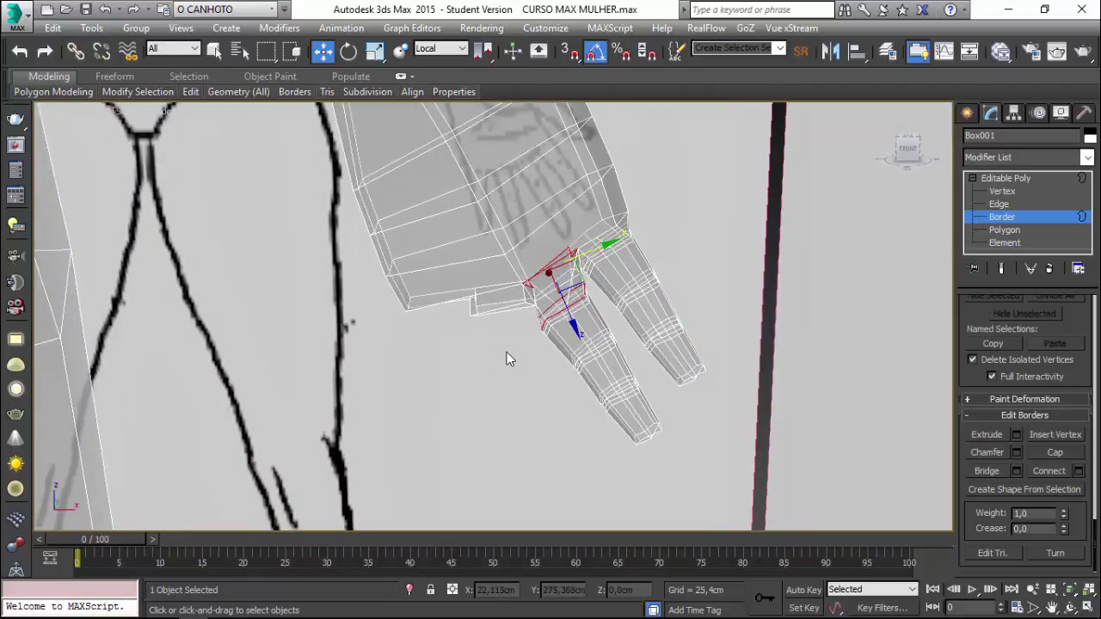
scroll(506, 357, "up", 3)
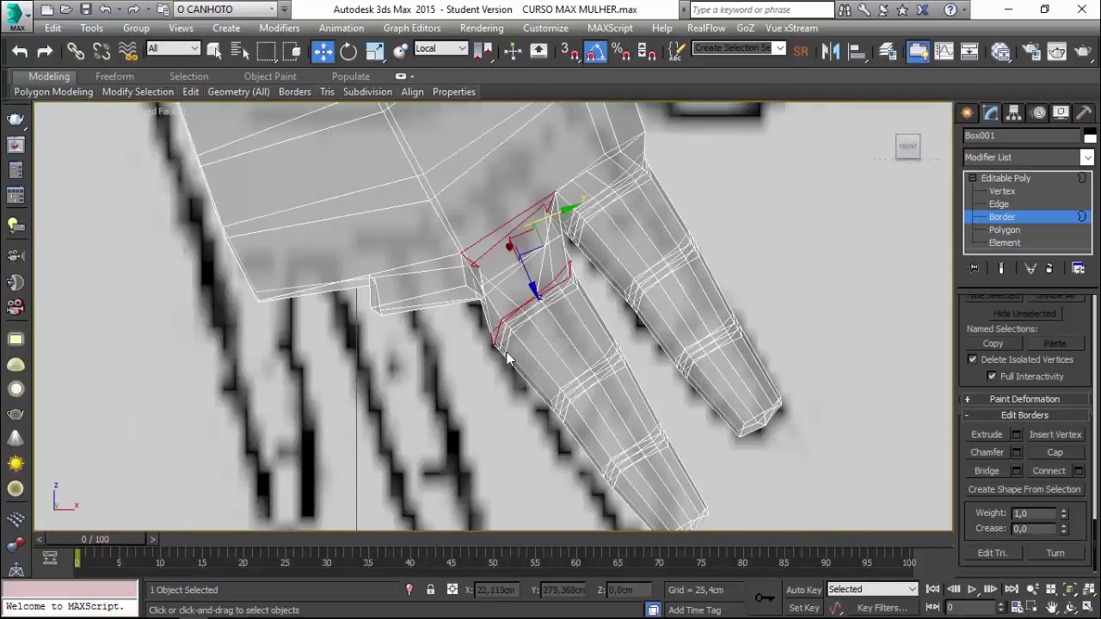
left_click(997, 205)
left_click(1001, 191)
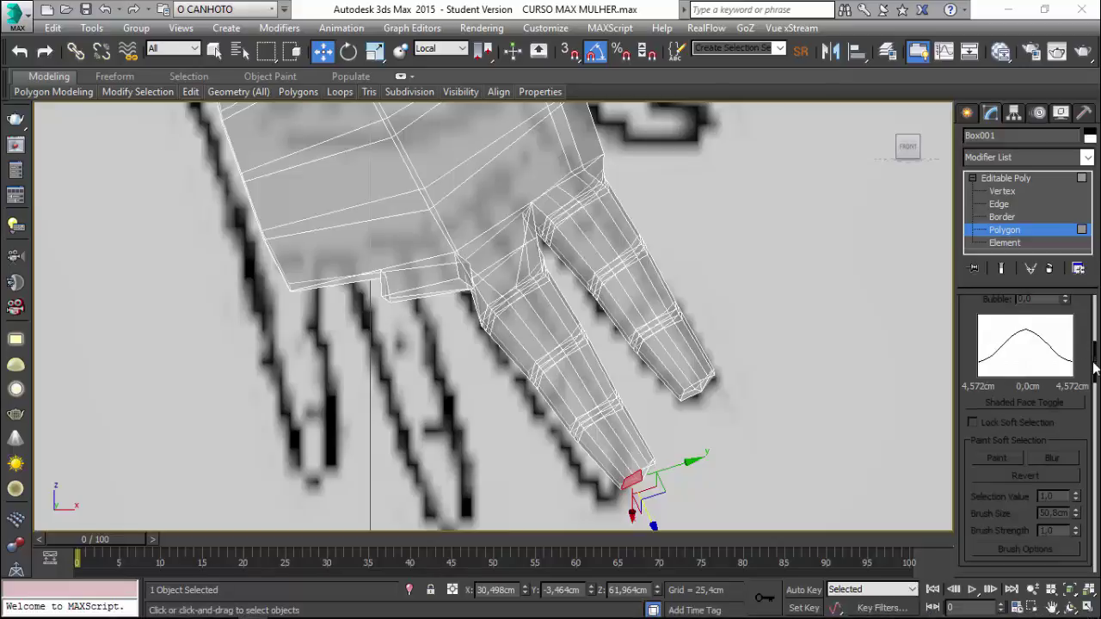
Grow the selection from the leg's end polygon until the whole leg is selected
left_click_drag(1095, 368, 1096, 314)
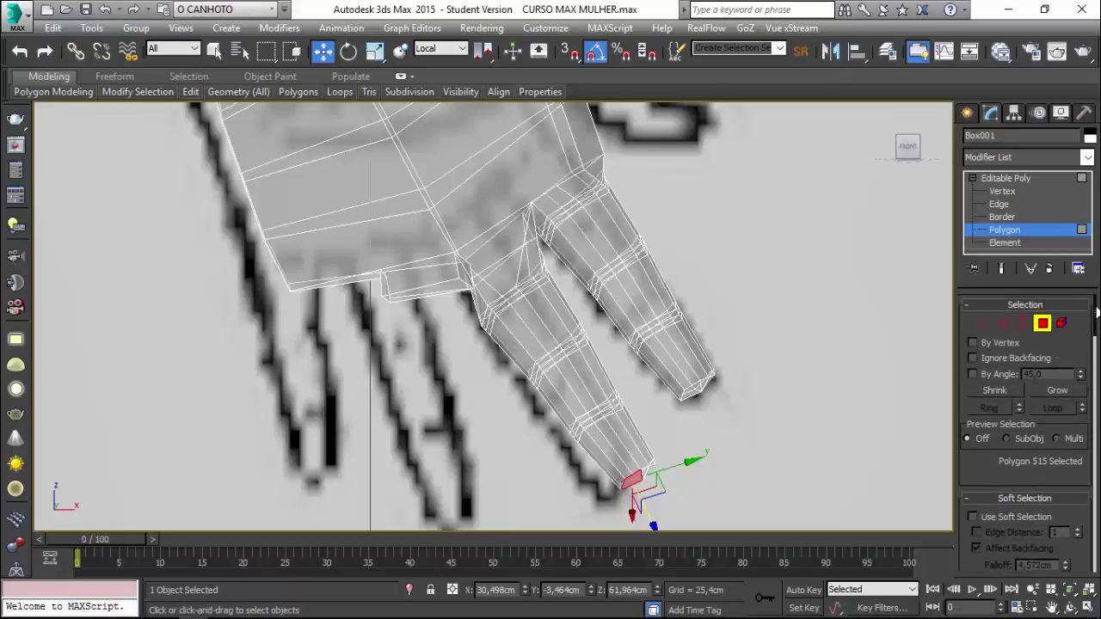
left_click(1050, 391)
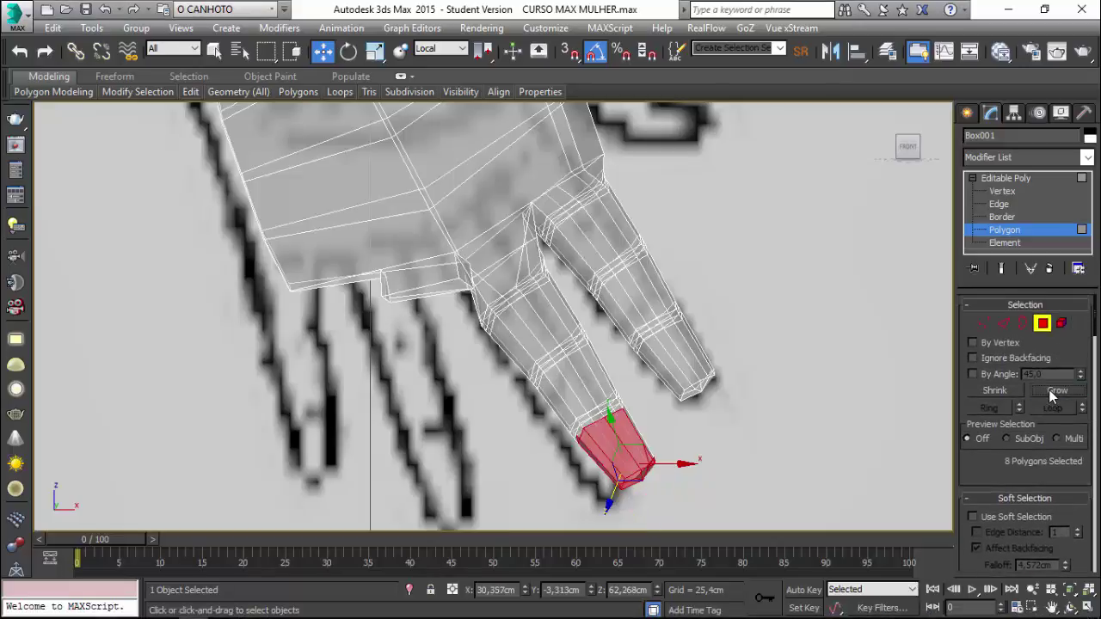
left_click(1050, 391)
left_click(1050, 392)
left_click(1050, 391)
left_click(1050, 392)
left_click(1050, 391)
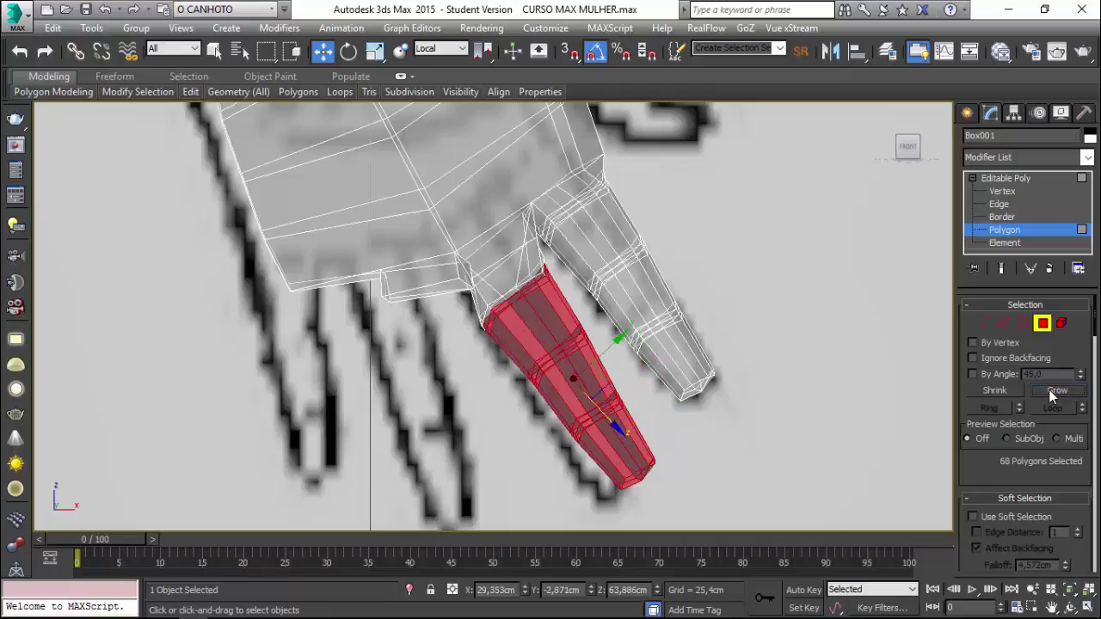
left_click(1050, 391)
left_click(1050, 391)
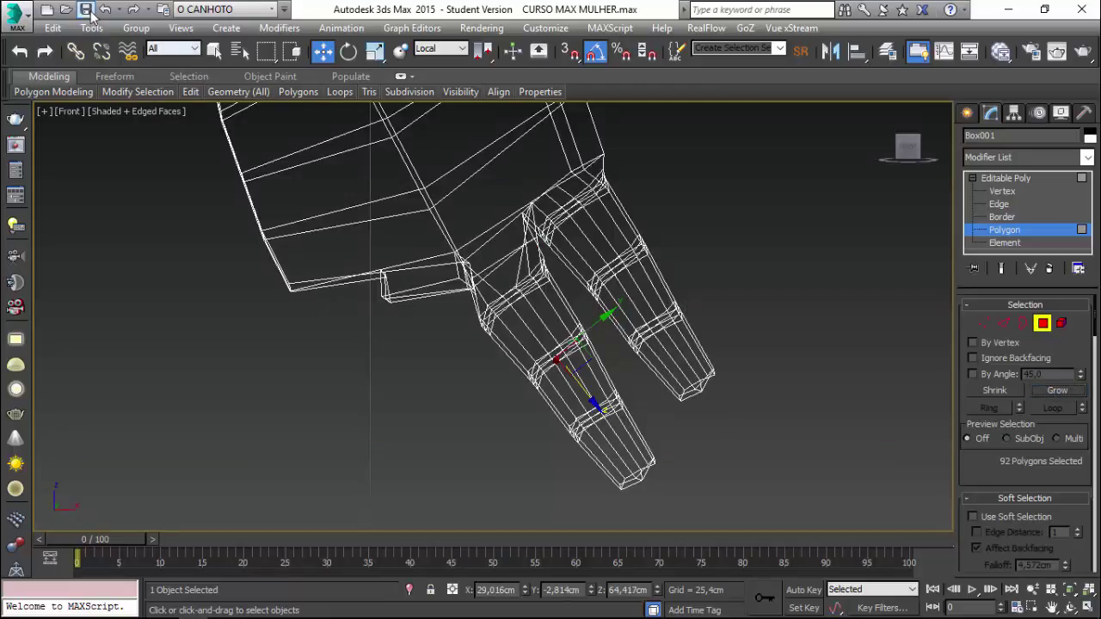
left_click(103, 11)
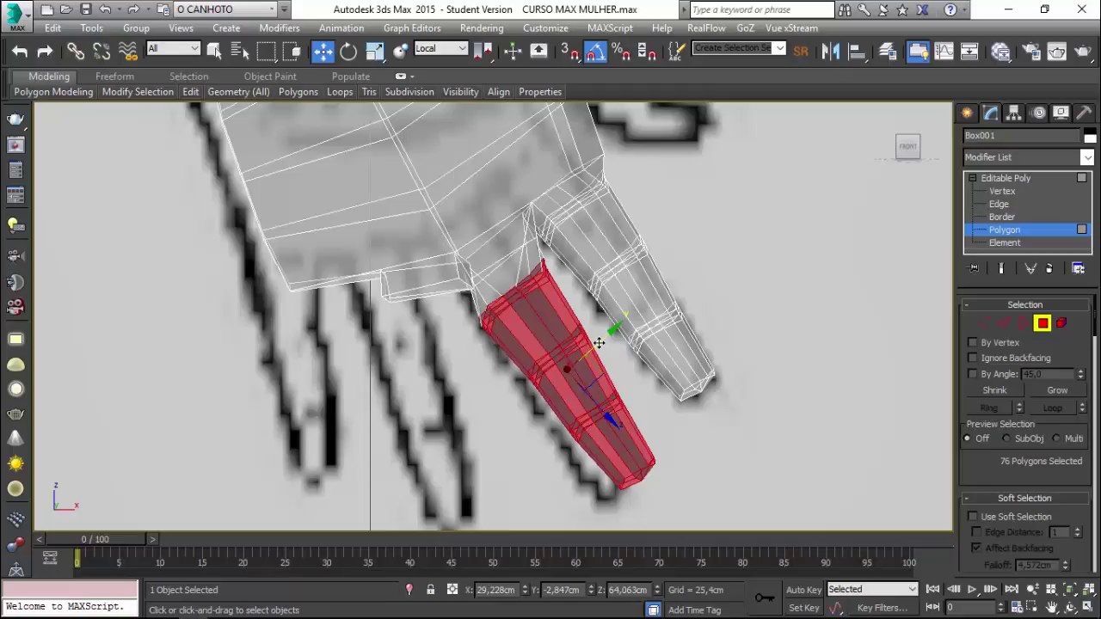
Shift and nudge the selected leg over the reference drawing, then leave Polygon level
mouse_move(598, 342)
left_mouse_down()
mouse_move(609, 337)
mouse_move(561, 346)
left_mouse_up()
left_click(349, 54)
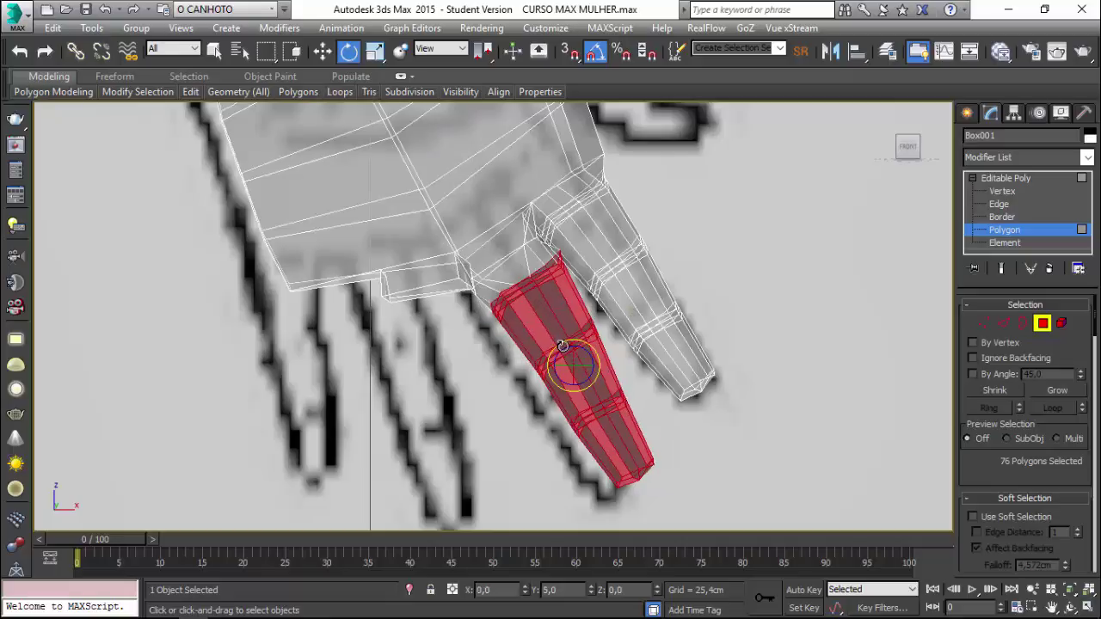
left_click(321, 53)
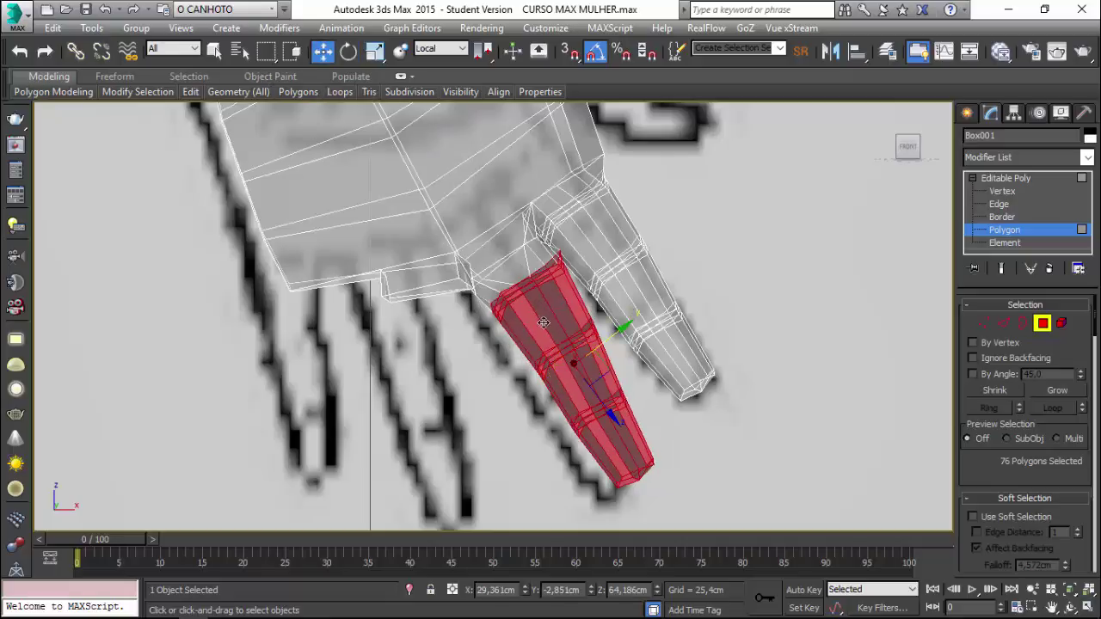
left_click_drag(600, 359, 594, 366)
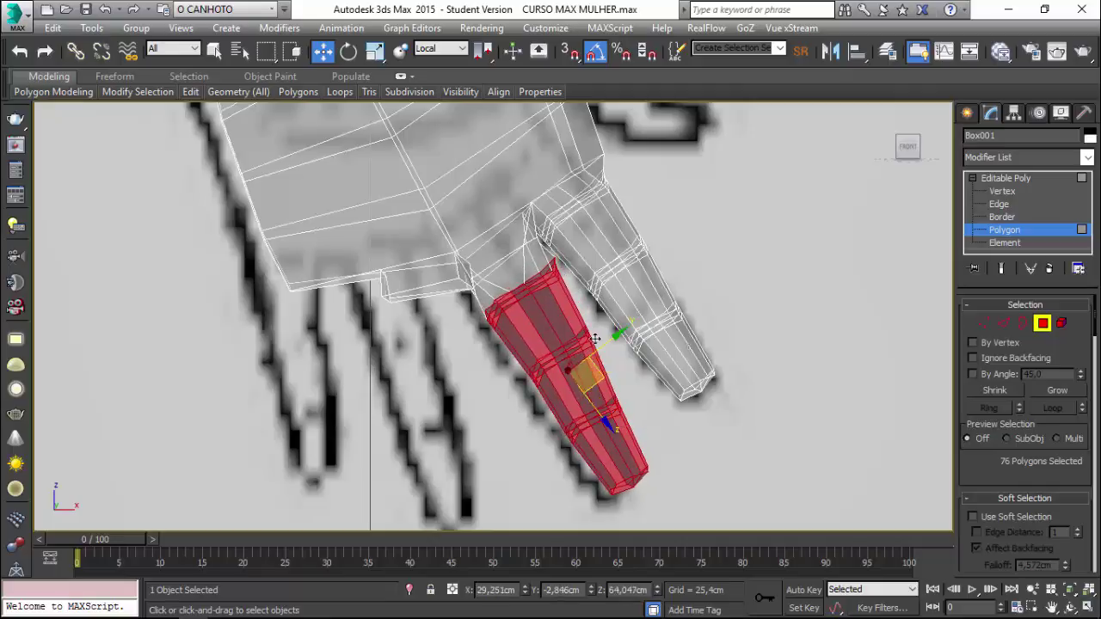
left_click(1042, 324)
Save the scene and zoom the Front viewport toward the crotch area
left_click(86, 9)
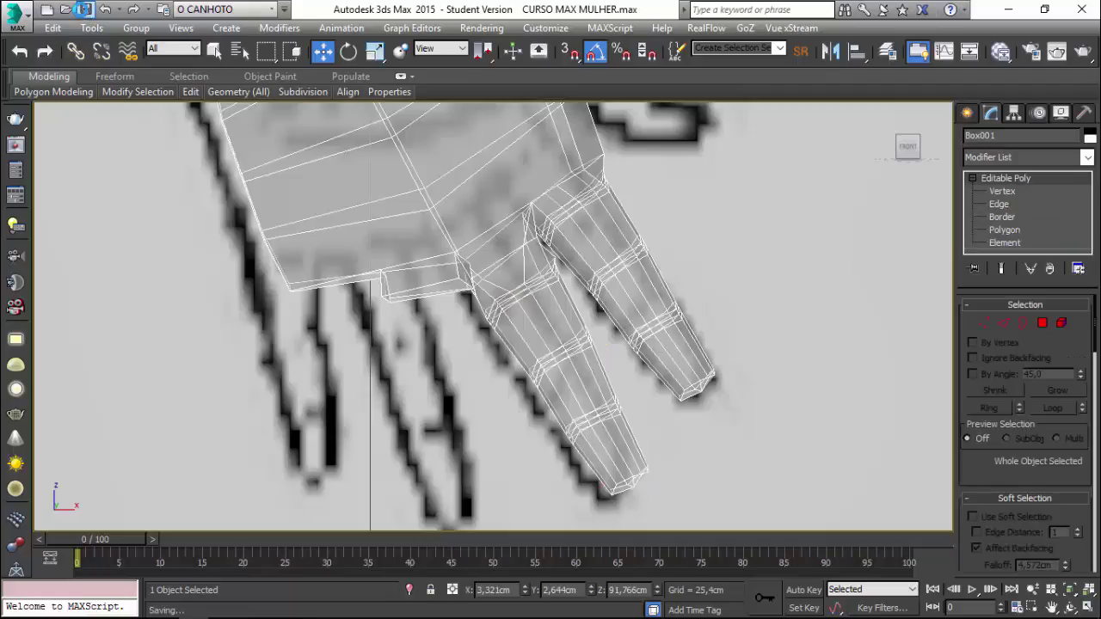
scroll(448, 354, "down", 1)
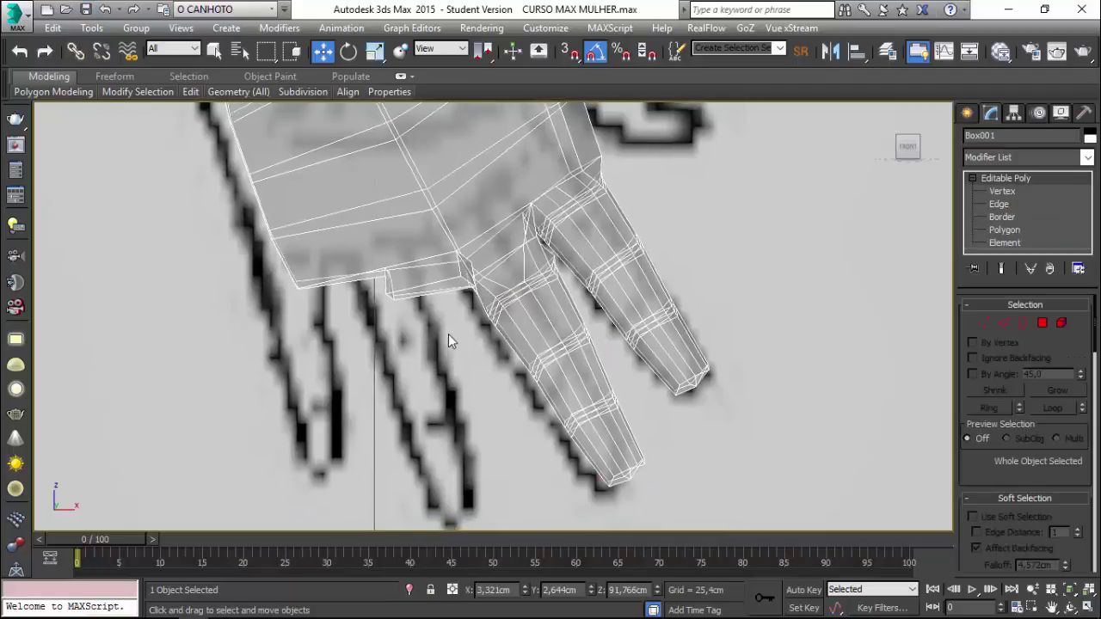
scroll(448, 334, "down", 1)
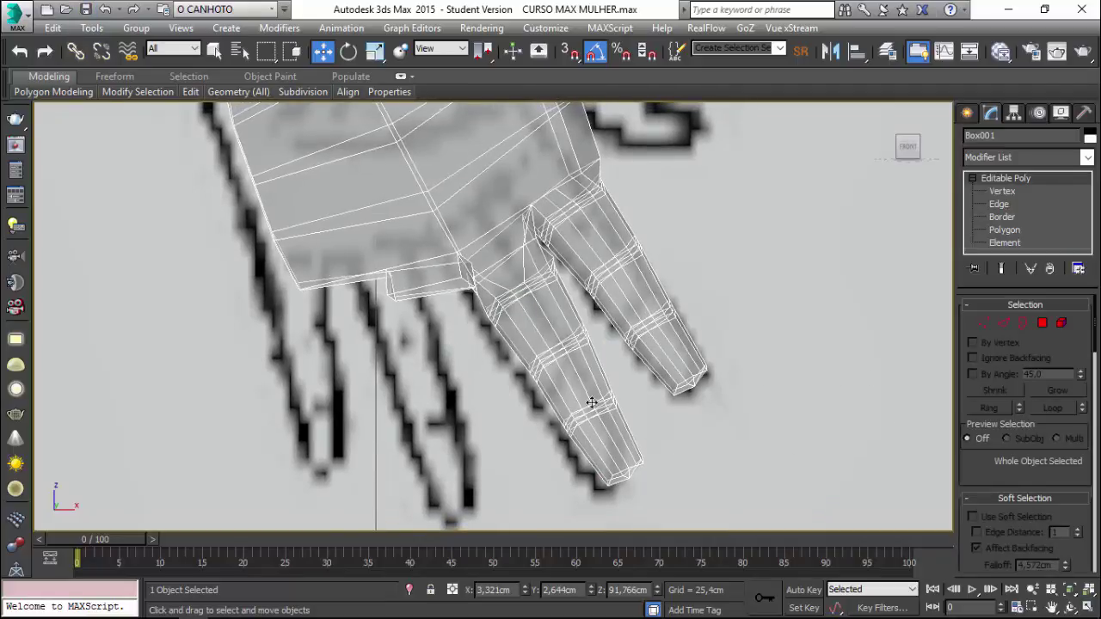
scroll(598, 455, "up", 1)
scroll(593, 444, "up", 1)
scroll(387, 298, "up", 1)
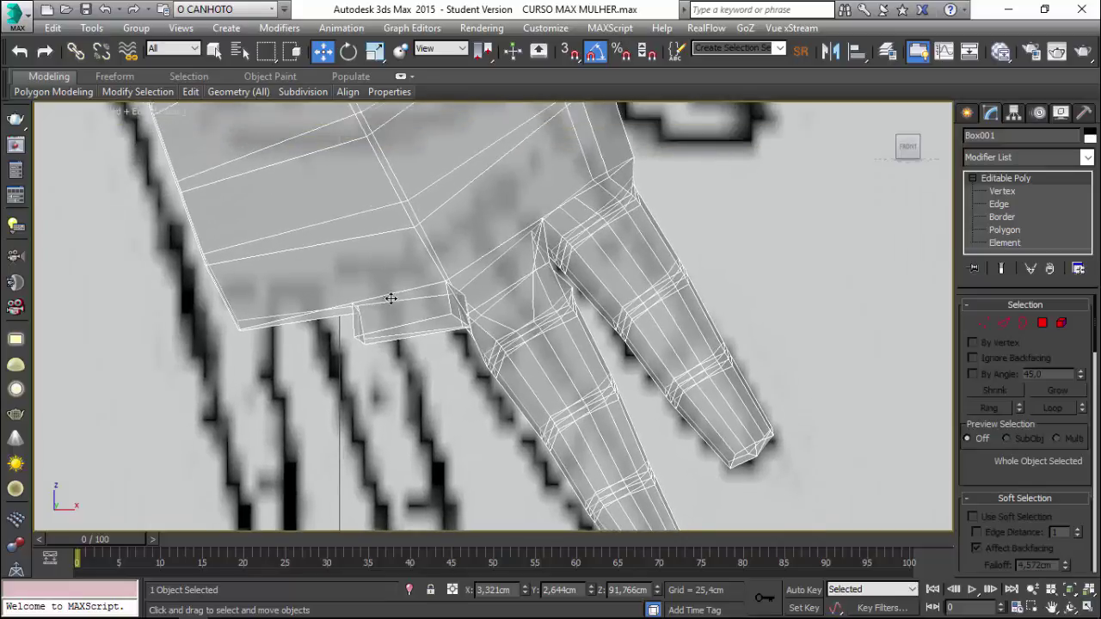
scroll(441, 286, "up", 1)
scroll(441, 286, "up", 2)
scroll(447, 287, "up", 1)
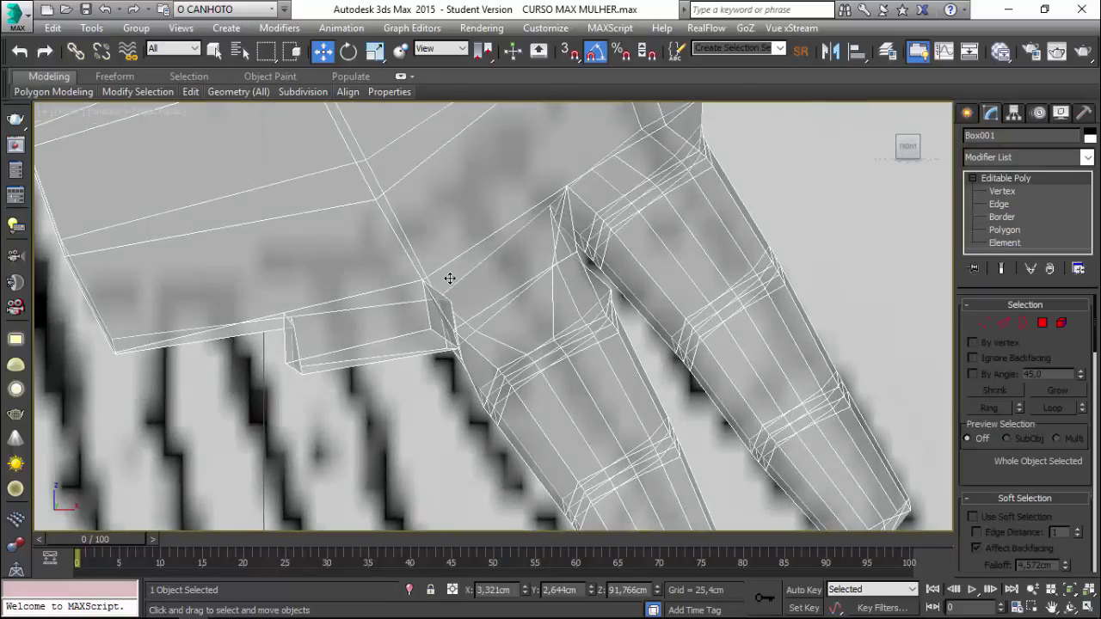
Switch to Perspective view and orbit to inspect the gap between the legs
mouse_move(449, 278)
middle_mouse_down("alt")
mouse_move(543, 304)
mouse_move(516, 344)
mouse_move(484, 337)
mouse_move(555, 246)
mouse_move(528, 292)
middle_mouse_up("alt")
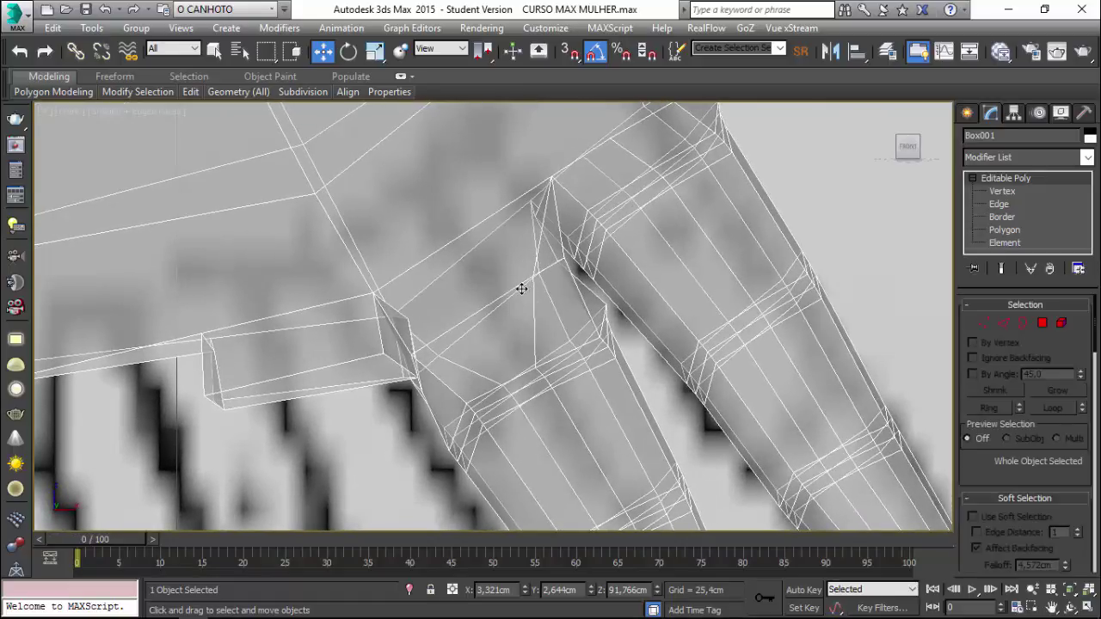
key("p")
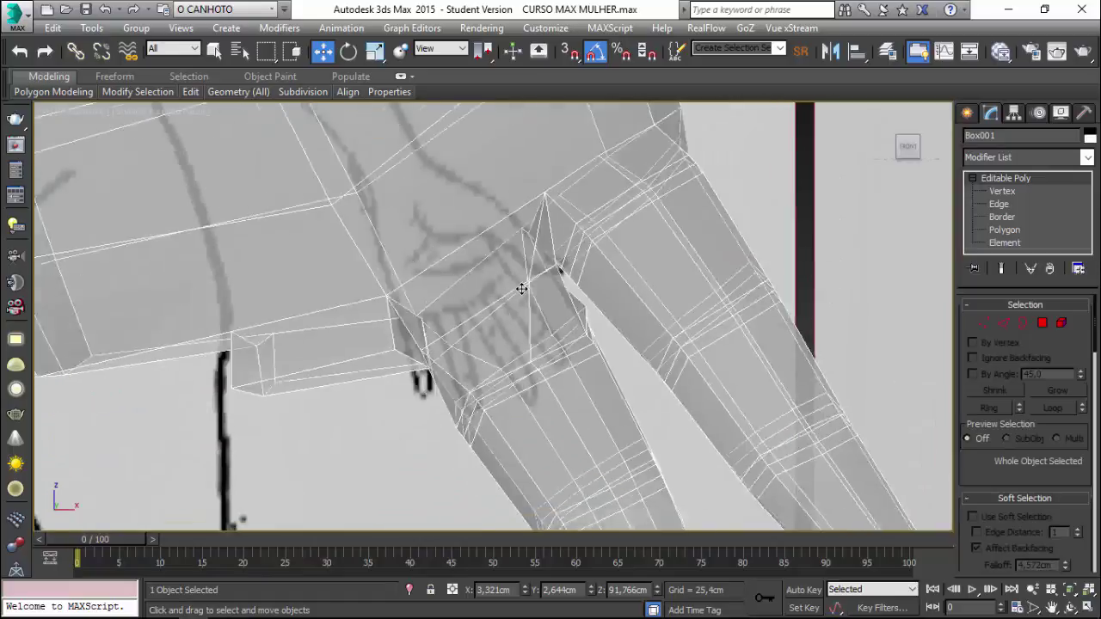
mouse_move(521, 287)
middle_mouse_down("alt")
mouse_move(485, 233)
mouse_move(521, 322)
mouse_move(504, 278)
mouse_move(509, 303)
mouse_move(546, 189)
mouse_move(504, 136)
mouse_move(512, 292)
mouse_move(562, 290)
mouse_move(654, 250)
mouse_move(669, 159)
mouse_move(633, 277)
mouse_move(543, 330)
mouse_move(833, 315)
middle_mouse_up("alt")
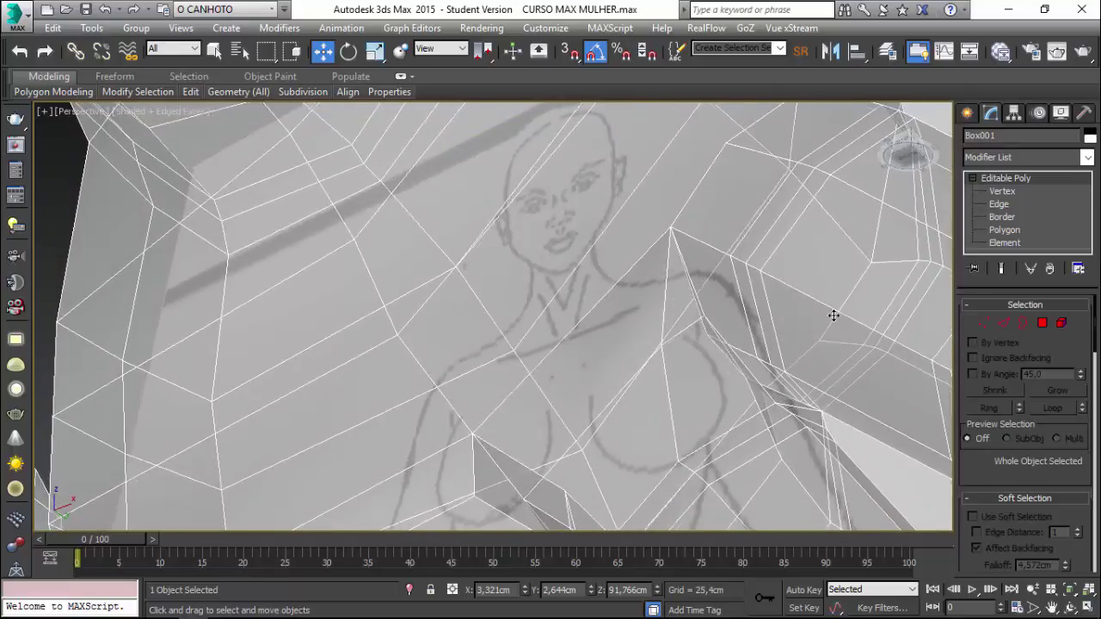
Delete a stray edge near the crotch at Edge level
left_click(1006, 324)
left_click(659, 332)
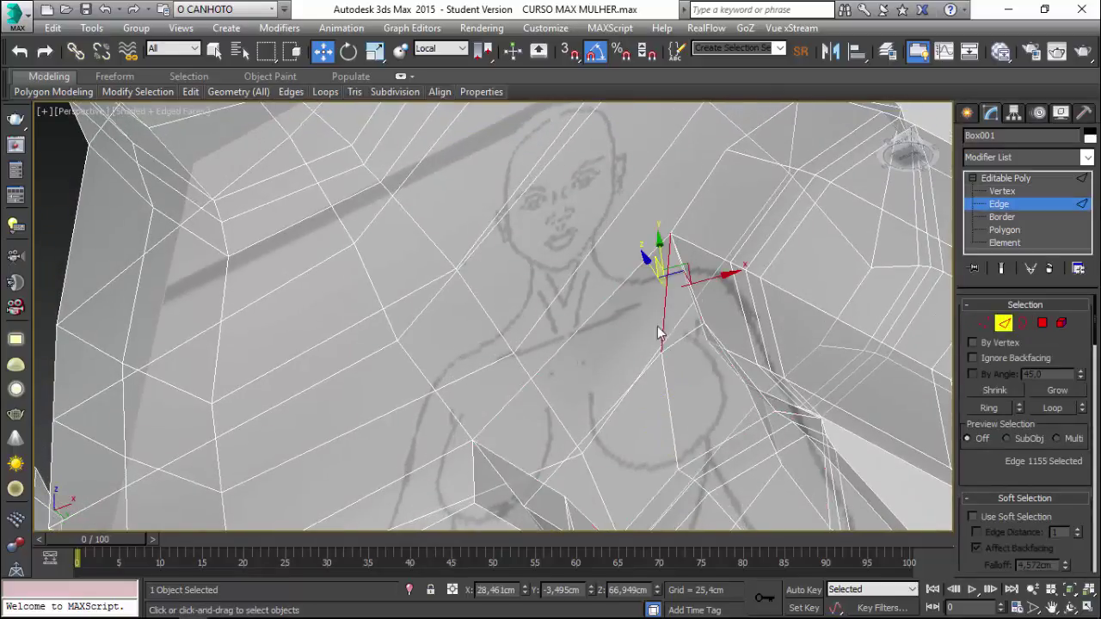
key("BackSpace")
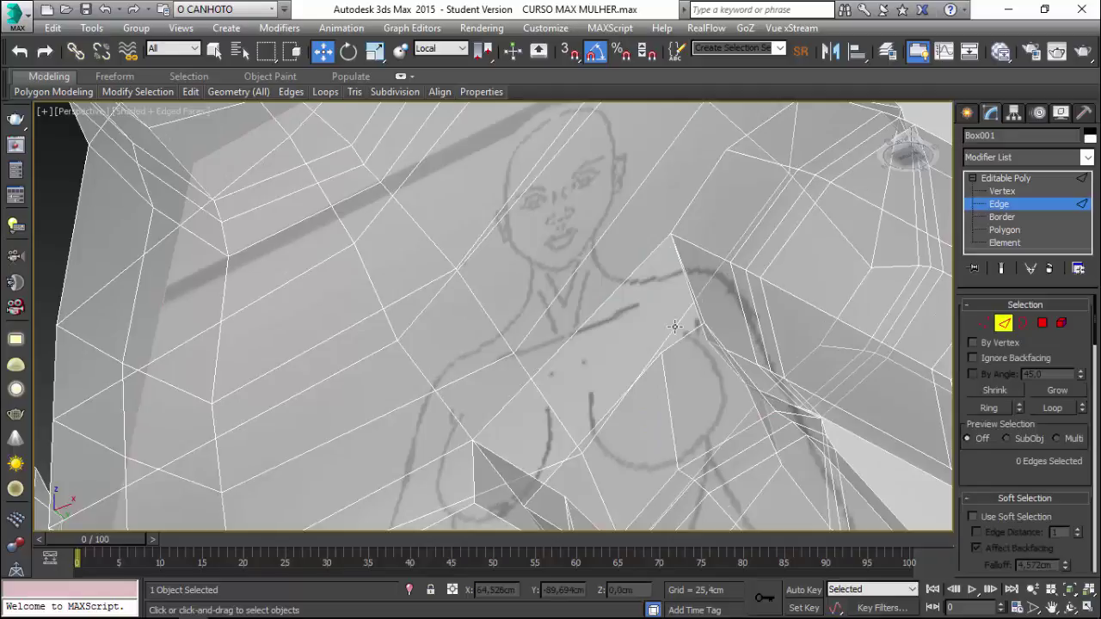
Move vertex 587 at the inner thigh slightly to tidy where the leg meets the pelvis
scroll(674, 327, "up", 3)
scroll(676, 319, "up", 2)
scroll(663, 387, "up", 2)
scroll(663, 388, "up", 2)
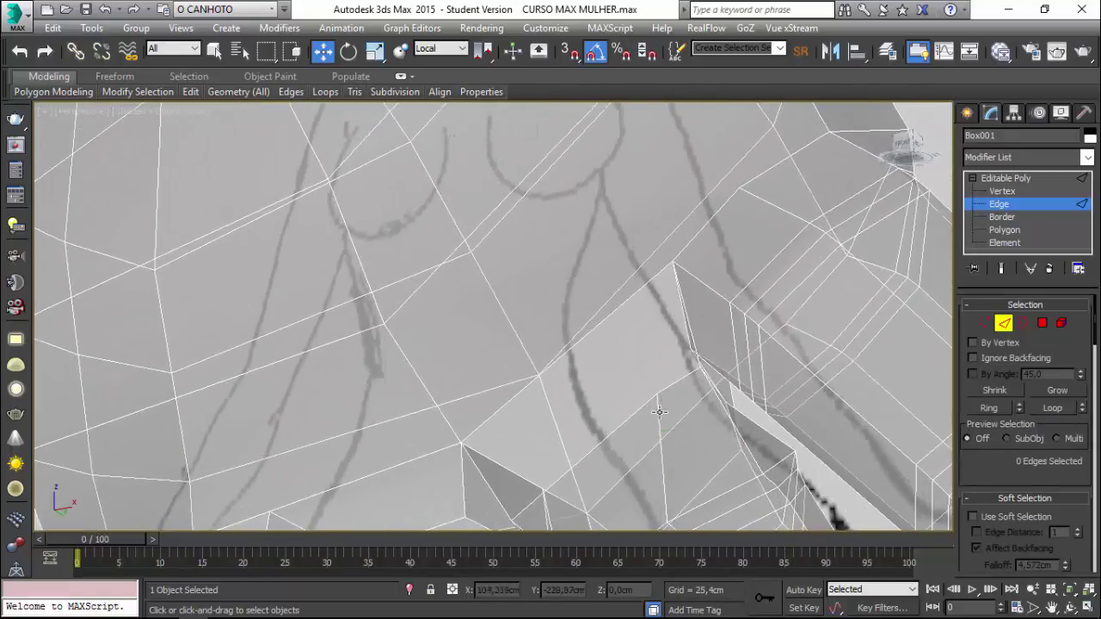
left_click(659, 412)
key("1")
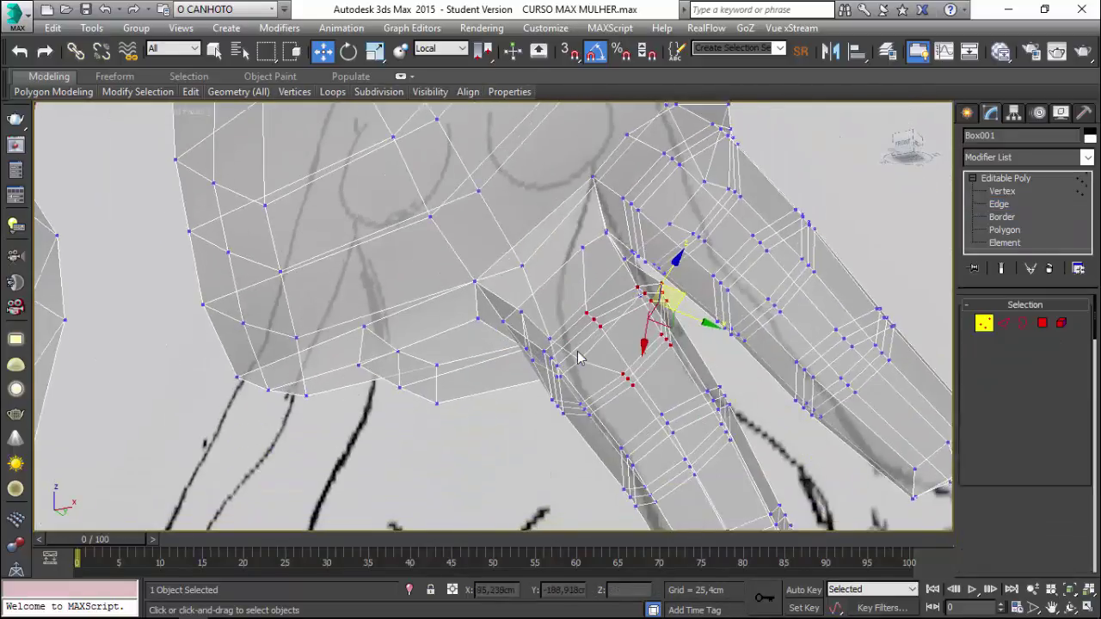
middle_click_drag(928, 319, 588, 244, "alt")
left_click(587, 245)
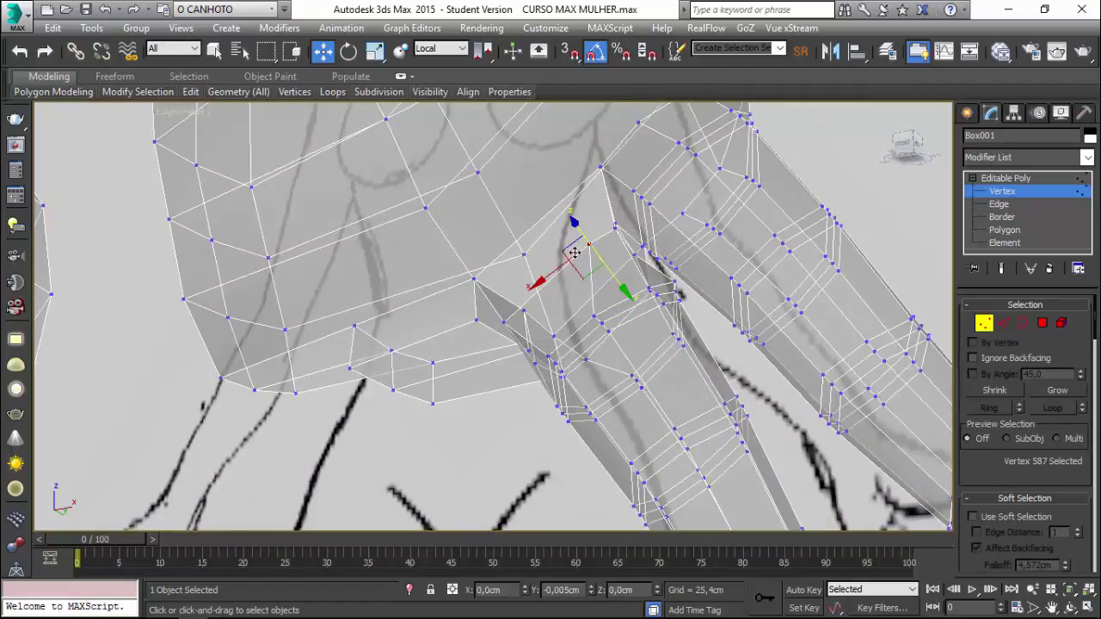
left_click_drag(574, 252, 529, 291)
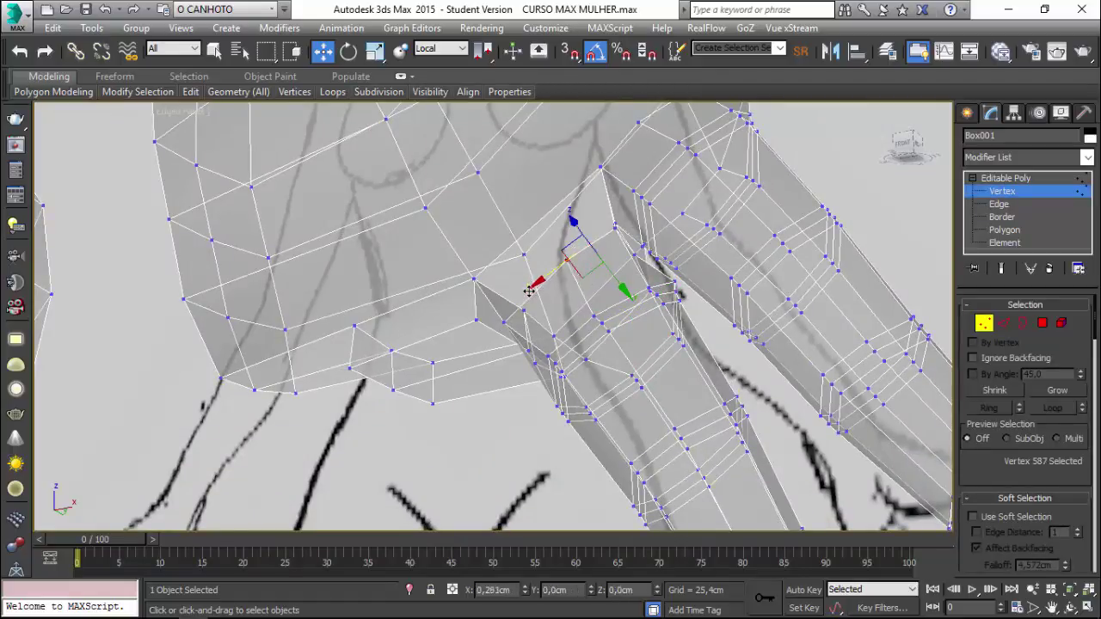
scroll(516, 296, "up", 3)
scroll(559, 283, "up", 3)
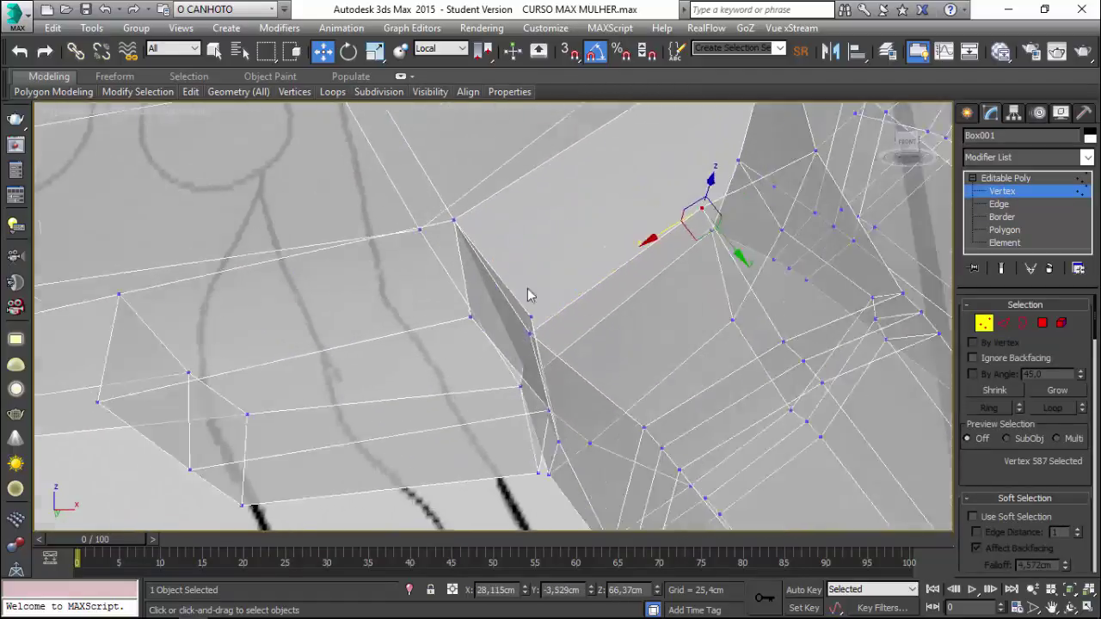
scroll(609, 270, "up", 4)
scroll(608, 270, "down", 5)
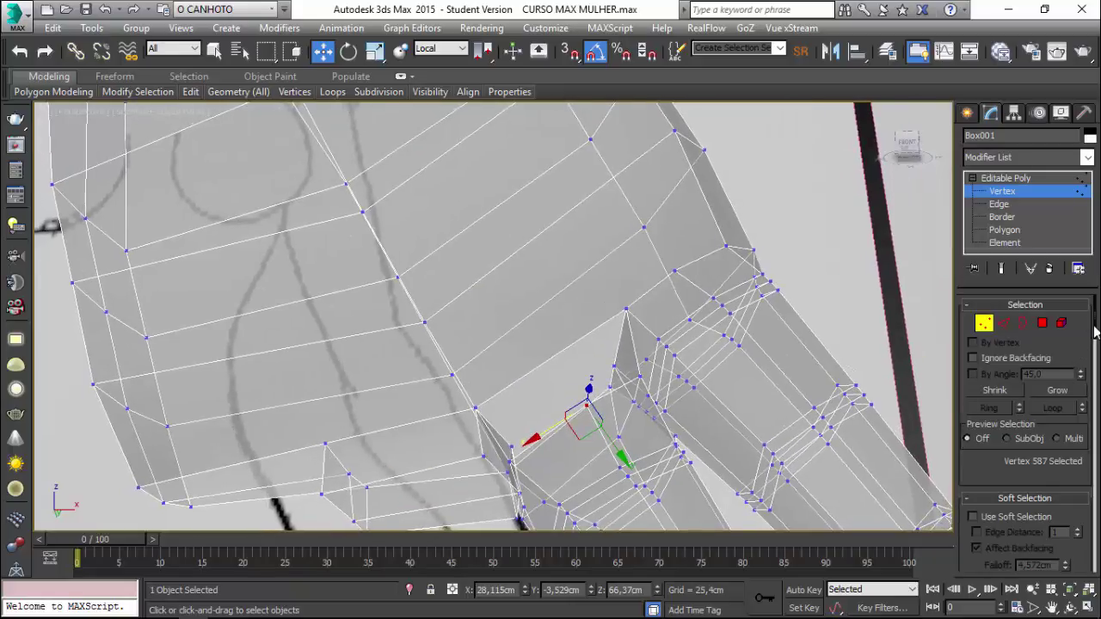
scroll(1085, 370, "down", 3)
scroll(1083, 387, "down", 3)
scroll(1084, 404, "down", 3)
scroll(1080, 428, "down", 2)
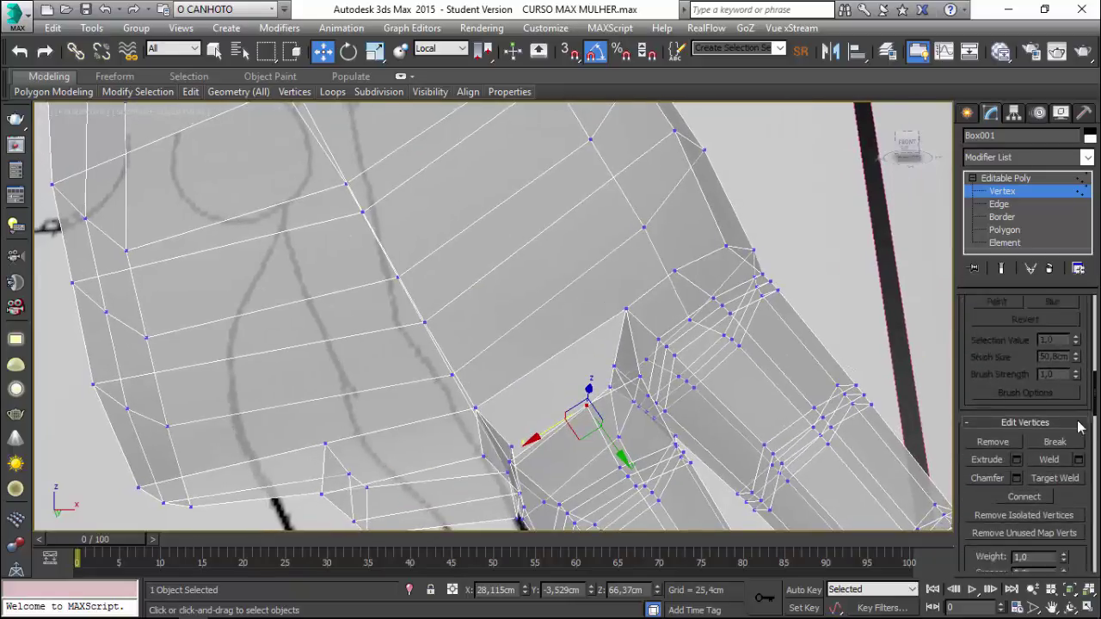
scroll(1080, 439, "down", 3)
scroll(1078, 473, "down", 3)
scroll(1077, 507, "down", 3)
scroll(1075, 538, "down", 3)
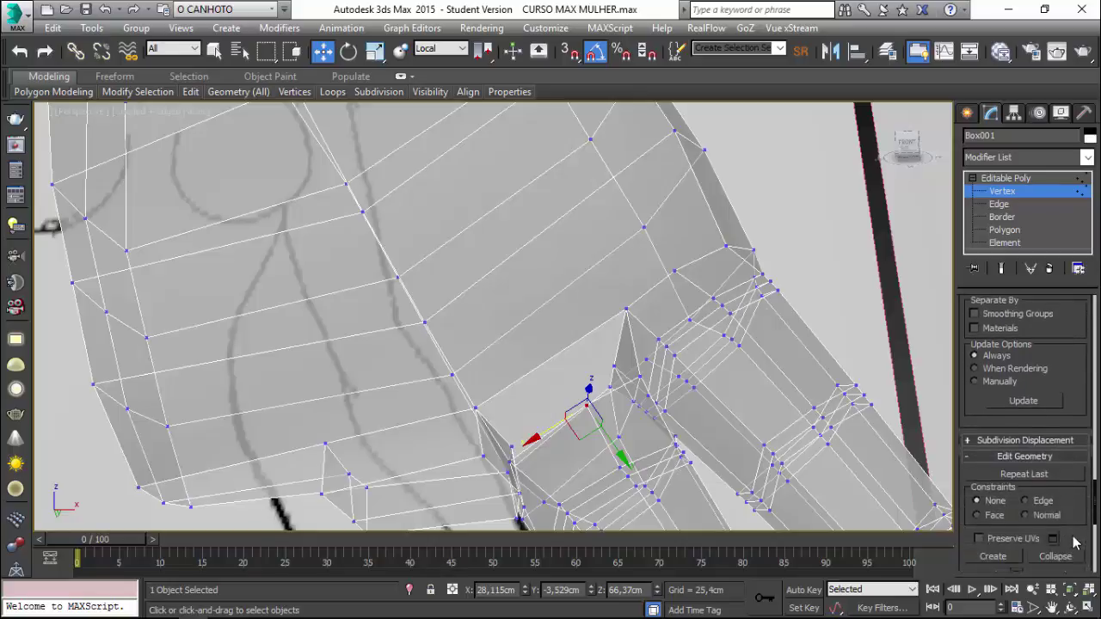
scroll(1072, 524, "down", 3)
scroll(1067, 491, "down", 3)
scroll(1064, 460, "down", 3)
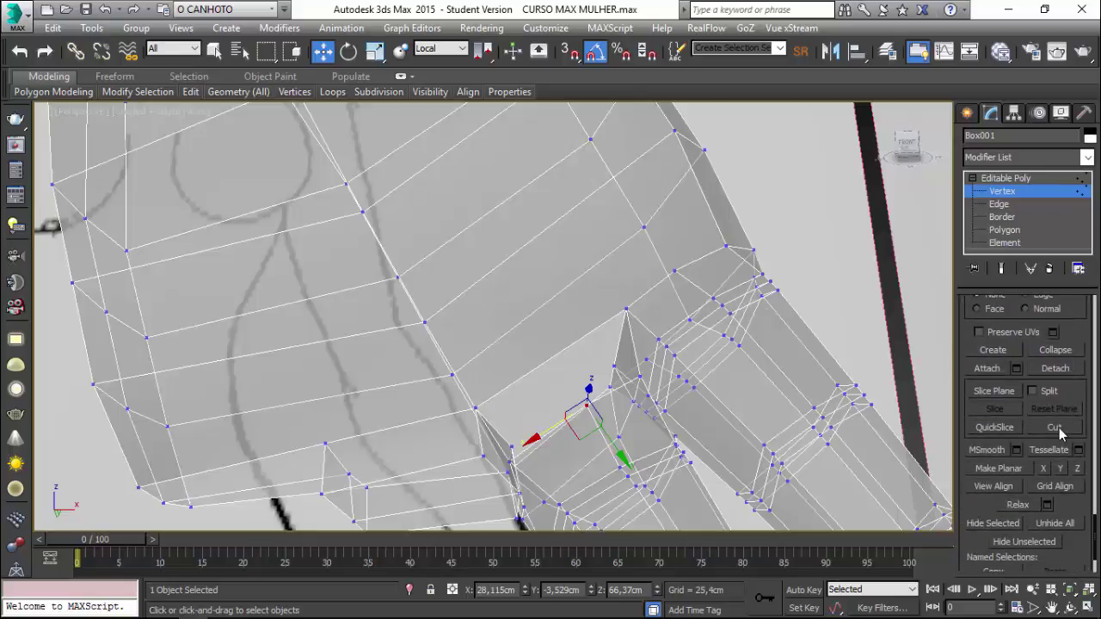
left_click(1058, 428)
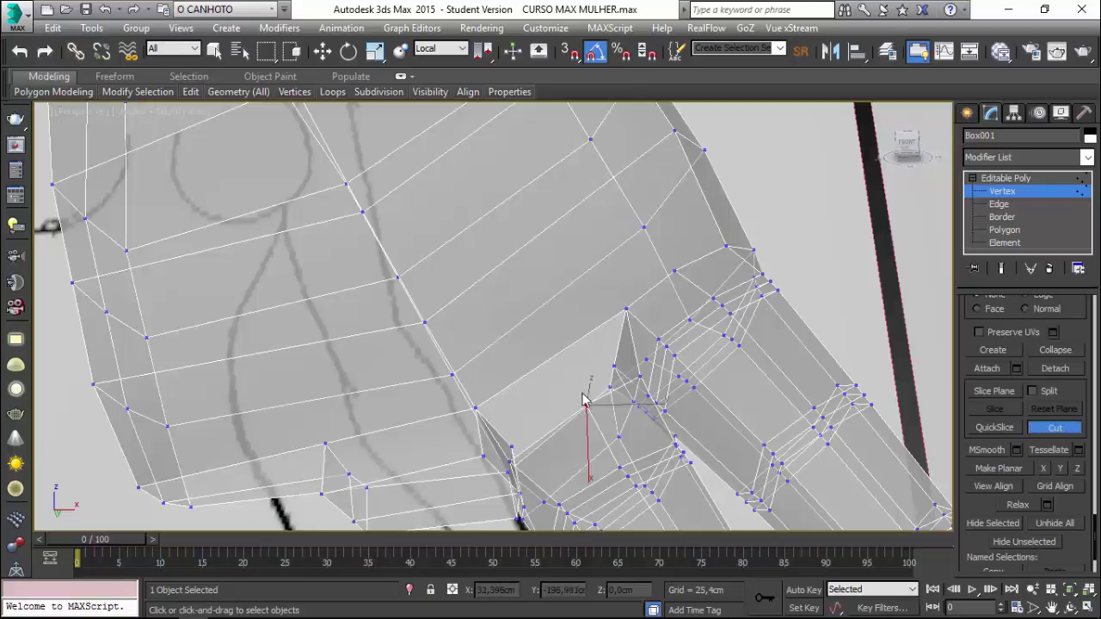
scroll(559, 378, "up", 2)
scroll(568, 396, "up", 3)
scroll(577, 395, "down", 2)
scroll(559, 404, "down", 1)
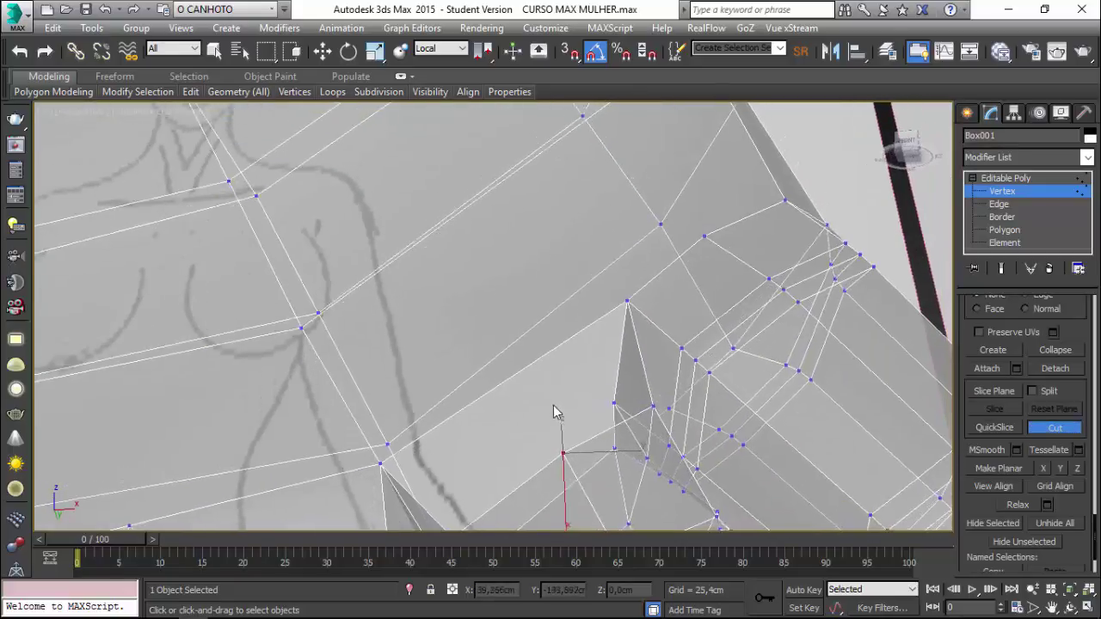
scroll(553, 408, "down", 3)
scroll(553, 405, "up", 1)
scroll(553, 406, "up", 1)
scroll(553, 404, "up", 3)
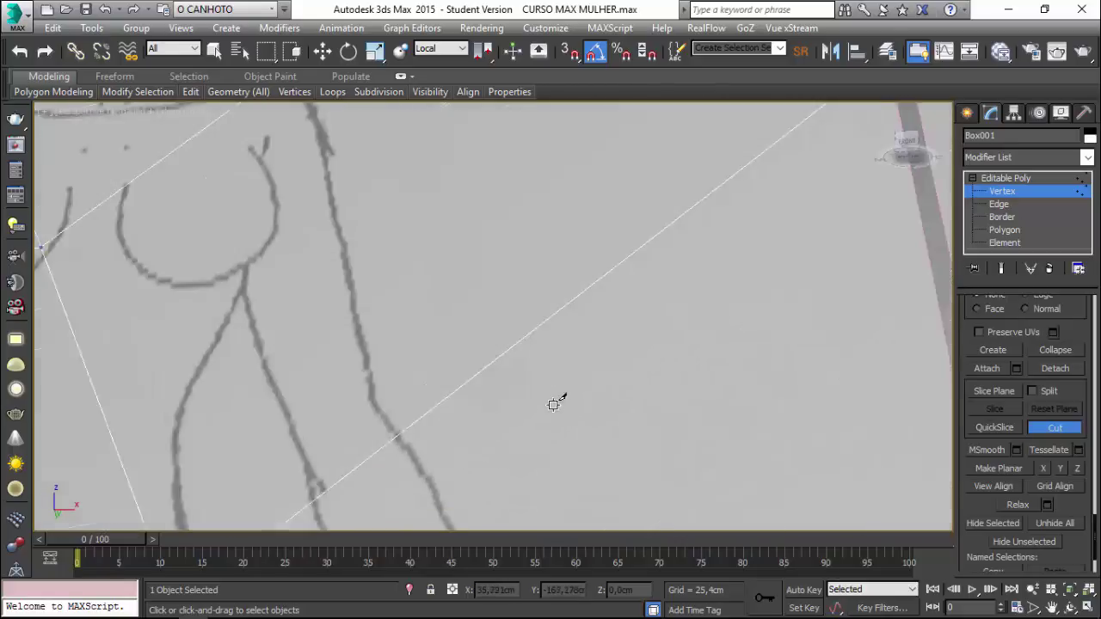
scroll(553, 404, "down", 2)
scroll(551, 403, "down", 2)
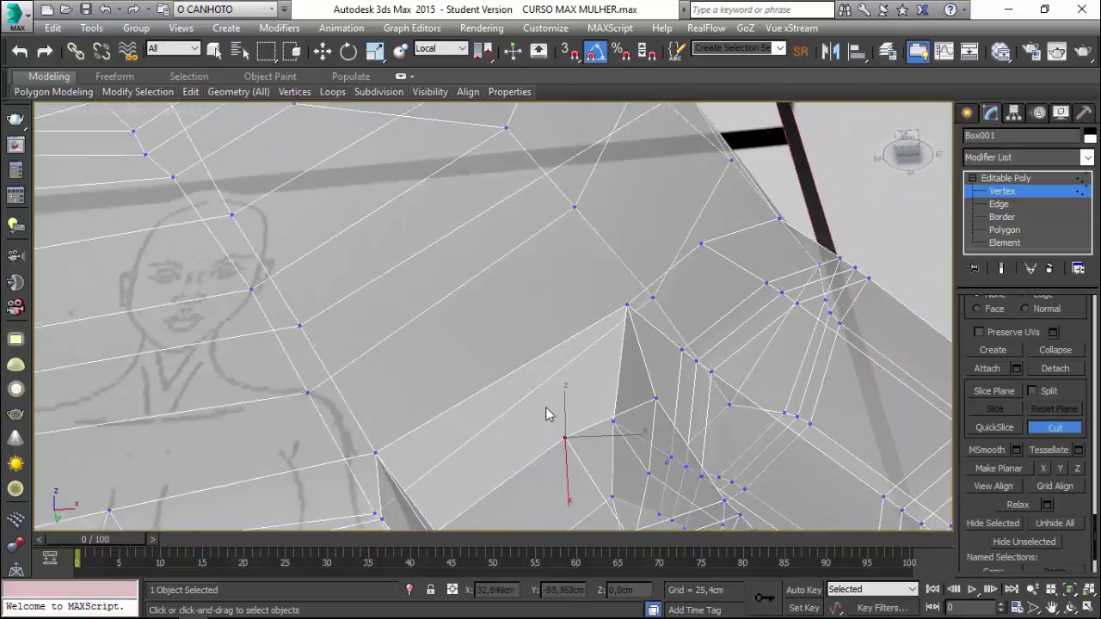
scroll(550, 404, "up", 1)
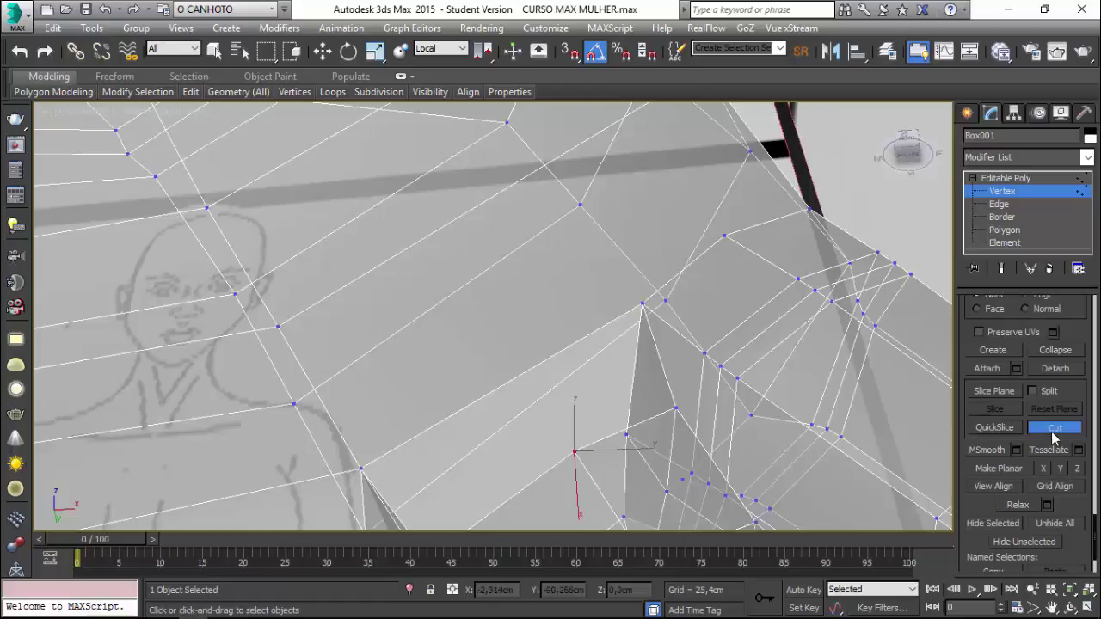
key("w")
mouse_move(551, 410)
middle_mouse_down("alt")
mouse_move(609, 427)
mouse_move(585, 442)
mouse_move(590, 405)
mouse_move(541, 450)
mouse_move(516, 438)
mouse_move(480, 446)
mouse_move(490, 444)
middle_mouse_up("alt")
Select the crotch opening's border and Cap it with a single new polygon
left_click(1004, 230)
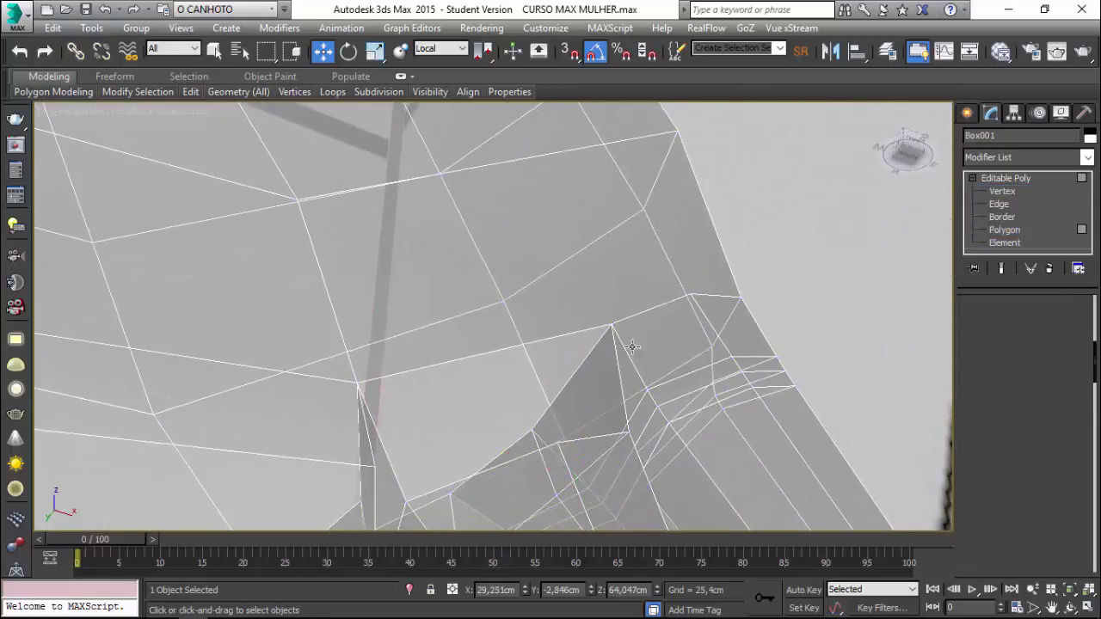
left_click(537, 407)
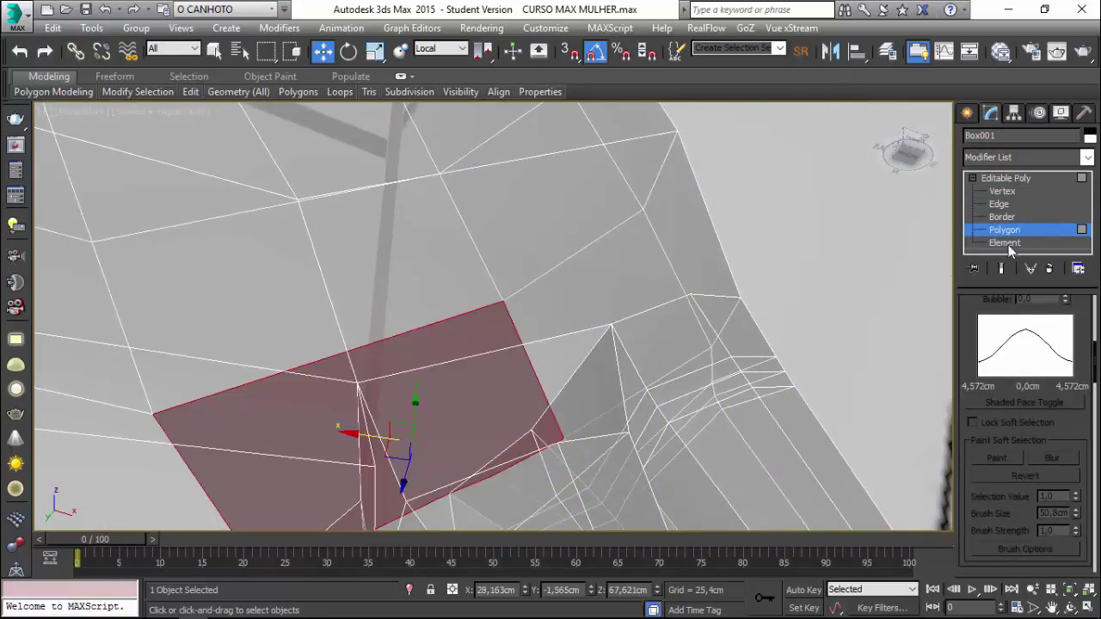
left_click(1032, 230)
left_click(1002, 191)
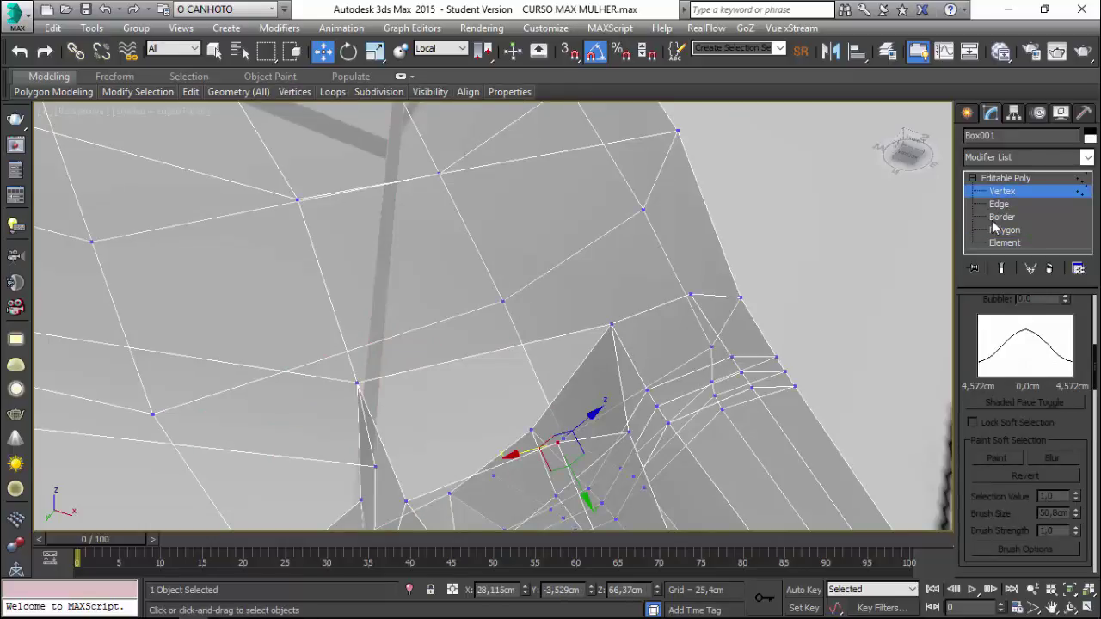
left_click(998, 218)
left_click(612, 364)
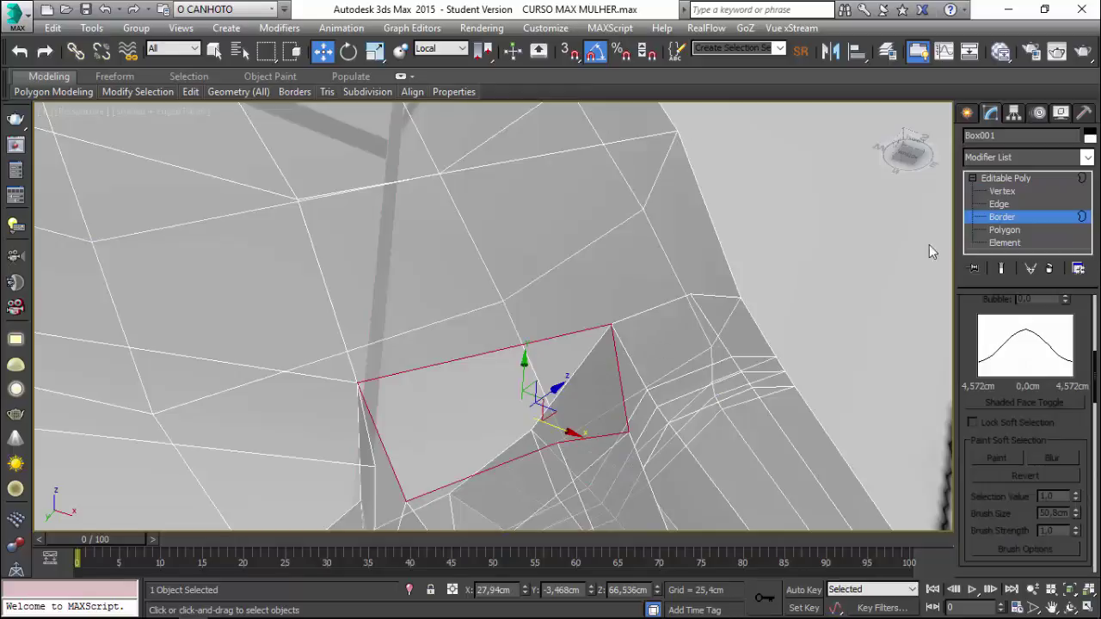
left_click_drag(1096, 370, 1084, 528)
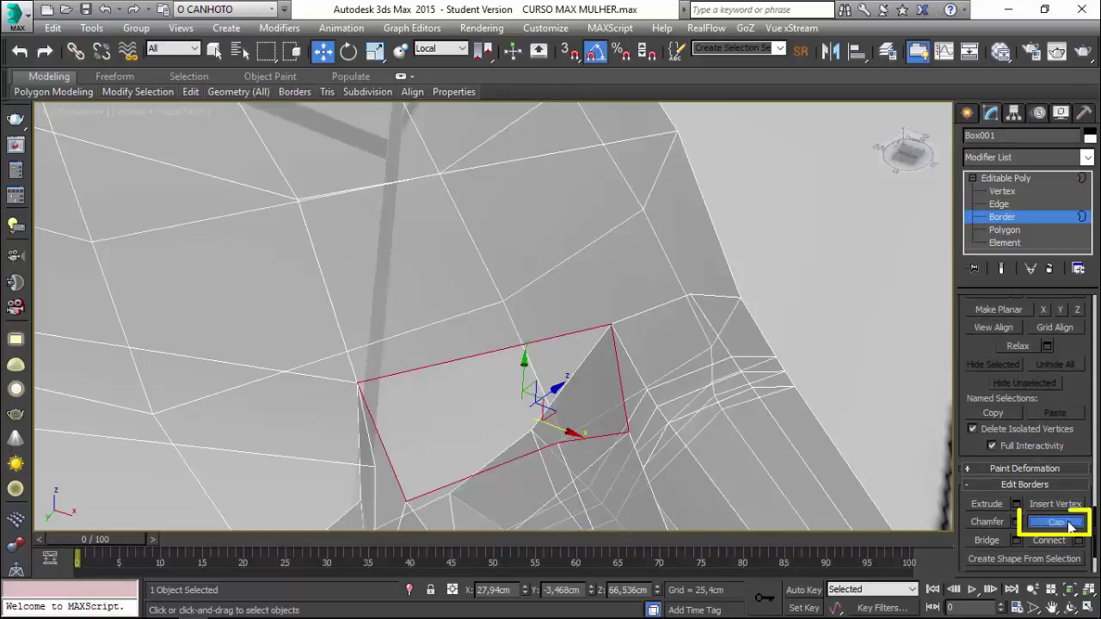
left_click(1069, 527)
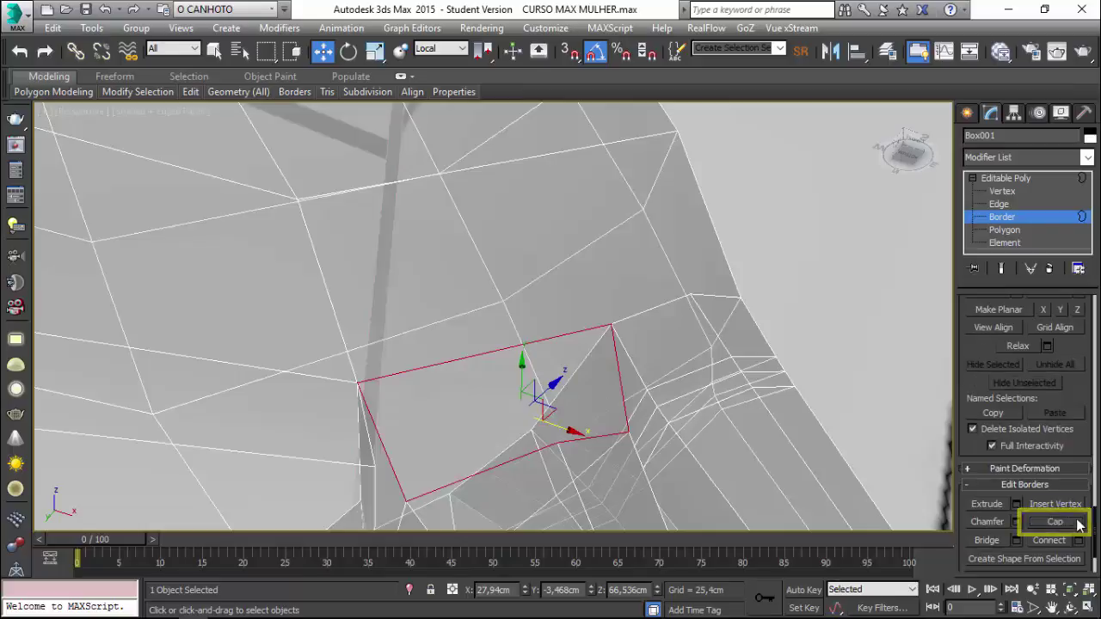
left_click_drag(1095, 557, 1095, 511)
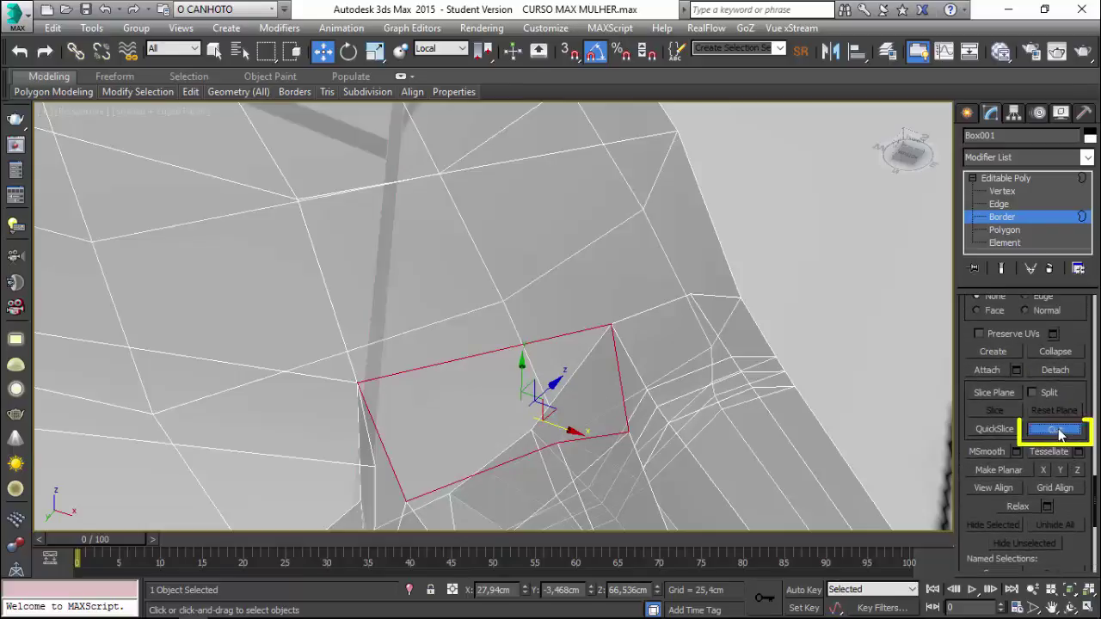
Return to Edge level with the Move tool active on the capped crotch polygon
left_click(998, 203)
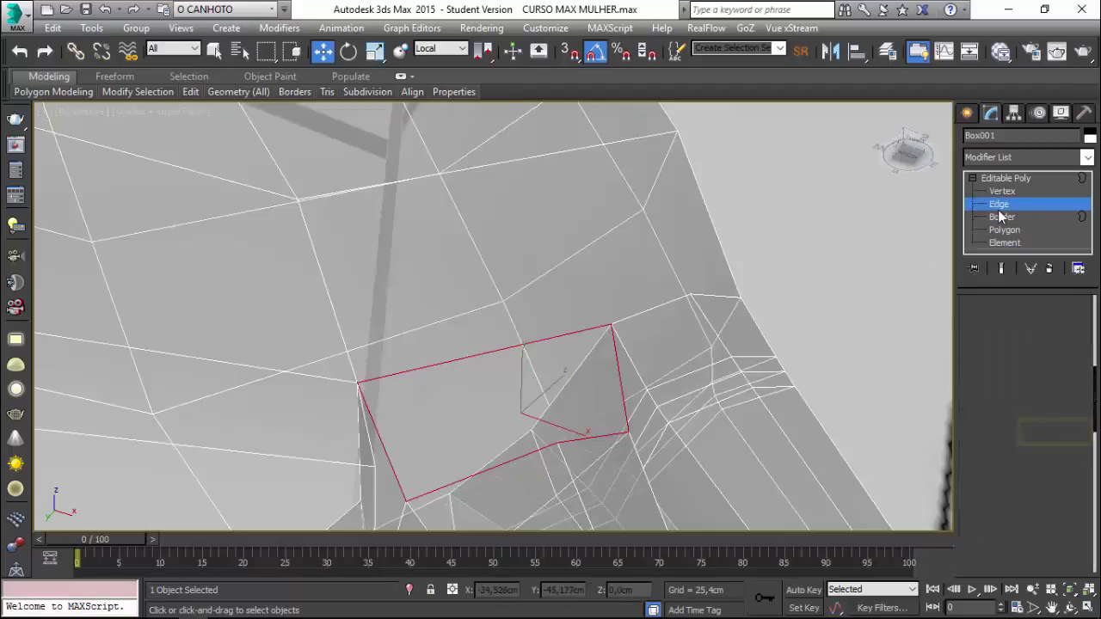
left_click(999, 193)
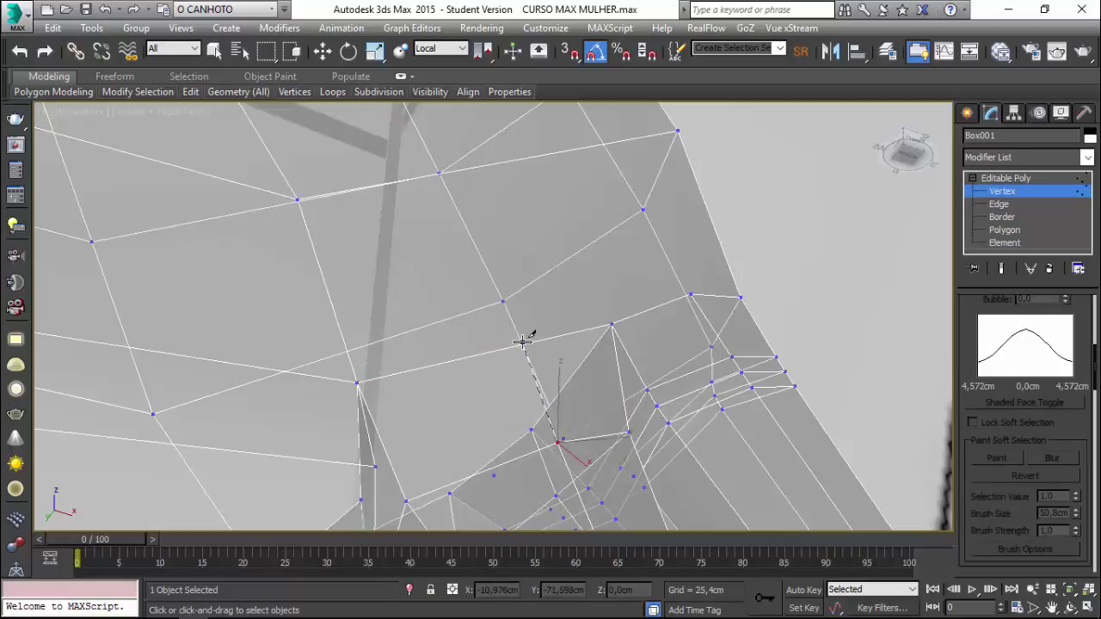
left_click(998, 204)
key("w")
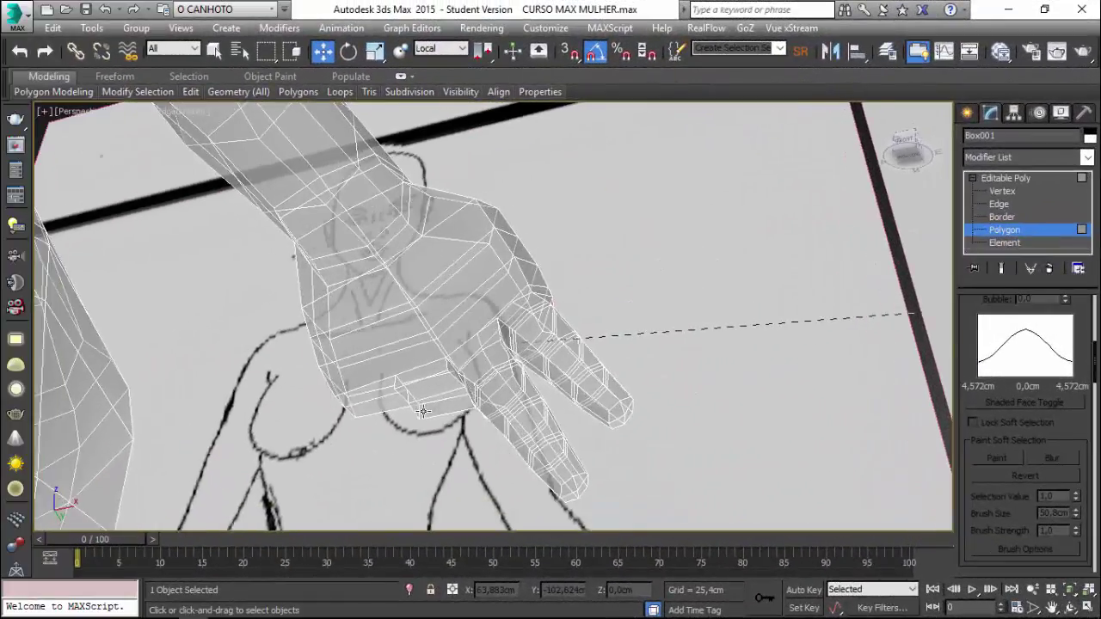
mouse_move(422, 411)
middle_mouse_down("alt")
mouse_move(442, 386)
mouse_move(455, 401)
mouse_move(376, 449)
mouse_move(516, 356)
mouse_move(533, 315)
mouse_move(497, 260)
mouse_move(496, 345)
mouse_move(587, 342)
mouse_move(517, 382)
mouse_move(461, 391)
mouse_move(464, 444)
mouse_move(381, 414)
mouse_move(423, 241)
mouse_move(492, 471)
mouse_move(460, 318)
mouse_move(464, 348)
middle_mouse_up("alt")
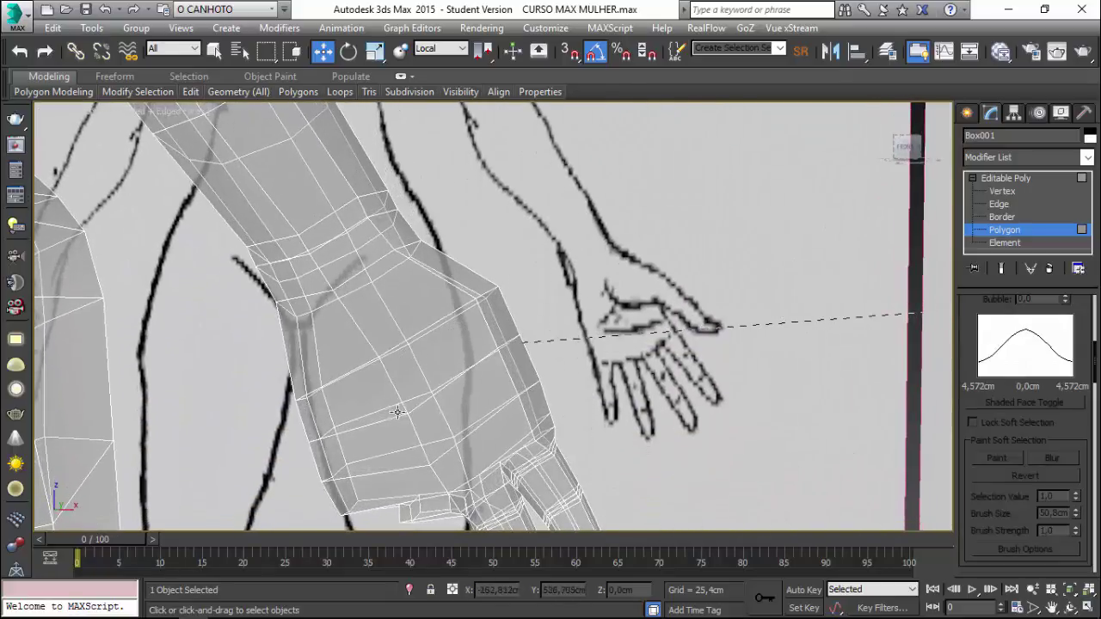